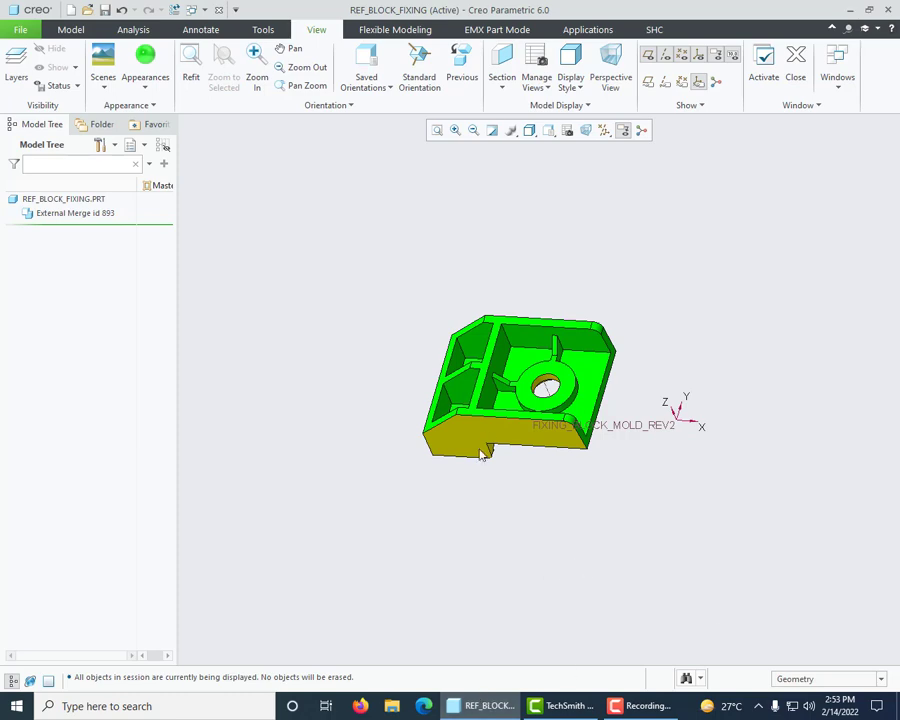
- Examine the fixing block reference part from several angles, including its pockets, ribs, hole and coordinate system
mouse_move(484, 450)
middle_mouse_down()
mouse_move(498, 403)
mouse_move(498, 474)
mouse_move(583, 422)
mouse_move(535, 407)
mouse_move(538, 343)
mouse_move(538, 376)
mouse_move(488, 424)
mouse_move(492, 404)
middle_mouse_up()
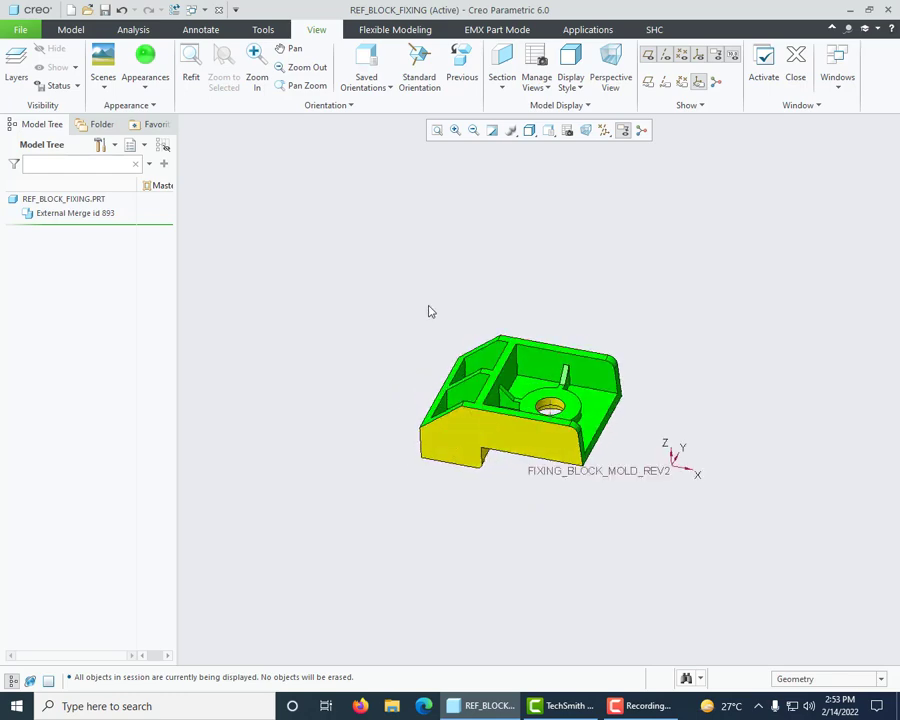
scroll(428, 305, "down", 3)
scroll(432, 303, "up", 3)
middle_click_drag(482, 332, 468, 362)
scroll(534, 303, "down", 2)
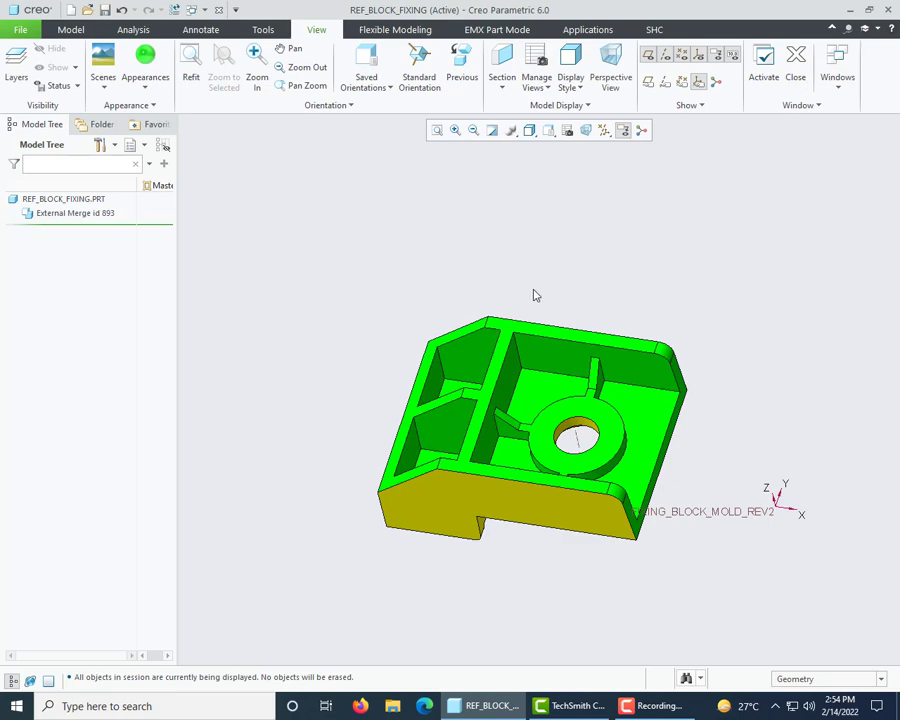
scroll(528, 299, "up", 2)
middle_click_drag(573, 356, 458, 327)
middle_click_drag(542, 428, 490, 369)
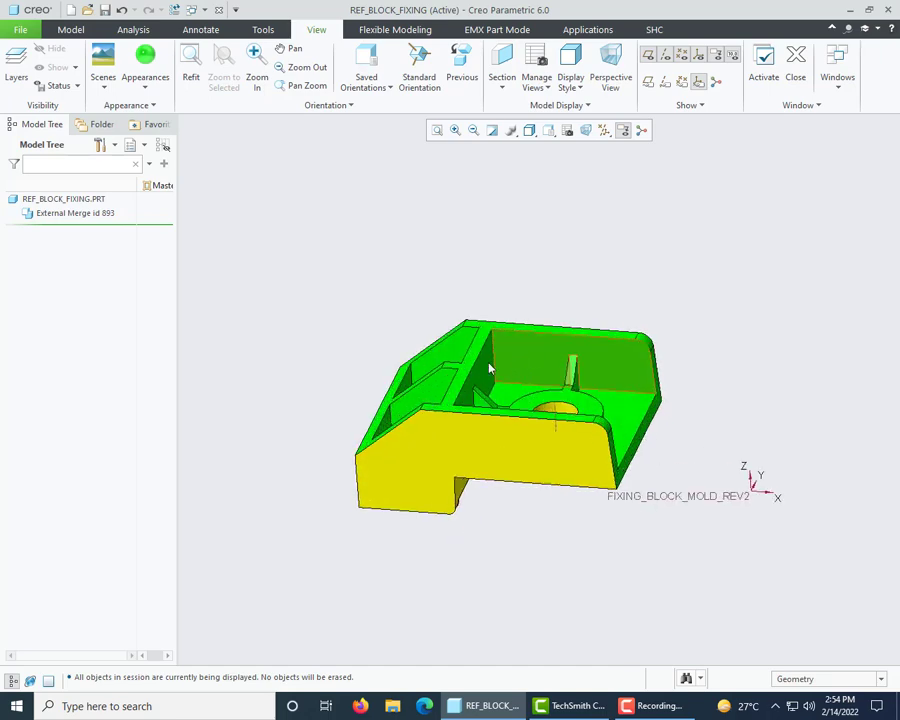
scroll(372, 422, "up", 2)
middle_click_drag(372, 422, 450, 418)
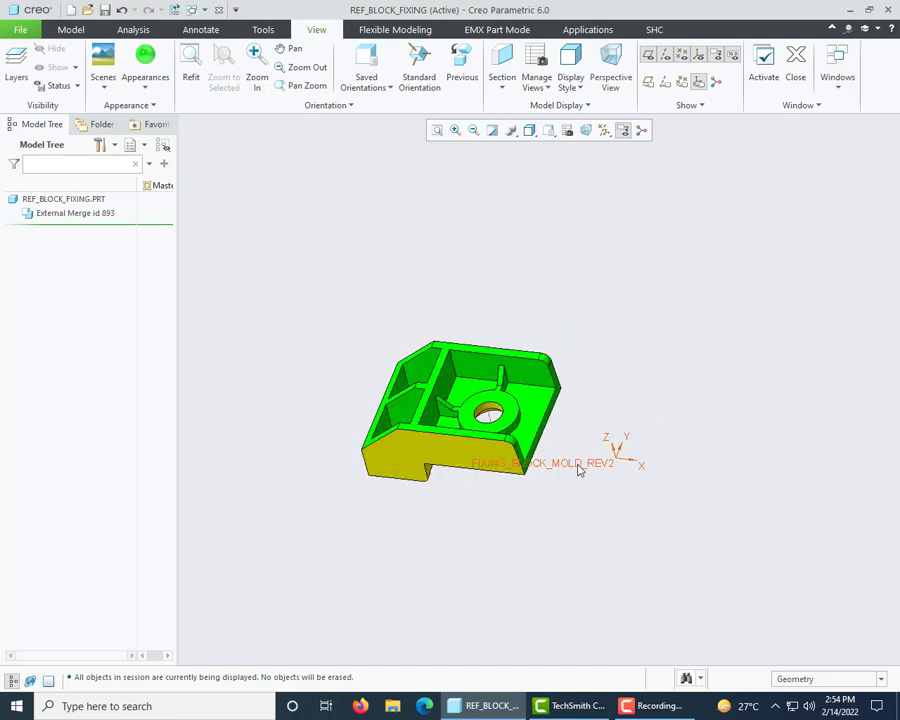
left_click(578, 466)
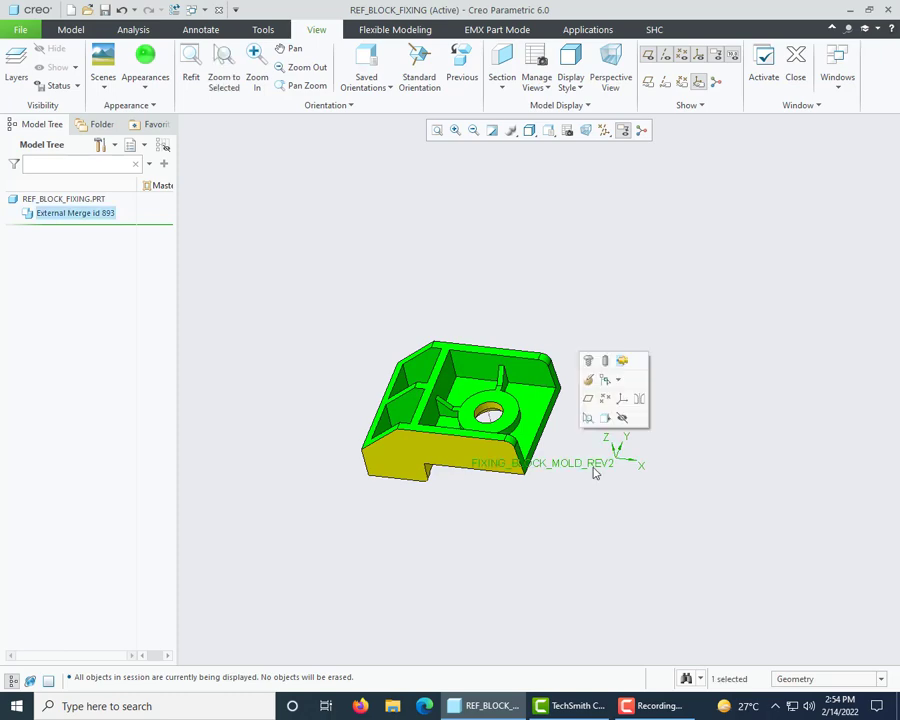
left_click(676, 440)
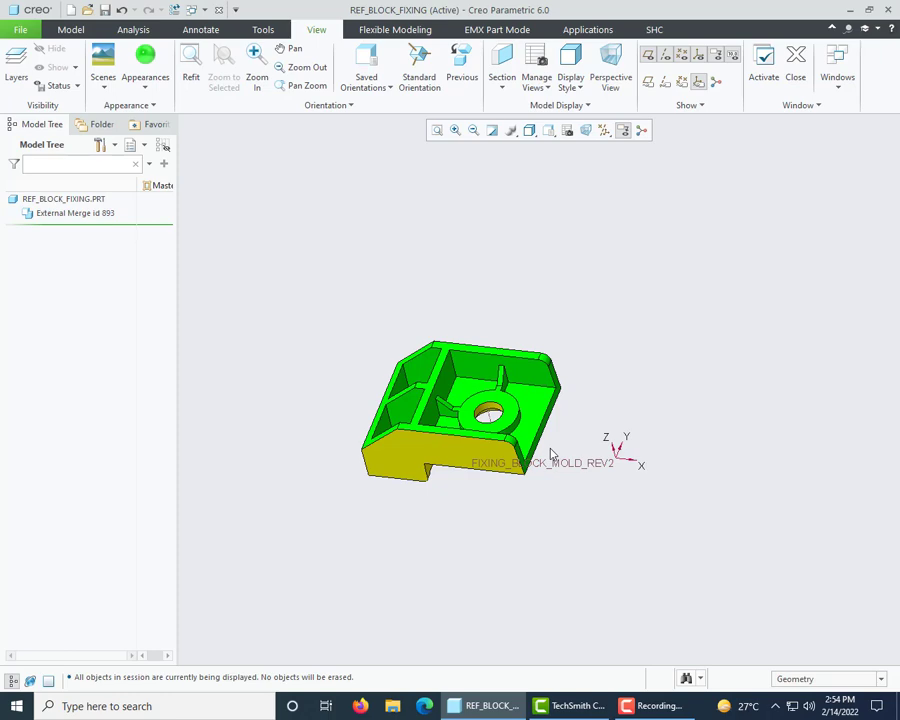
- Create a mold cavity manufacturing model named for_practice from the mmns_mfg_mold template and maximize its window
left_click(69, 10)
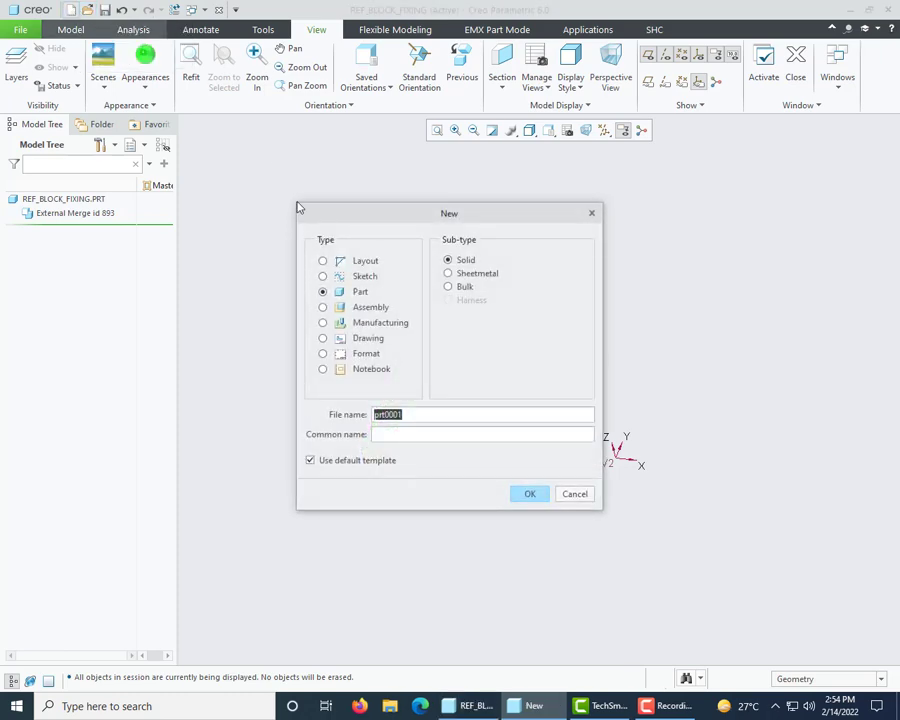
left_click(370, 325)
left_click(357, 462)
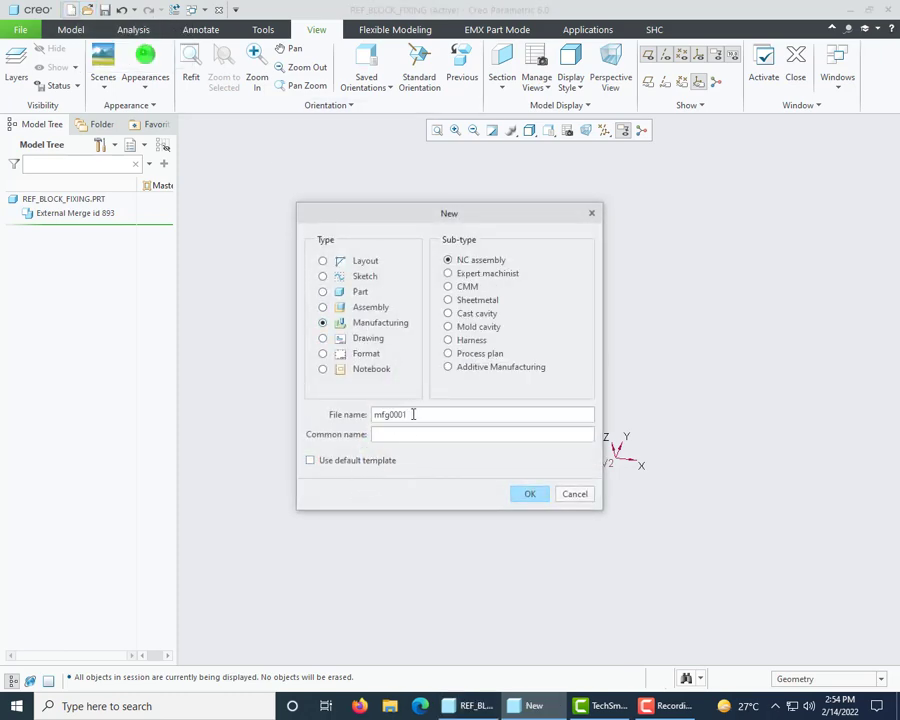
double_click(413, 414)
type("for_practice")
left_click(484, 330)
left_click(531, 494)
left_click(380, 282)
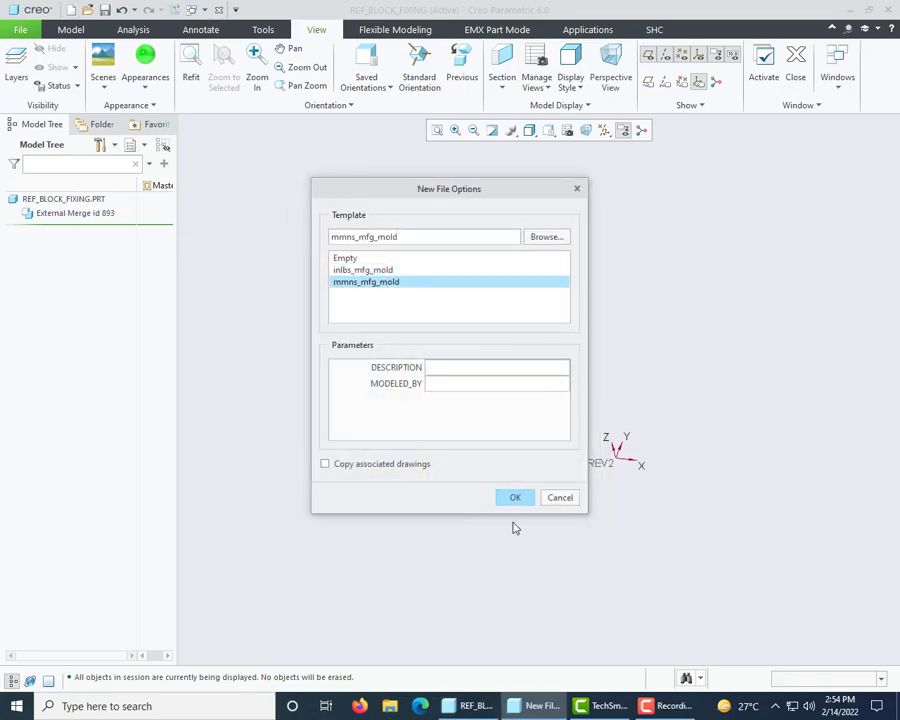
left_click(517, 497)
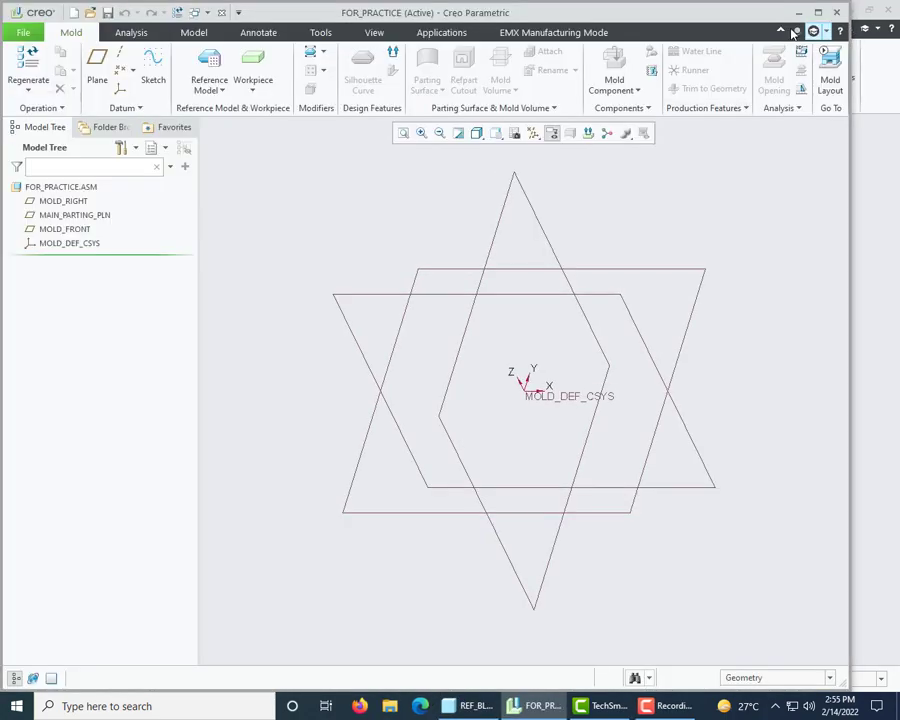
left_click(817, 12)
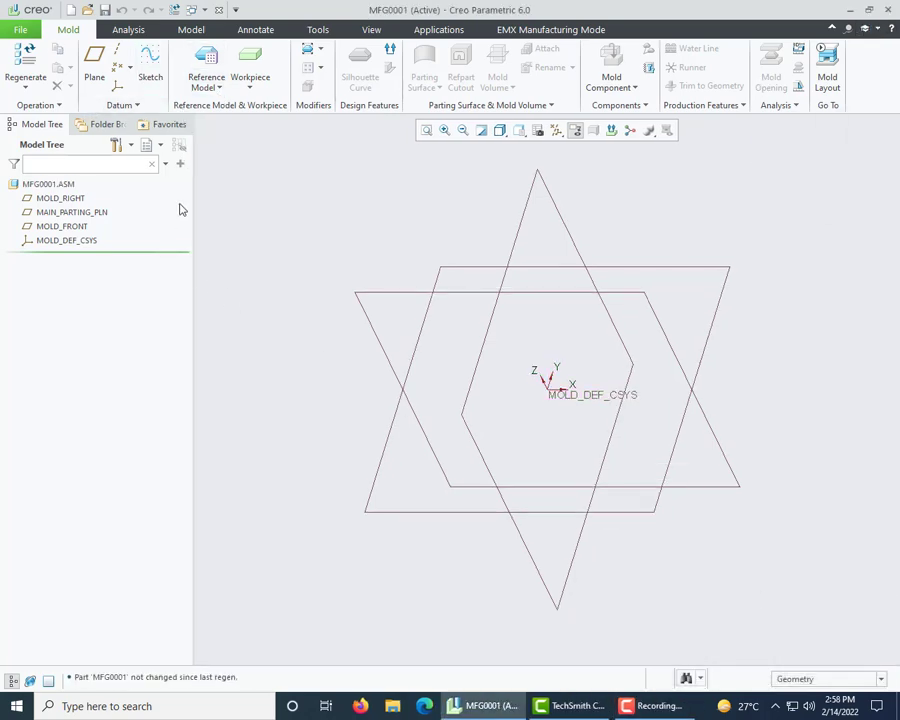
- Load fixing_block_mold_rev2.prt as a merge-by-reference model named MFG0001_REF for the cavity layout
left_click(206, 60)
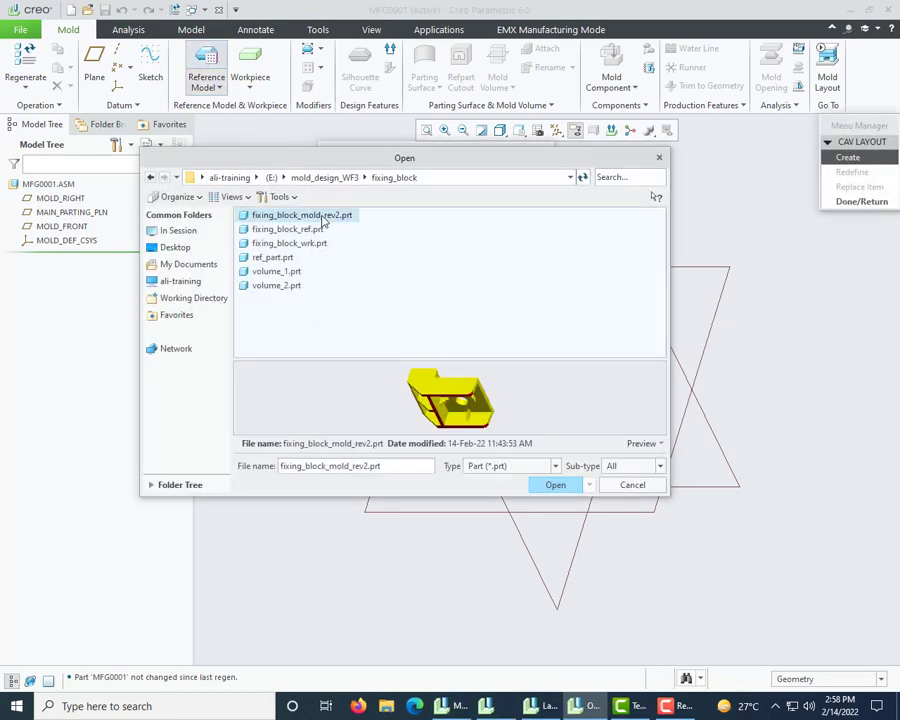
left_click(534, 485)
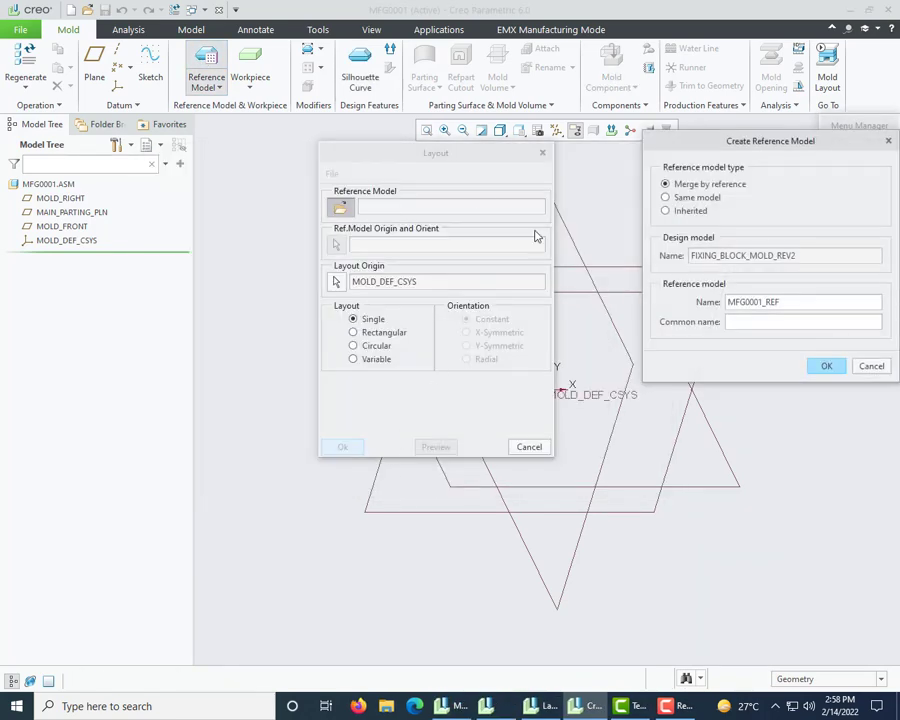
left_click(406, 166)
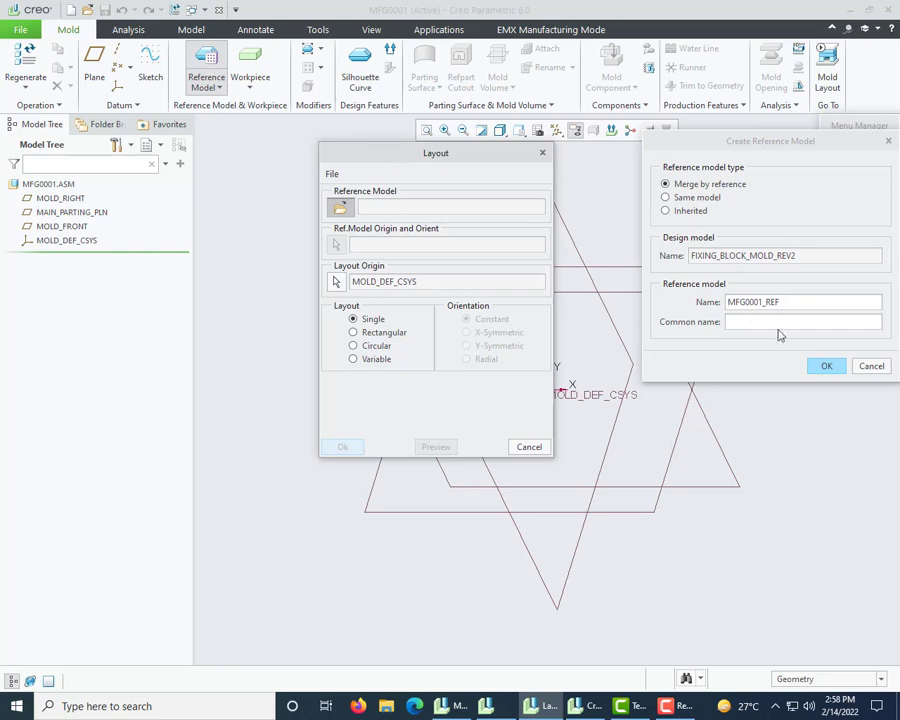
left_click(696, 146)
left_click_drag(685, 153, 78, 167)
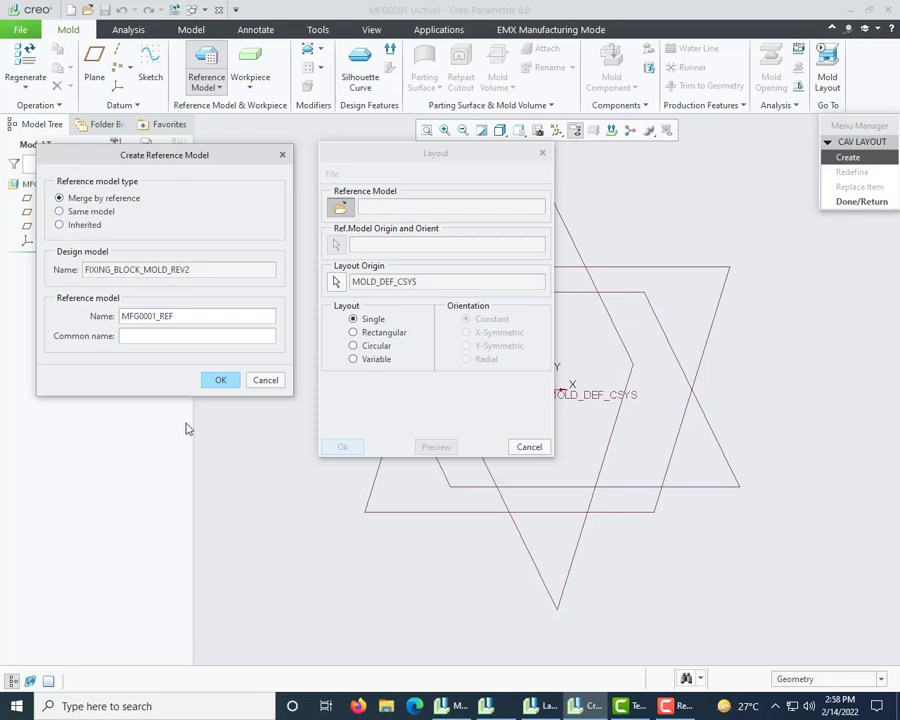
left_click(224, 380)
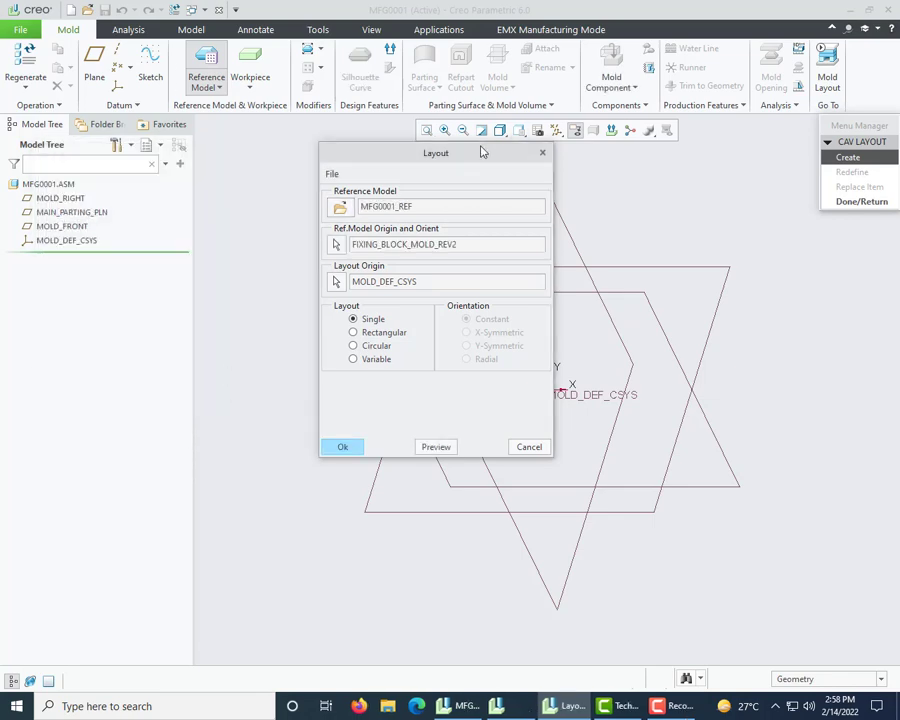
- Preview the reference model as a single-cavity layout and inspect its placement relative to the mold planes
left_click_drag(478, 158, 277, 193)
scroll(746, 346, "up", 2)
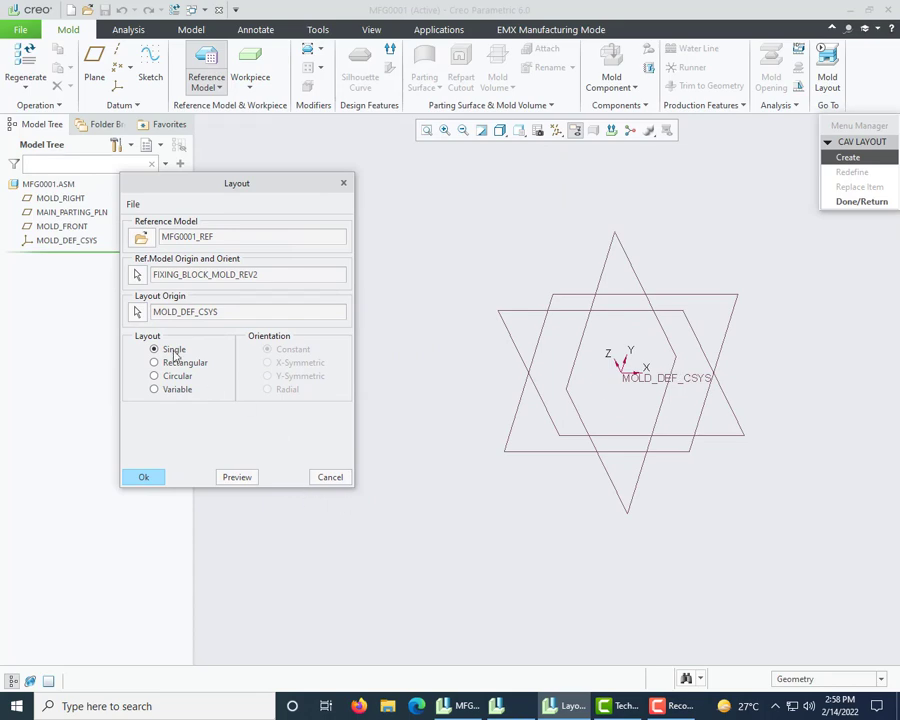
left_click(242, 480)
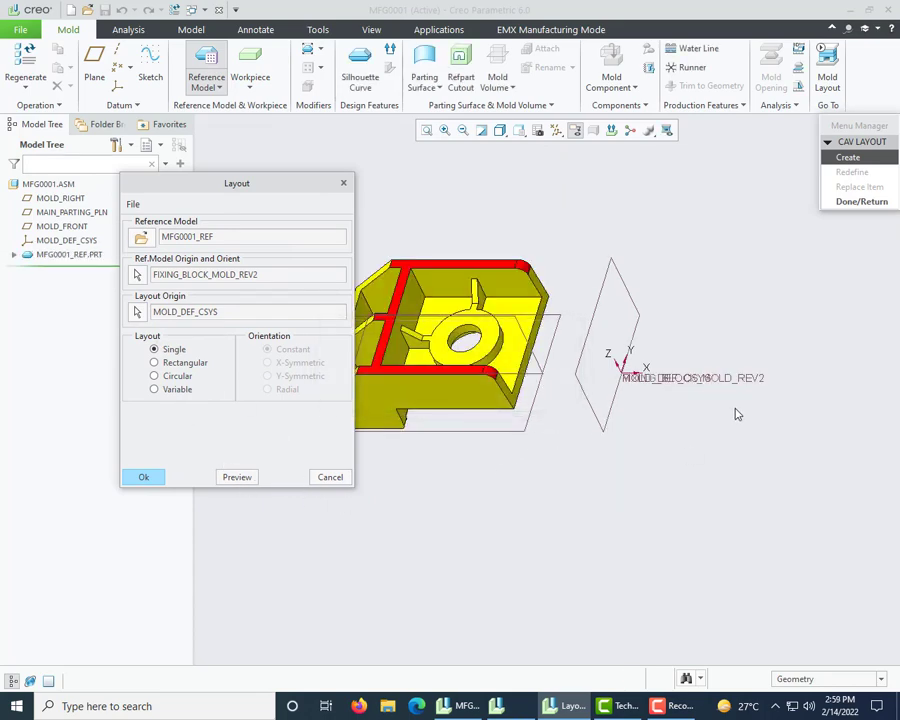
scroll(700, 425, "up", 2)
middle_click_drag(674, 439, 628, 398)
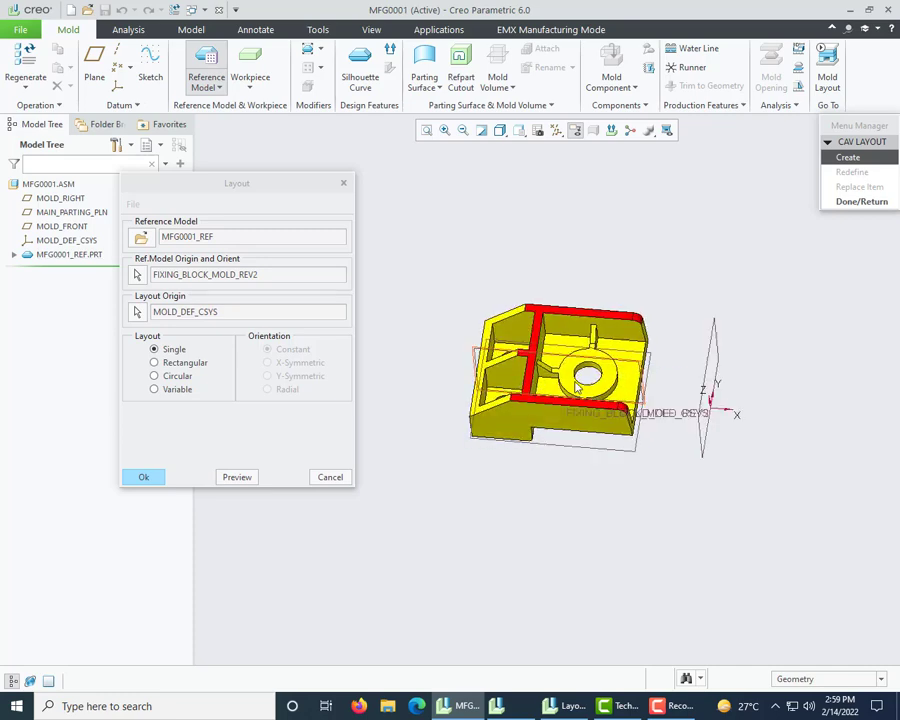
- Change the cavity layout to rectangular with 2 cavities in X and 3 in Y, and preview it
left_click(181, 363)
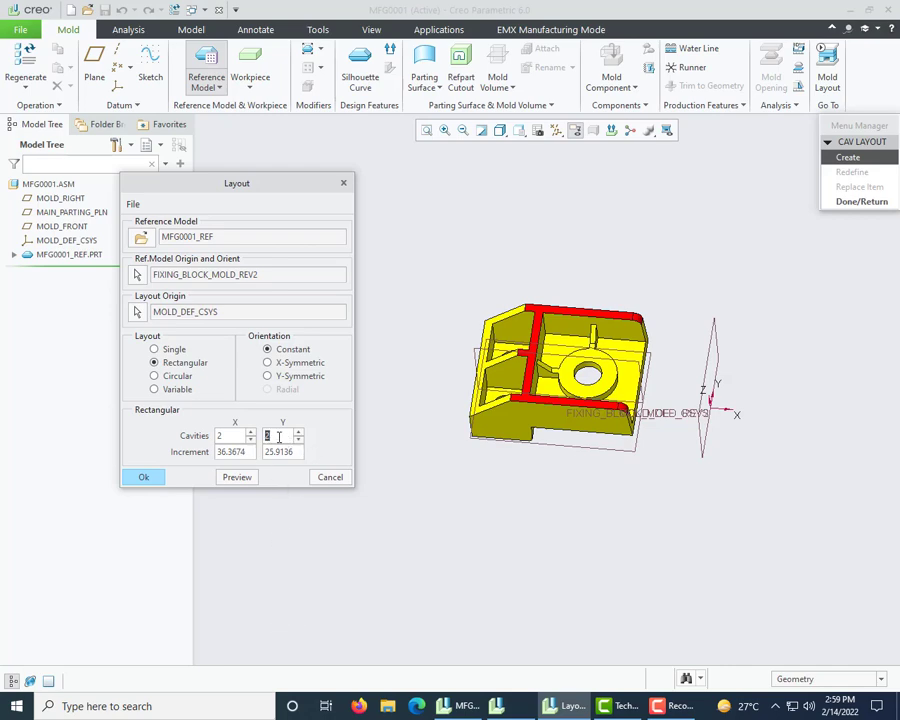
middle_click_drag(708, 470, 733, 418)
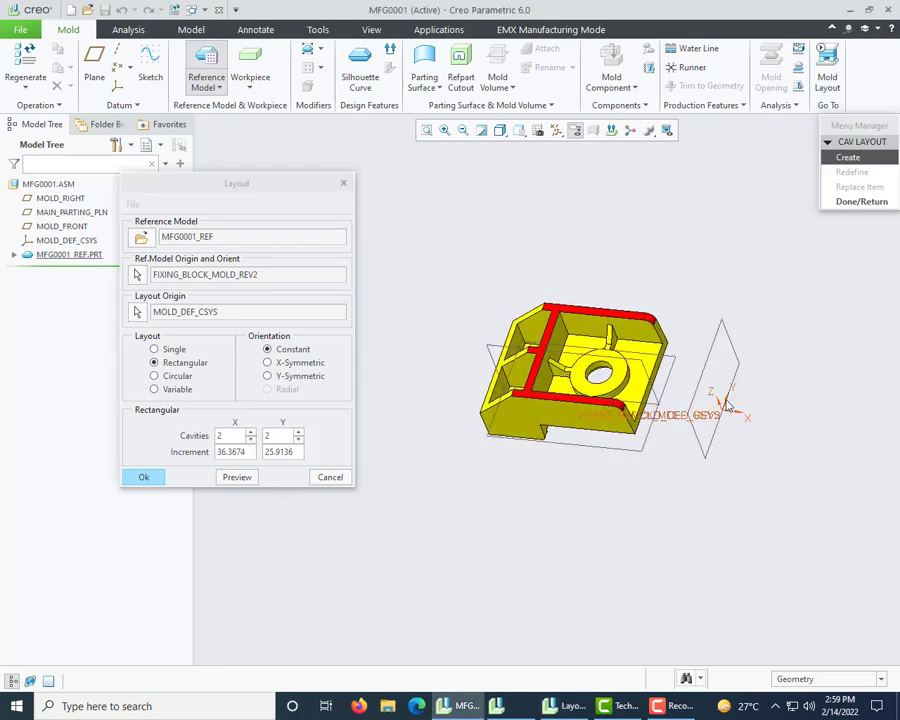
left_click(272, 437)
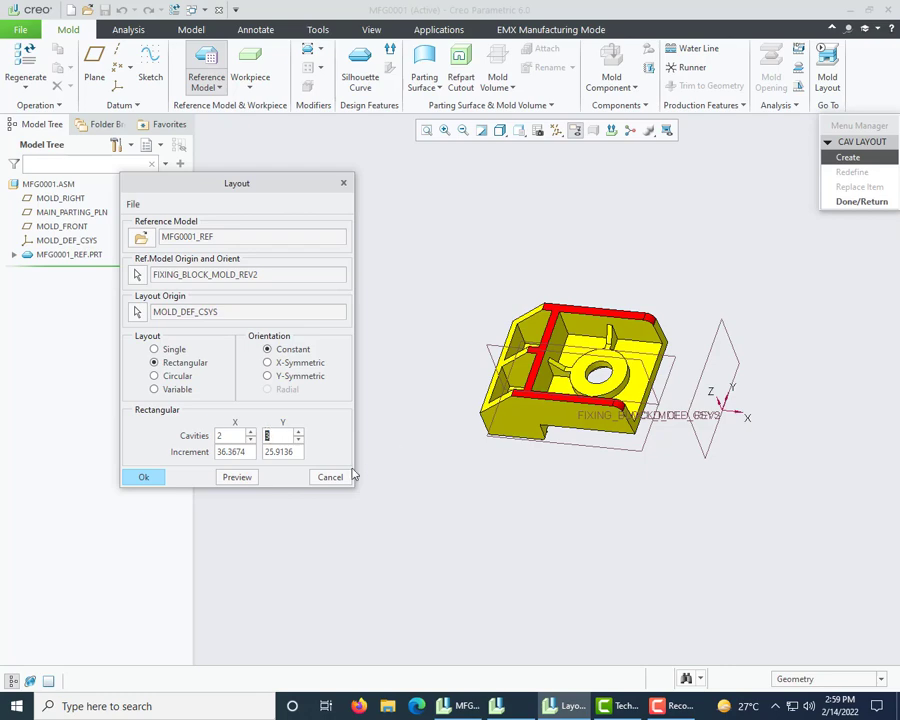
left_click(237, 477)
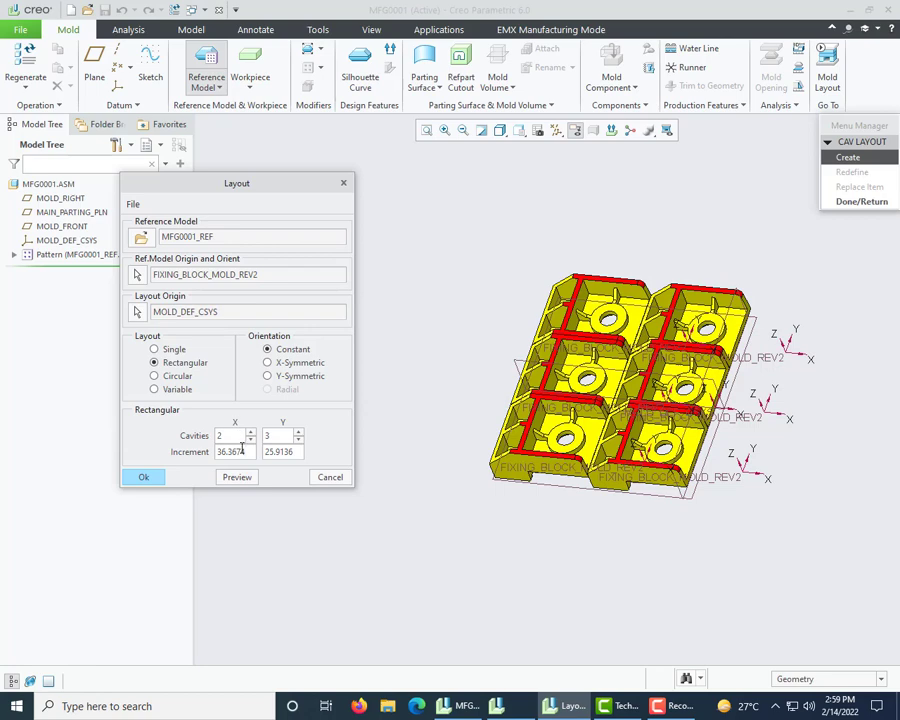
- Set the rectangular layout's Y increment to 45.9 and preview the wider row spacing
double_click(296, 453)
type("45.9")
left_click(240, 478)
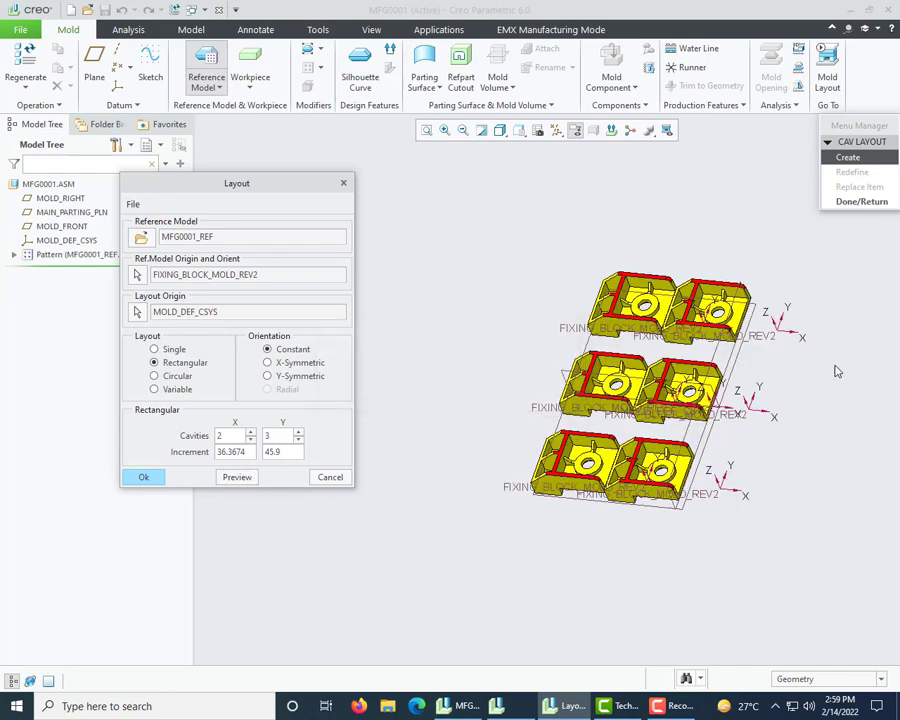
scroll(783, 367, "up", 3)
scroll(783, 367, "down", 2)
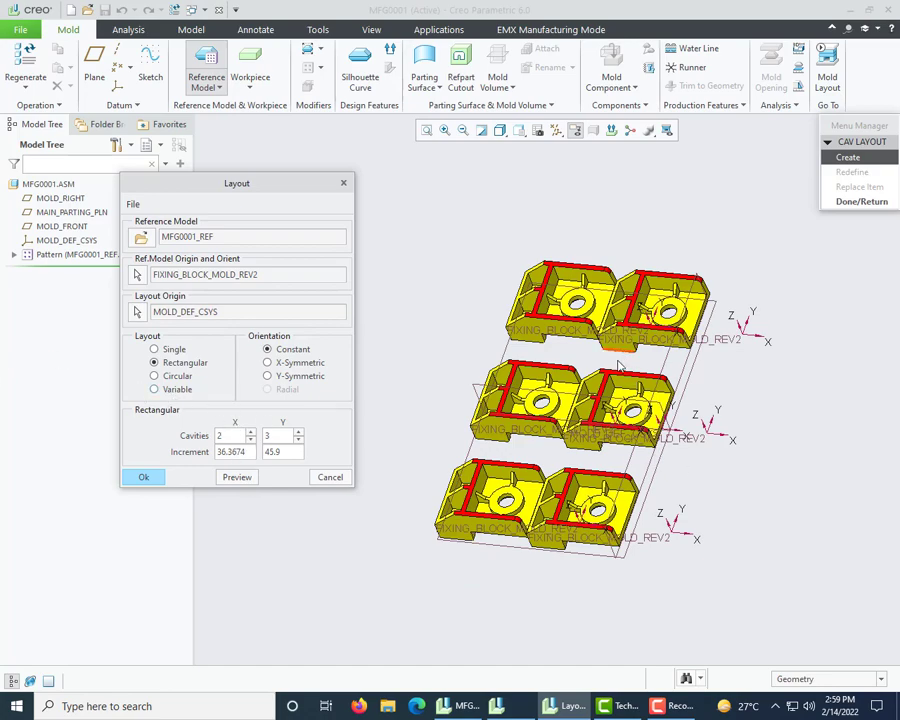
- Switch to a variable layout, set the first cavity's rotation to 180 degrees and preview it
left_click(171, 391)
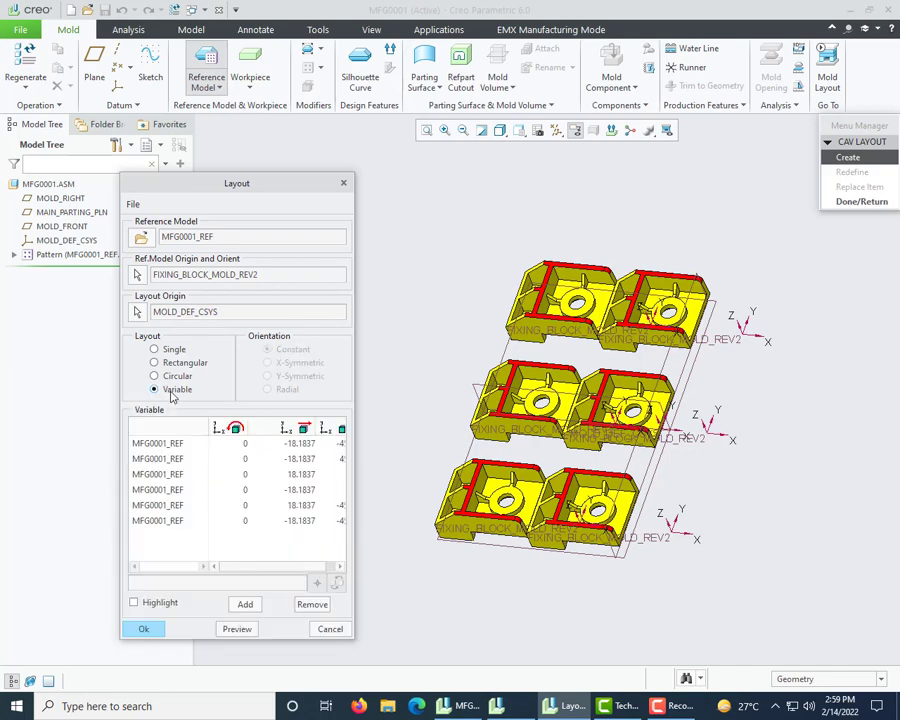
left_click(241, 444)
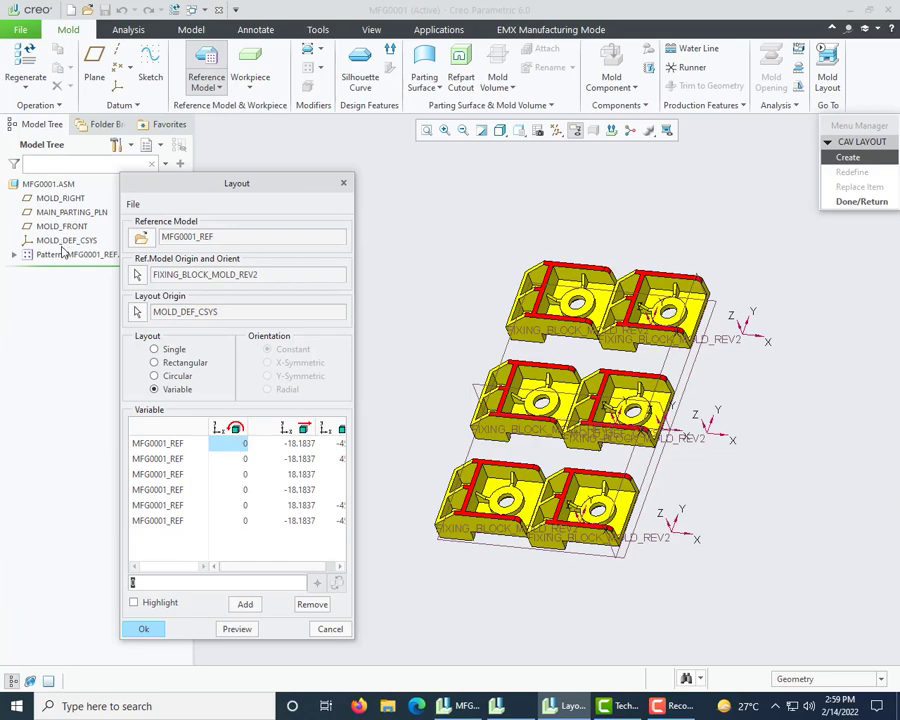
type("18")
left_click(252, 630)
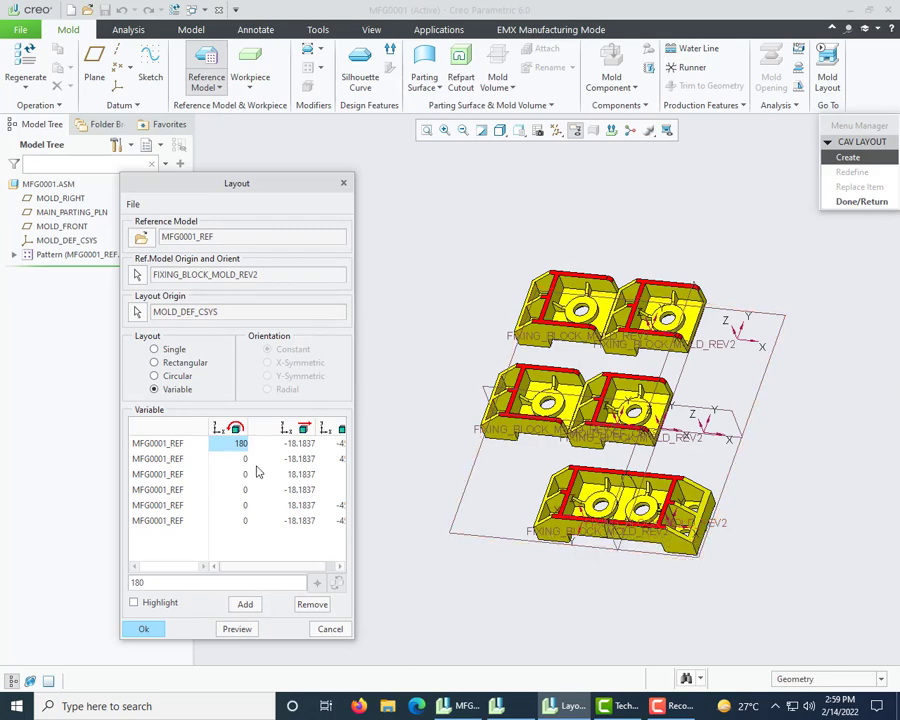
- Set the rectangular layout's X increment to 0, and rotate the first cavity 180 degrees as a variable layout with a preview
left_click(175, 365)
double_click(242, 450)
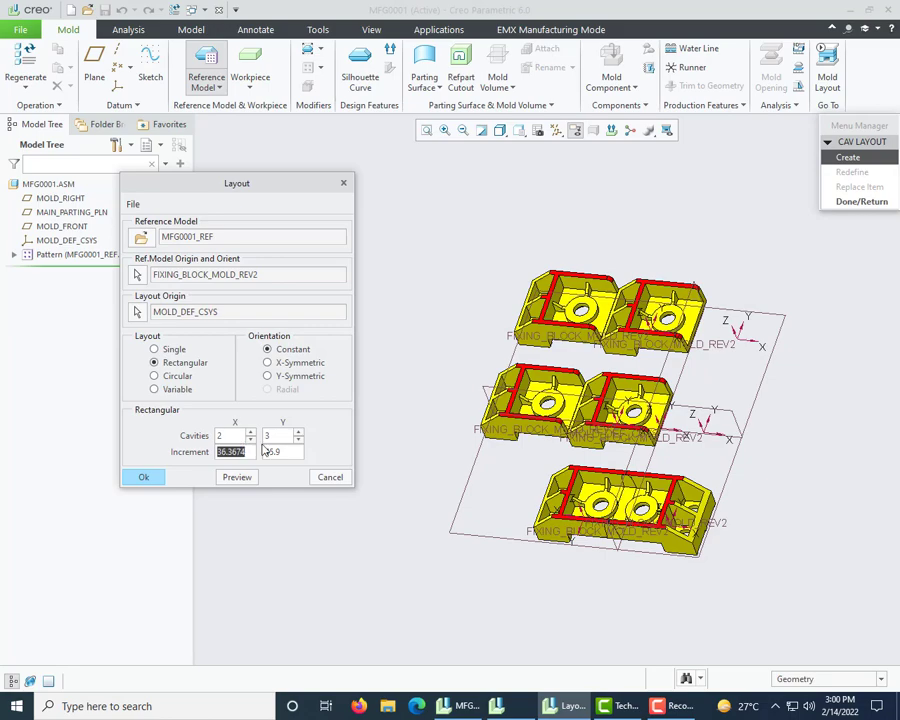
type("0")
left_click(180, 390)
left_click(248, 444)
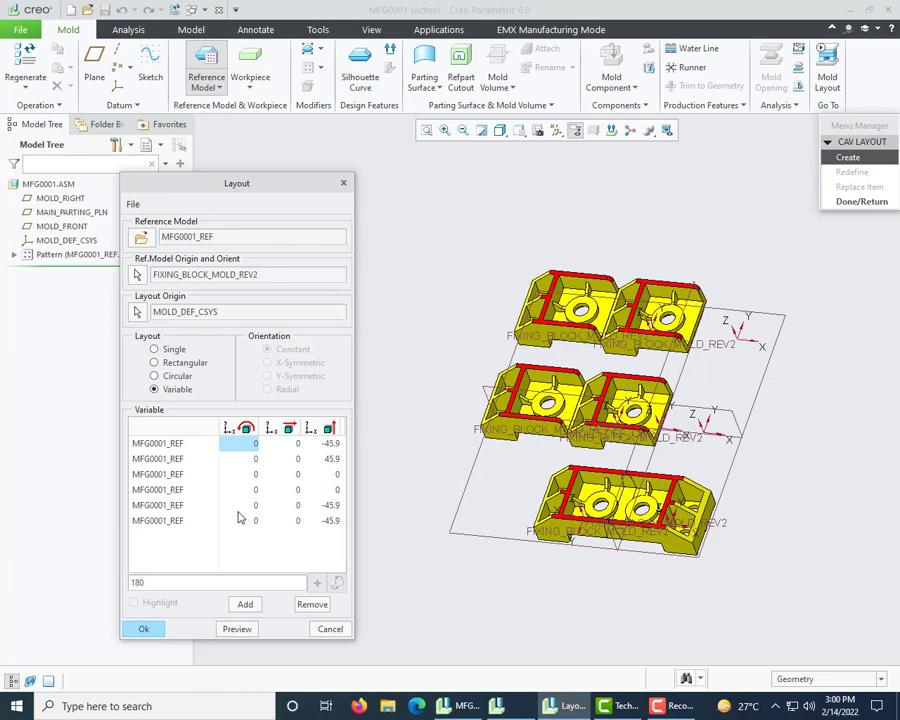
left_click(237, 629)
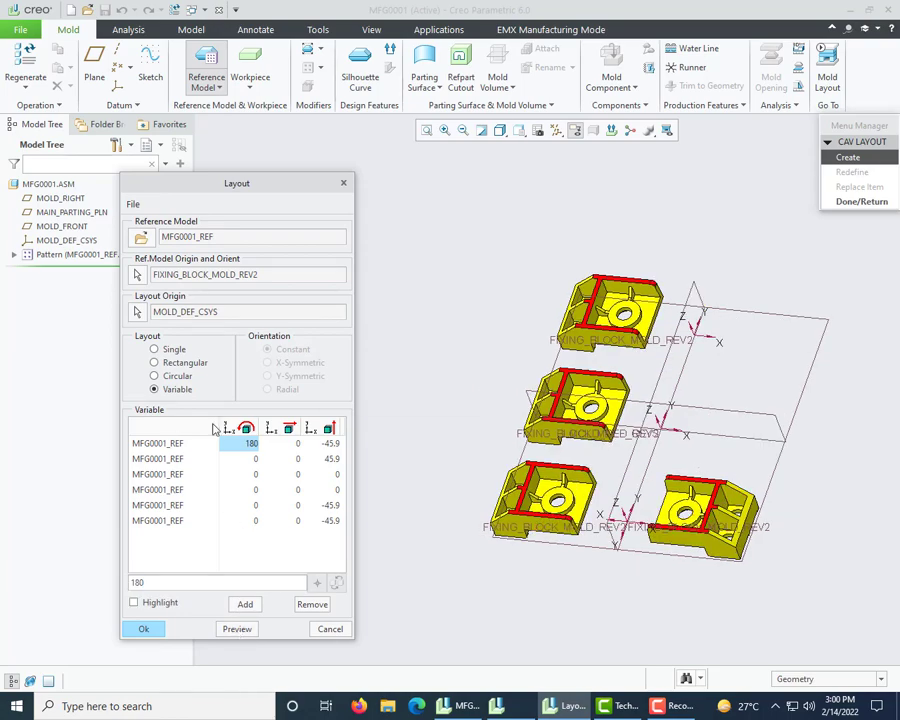
- Set the rotation of the third cavity in the variable layout to 180 degrees and preview the result
left_click(254, 474)
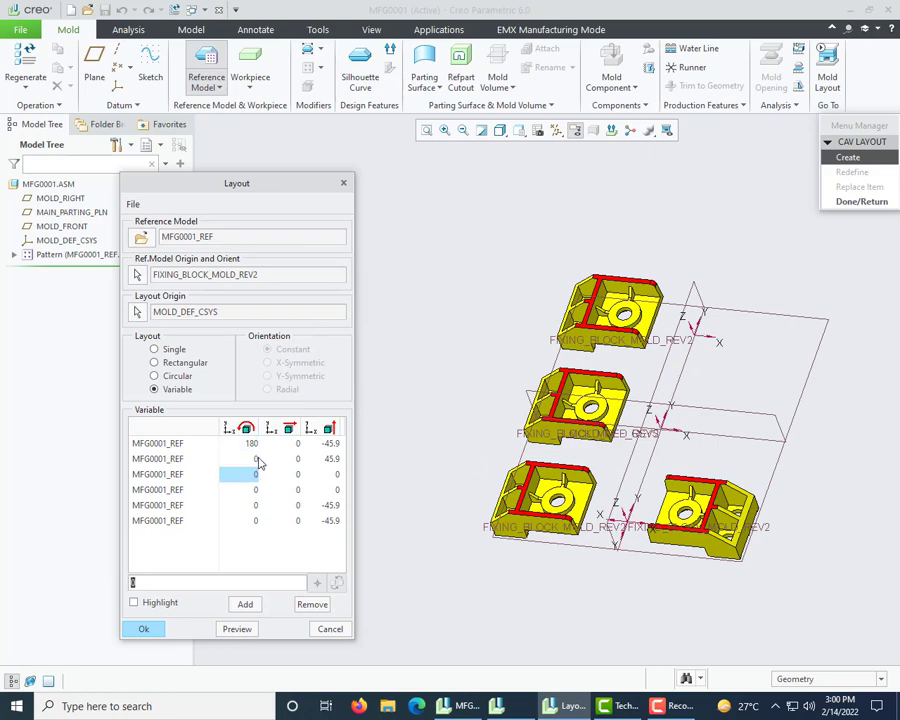
left_click(254, 459)
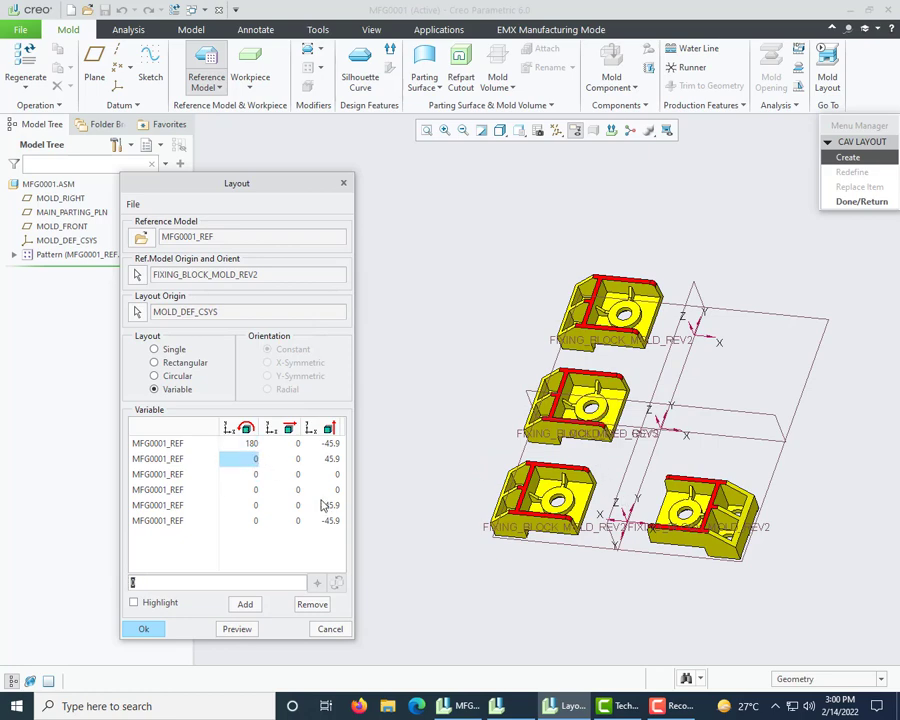
left_click(253, 474)
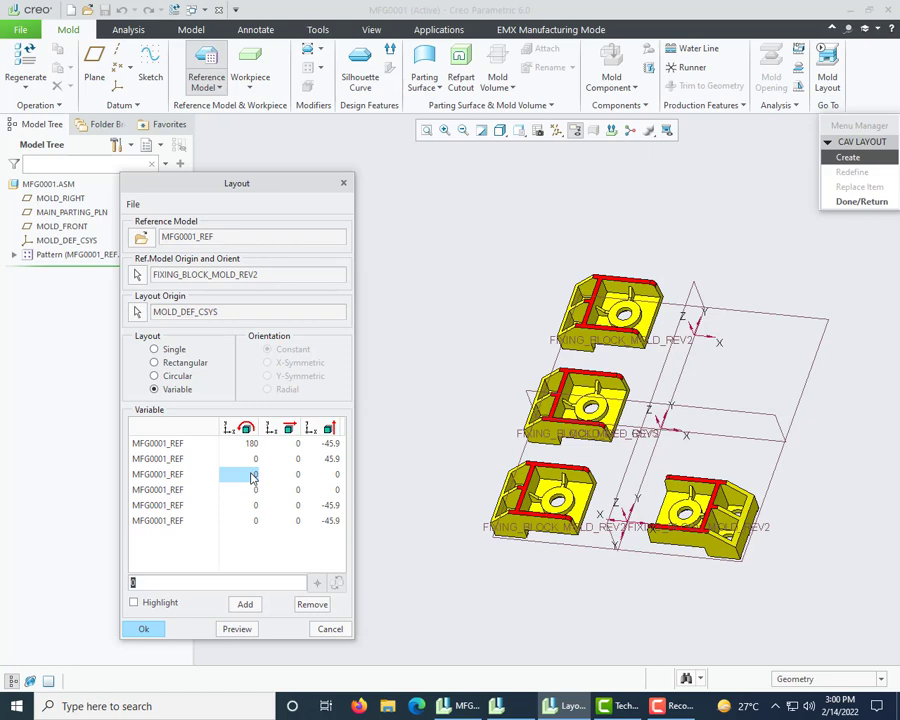
left_click(250, 631)
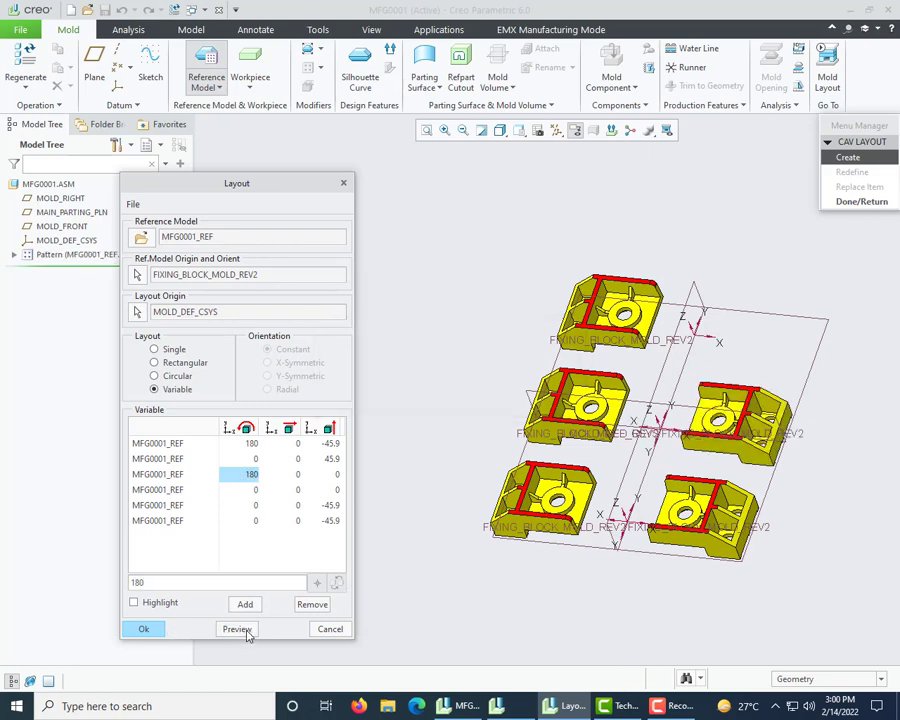
- Set the fifth cavity's rotation in the variable layout to 180 degrees, preview it and accept the finished cavity layout
left_click(251, 505)
type("180")
key("Return")
left_click(237, 629)
scroll(763, 292, "down", 2)
scroll(681, 313, "up", 2)
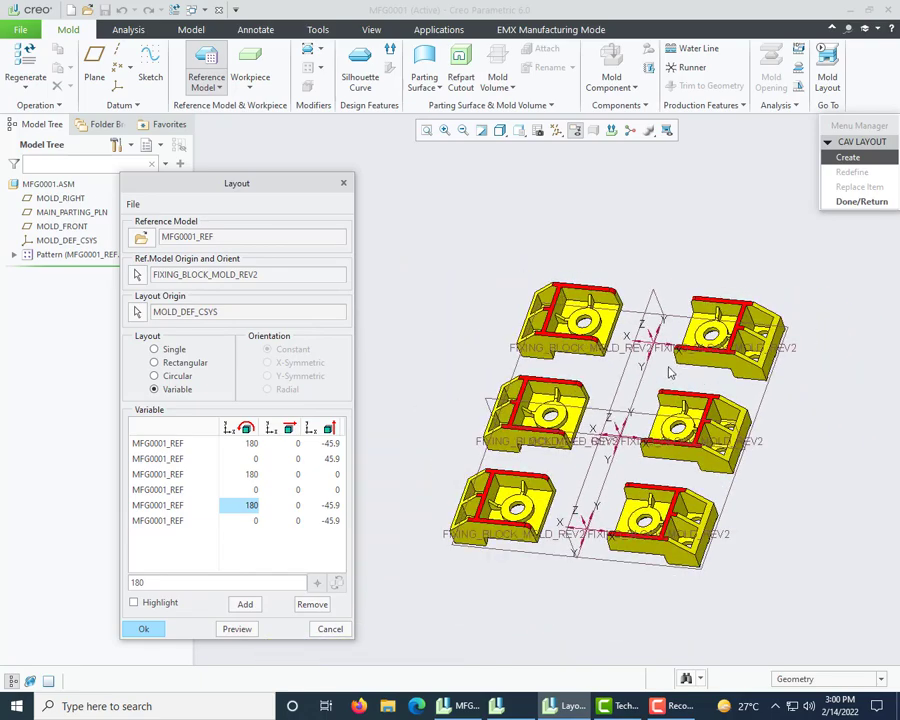
middle_click_drag(617, 439, 622, 475)
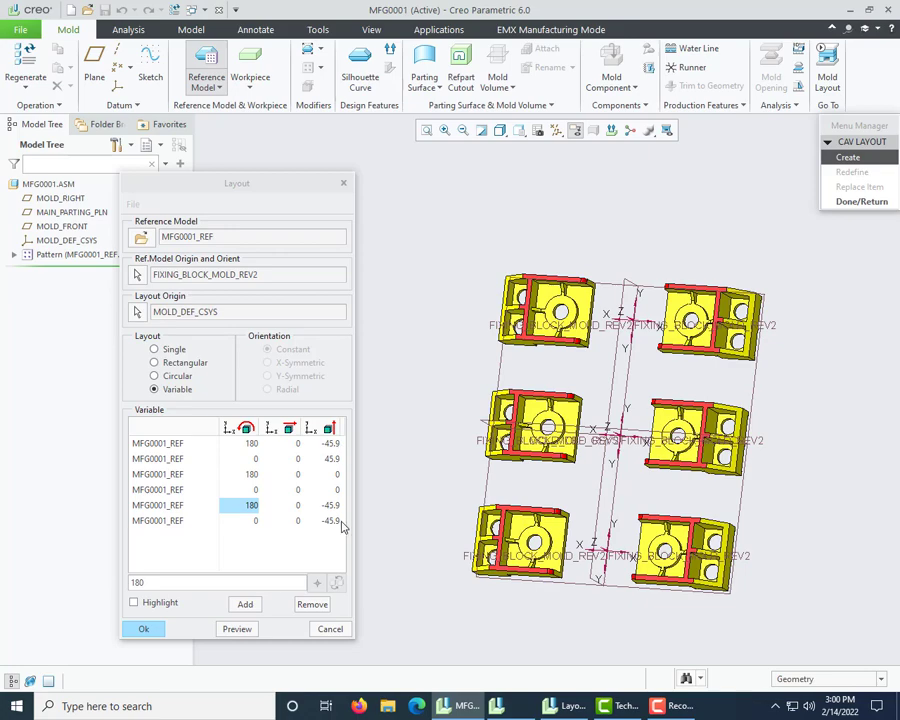
mouse_move(692, 425)
middle_mouse_down()
mouse_move(731, 342)
mouse_move(690, 400)
middle_mouse_up()
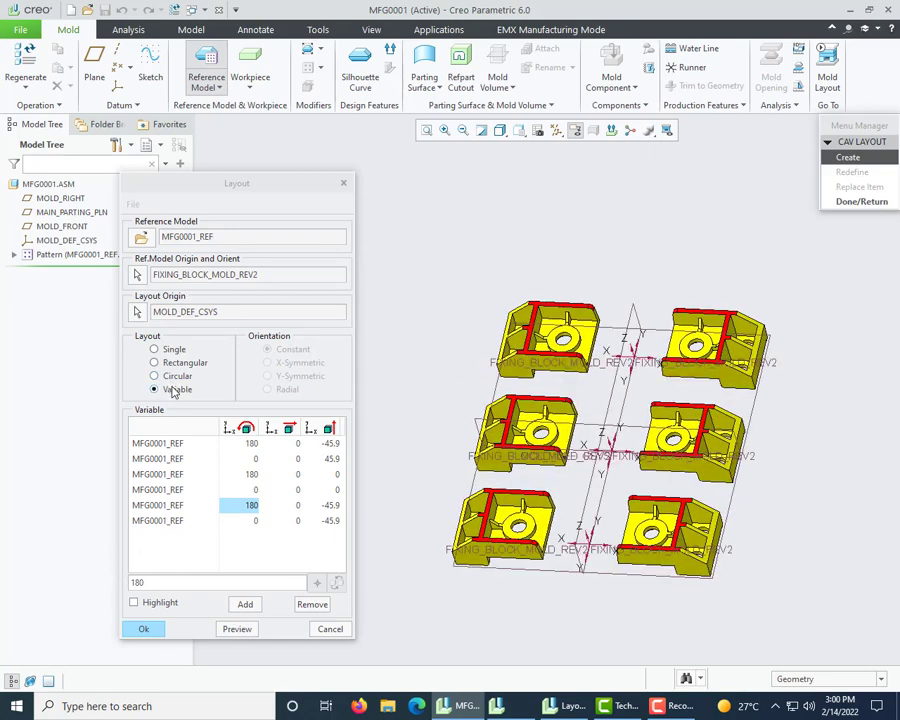
left_click(144, 630)
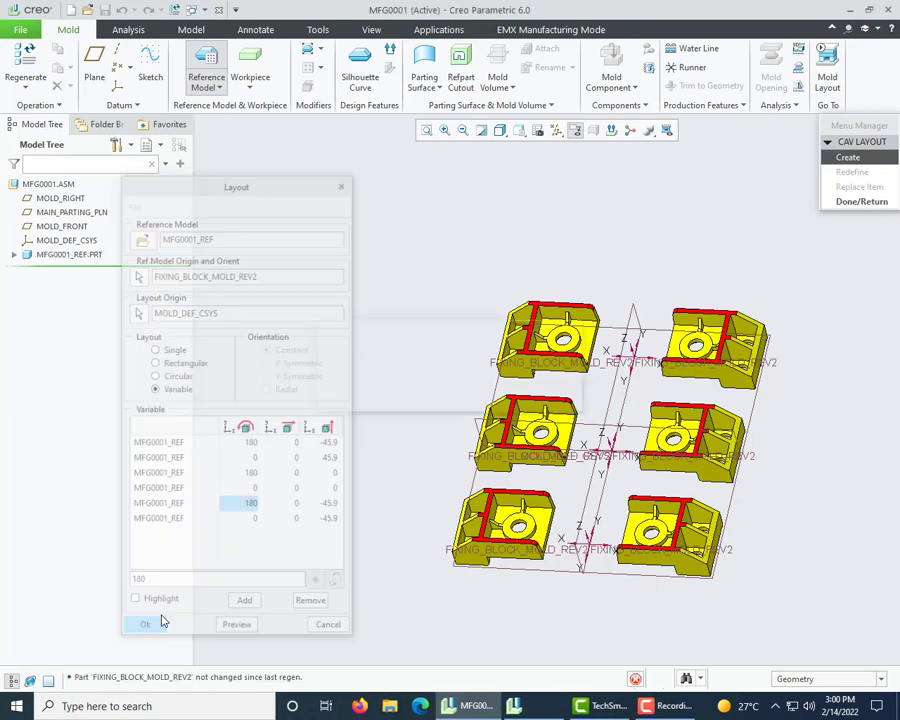
left_click(862, 202)
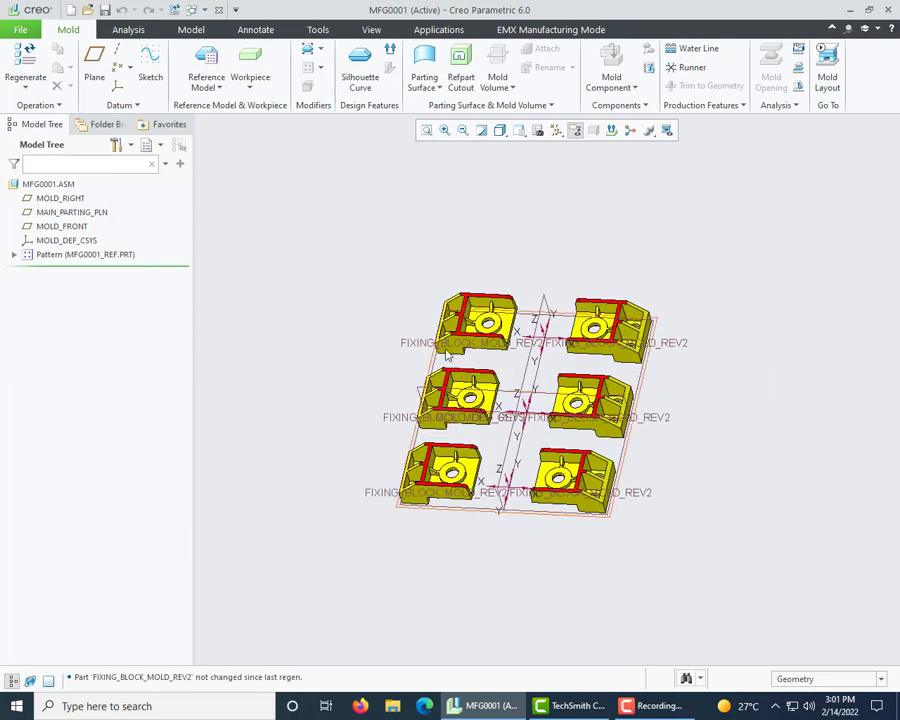
- Hide the External Merge feature of the first reference part in the MFG0001_REF pattern
left_click(14, 254)
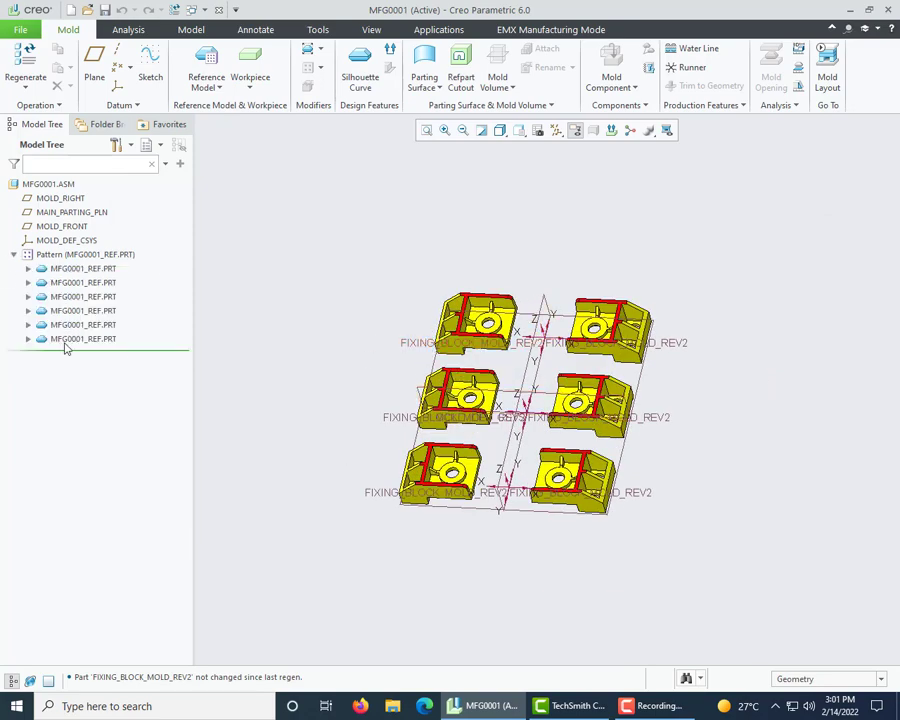
left_click(28, 268)
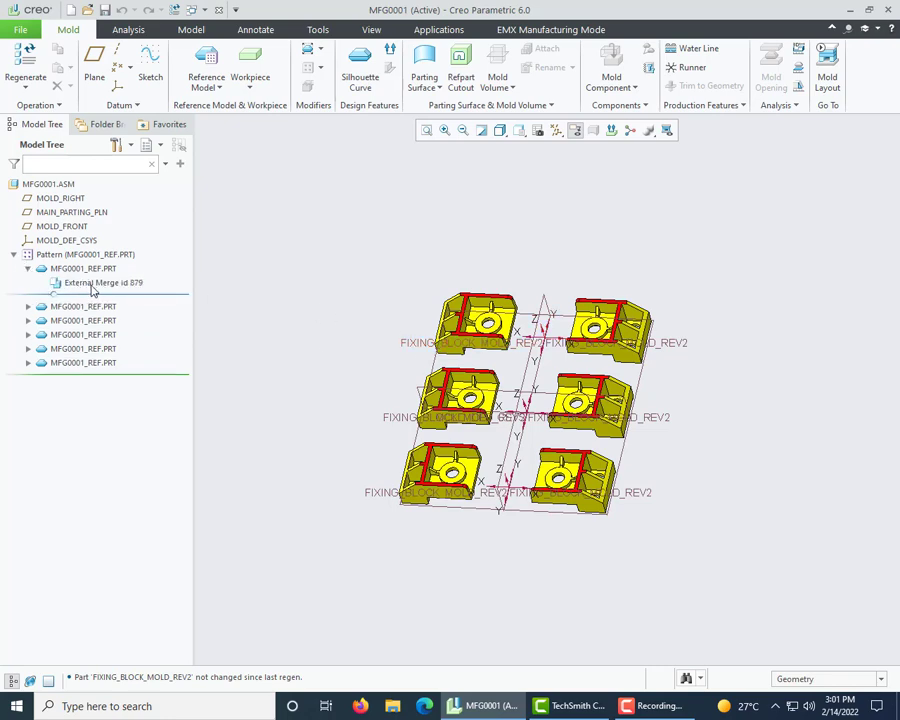
right_click(97, 284)
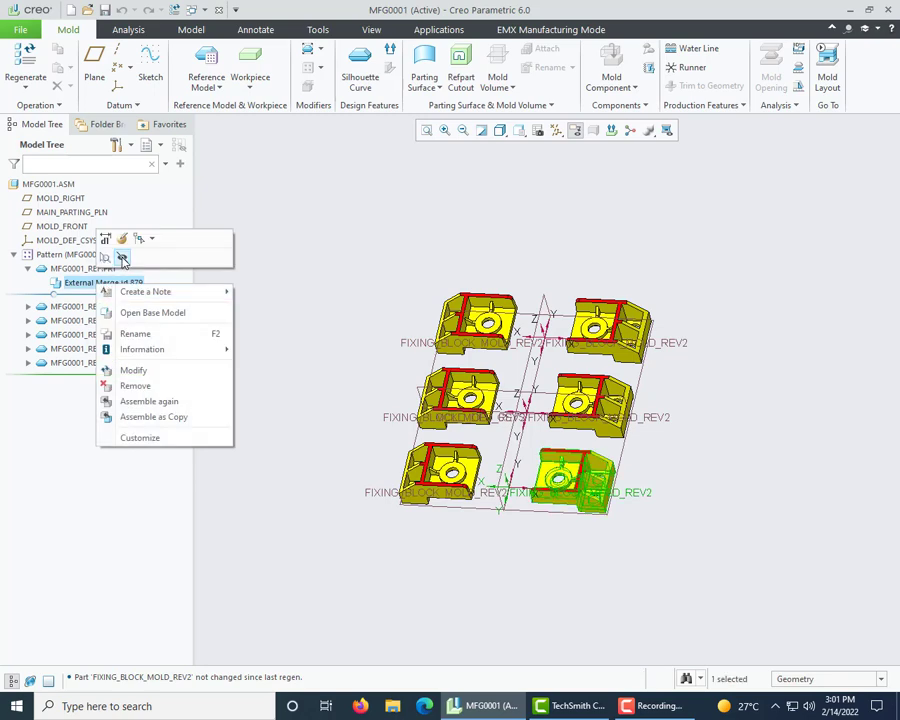
left_click(122, 257)
left_click(28, 268)
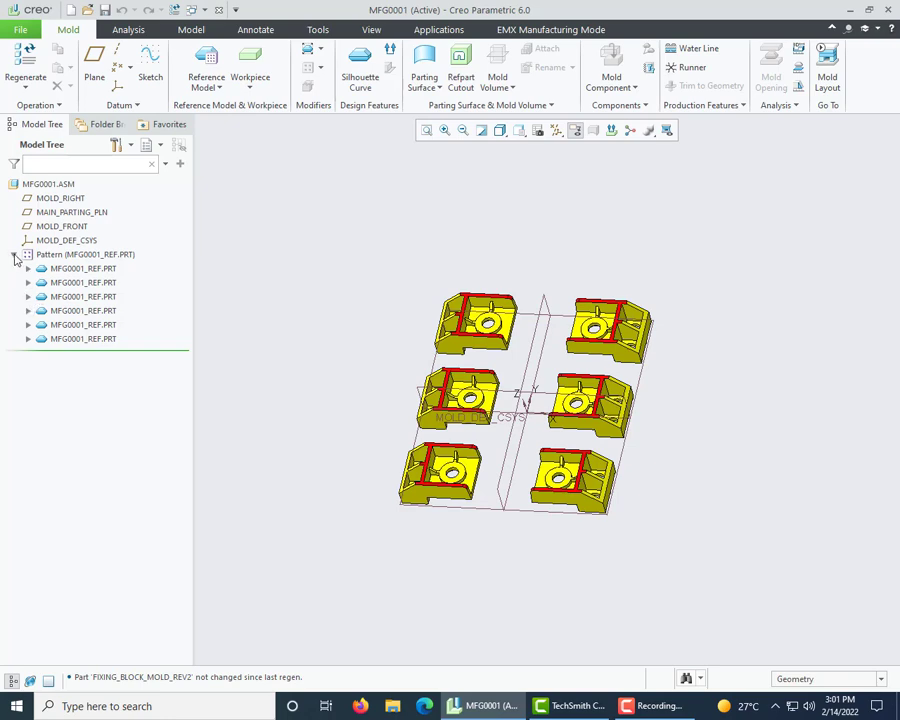
left_click(14, 255)
- Save the layer display status of the assembly, and save the MFG0001 mold model in the fixing_block folder
left_click(159, 145)
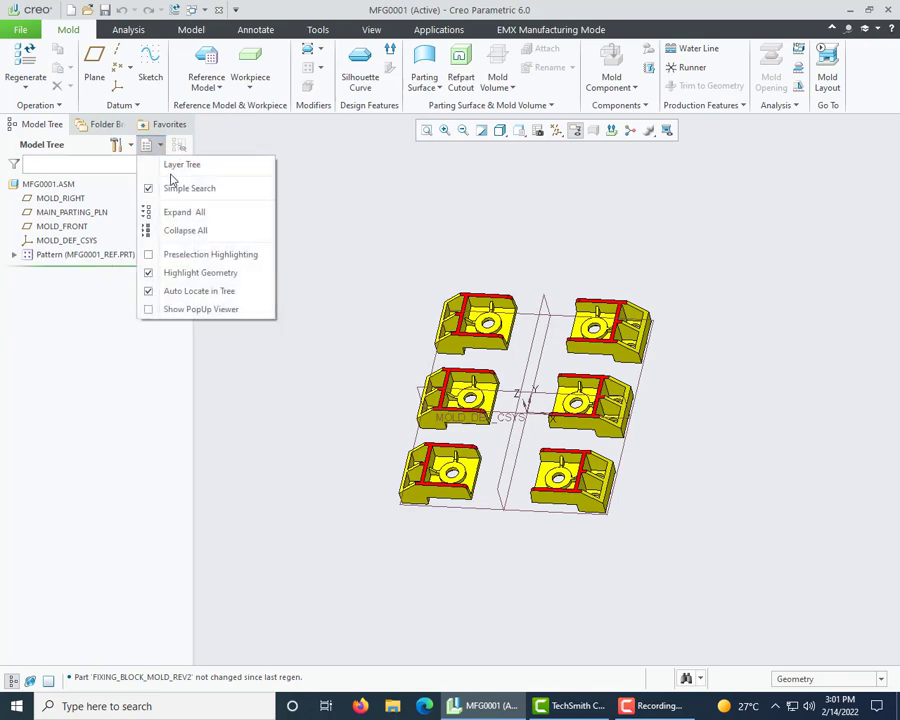
left_click(172, 172)
right_click(40, 186)
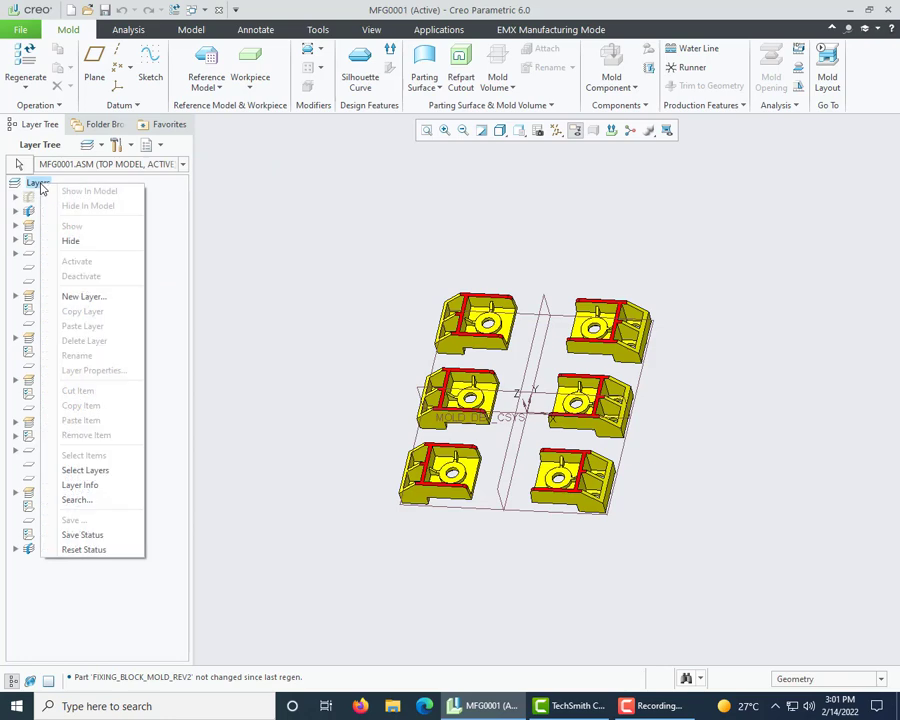
left_click(86, 534)
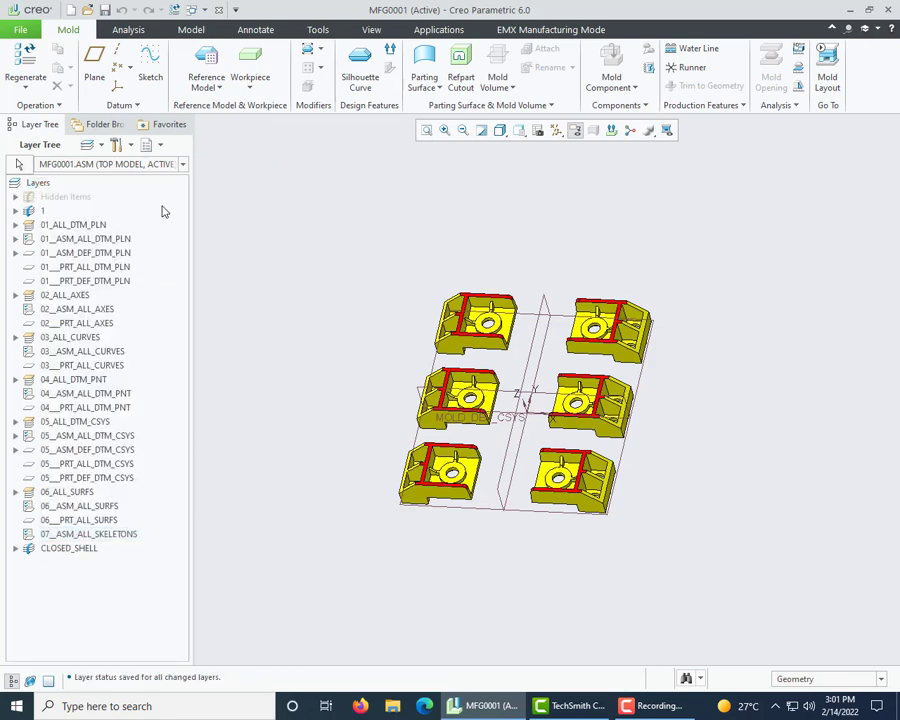
left_click(152, 145)
left_click(176, 164)
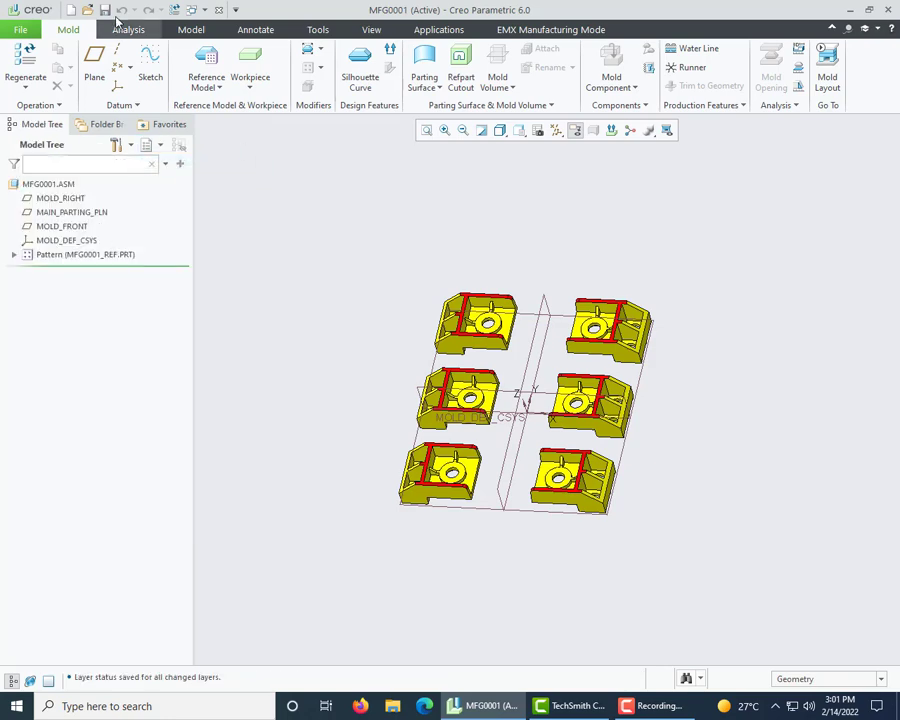
left_click(105, 10)
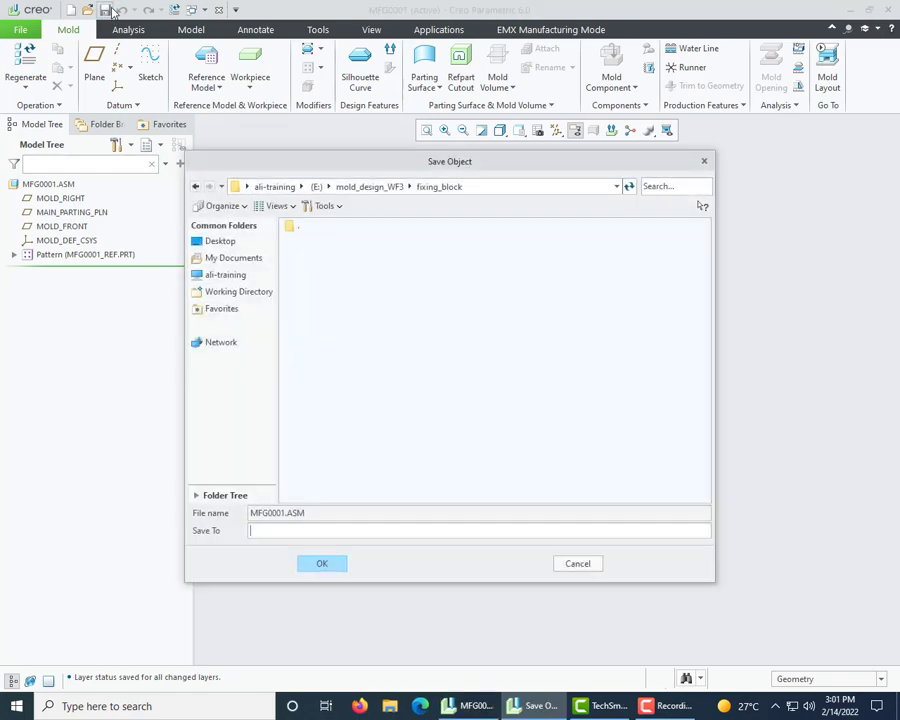
key("Return")
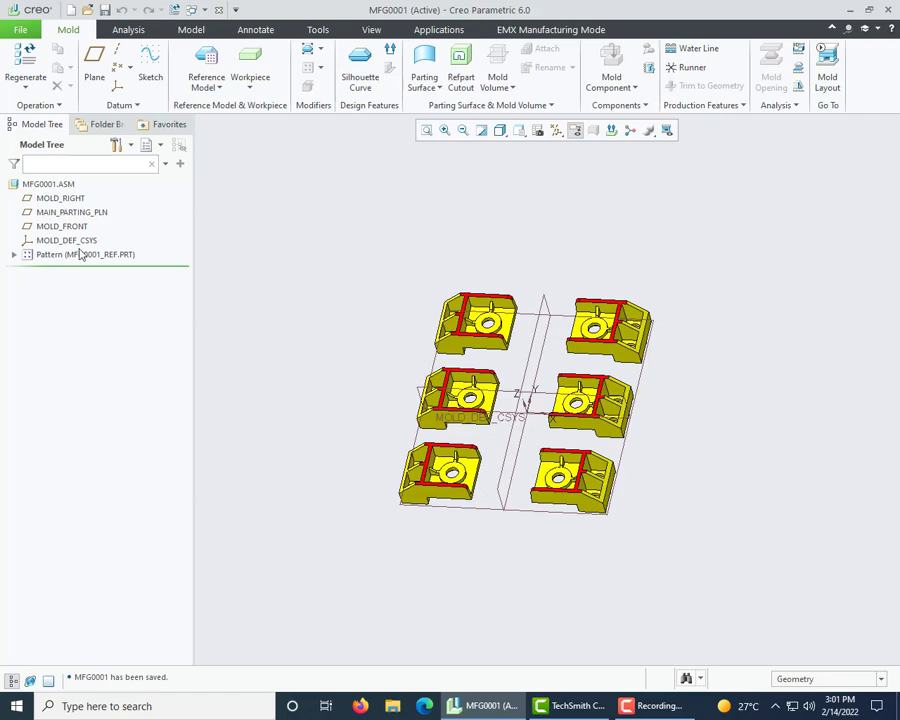
- Start an automatic workpiece around the six cavities with MOLD_DEF_CSYS as the mold origin
scroll(431, 364, "up", 2)
scroll(465, 388, "down", 2)
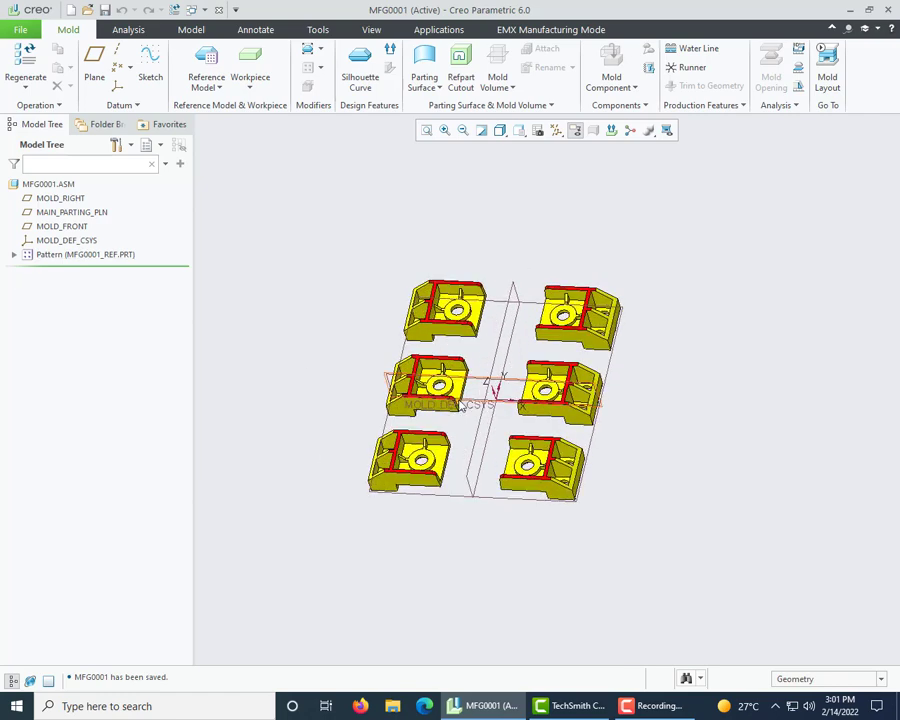
left_click(250, 60)
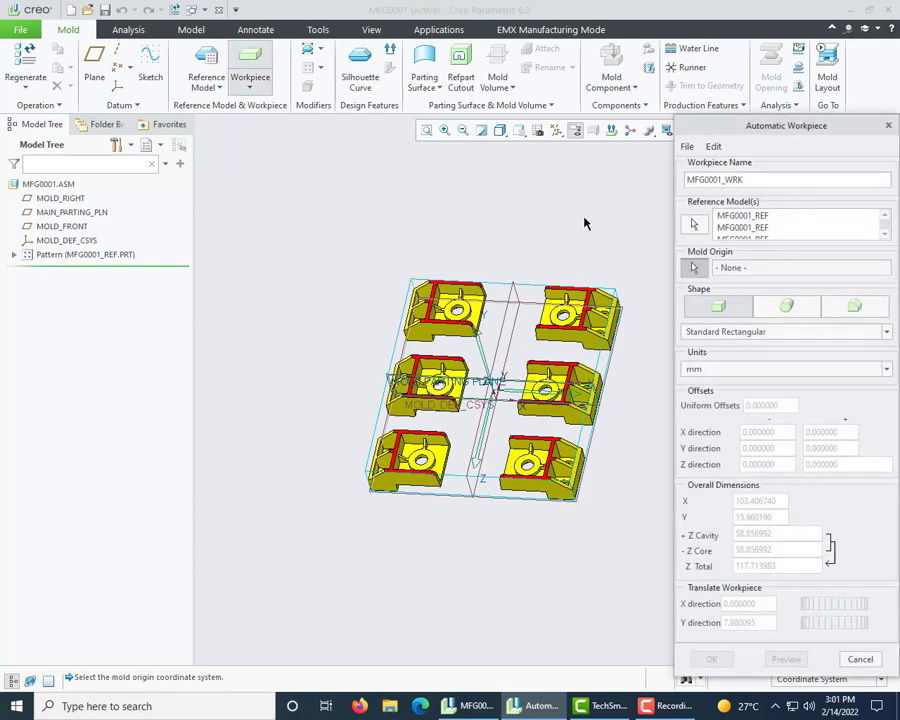
left_click(66, 240)
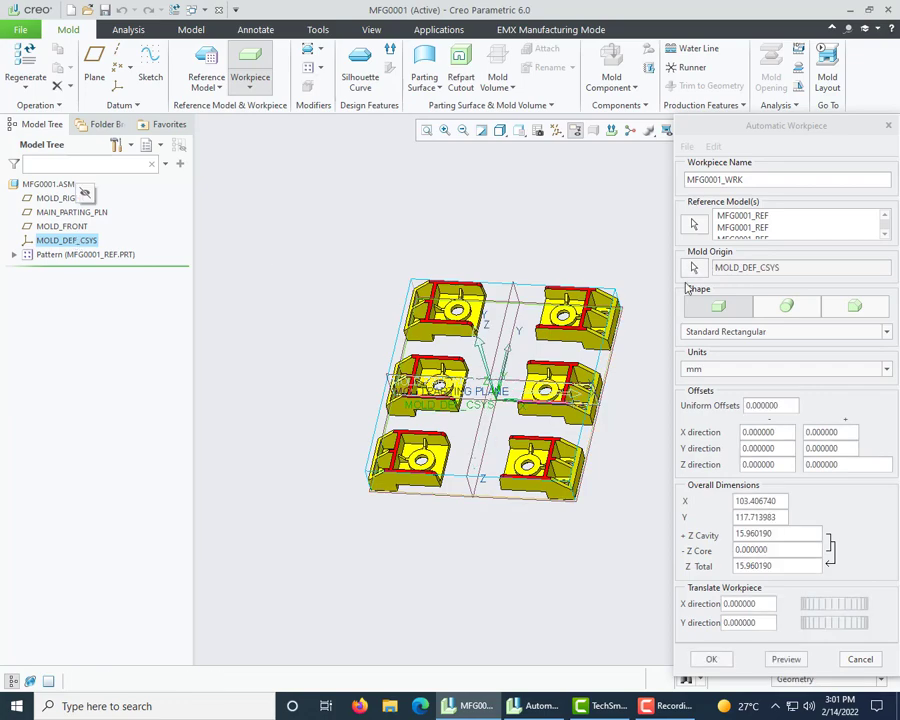
middle_click_drag(321, 395, 183, 337)
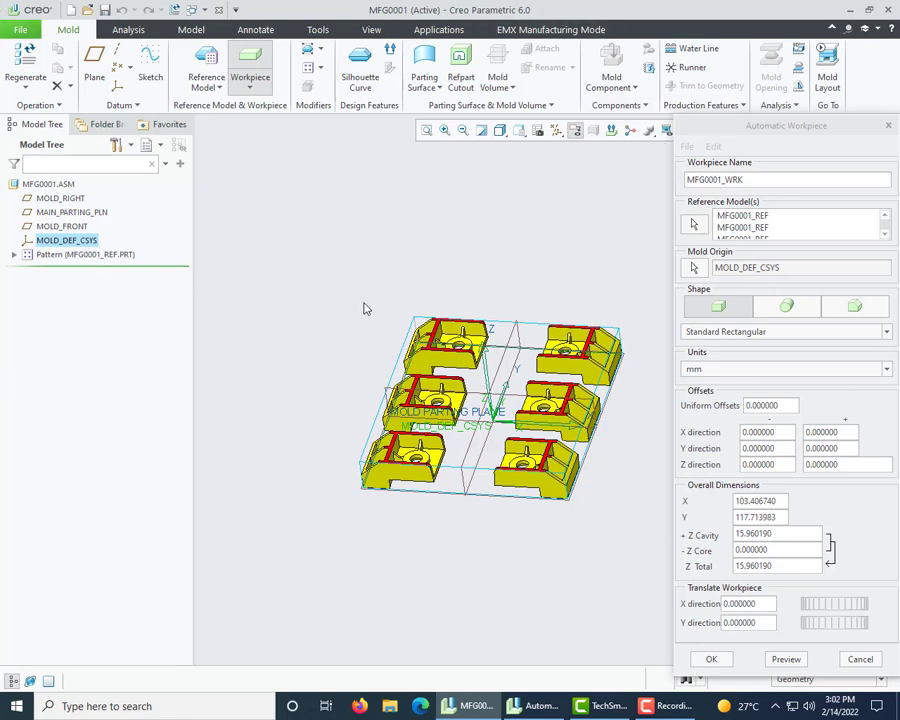
scroll(365, 306, "up", 1)
scroll(386, 328, "down", 1)
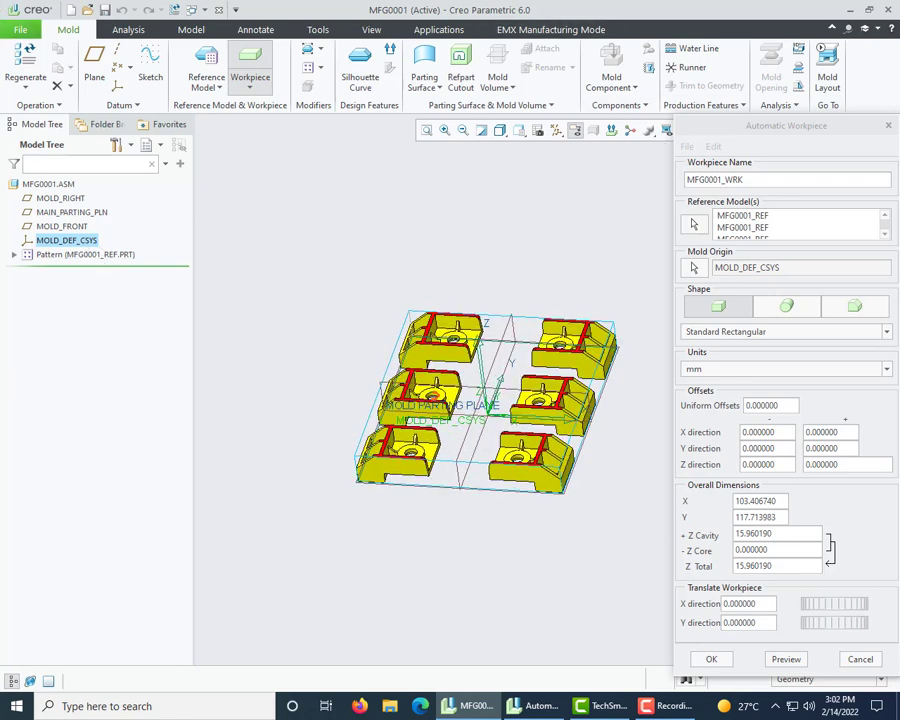
- Set the rectangular workpiece's overall dimensions to 130 mm in X and 132 mm in Y
left_click(777, 503)
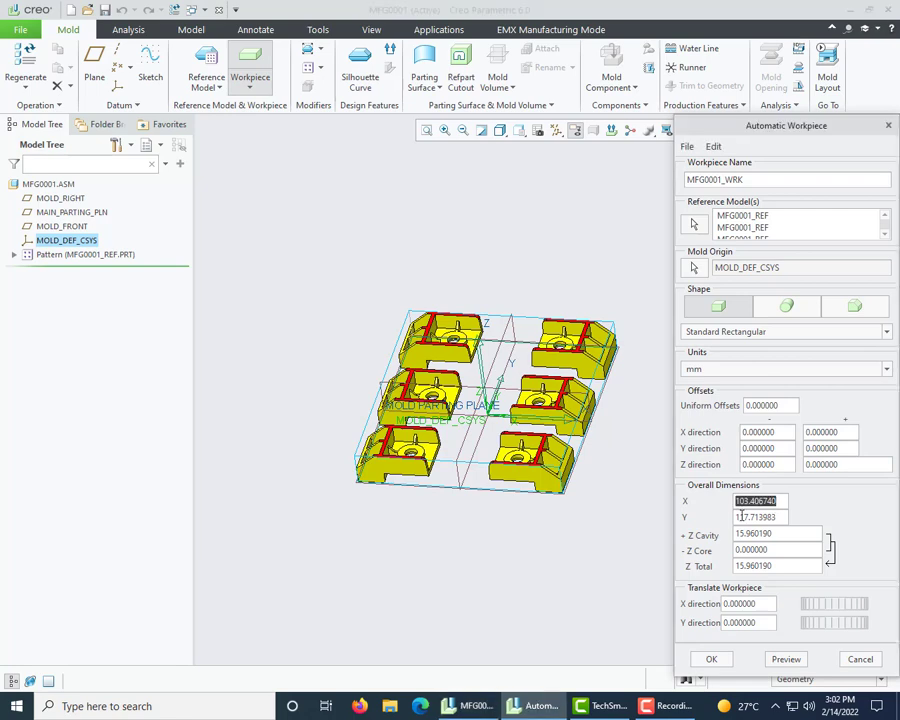
type("130")
left_click(777, 519)
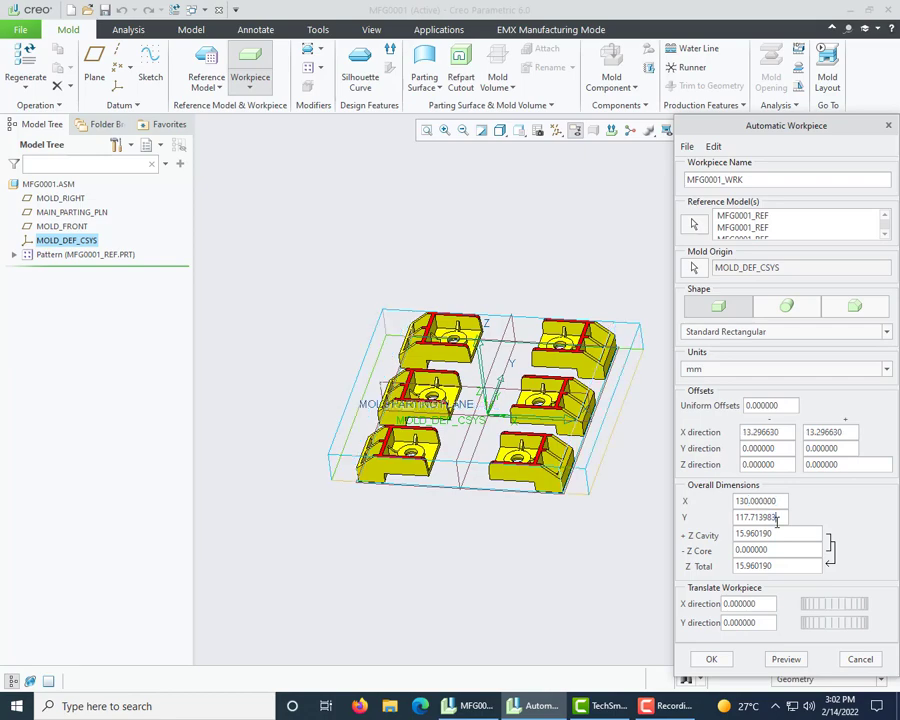
middle_click_drag(541, 527, 562, 562)
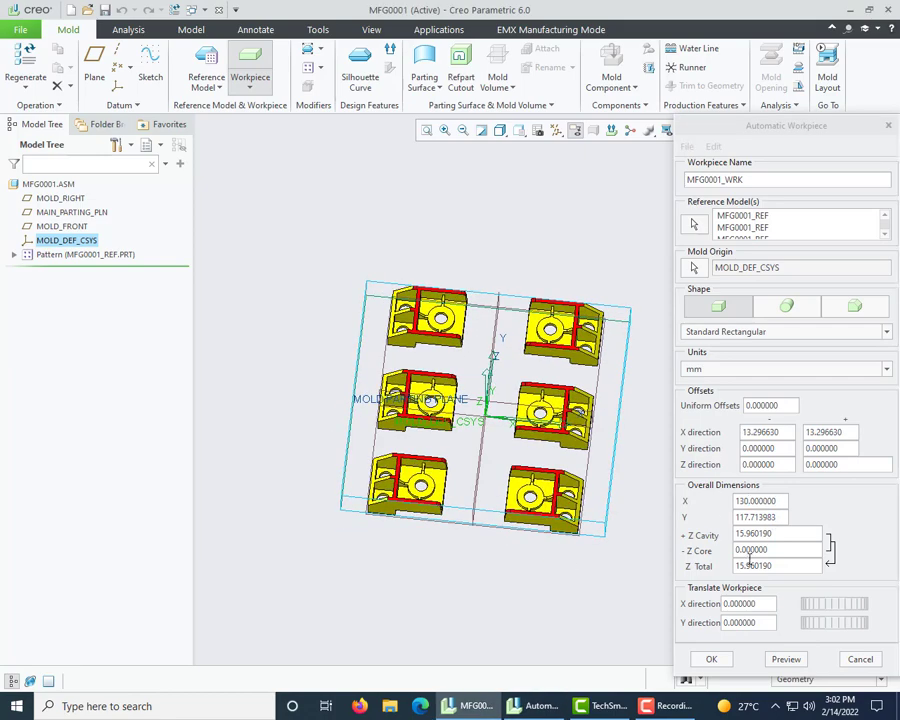
double_click(777, 516)
type("132")
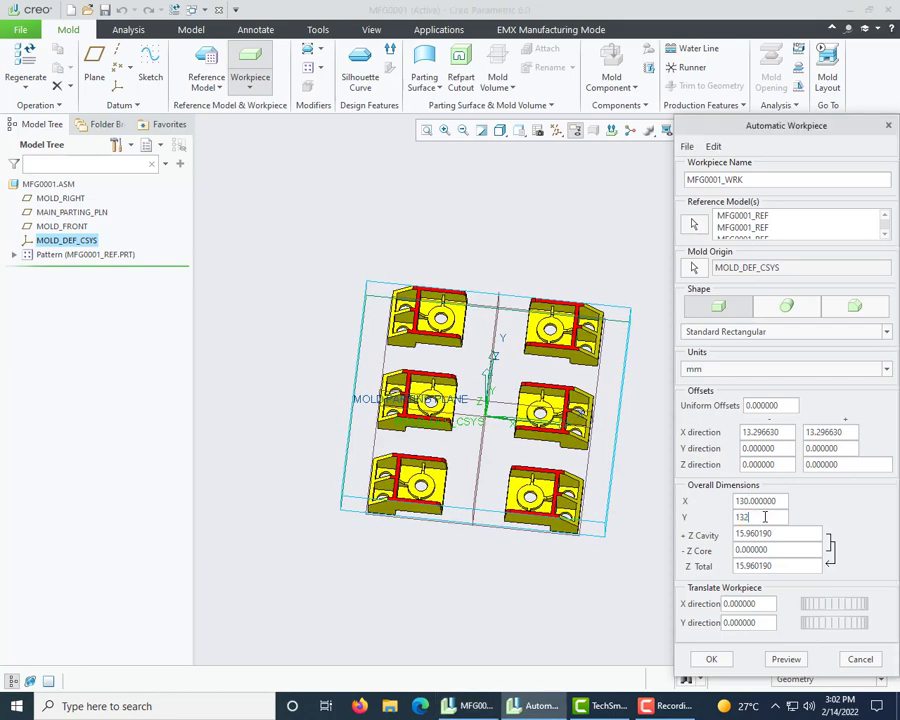
key("Return")
- Set the workpiece's Z total to 80 mm, preview the block and create it
mouse_move(495, 596)
middle_mouse_down()
mouse_move(482, 625)
mouse_move(474, 573)
mouse_move(481, 558)
mouse_move(462, 560)
middle_mouse_up()
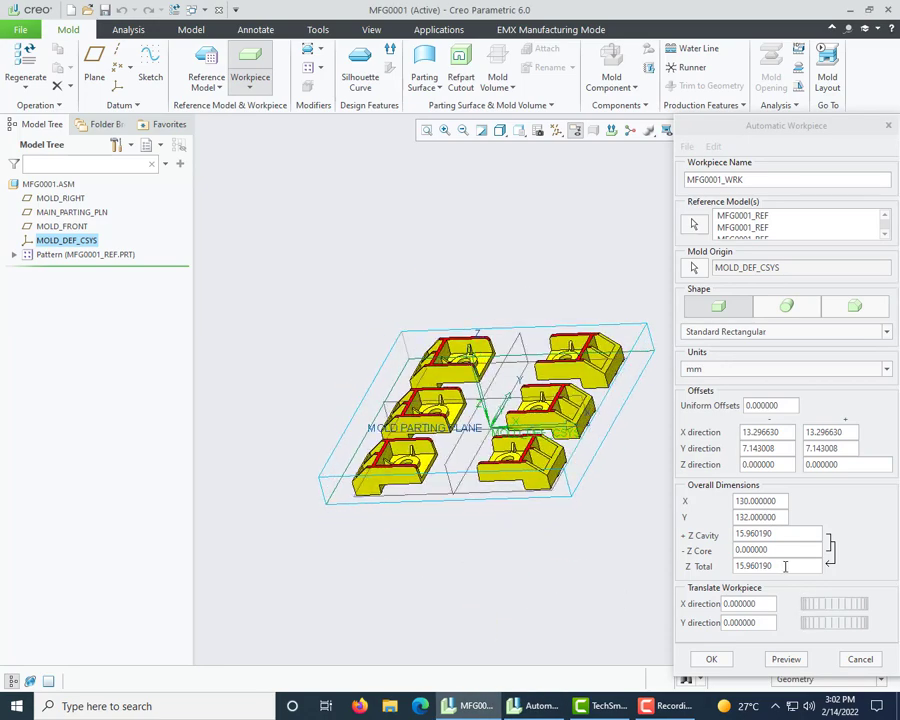
double_click(785, 566)
type("80")
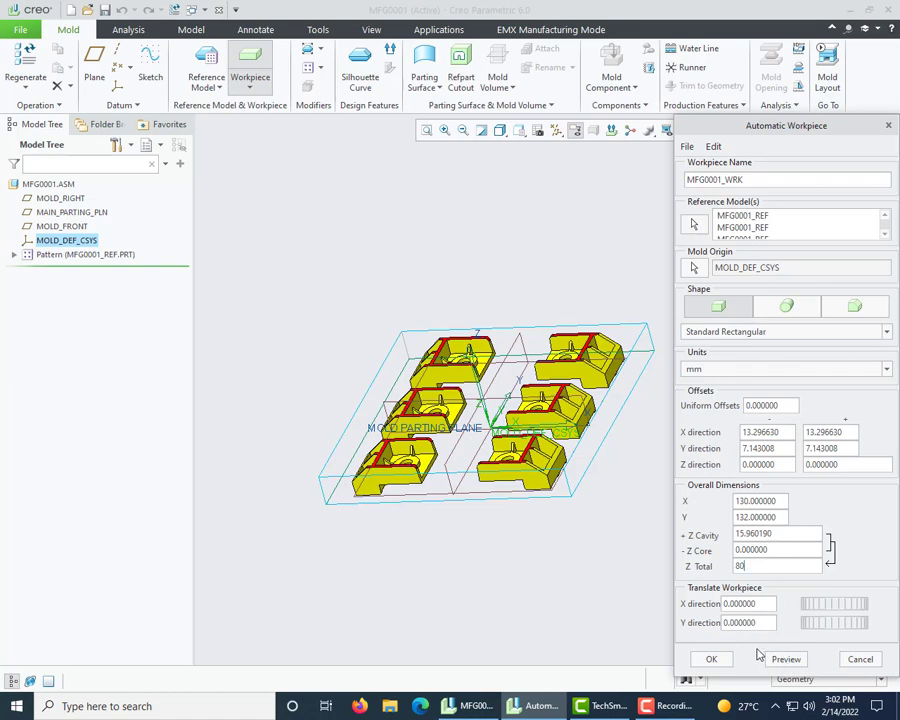
key("Return")
middle_click_drag(492, 528, 540, 560)
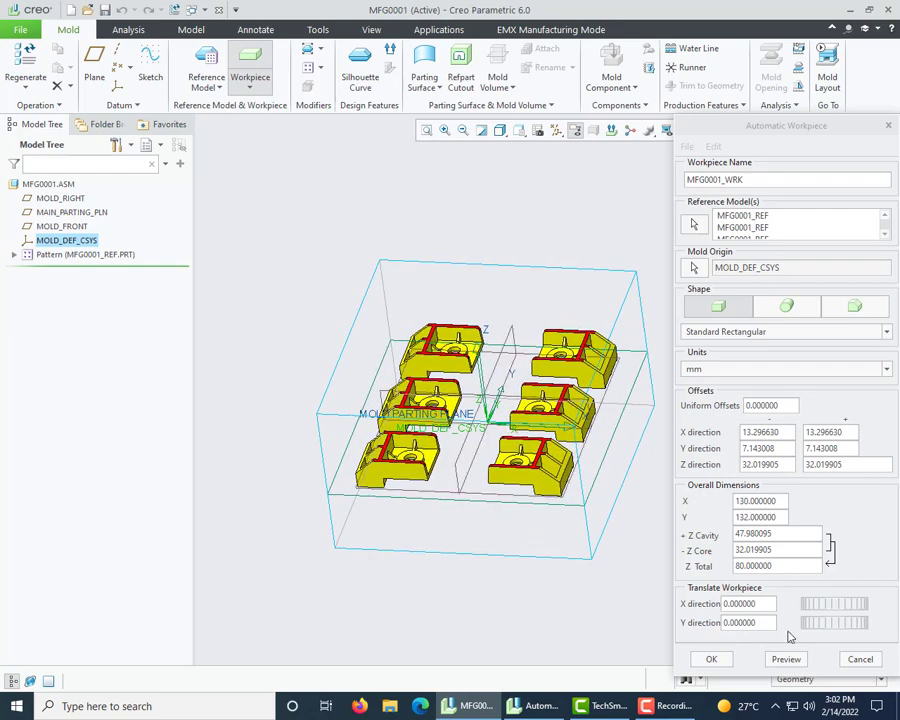
left_click(786, 659)
middle_click_drag(494, 502, 450, 440)
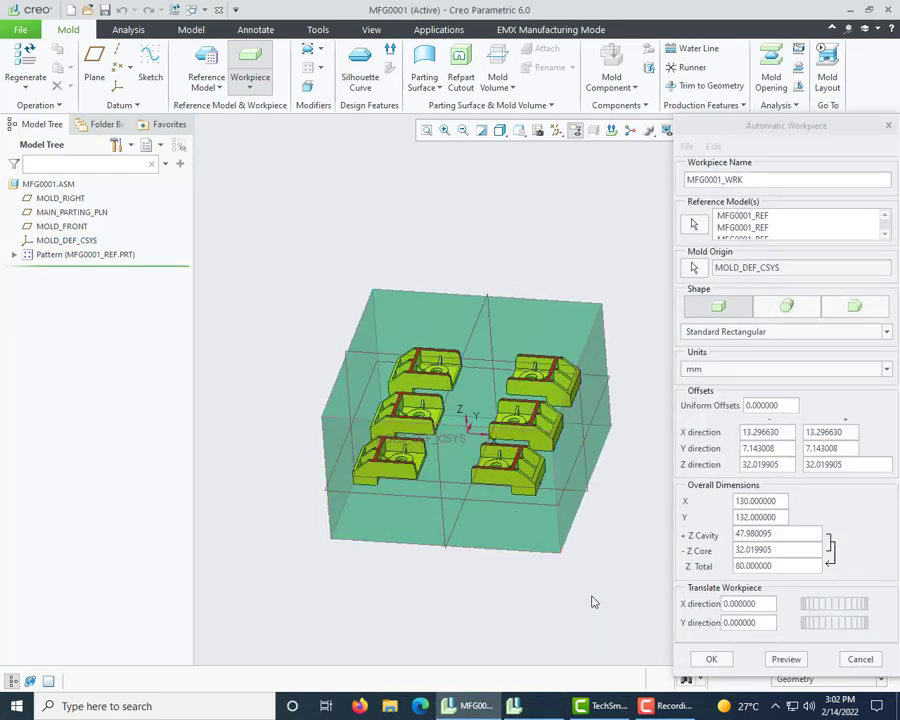
left_click(709, 659)
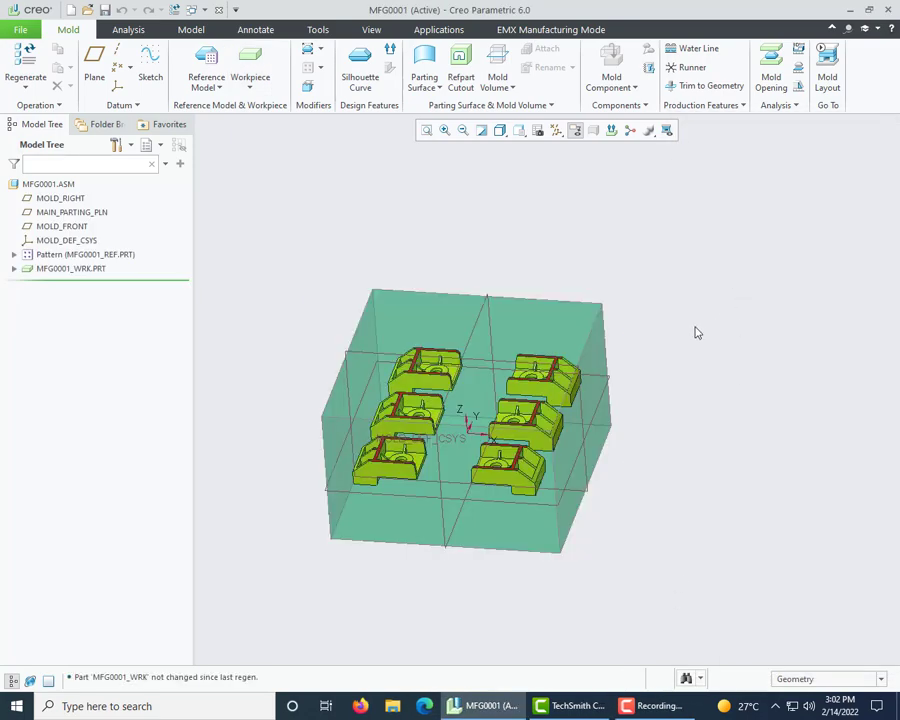
- Save the MFG0001 mold model with the new workpiece
scroll(695, 331, "down", 4)
scroll(528, 249, "up", 3)
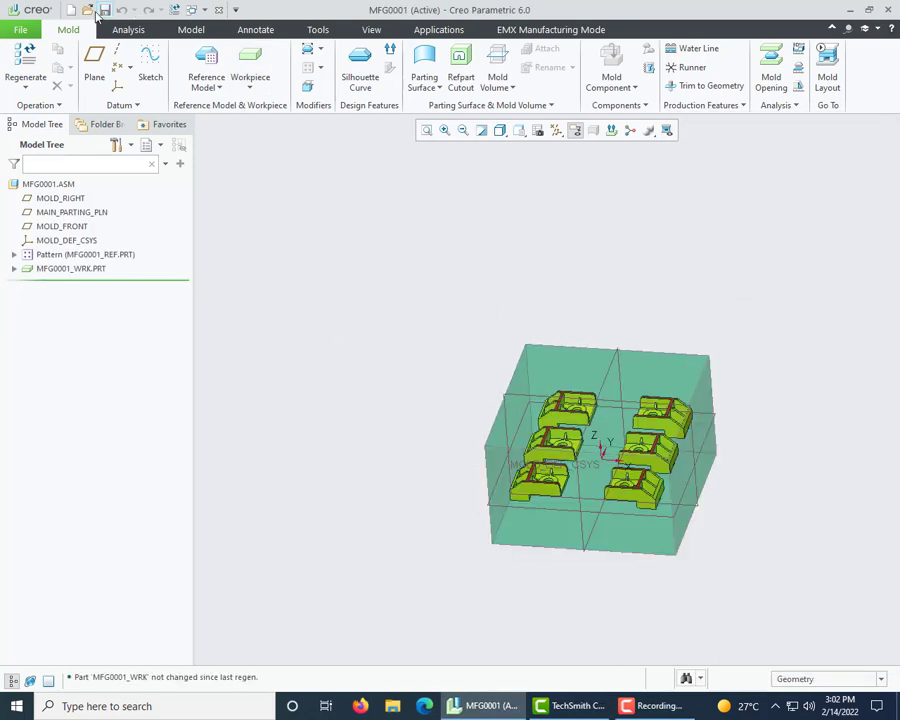
left_click(104, 10)
scroll(440, 430, "down", 1)
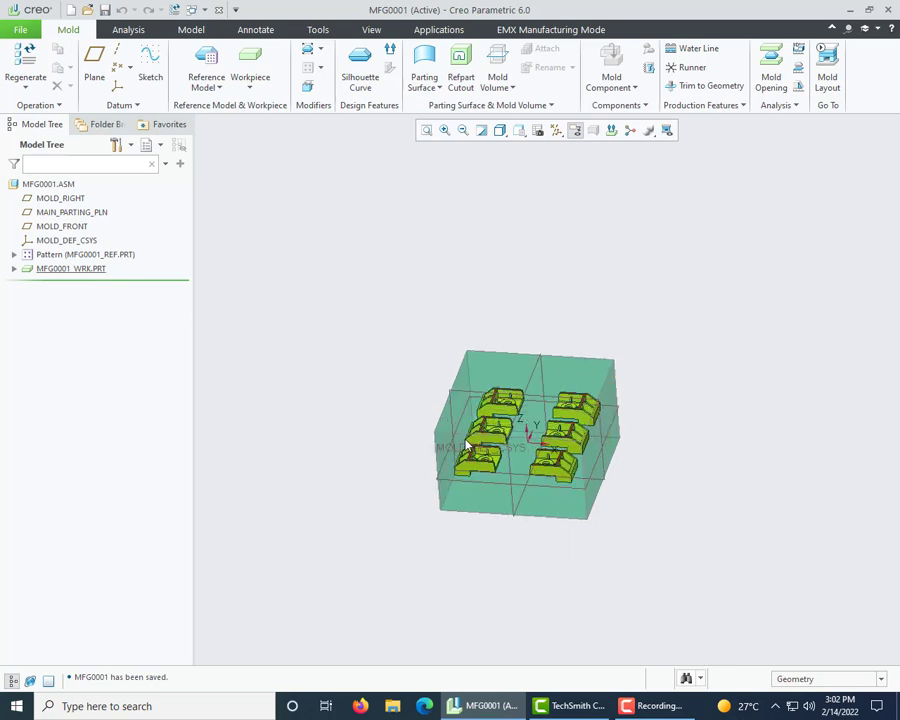
scroll(467, 445, "up", 2)
middle_click_drag(366, 416, 367, 420)
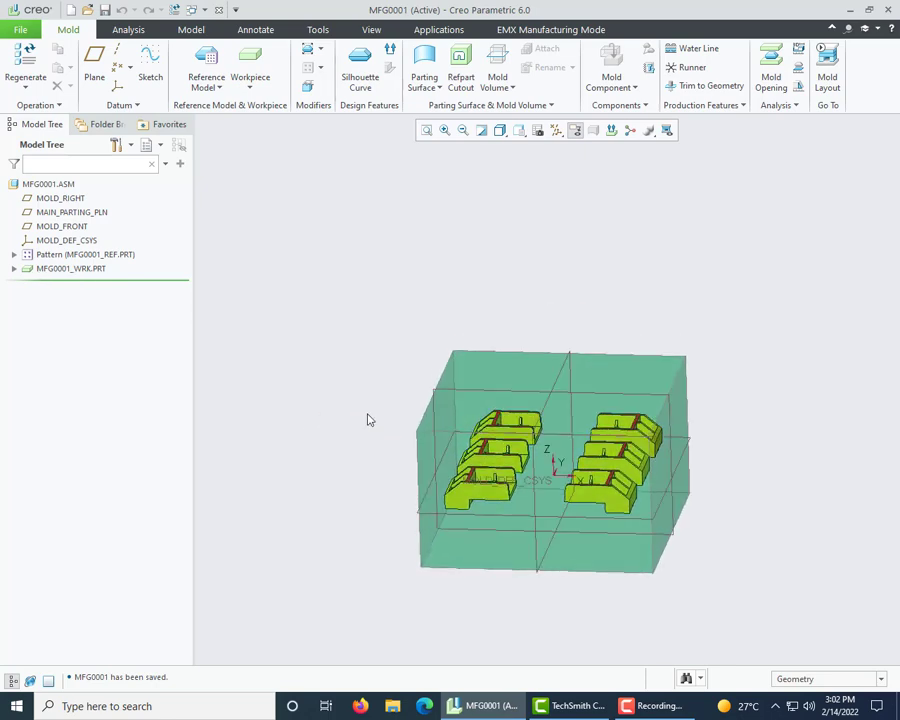
scroll(404, 468, "down", 2)
middle_click_drag(404, 468, 400, 502)
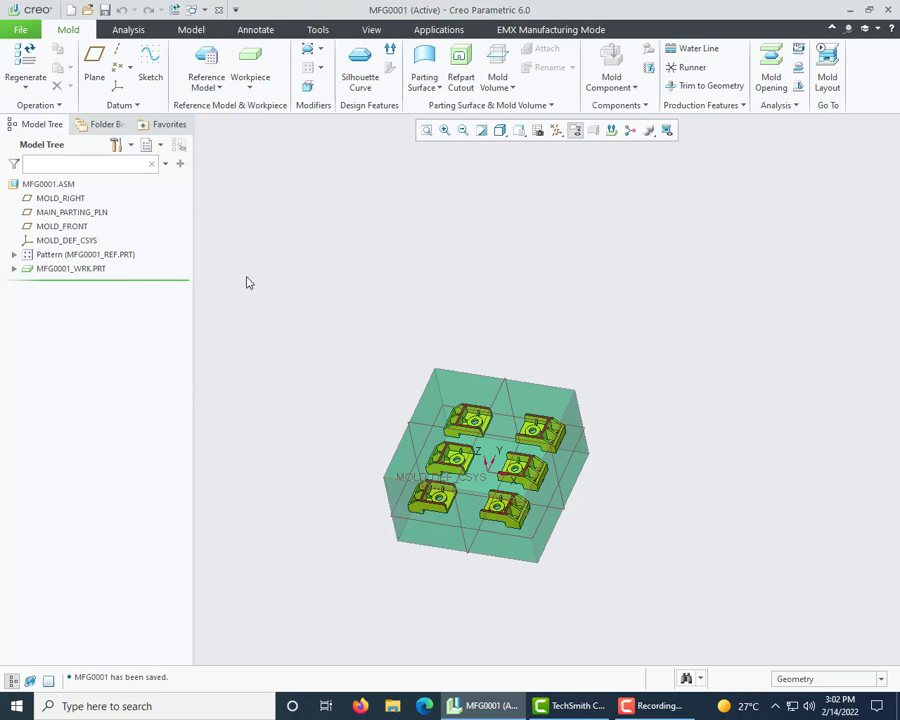
left_click(430, 88)
left_click(432, 104)
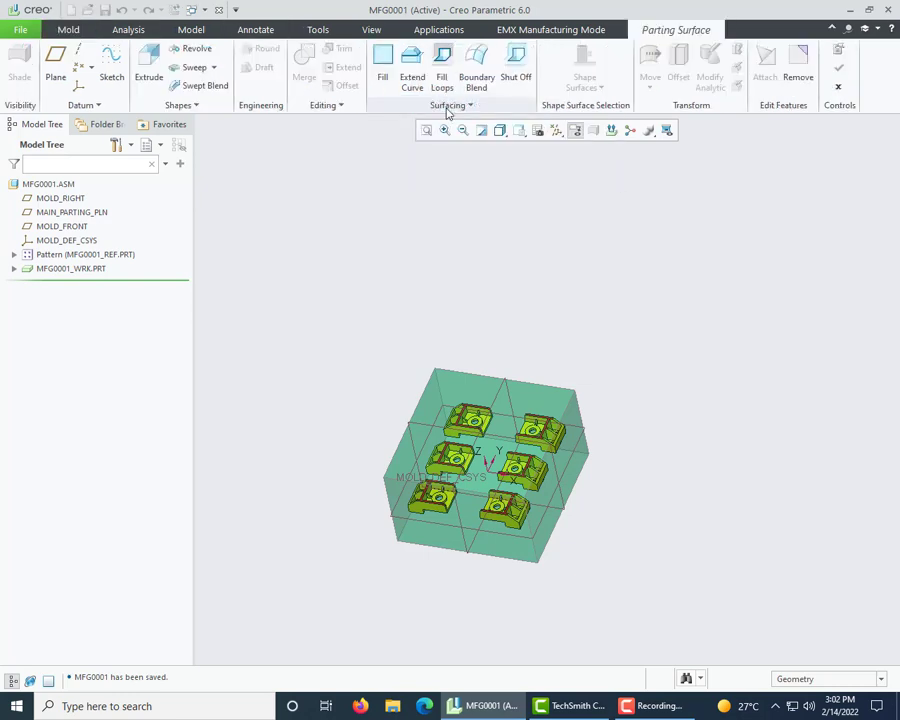
left_click(447, 105)
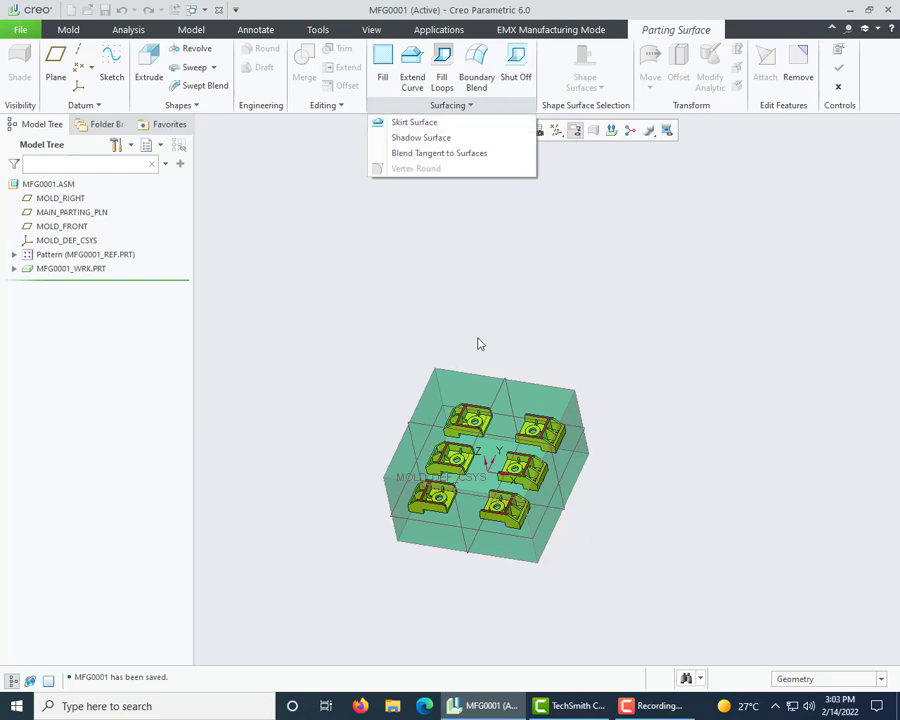
left_click(838, 87)
left_click(838, 87)
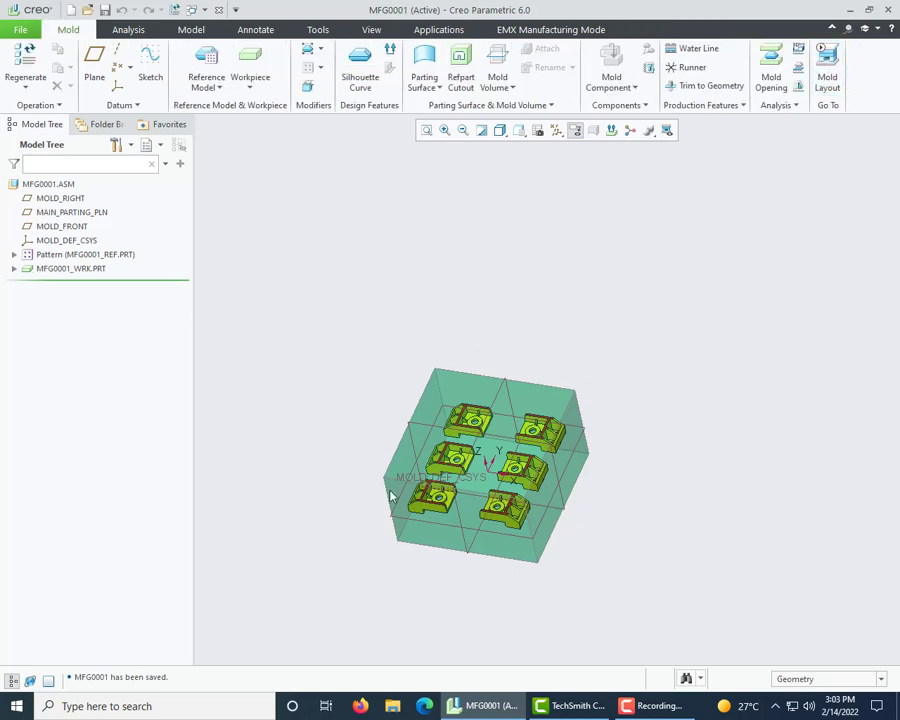
scroll(391, 497, "up", 3)
scroll(356, 448, "down", 1)
scroll(364, 422, "up", 3)
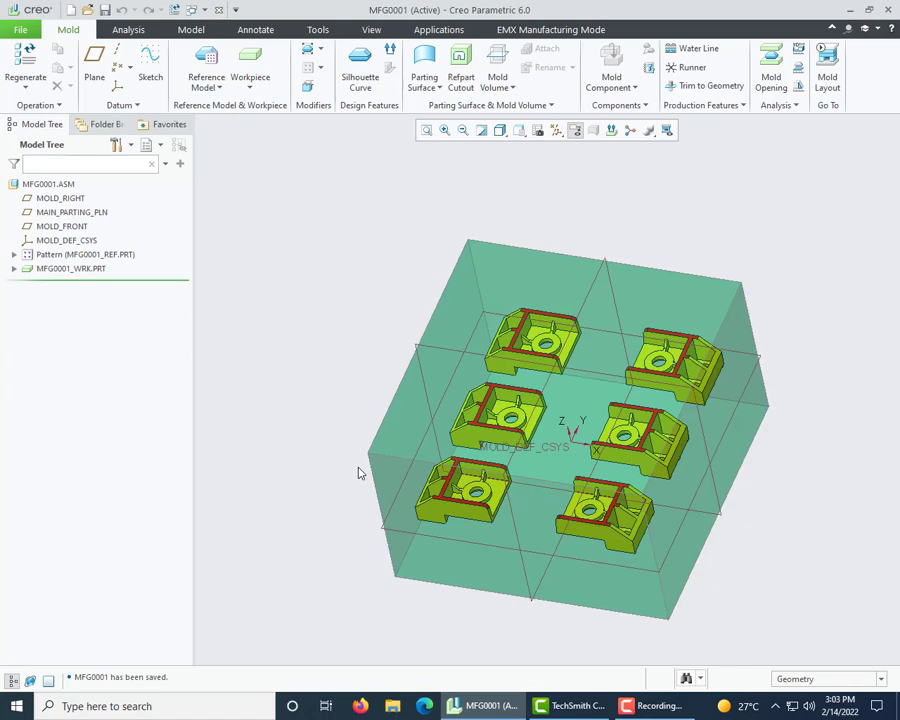
middle_click_drag(524, 539, 525, 534)
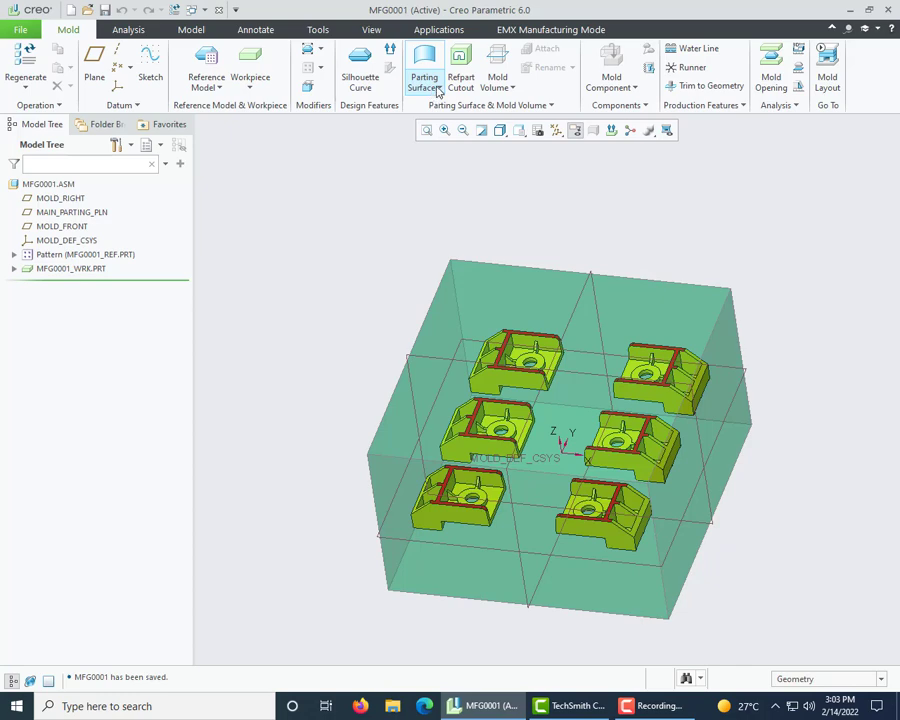
left_click(425, 62)
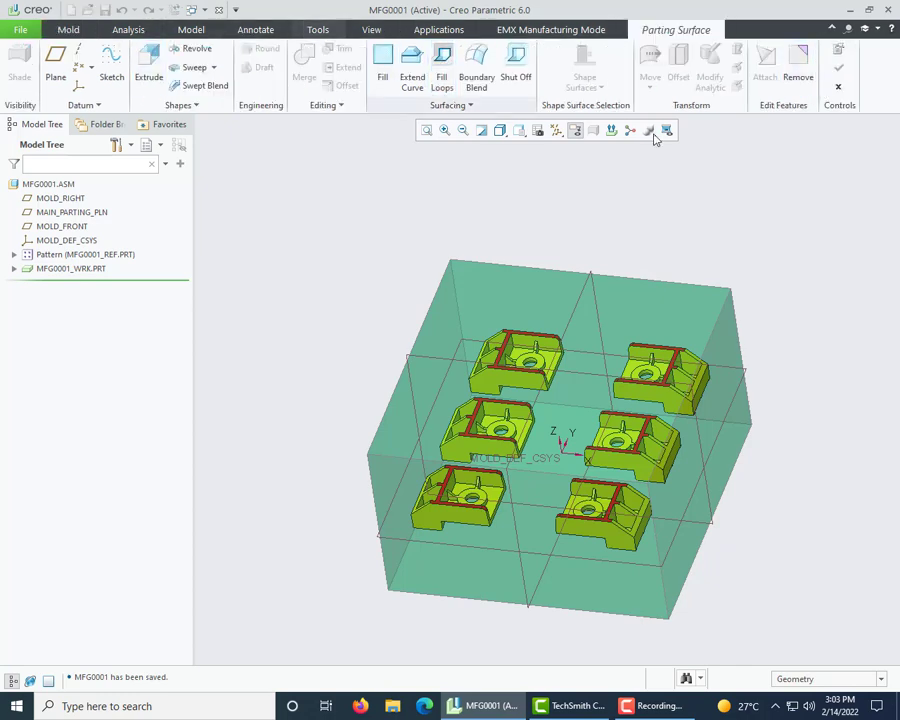
left_click(838, 87)
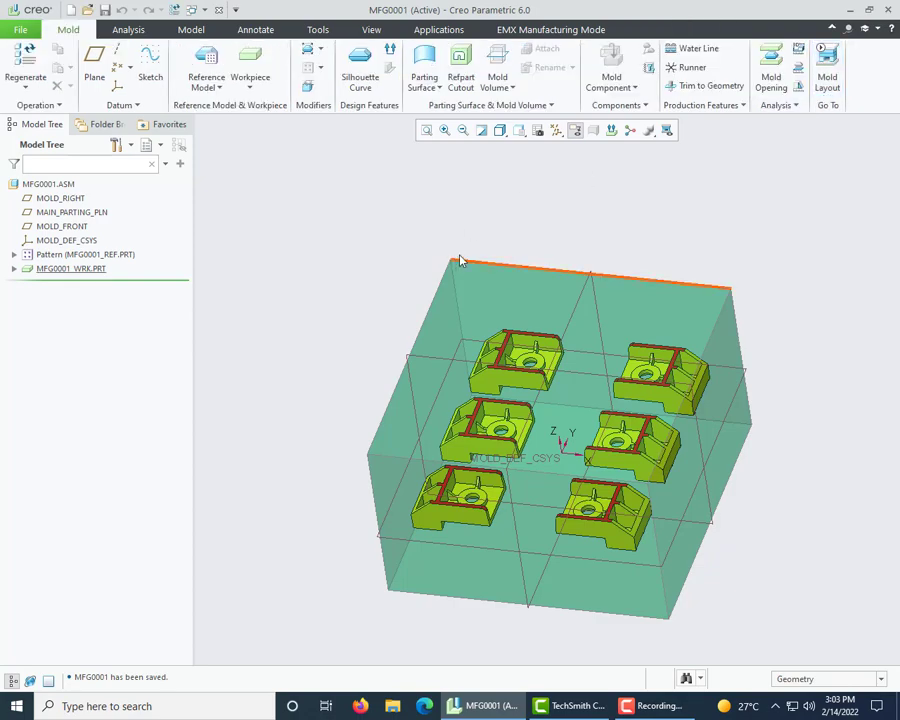
- Examine the shape of the six cavities inside the workpiece from several angles to plan the parting surface
middle_click_drag(460, 257, 484, 378)
scroll(523, 354, "down", 3)
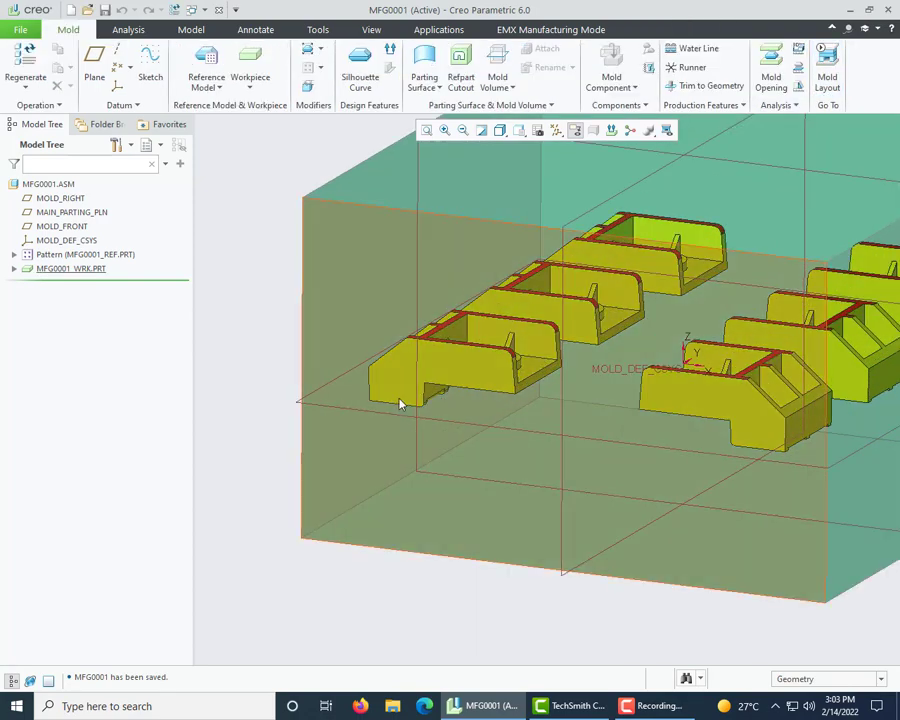
scroll(400, 404, "up", 3)
middle_click_drag(402, 406, 569, 334)
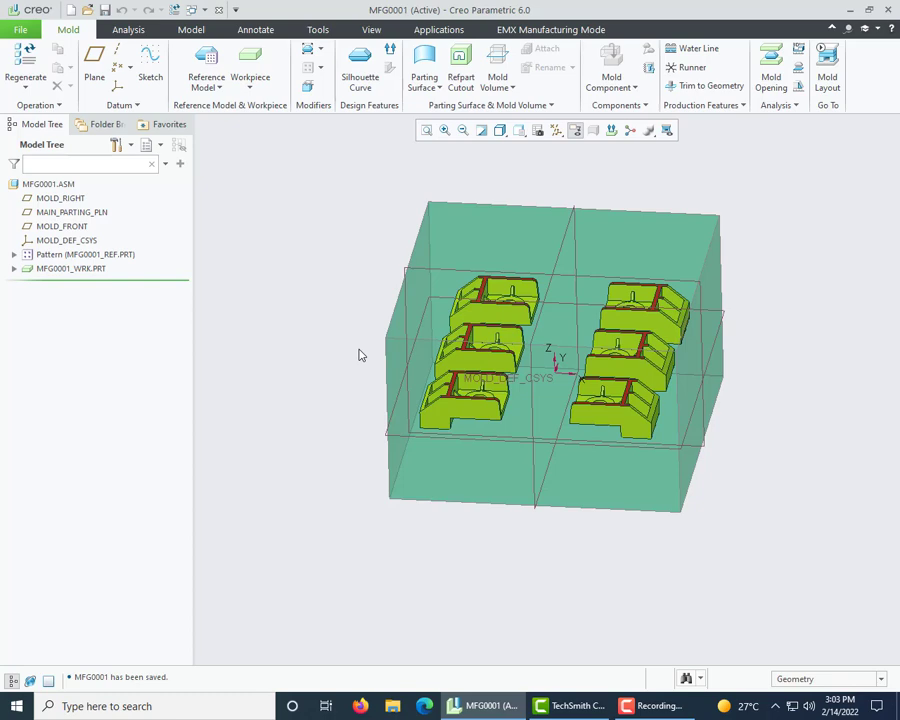
scroll(365, 412, "up", 2)
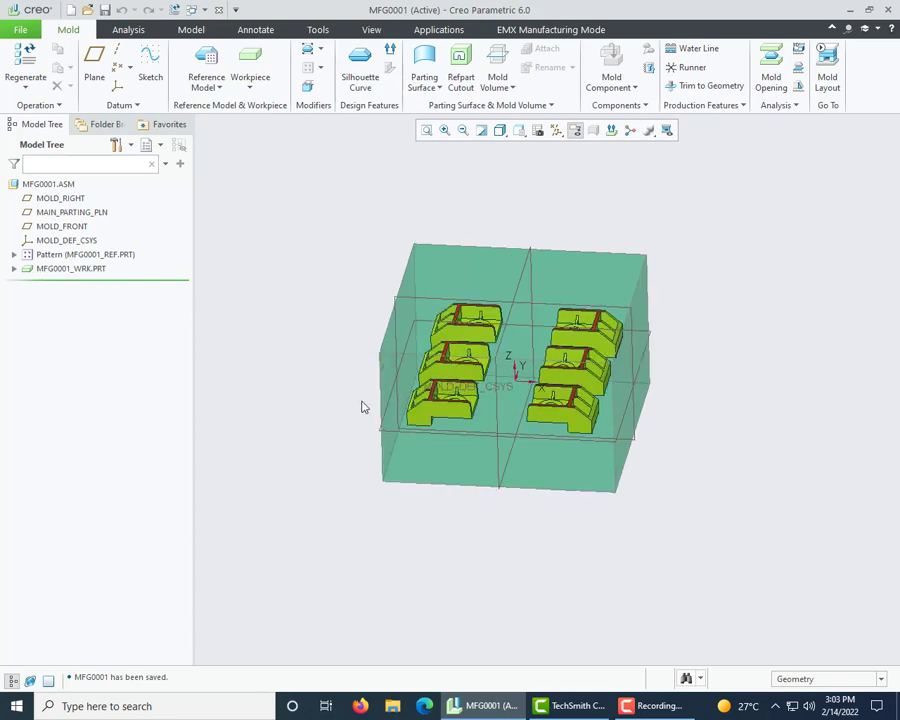
middle_click_drag(363, 407, 357, 388)
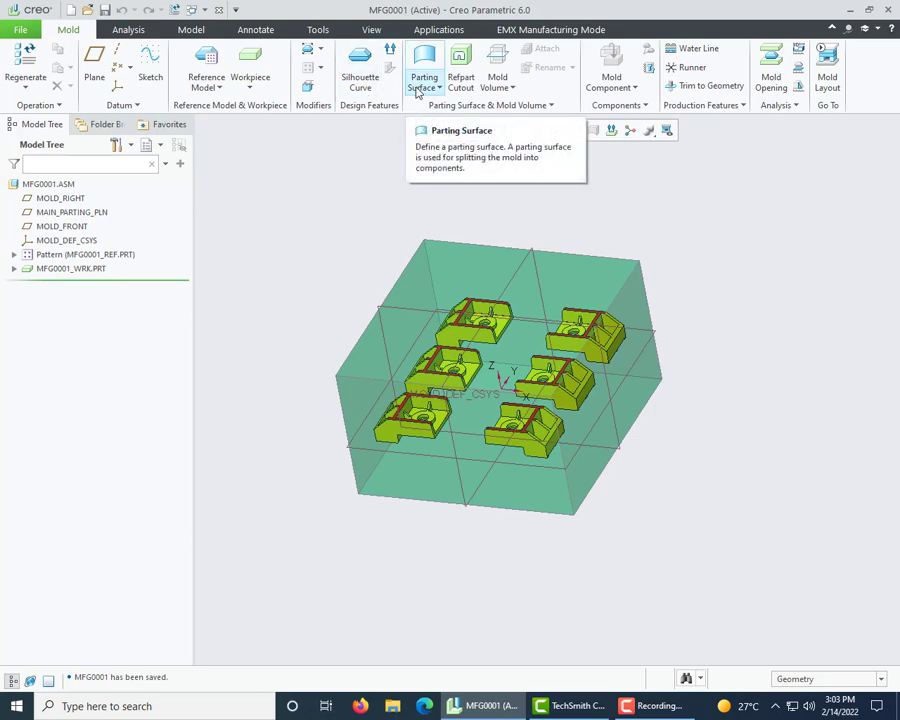
scroll(407, 217, "down", 1)
scroll(405, 251, "up", 1)
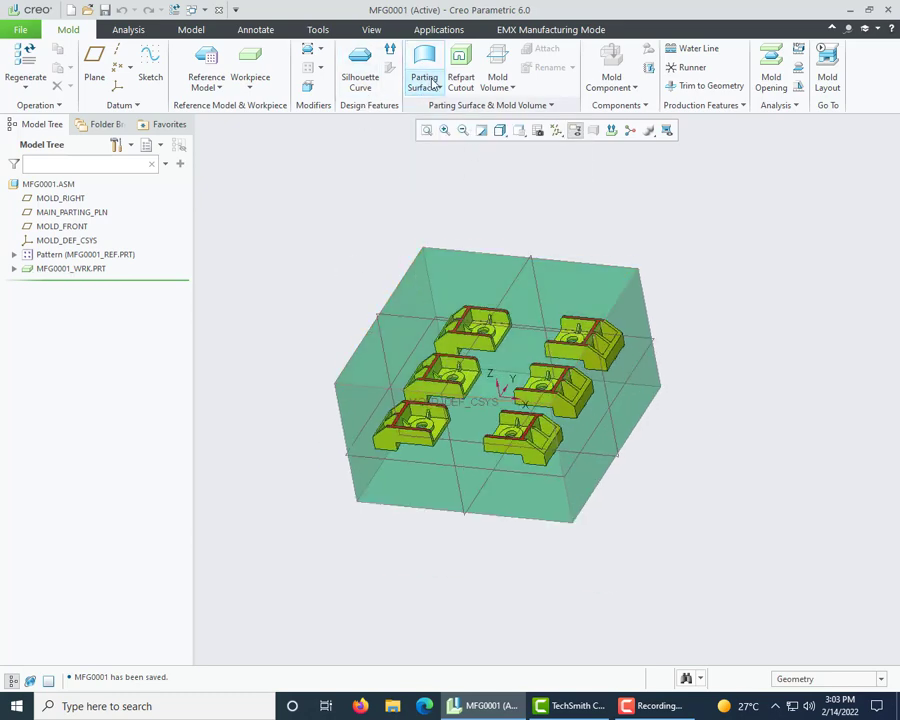
- Start a new parting surface and inspect the cavity profiles with the view normal to the workpiece's front face
left_click(426, 60)
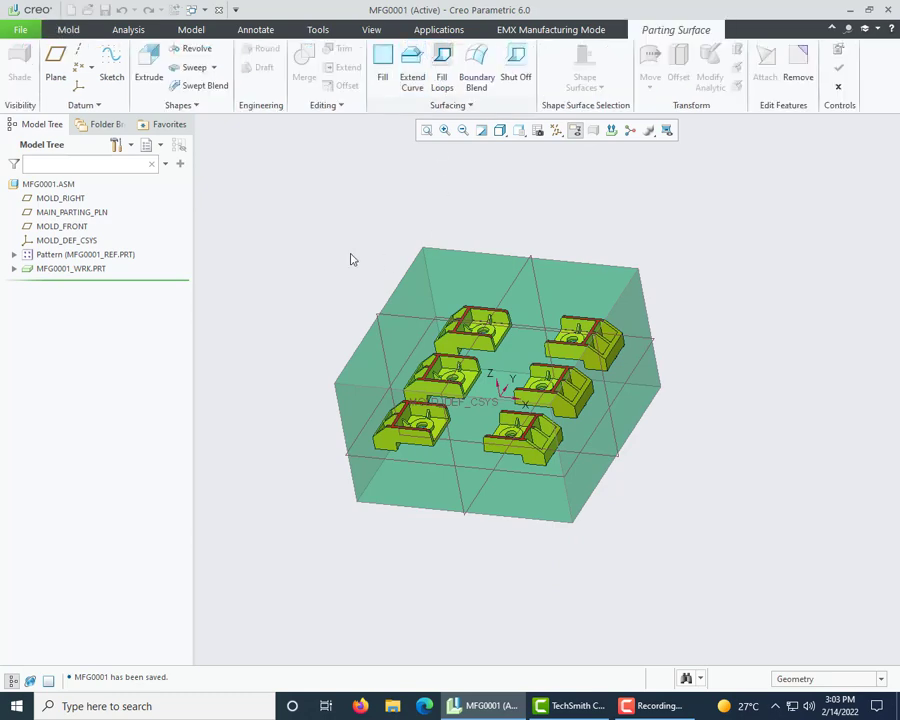
middle_click_drag(350, 257, 372, 237)
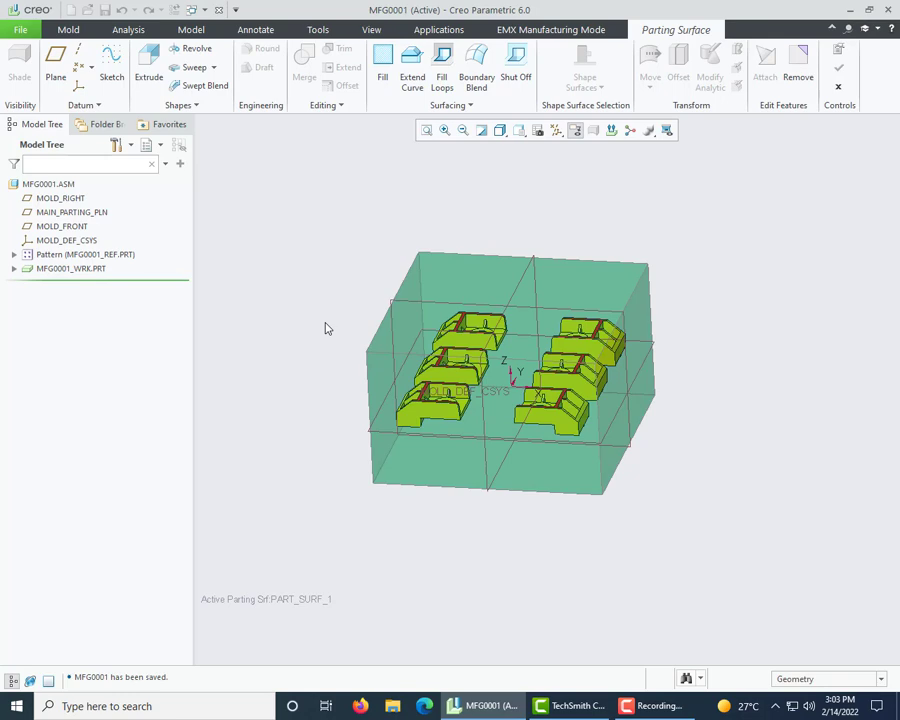
middle_click_drag(460, 440, 458, 420)
left_click(519, 130)
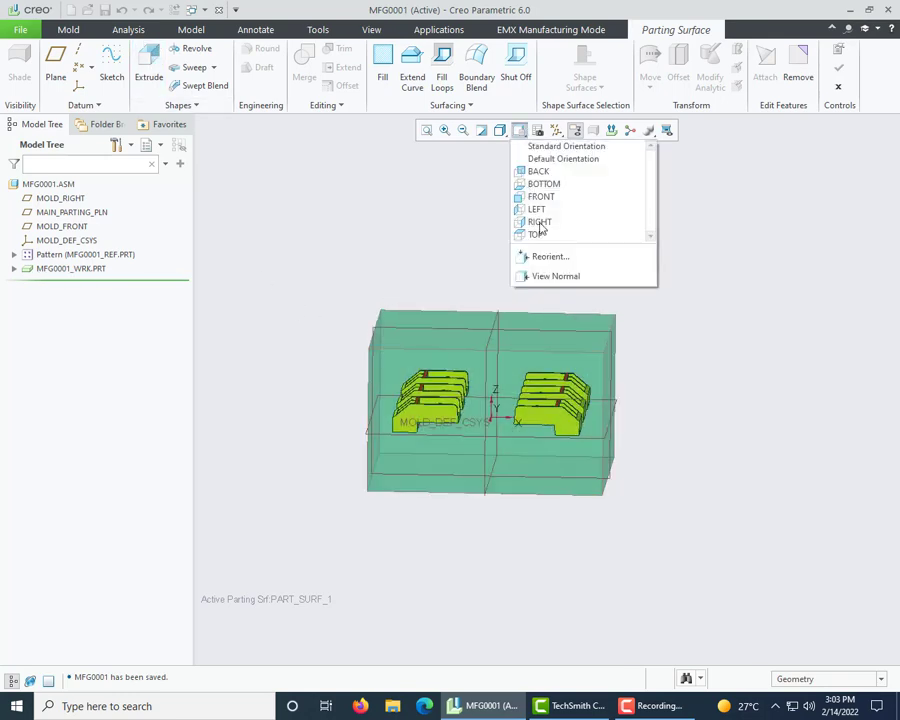
left_click(542, 279)
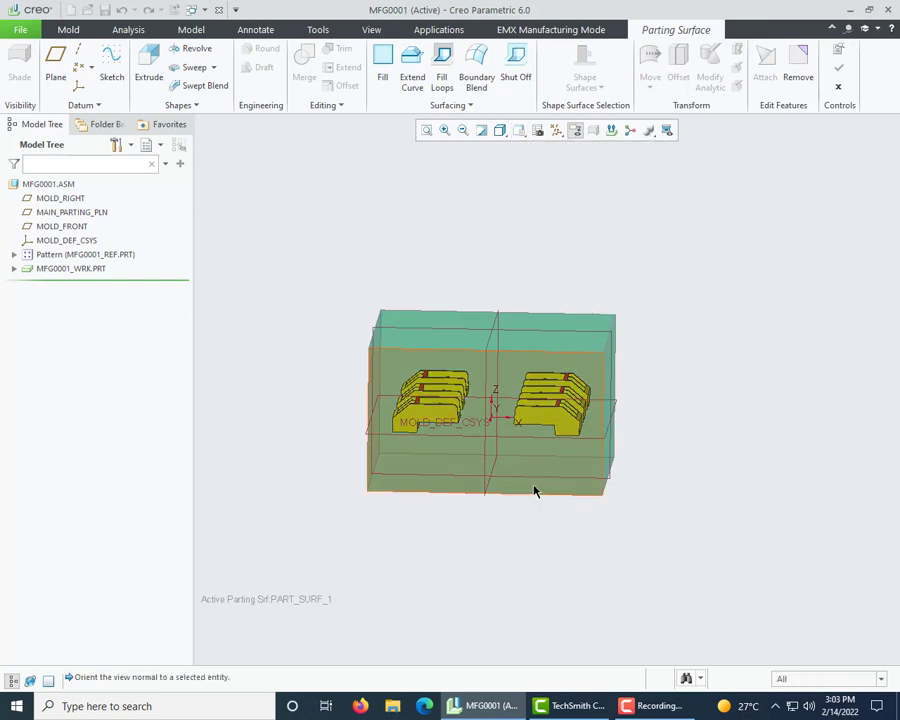
left_click(542, 478)
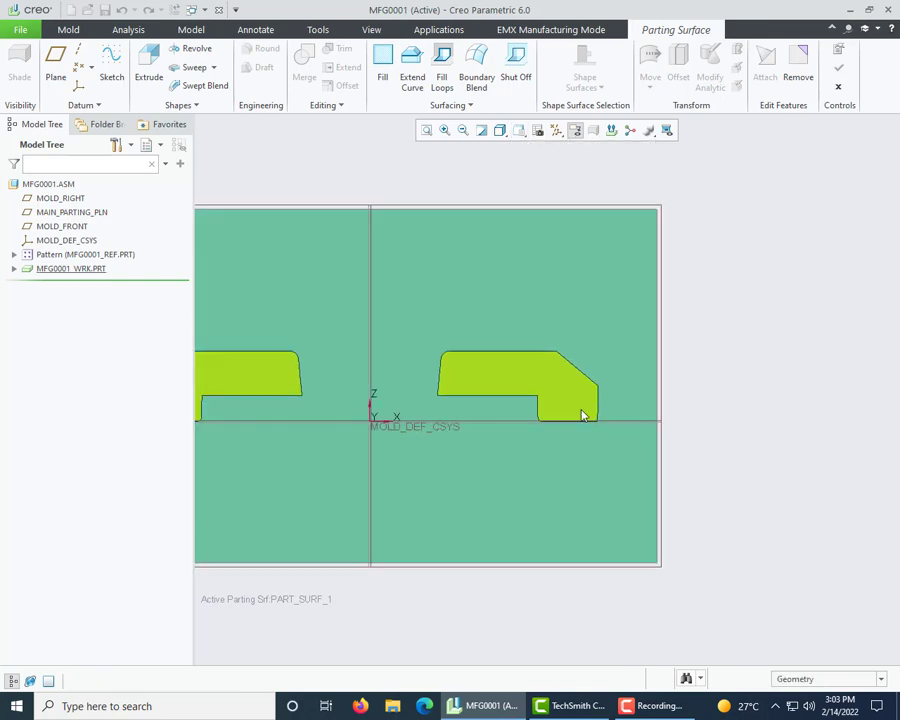
scroll(599, 377, "up", 2)
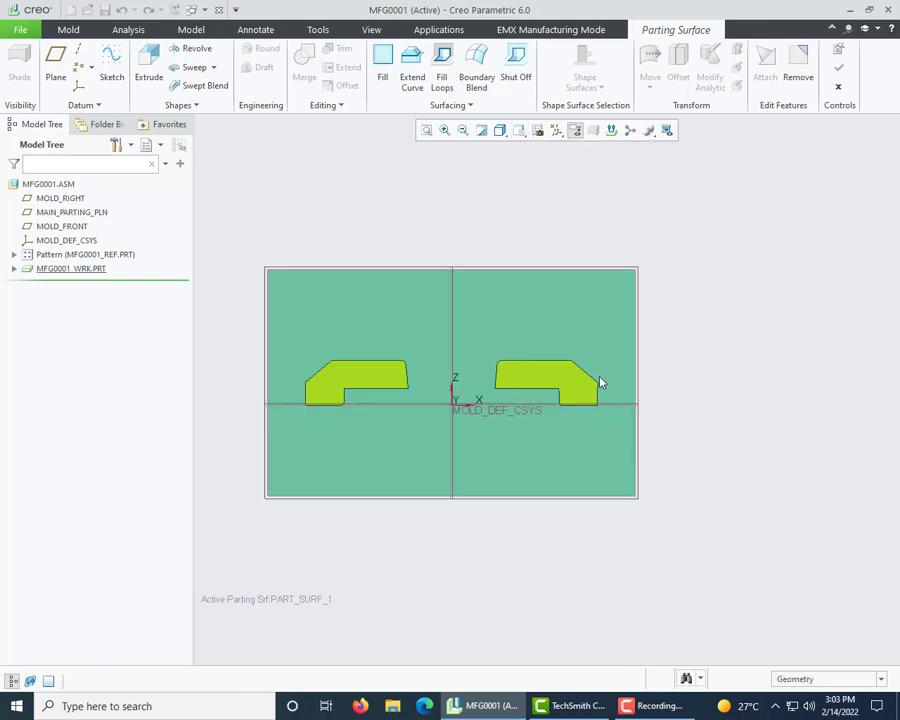
scroll(688, 367, "up", 2)
scroll(687, 360, "up", 2)
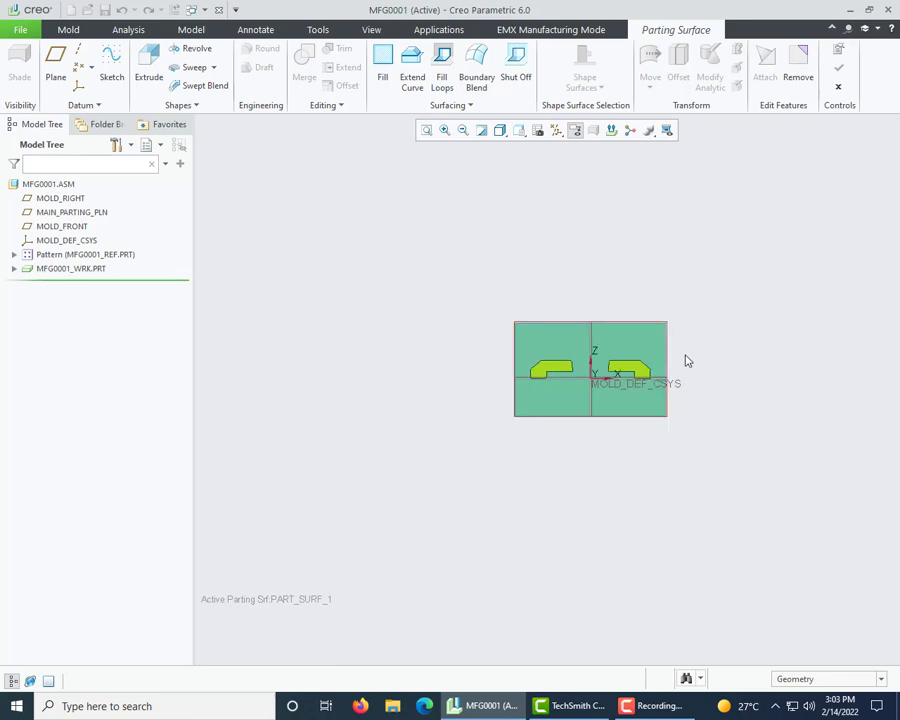
middle_click_drag(686, 357, 629, 372)
scroll(532, 438, "up", 2)
scroll(642, 336, "down", 3)
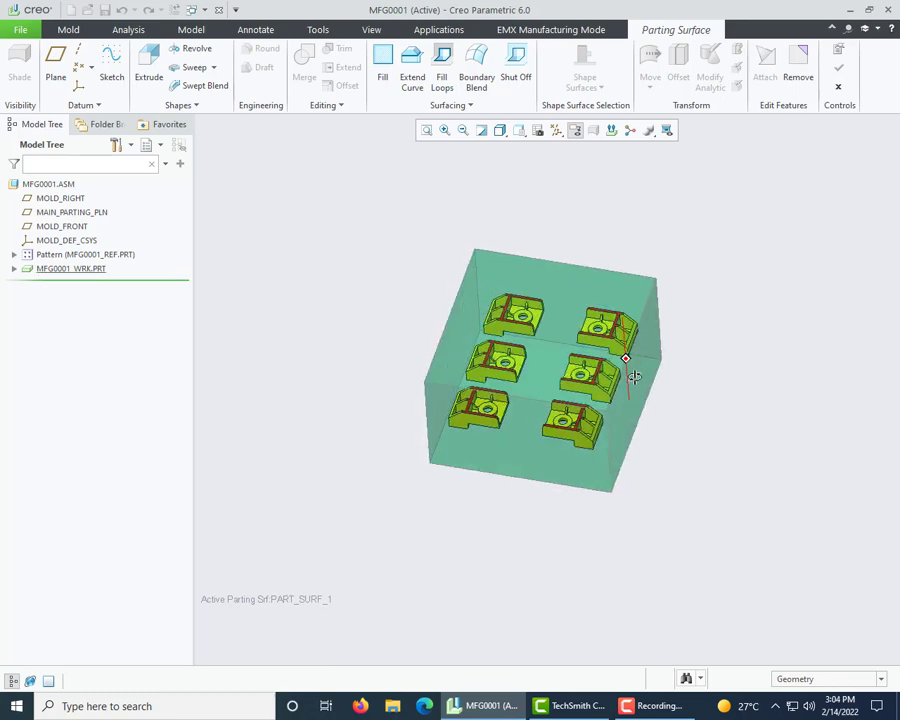
- Start a surface Extrude sketch on the workpiece's front face, using its upper face as the Top orientation reference, and align the view to the sketch
left_click(148, 65)
left_click(110, 107)
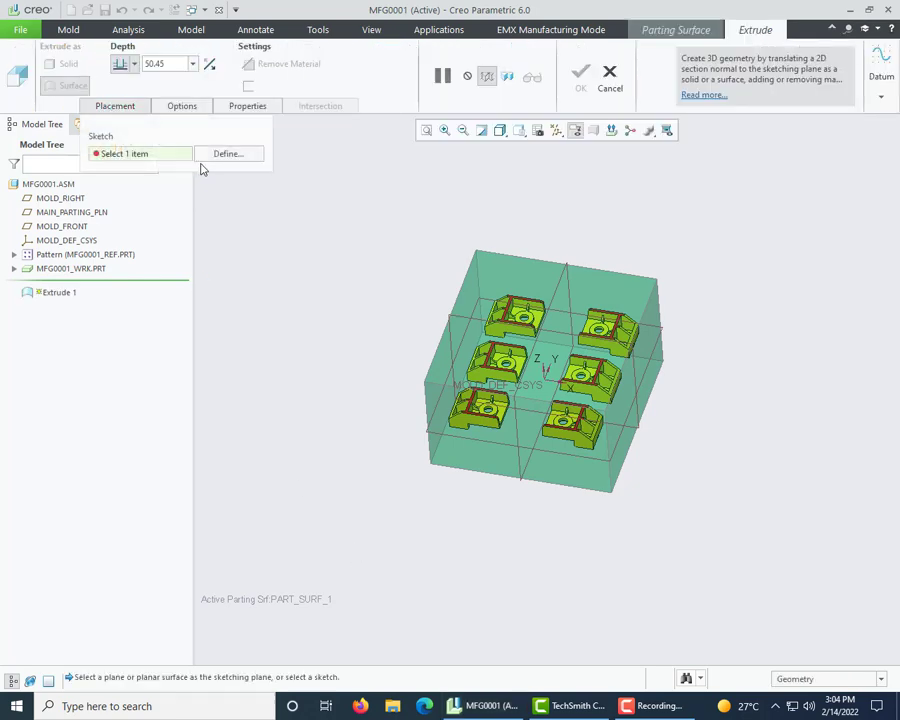
left_click(227, 152)
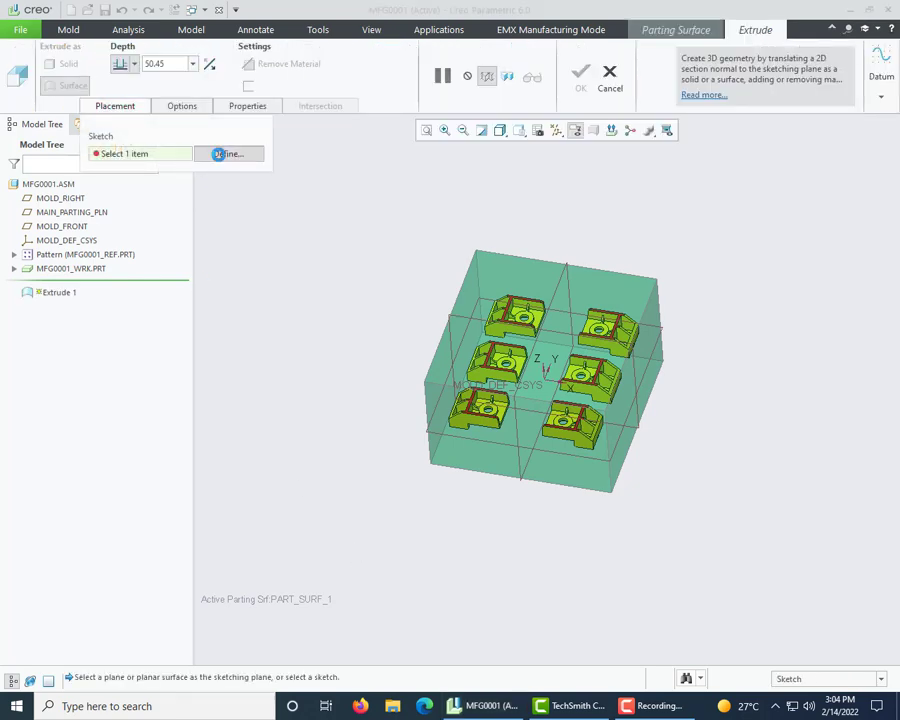
left_click(490, 466)
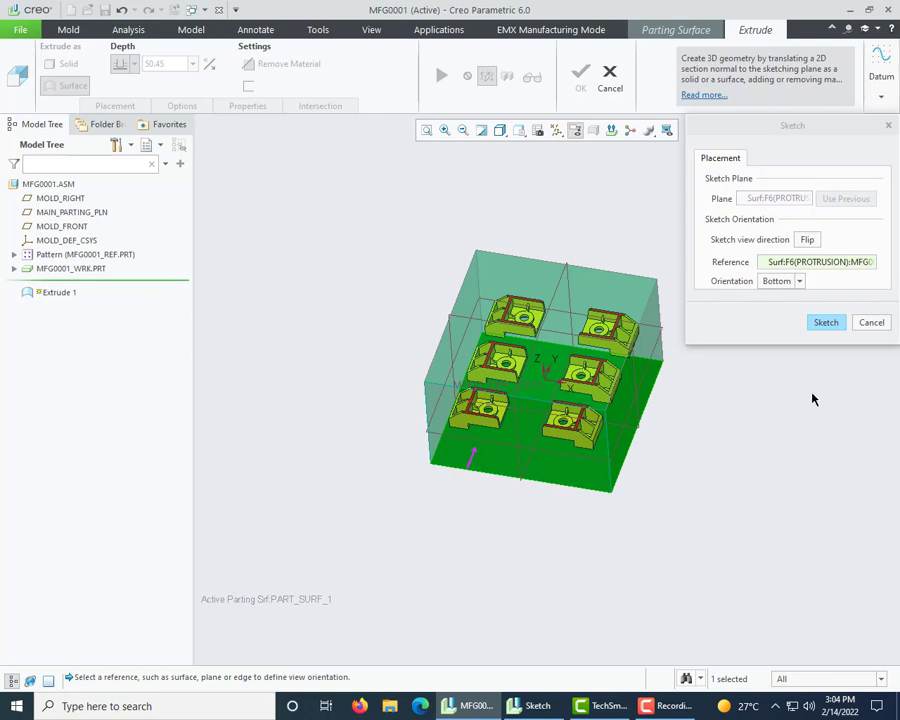
left_click(797, 281)
left_click(770, 292)
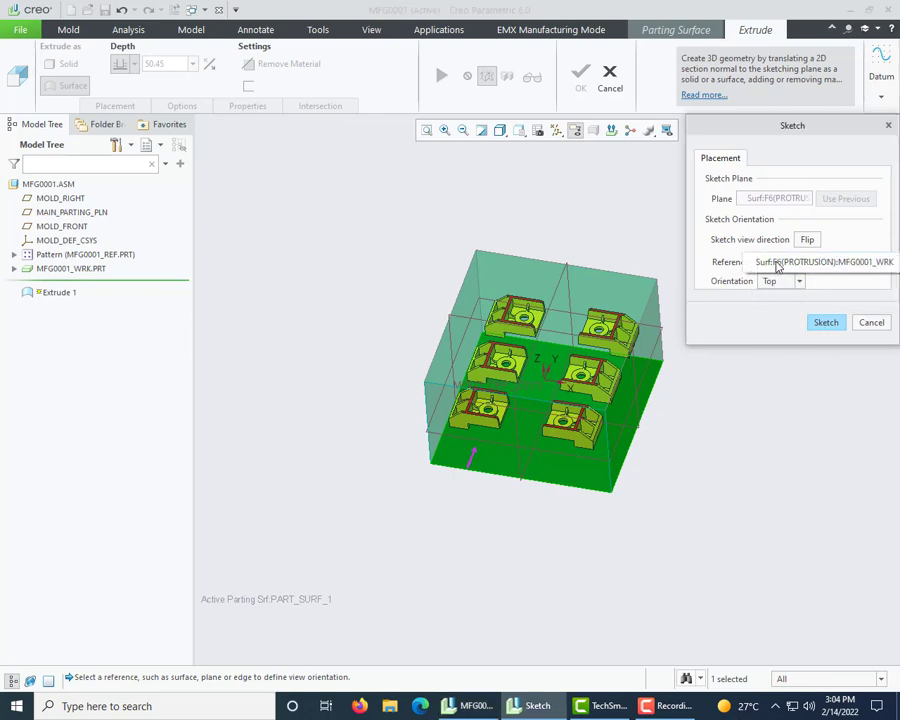
left_click(588, 287)
left_click(825, 323)
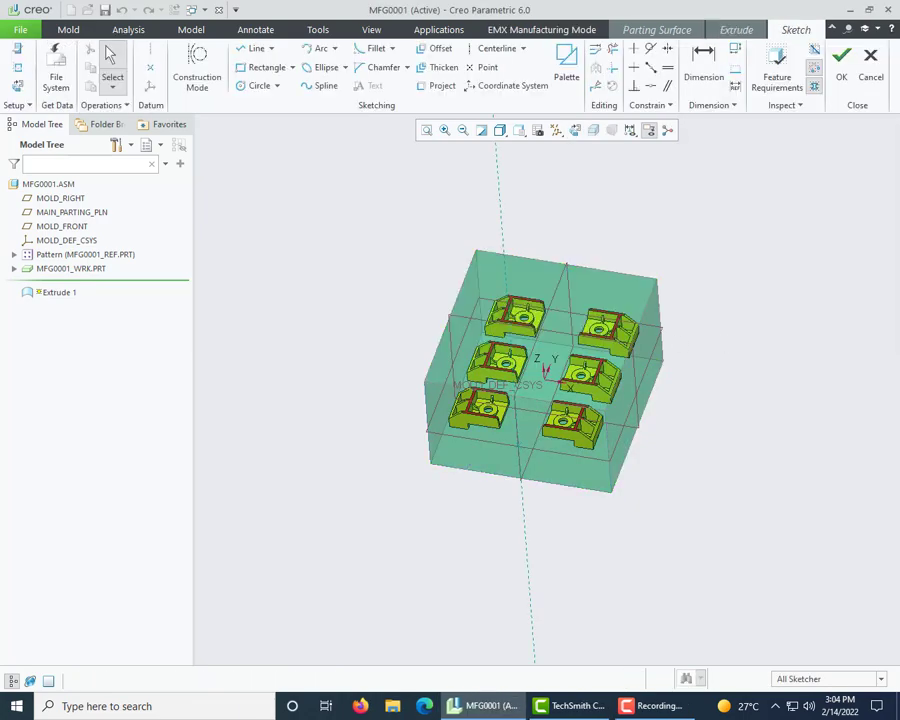
left_click(18, 86)
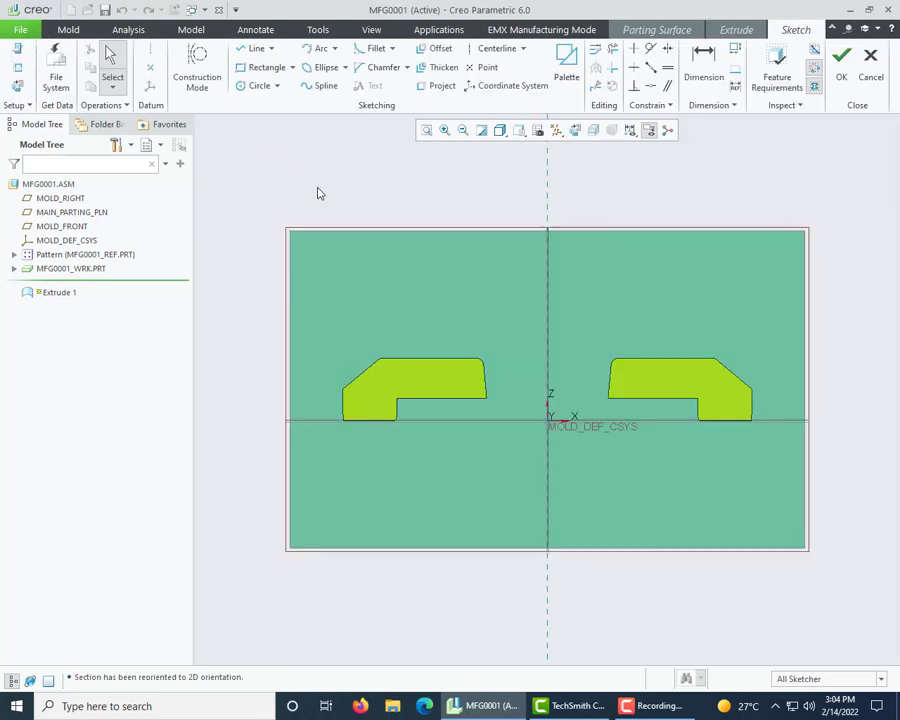
- Project the outer side, slanted, upper, corner and inner drafted edges of the +X-side cavity profile into the sketch
scroll(318, 188, "up", 2)
scroll(444, 275, "down", 2)
left_click(436, 86)
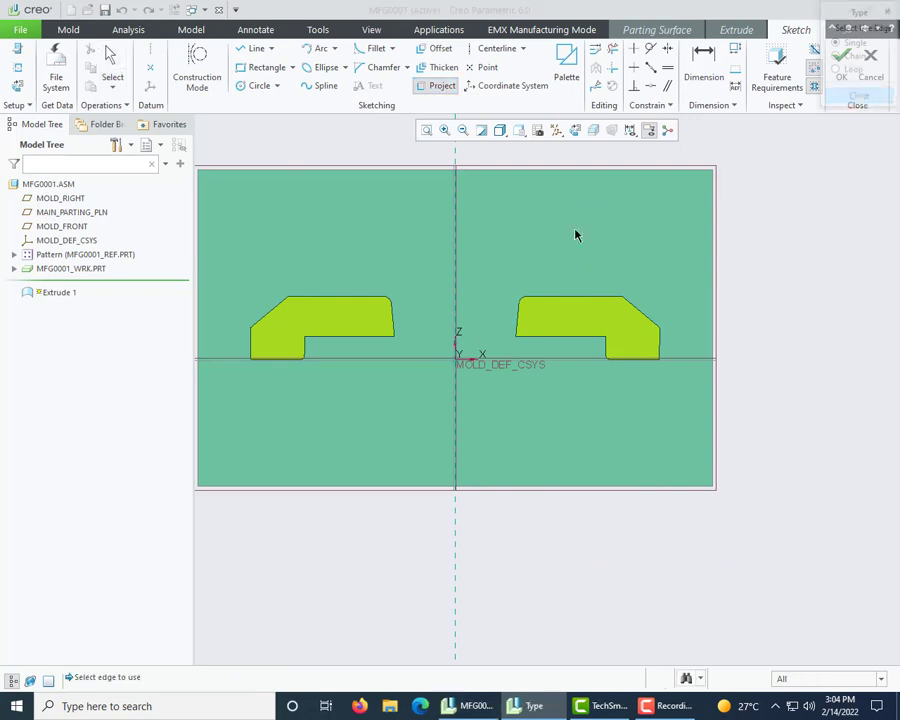
left_click(661, 350)
left_click(651, 321)
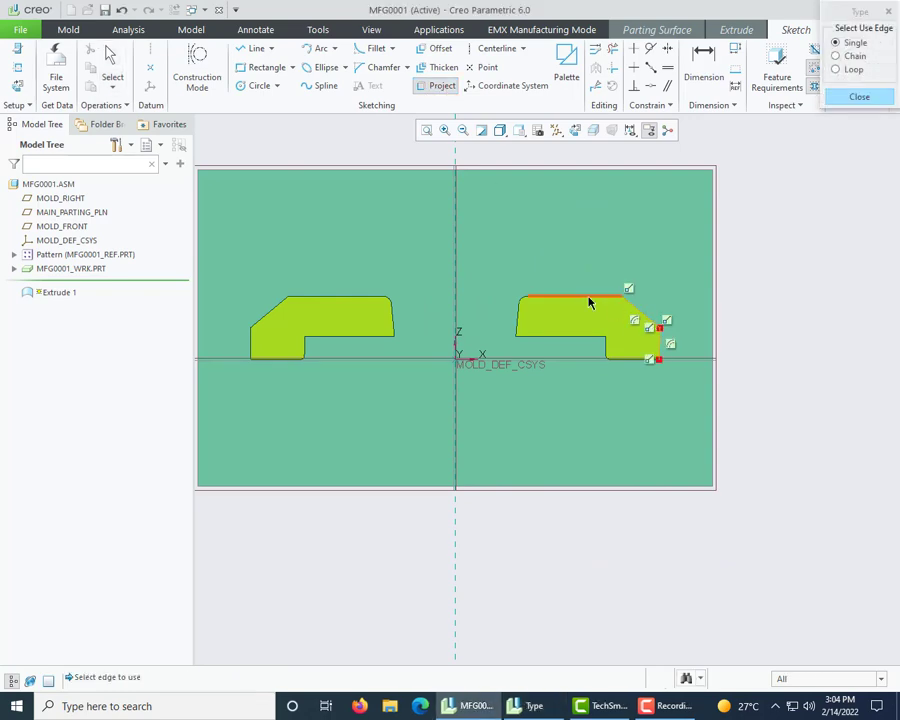
left_click(589, 299)
scroll(534, 305, "down", 2)
scroll(524, 300, "down", 2)
left_click(509, 347)
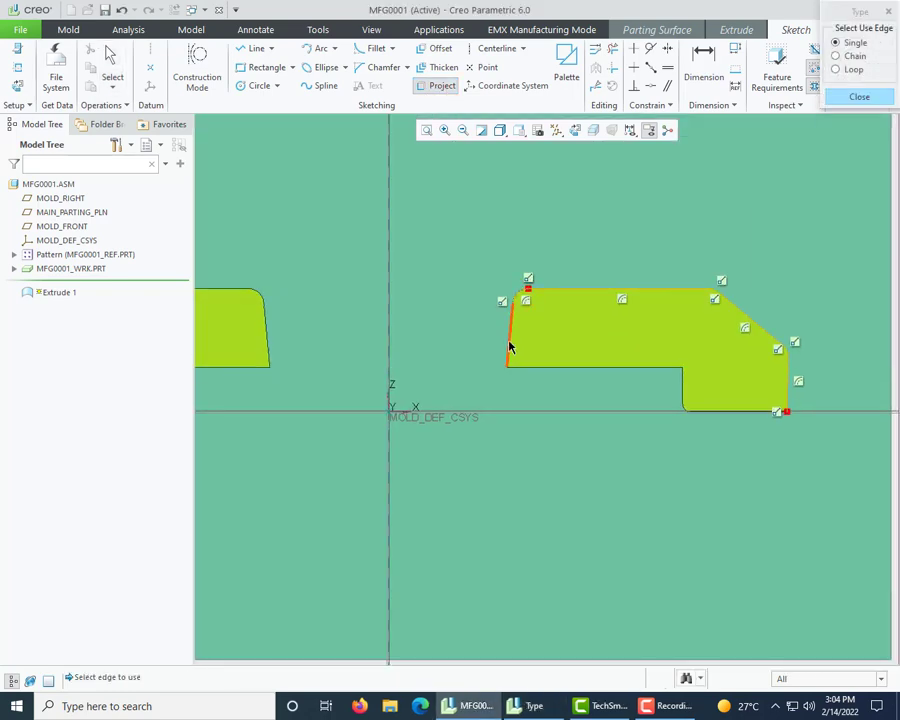
- Project the matching inner drafted, corner, upper, slanted and outer side edges of the opposite cavity profile and finish projecting
scroll(652, 337, "up", 3)
scroll(594, 338, "down", 2)
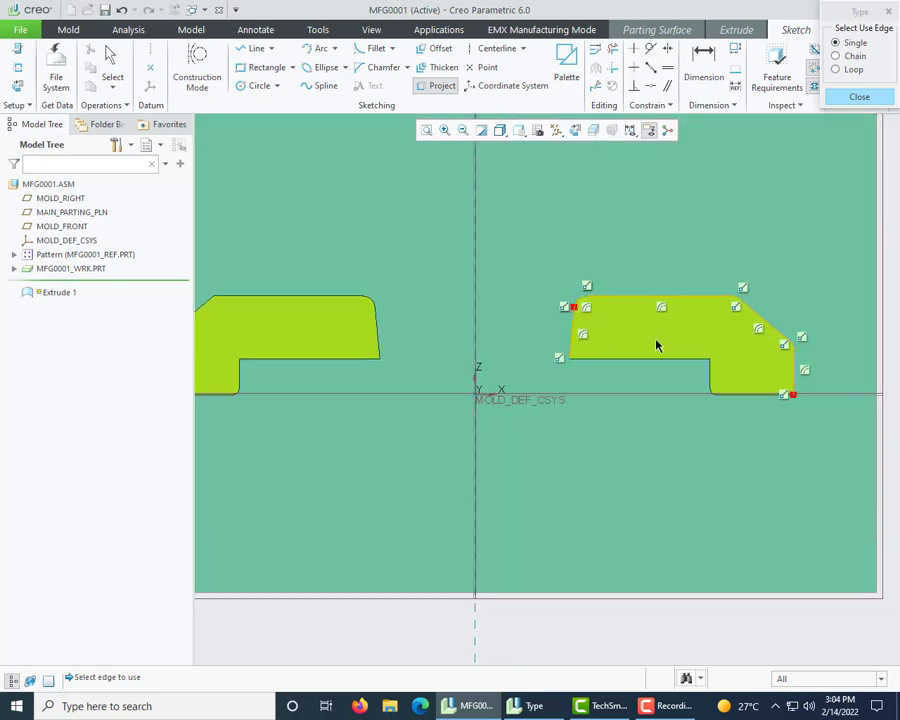
scroll(657, 345, "up", 3)
scroll(488, 337, "down", 3)
left_click(534, 345)
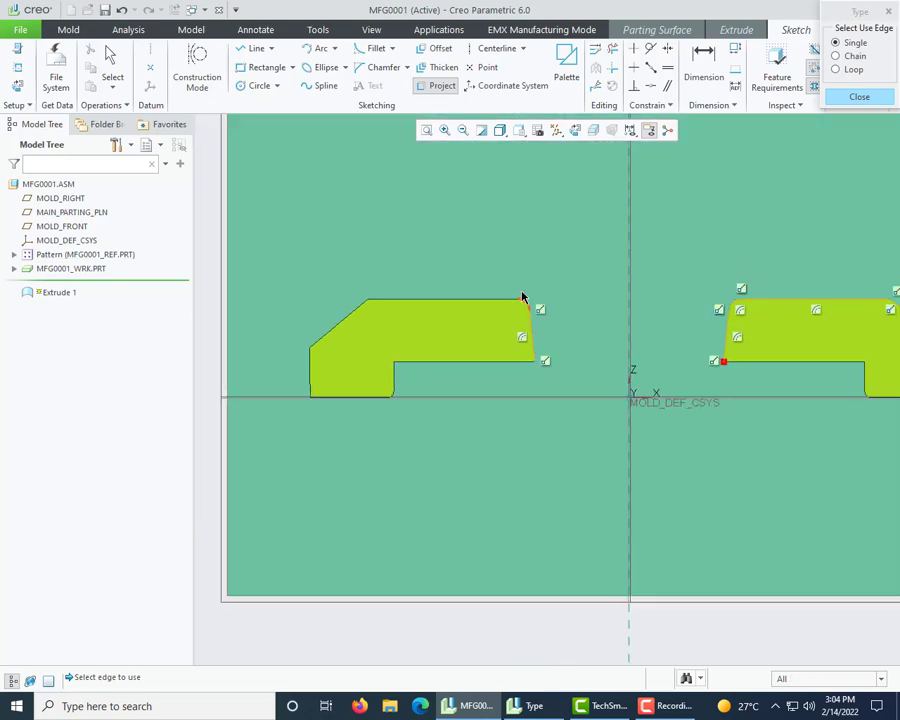
left_click(502, 302)
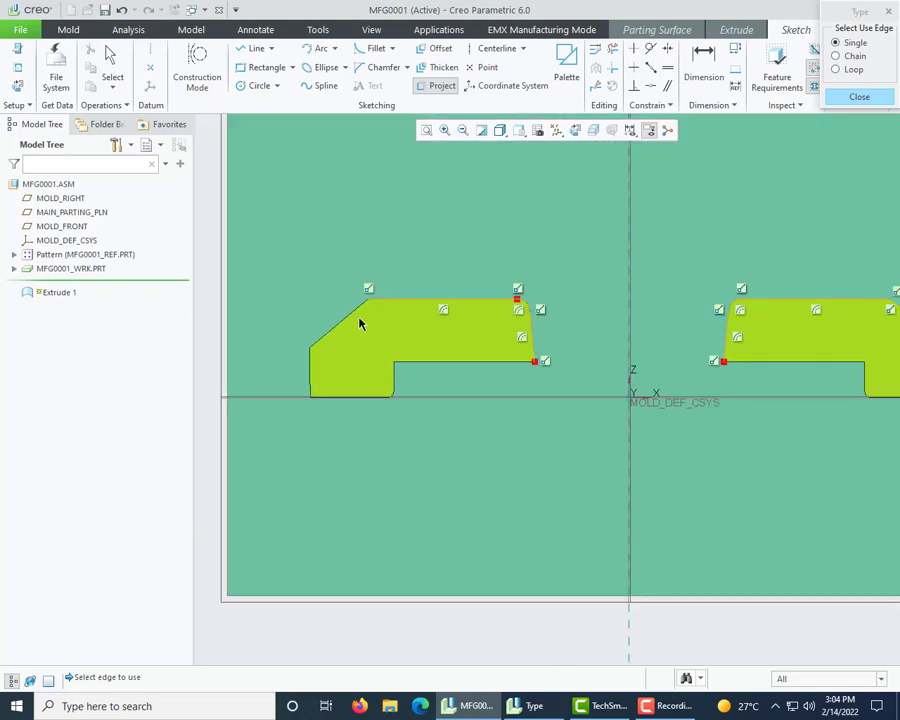
left_click(338, 325)
left_click(309, 377)
middle_click(467, 347)
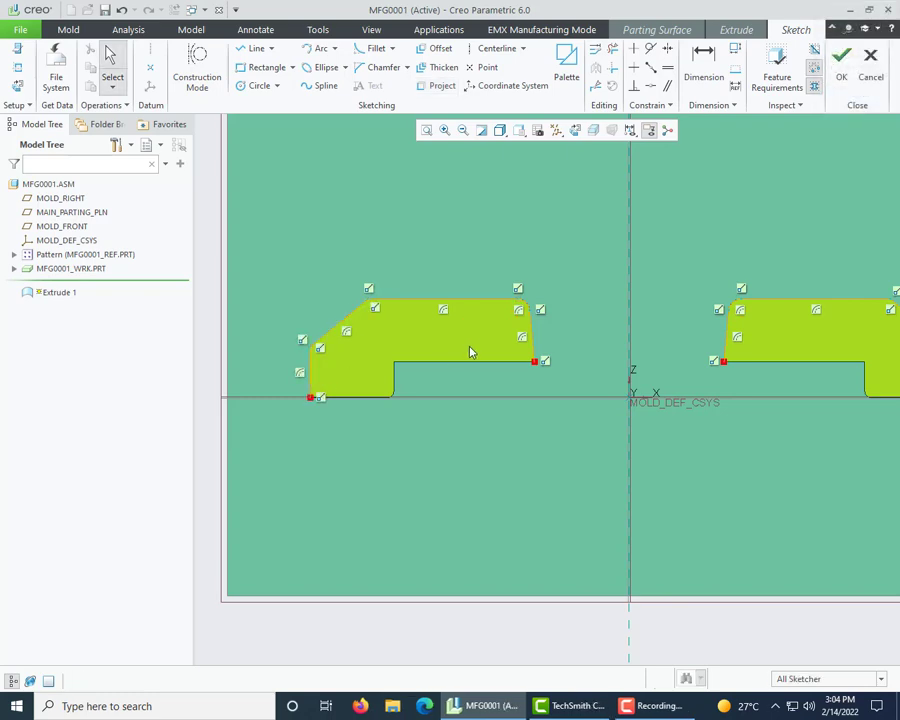
- Draw a horizontal sketch line joining the lower ends of the two projected profiles' inner drafted edges
left_click(253, 48)
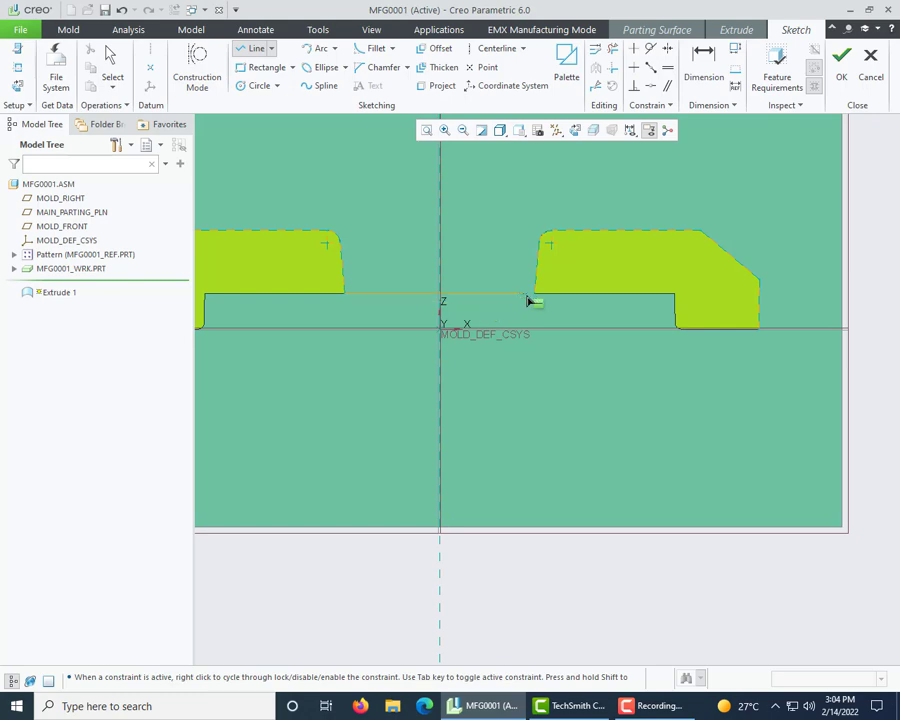
left_click(534, 294)
middle_click(556, 364)
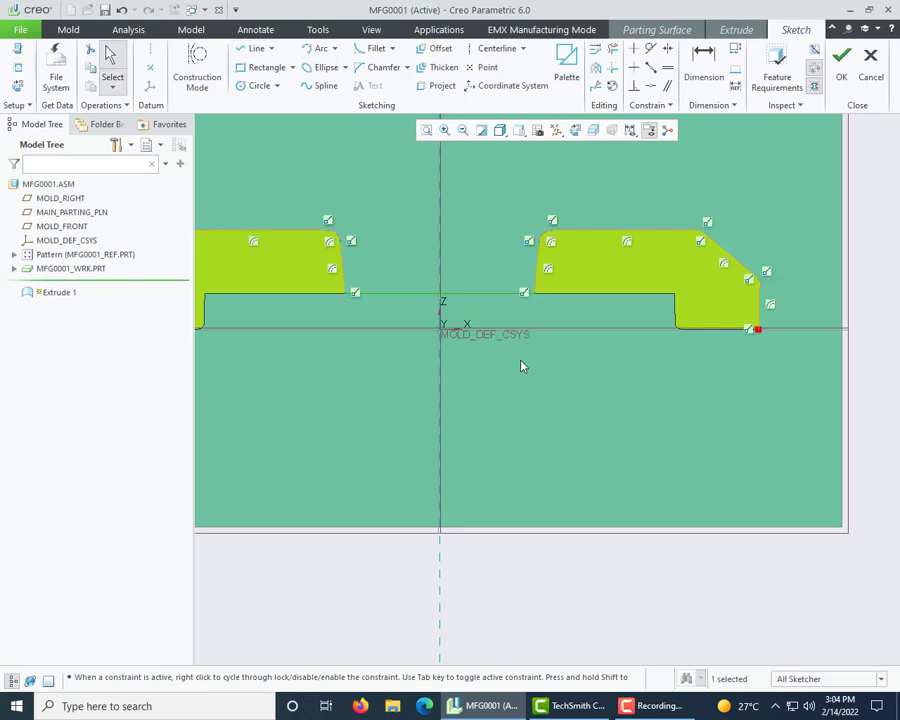
- Draw horizontal lines from the lower outer ends of both cavity profiles to the workpiece's +X and -X side edges
left_click(245, 48)
scroll(363, 432, "up", 2)
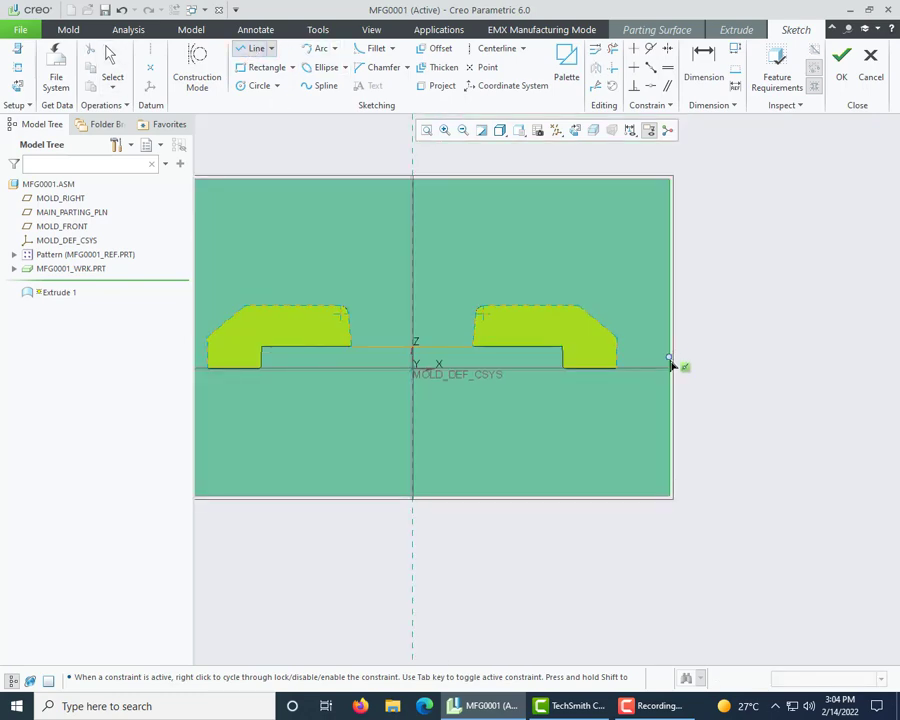
scroll(667, 356, "down", 2)
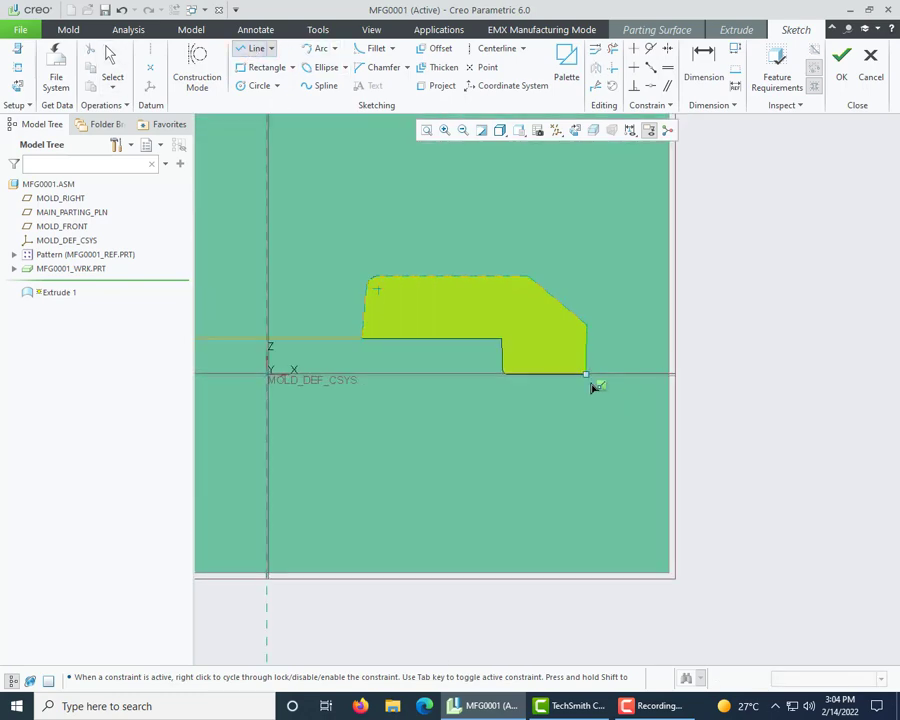
left_click(669, 376)
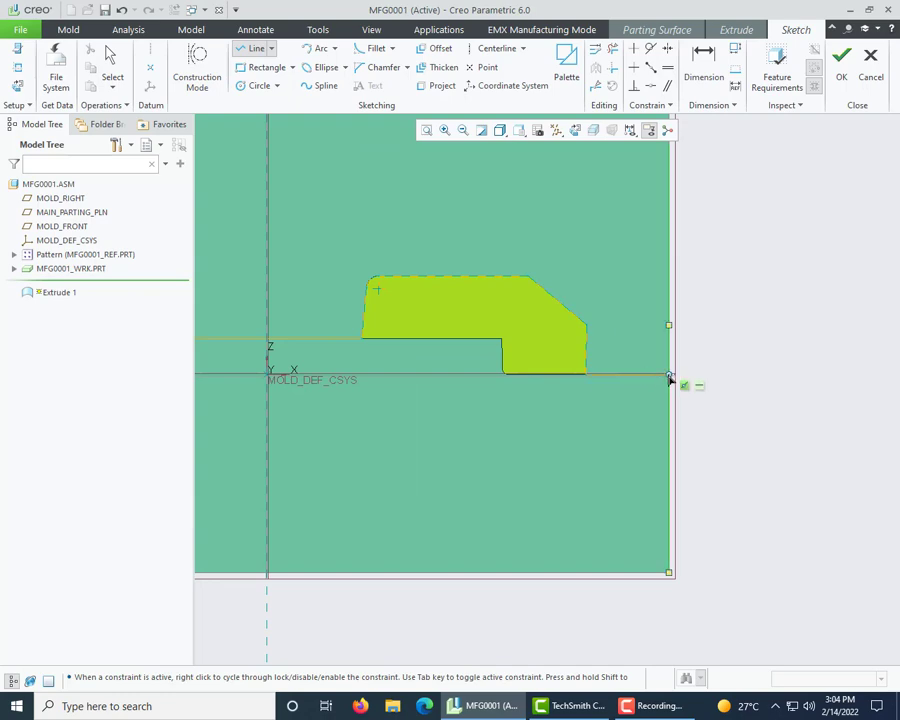
scroll(416, 370, "up", 3)
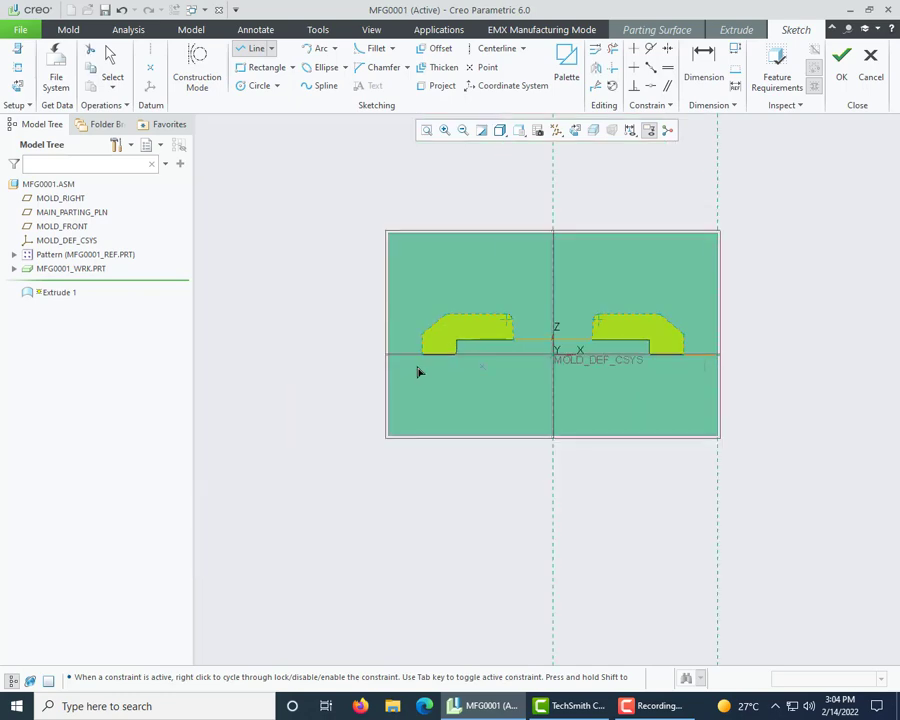
scroll(416, 356, "down", 2)
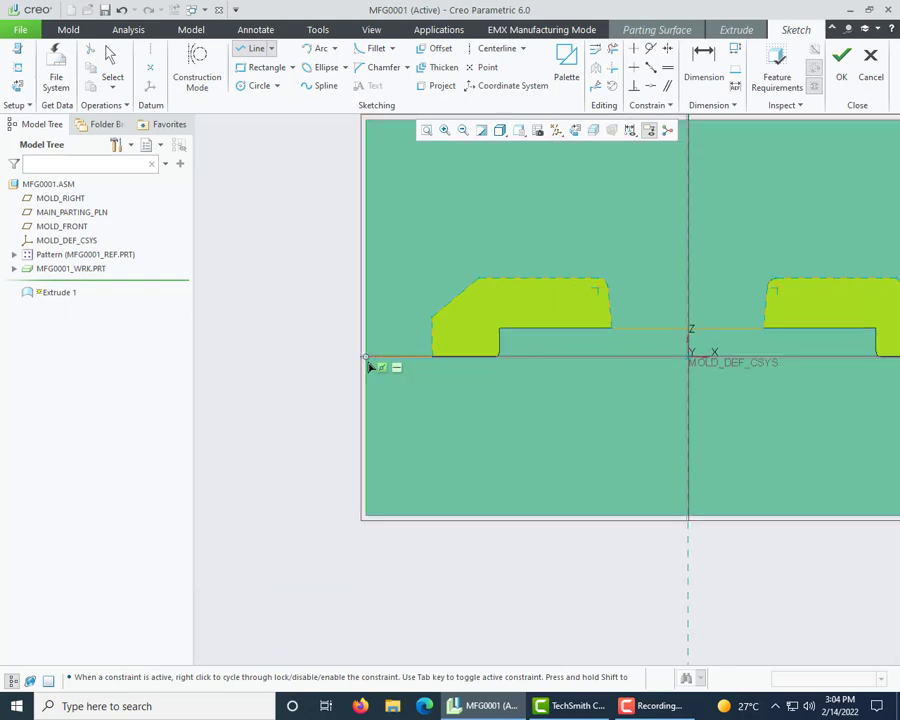
left_click(365, 357)
middle_click(297, 360)
middle_click(304, 367)
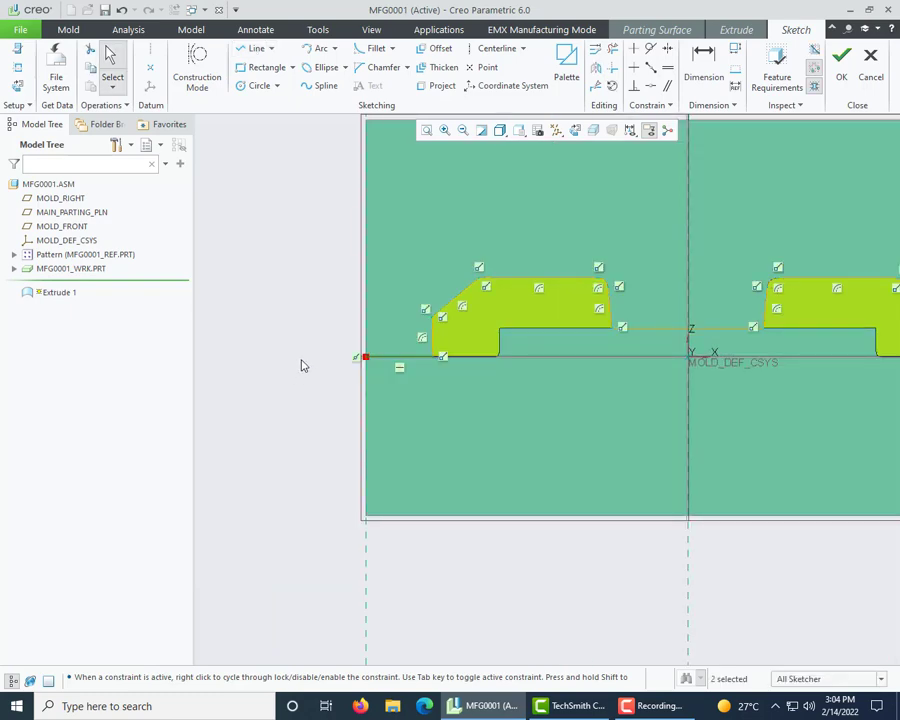
- Check the open profile chain against the cavities in 3D and accept the sketch
scroll(334, 376, "up", 2)
scroll(335, 376, "up", 1)
mouse_move(472, 400)
middle_mouse_down()
mouse_move(422, 446)
mouse_move(423, 460)
middle_mouse_up()
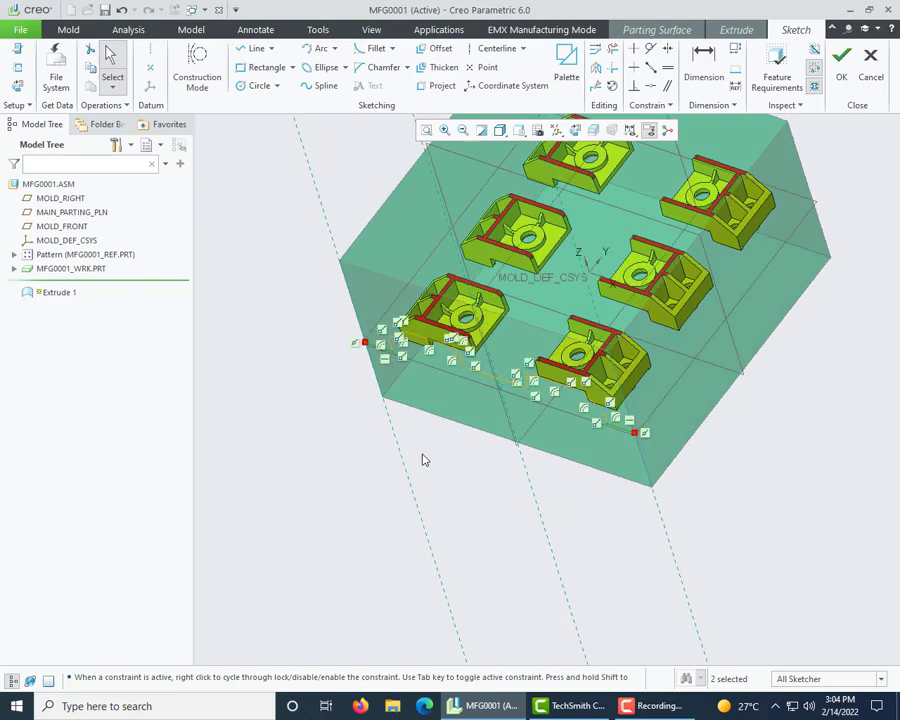
scroll(465, 364, "down", 3)
scroll(438, 387, "up", 3)
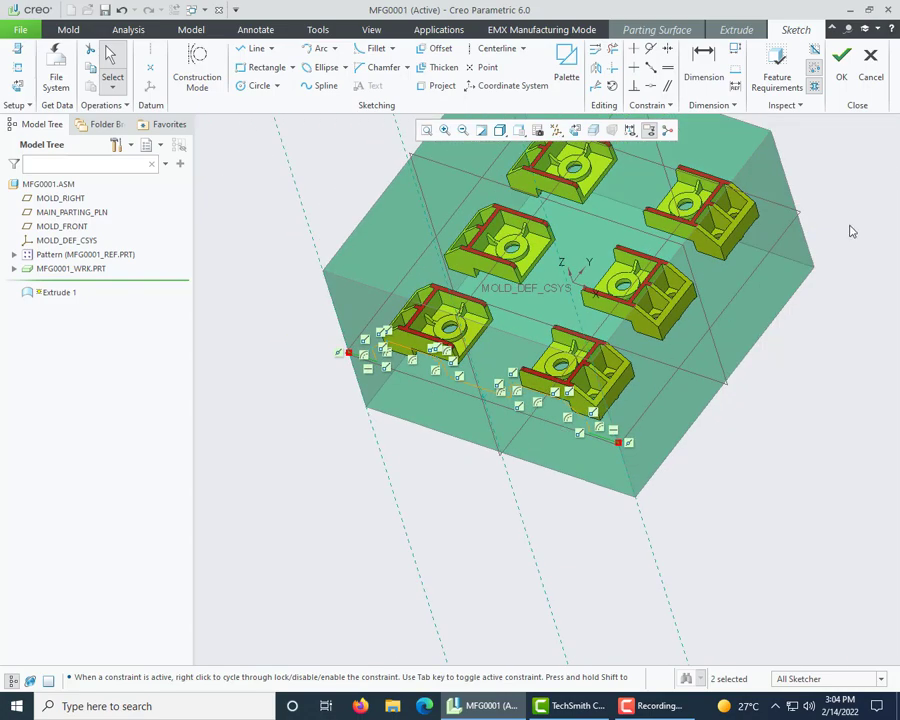
left_click(841, 66)
- Extrude the surface up to the workpiece's far face opposite the sketch plane and accept the feature
scroll(470, 490, "up", 4)
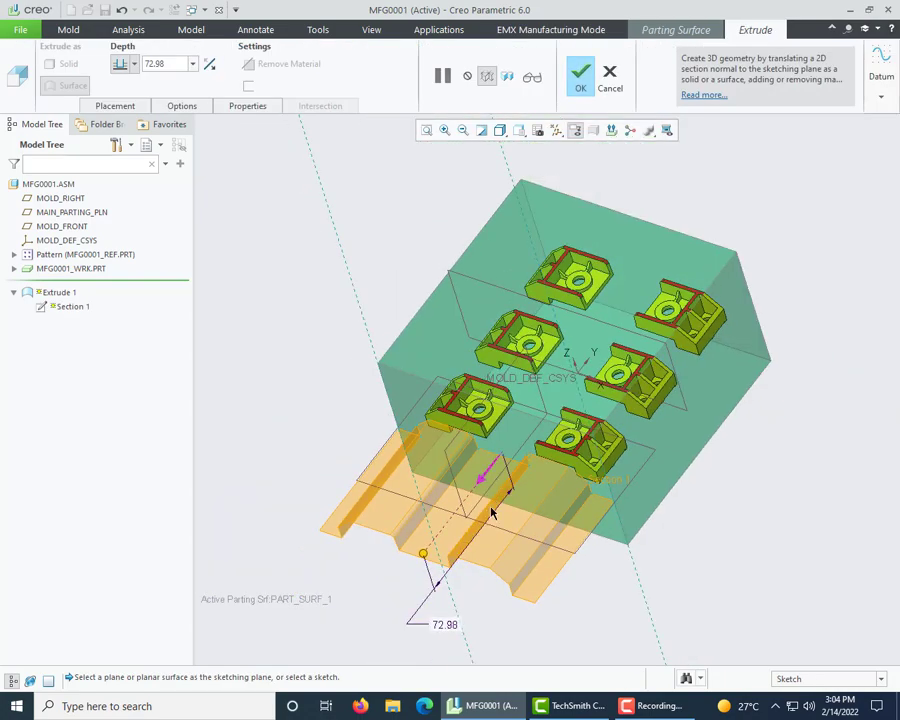
mouse_move(461, 486)
middle_mouse_down()
mouse_move(492, 454)
mouse_move(468, 482)
middle_mouse_up()
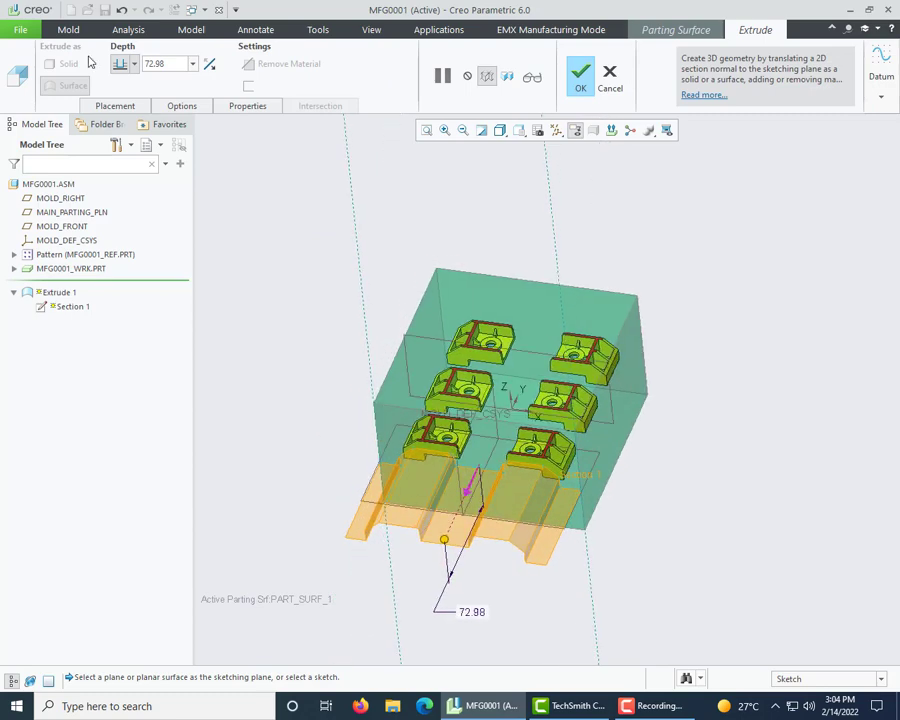
left_click(134, 64)
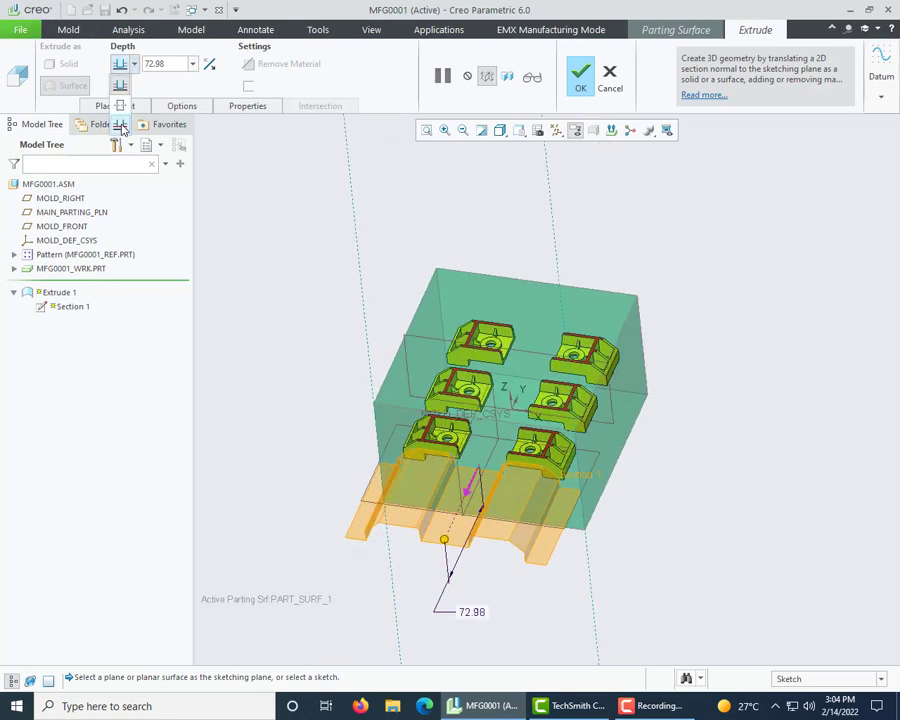
left_click(120, 123)
middle_click_drag(665, 340, 645, 322)
left_click(629, 311)
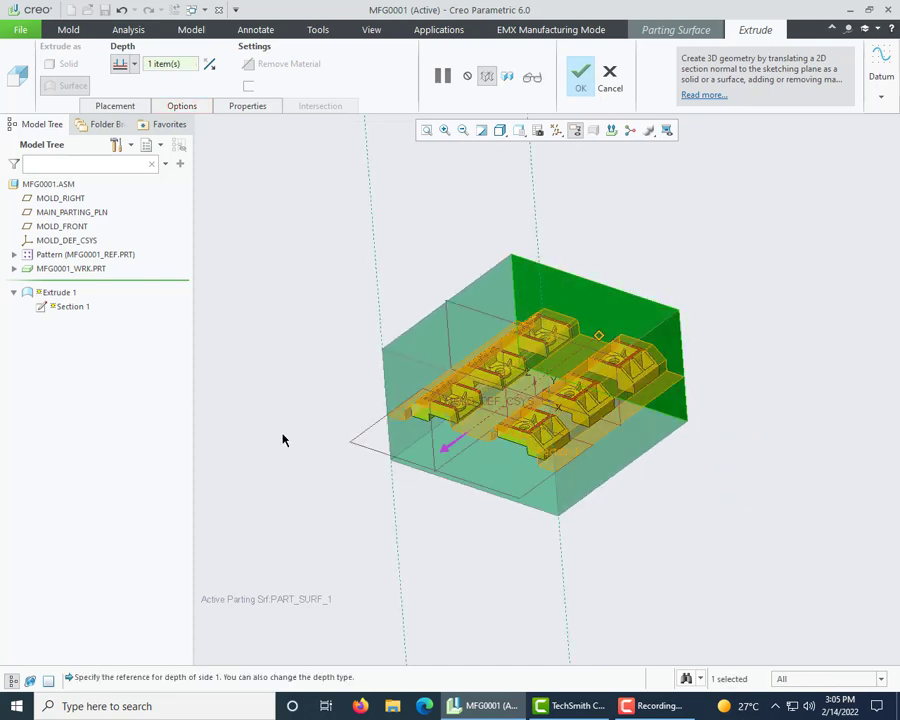
middle_click_drag(617, 336, 605, 298)
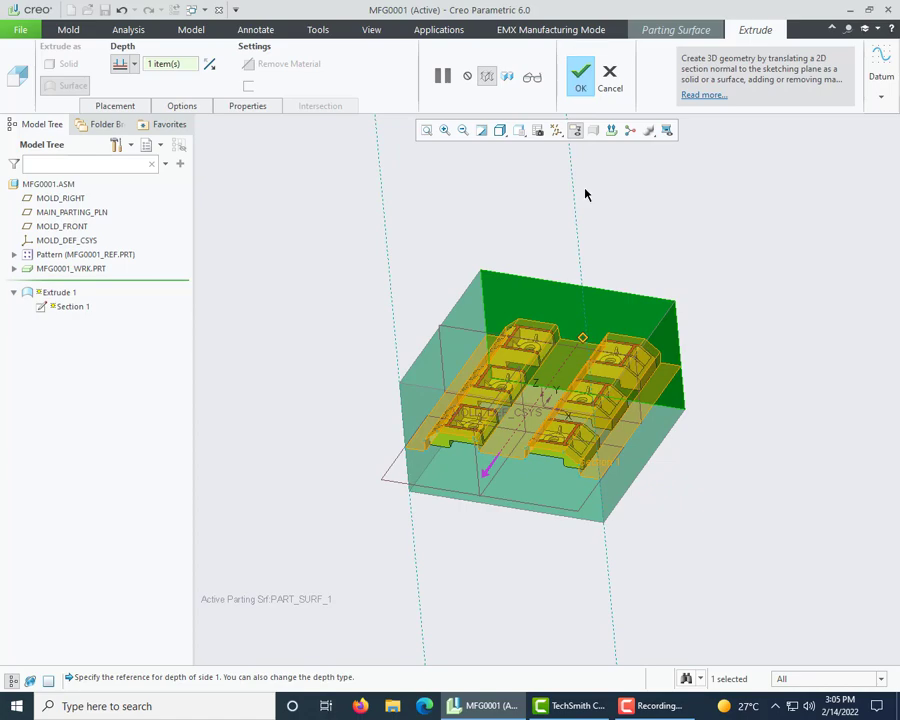
middle_click_drag(586, 194, 398, 462)
left_click(580, 78)
- Inspect the extruded parting surface over the cavities and hide the workpiece MFG0001_WRK.PRT
scroll(616, 247, "up", 3)
scroll(616, 261, "down", 2)
scroll(398, 463, "down", 5)
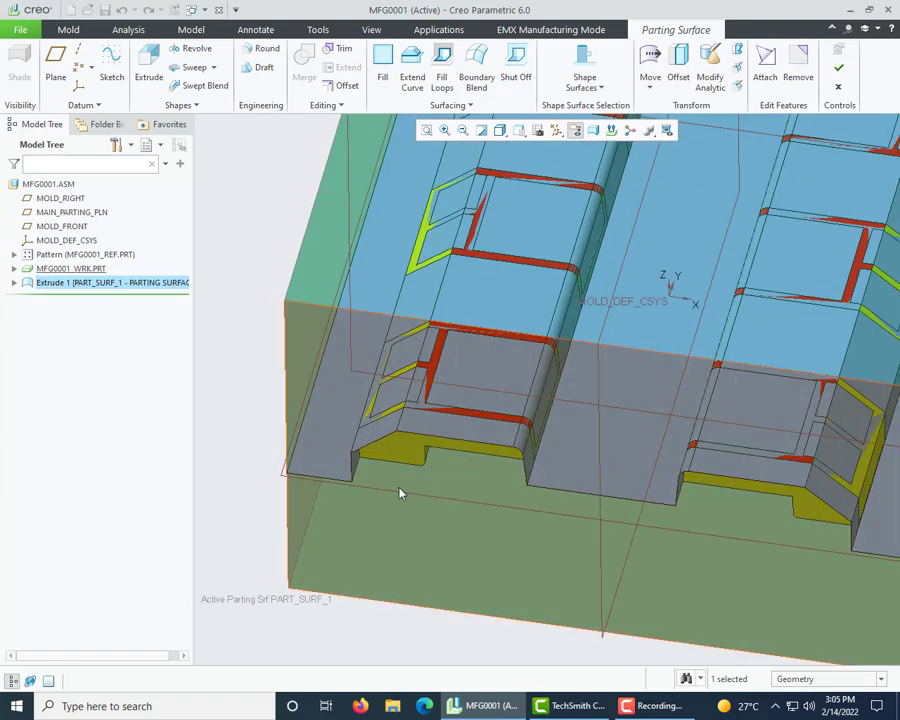
middle_click_drag(251, 432, 233, 418)
scroll(258, 462, "up", 3)
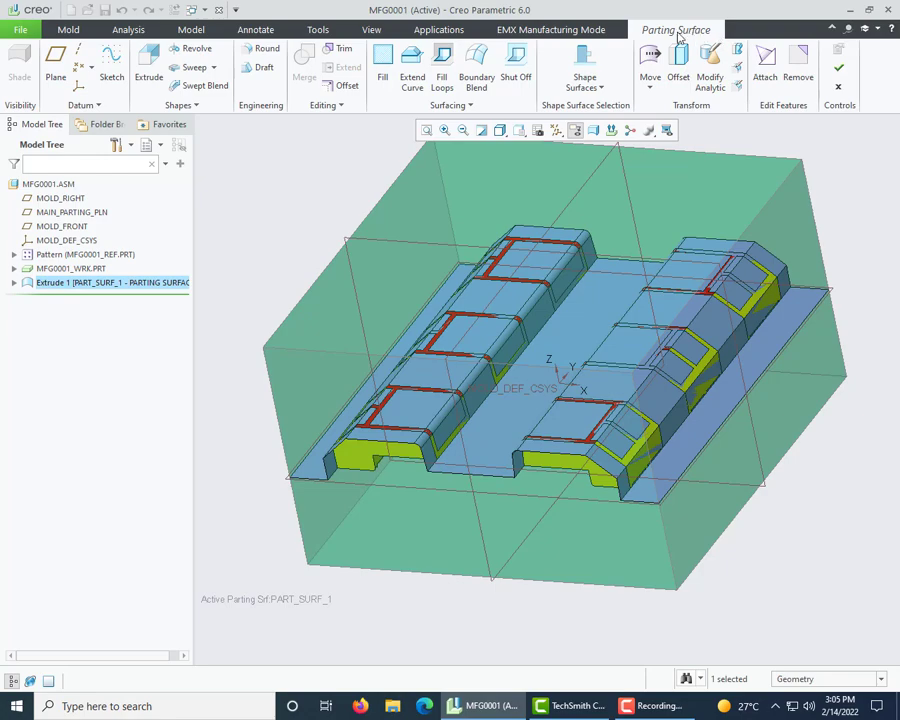
right_click(79, 272)
left_click(104, 243)
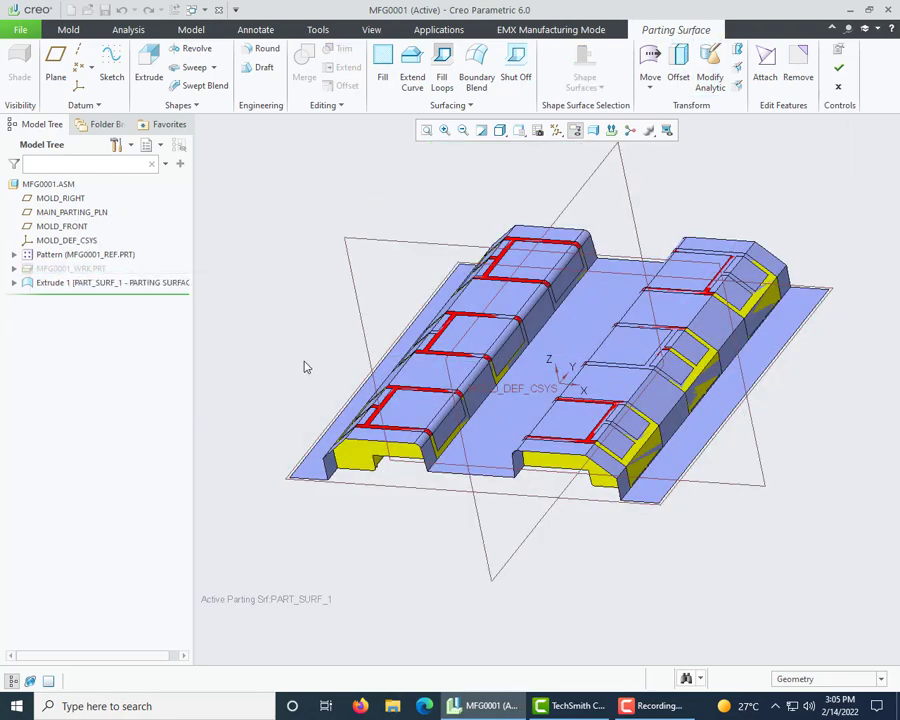
middle_click_drag(302, 364, 405, 500)
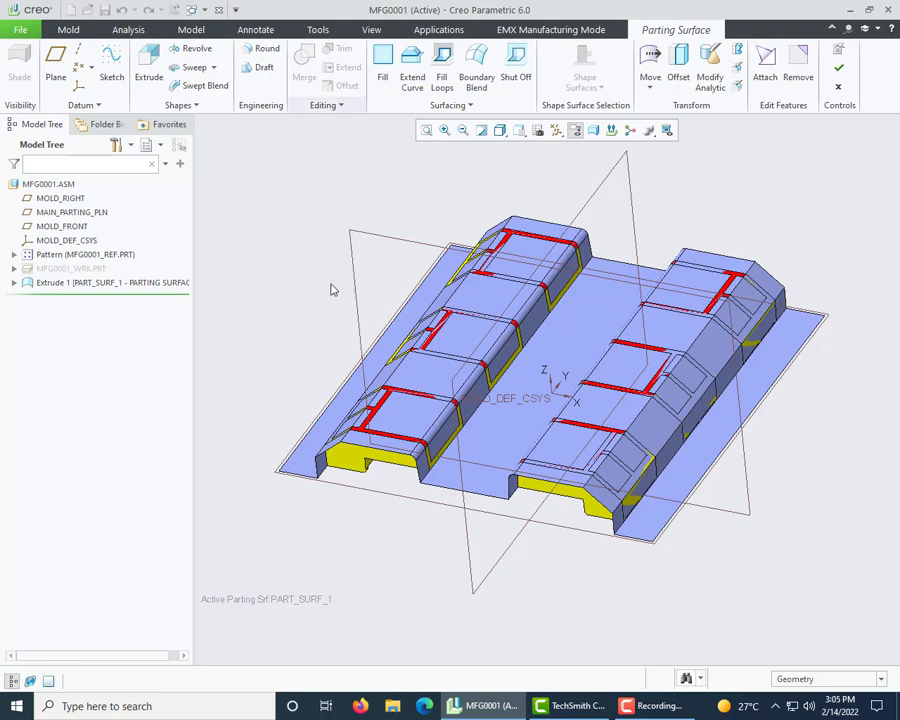
- Examine the parting surface's flat -X side face and the central flat face between the cavity rows
left_click(310, 460)
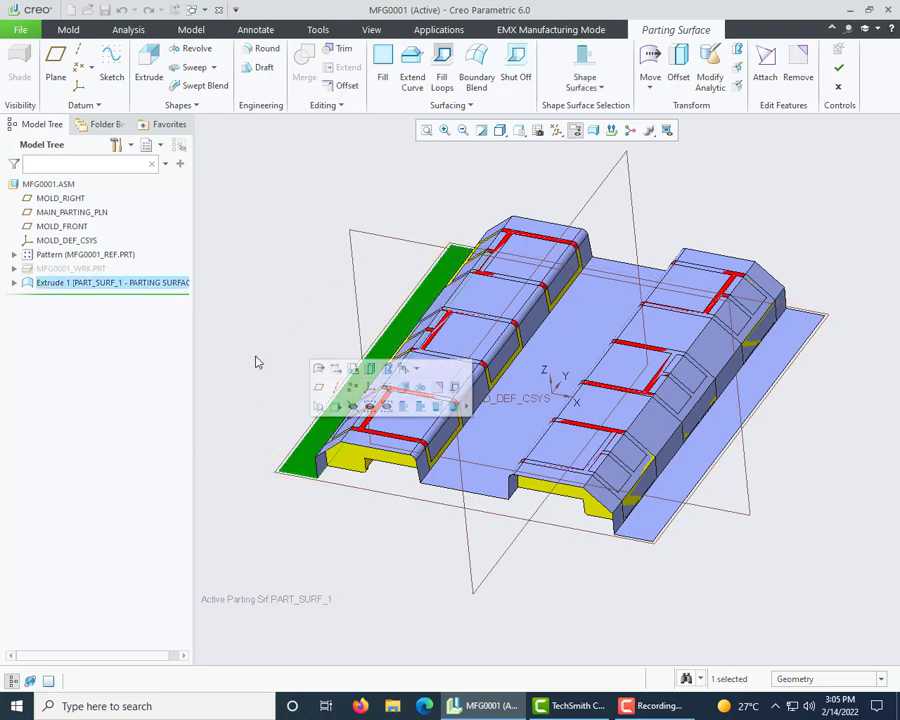
middle_click_drag(257, 362, 330, 395)
left_click(480, 462)
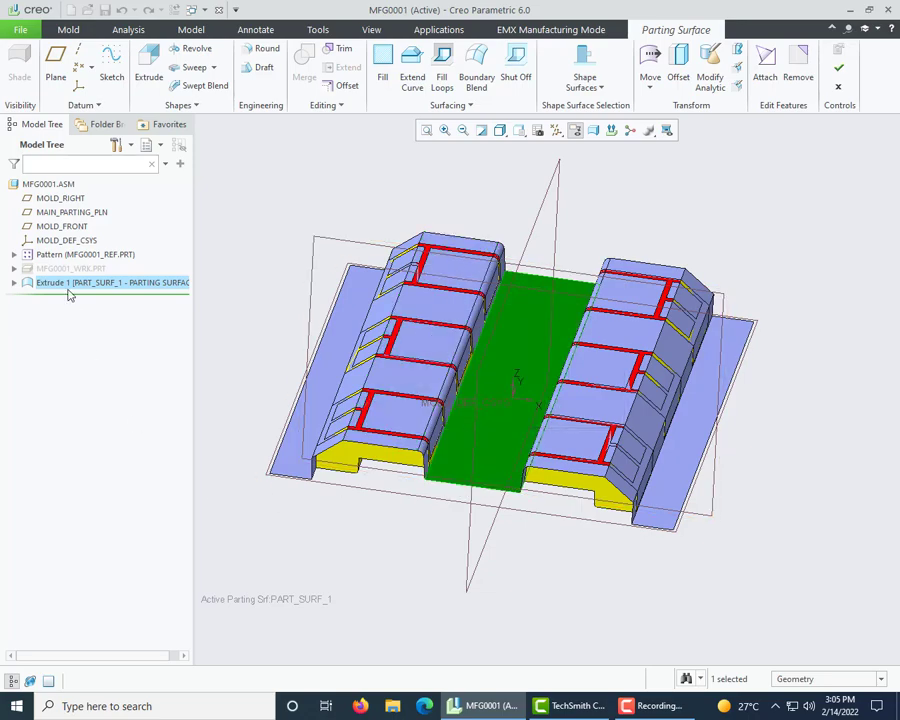
left_click(246, 282)
- Start a surface trim of Extrude 1, picking the front -X cavity's inner drafted edge as the trimming reference
left_click(84, 283)
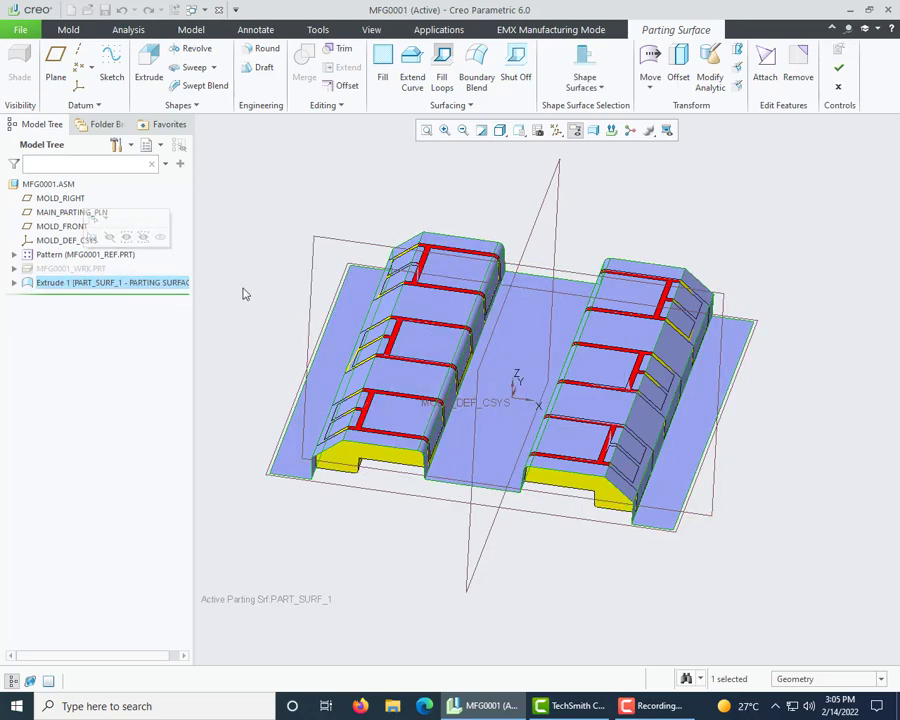
mouse_move(243, 293)
middle_mouse_down()
mouse_move(225, 273)
mouse_move(236, 272)
middle_mouse_up()
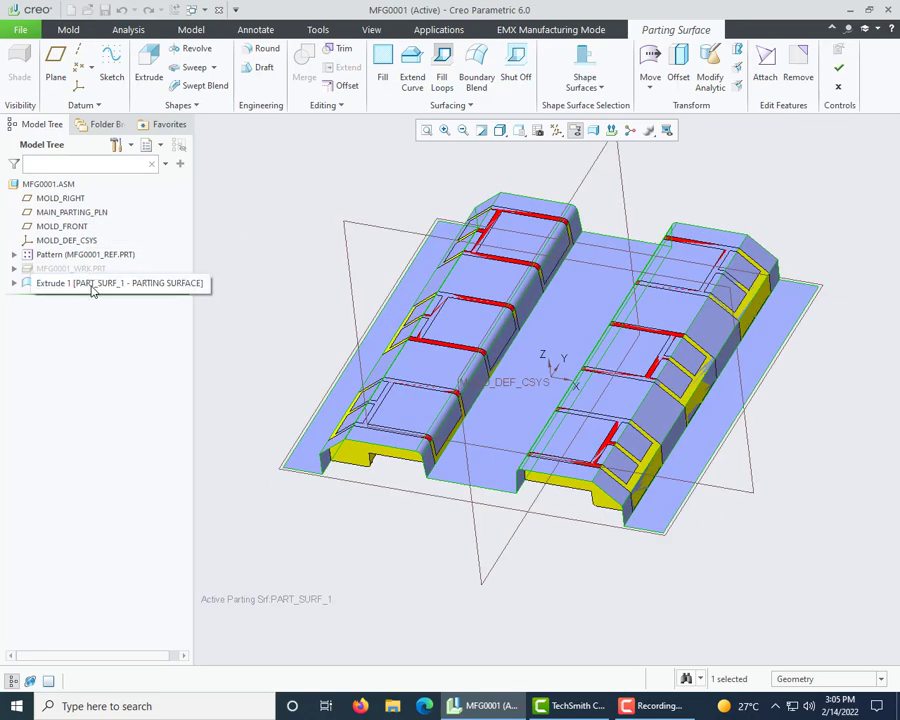
left_click(345, 50)
scroll(430, 470, "down", 8)
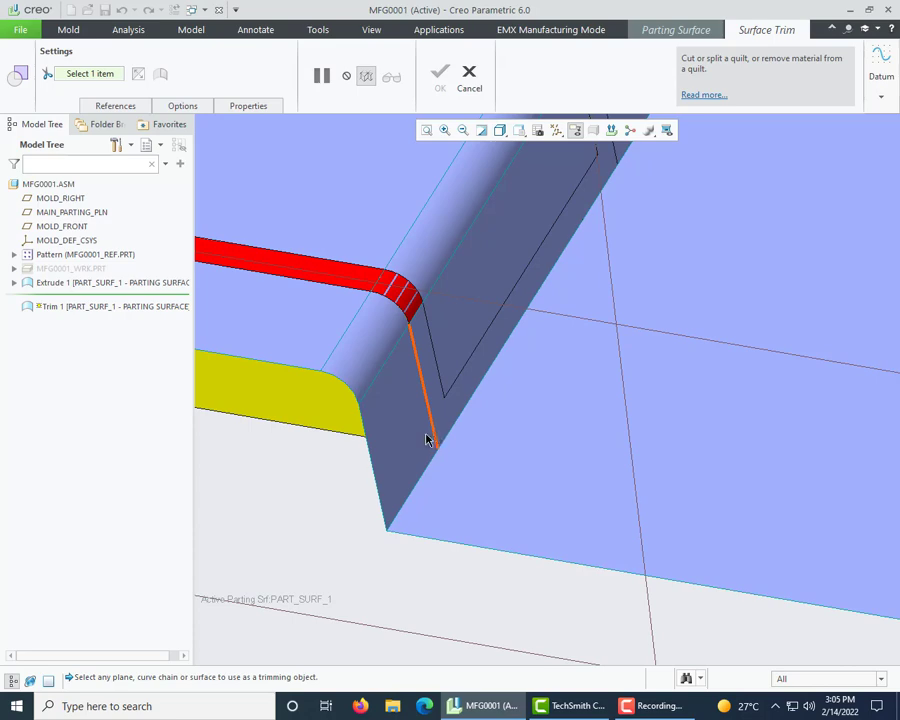
left_click(436, 433)
scroll(430, 440, "up", 4)
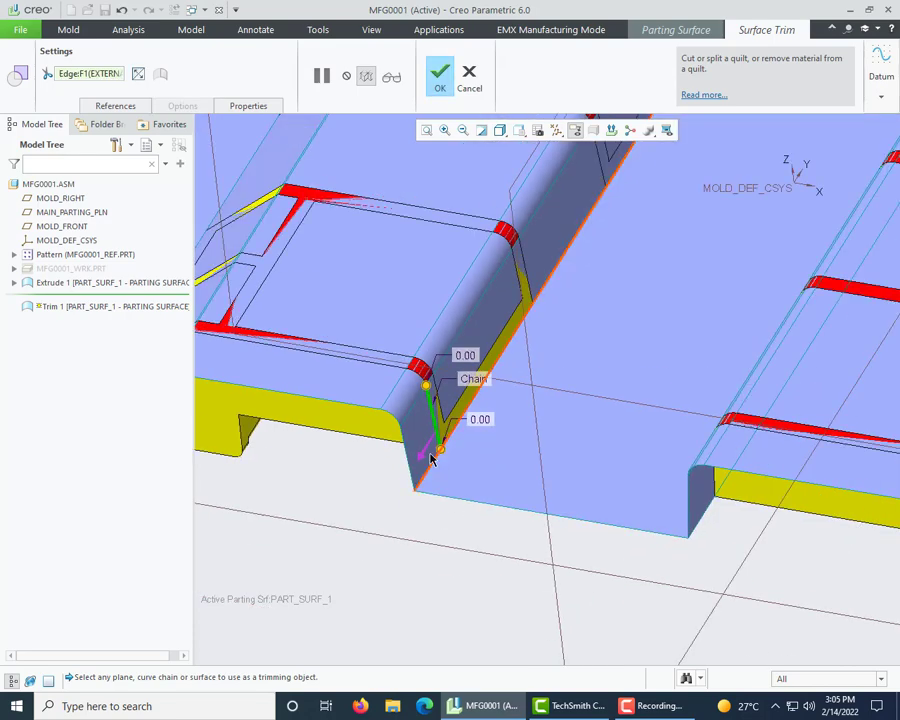
scroll(425, 435, "down", 2)
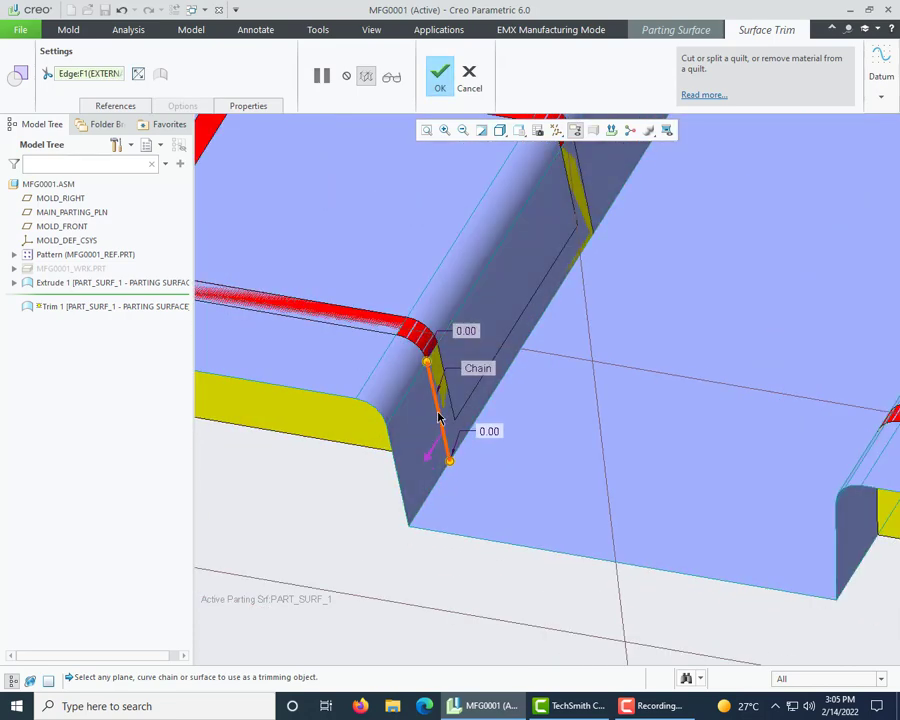
scroll(480, 466, "up", 2)
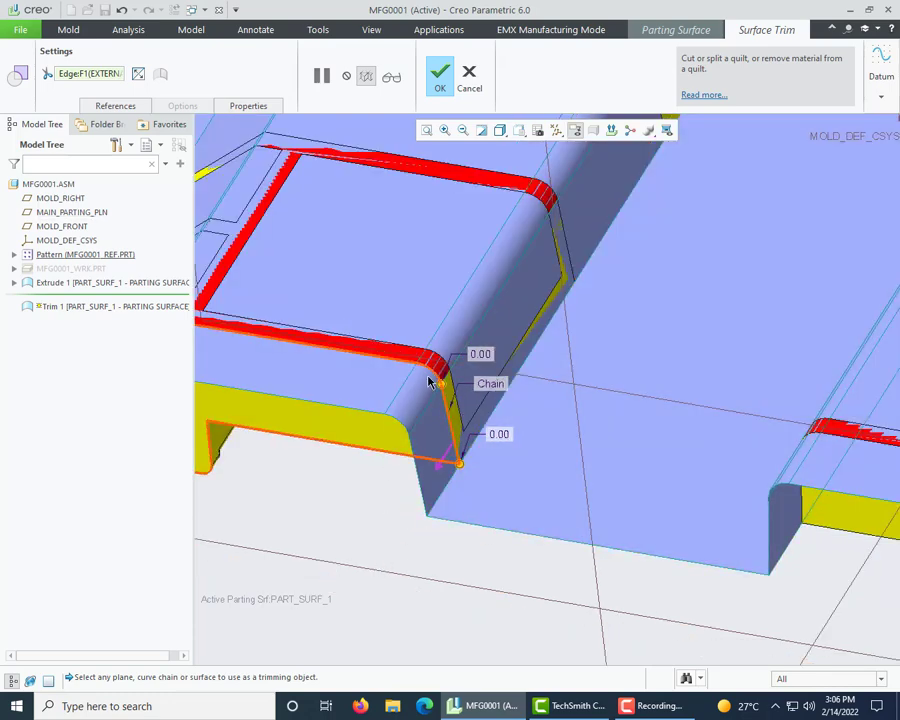
- Extend the trimming chain along the cavity's front upper and slanted edges and its outer side edge
left_click_drag(436, 374, 369, 357)
left_click(379, 362, "shift")
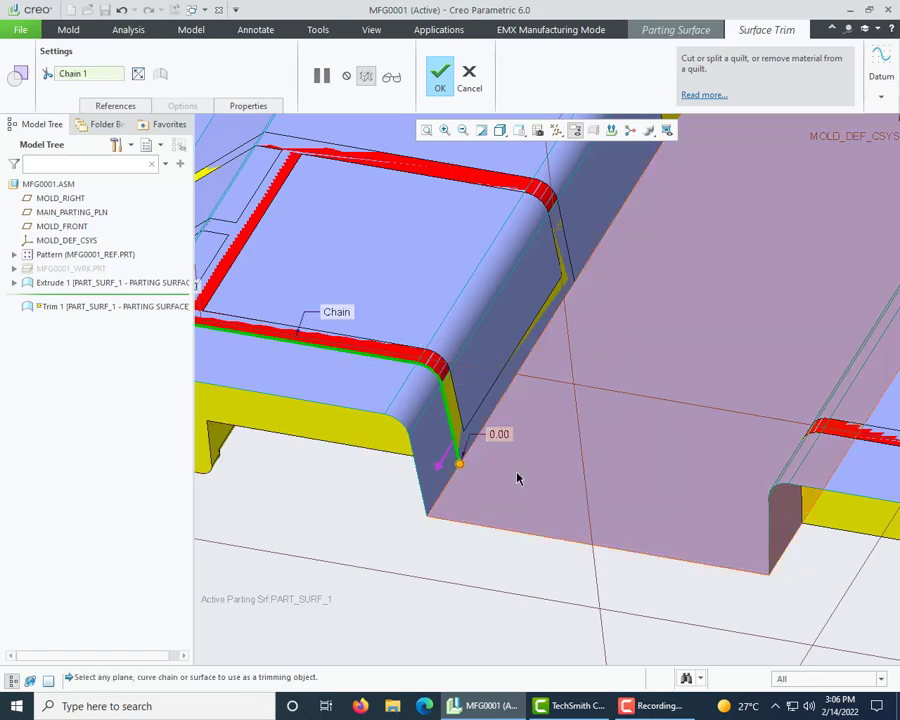
scroll(514, 475, "up", 3)
scroll(350, 400, "down", 5)
left_click(328, 450, "shift")
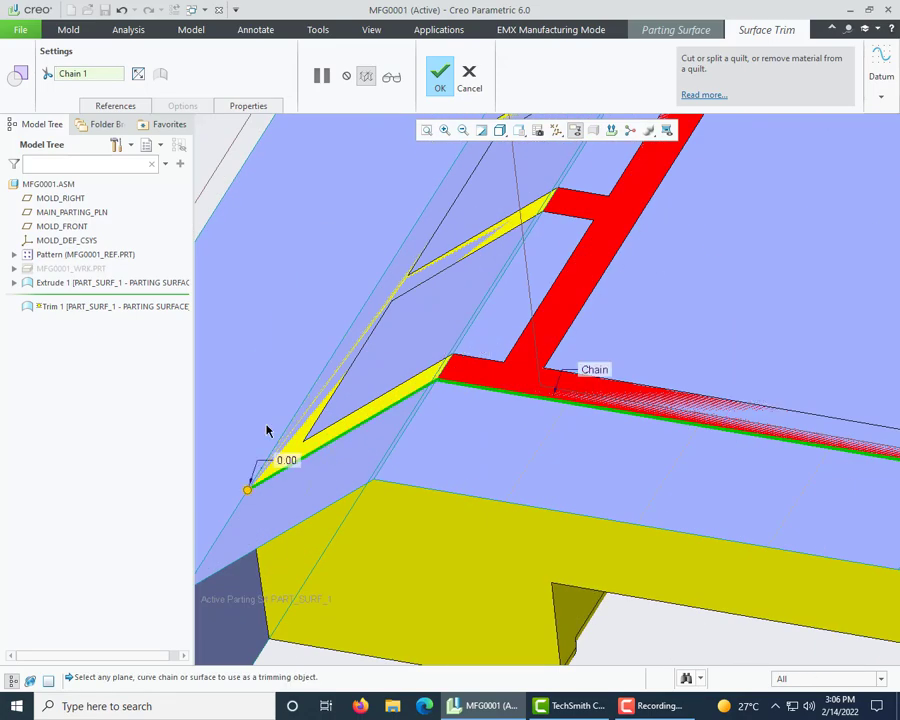
left_click(289, 428, "shift")
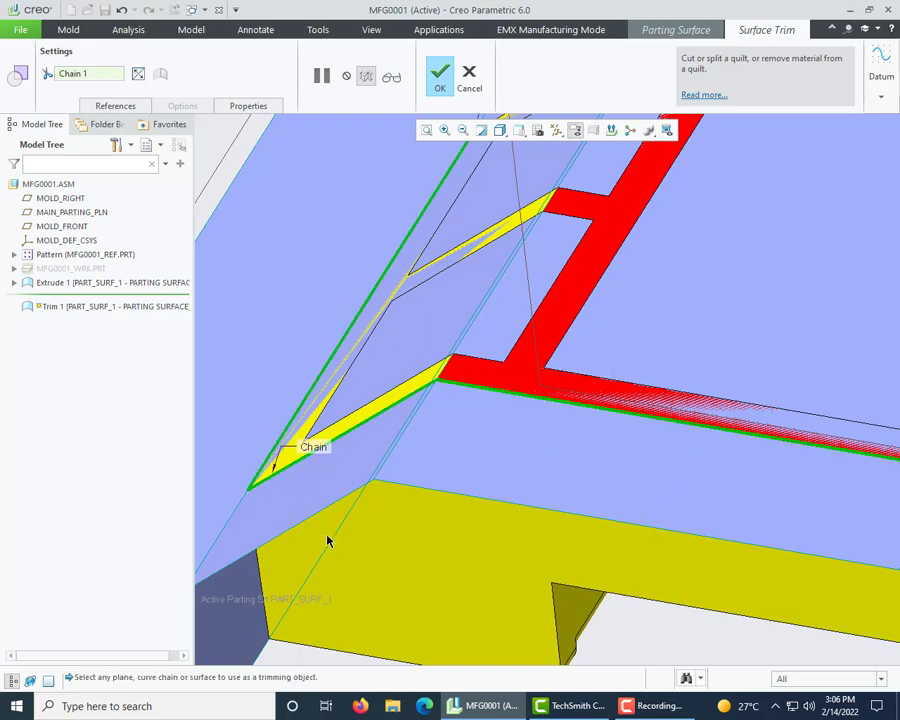
scroll(323, 528, "up", 5)
middle_click_drag(380, 488, 335, 366)
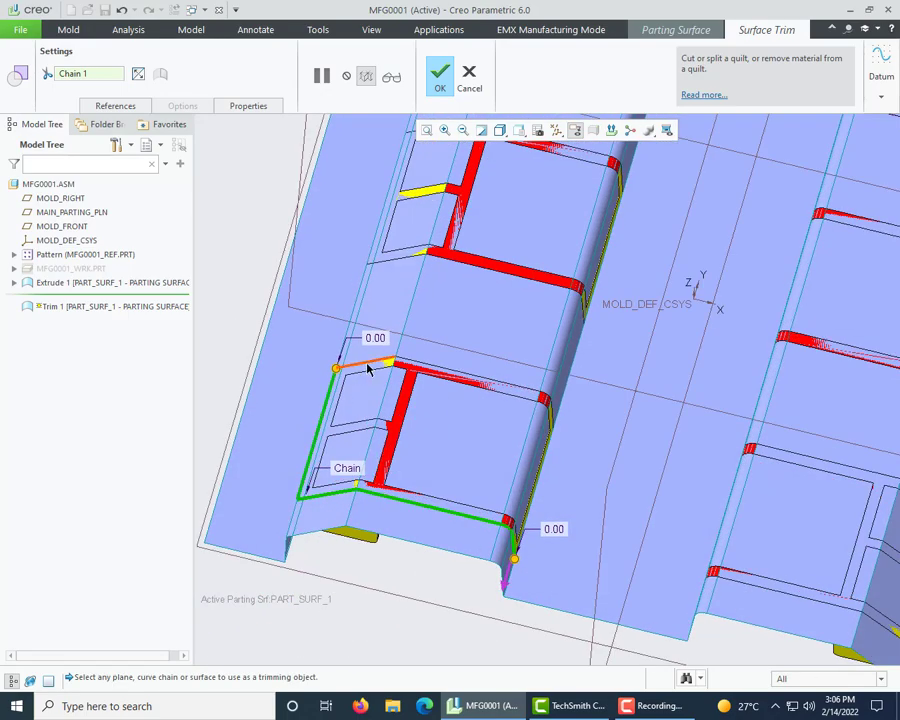
- Continue the trimming chain along the cavity's rear slanted, upper, rounded corner and inner drafted edges
left_click(367, 370, "shift")
scroll(545, 400, "down", 5)
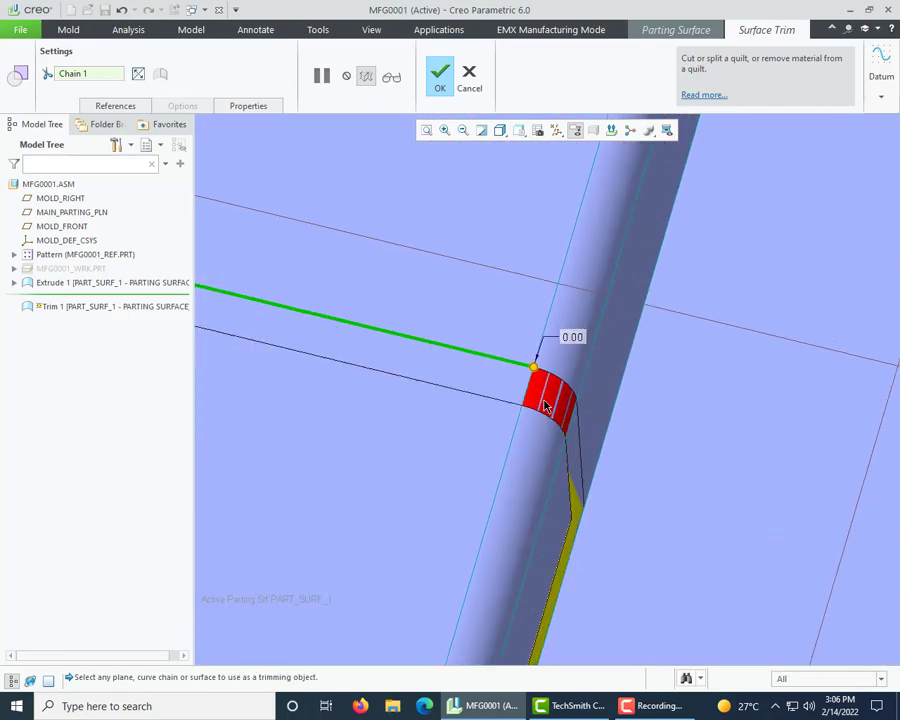
left_click(563, 390, "shift")
left_click(580, 440, "shift")
scroll(500, 411, "up", 4)
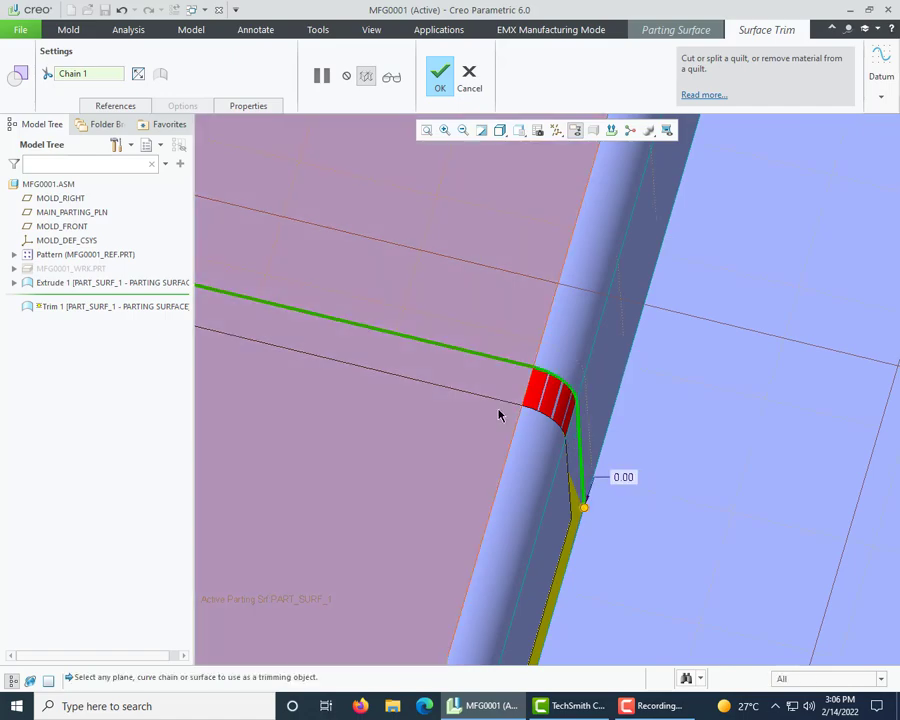
scroll(505, 408, "up", 3)
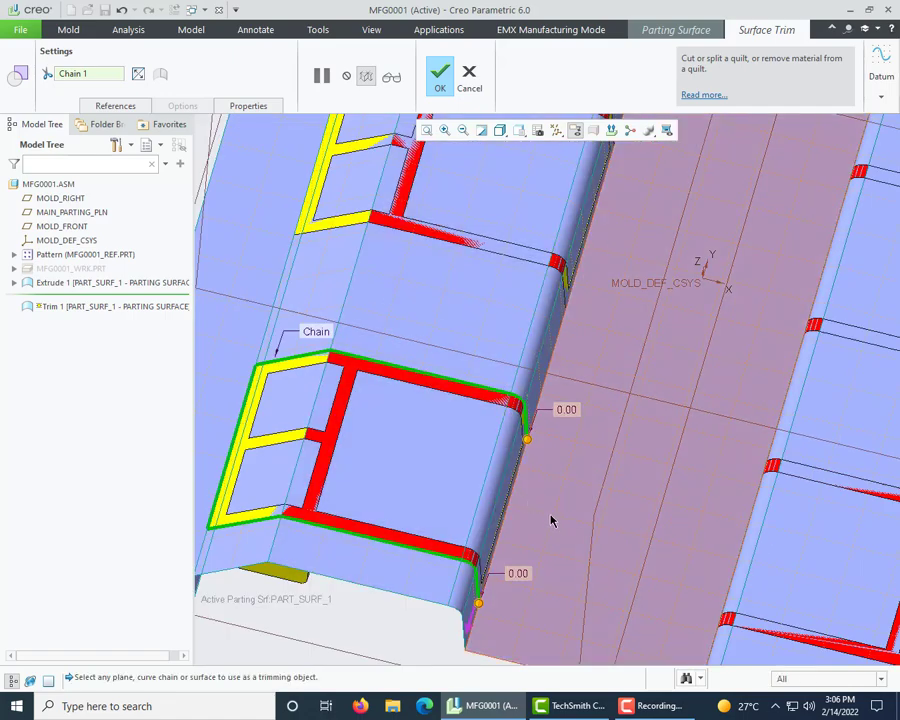
middle_click_drag(536, 494, 530, 482)
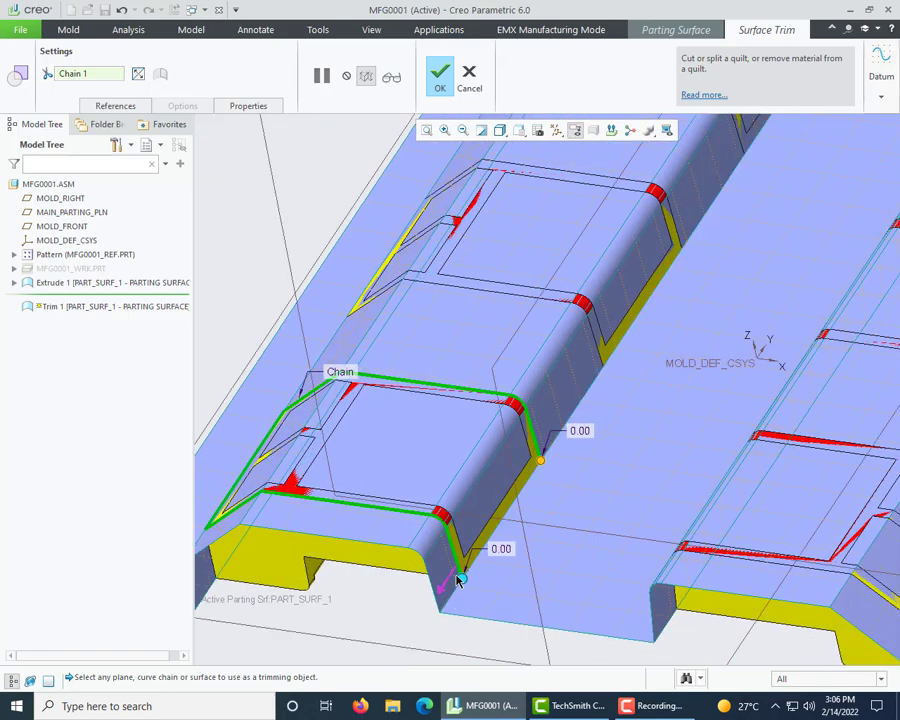
- Close the trimming chain along the front -X cavity's inner lower edge and preview the trimmed surface
scroll(461, 577, "down", 2)
scroll(556, 520, "up", 2)
scroll(512, 540, "down", 4)
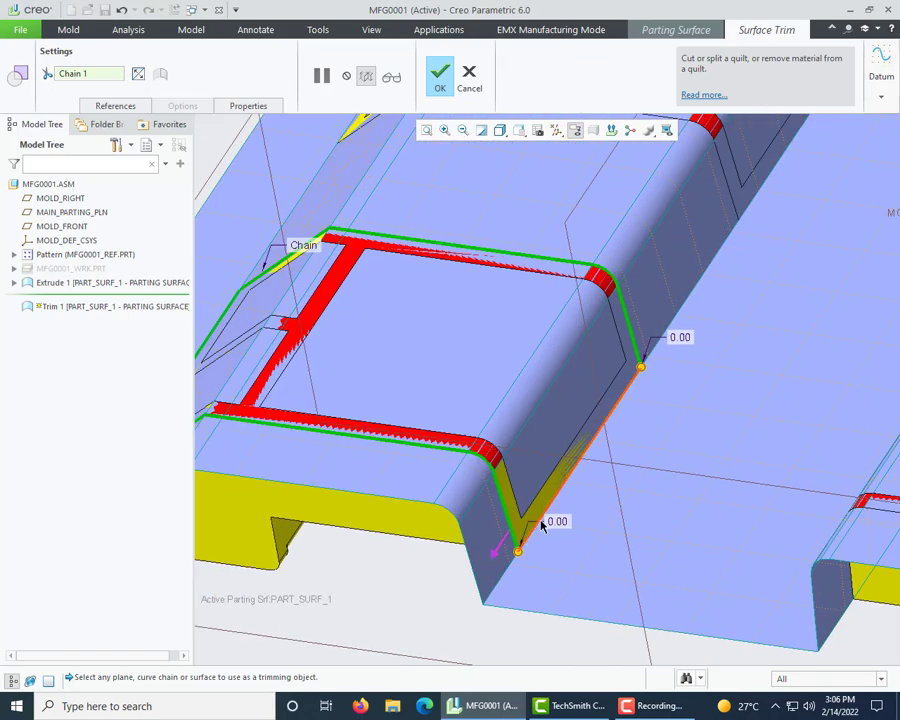
left_click(539, 532, "shift")
scroll(637, 474, "up", 3)
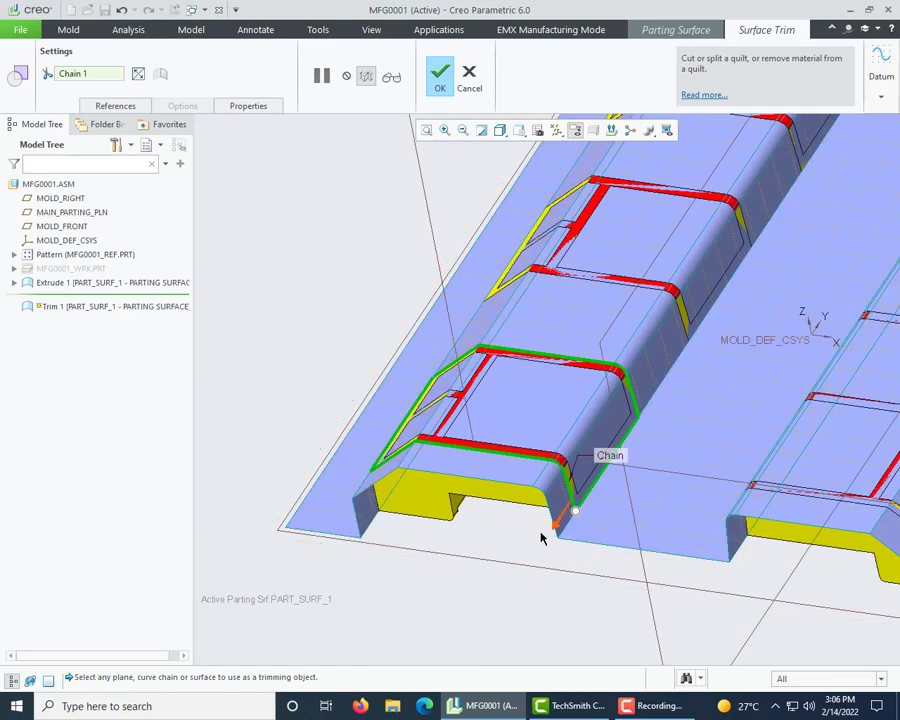
scroll(458, 552, "up", 2)
scroll(485, 535, "down", 4)
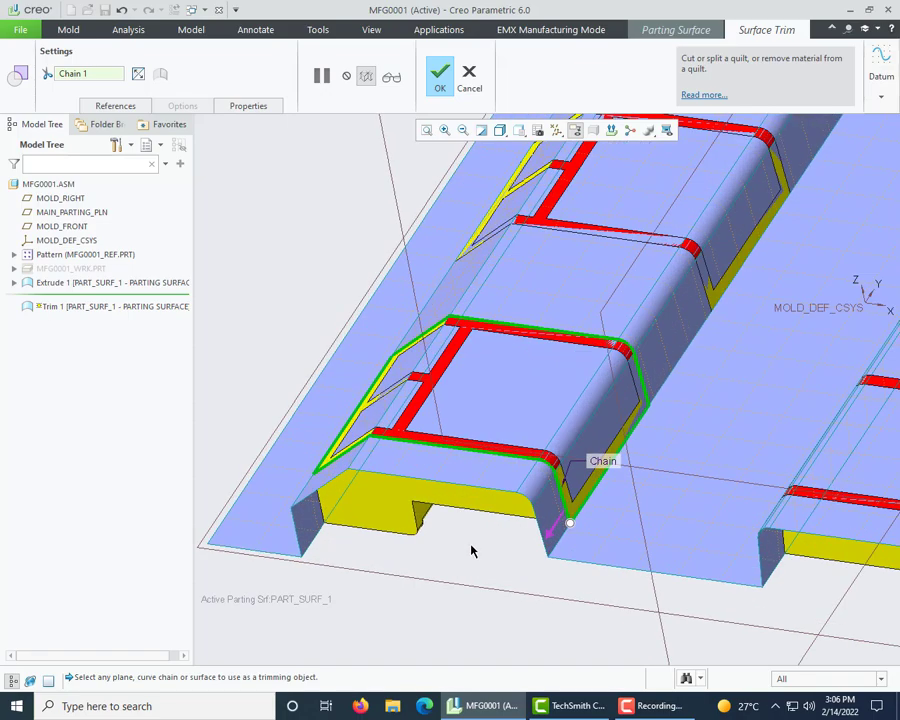
left_click(395, 84)
middle_click_drag(392, 345, 348, 378)
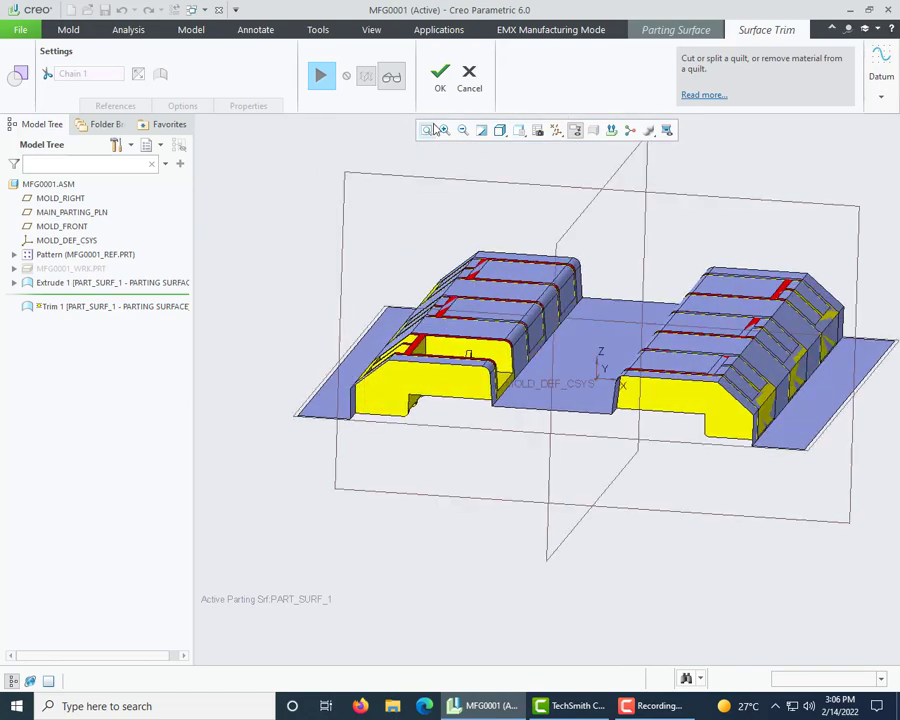
- Cancel the surface trim and discard the whole parting surface with its extrude
left_click(470, 76)
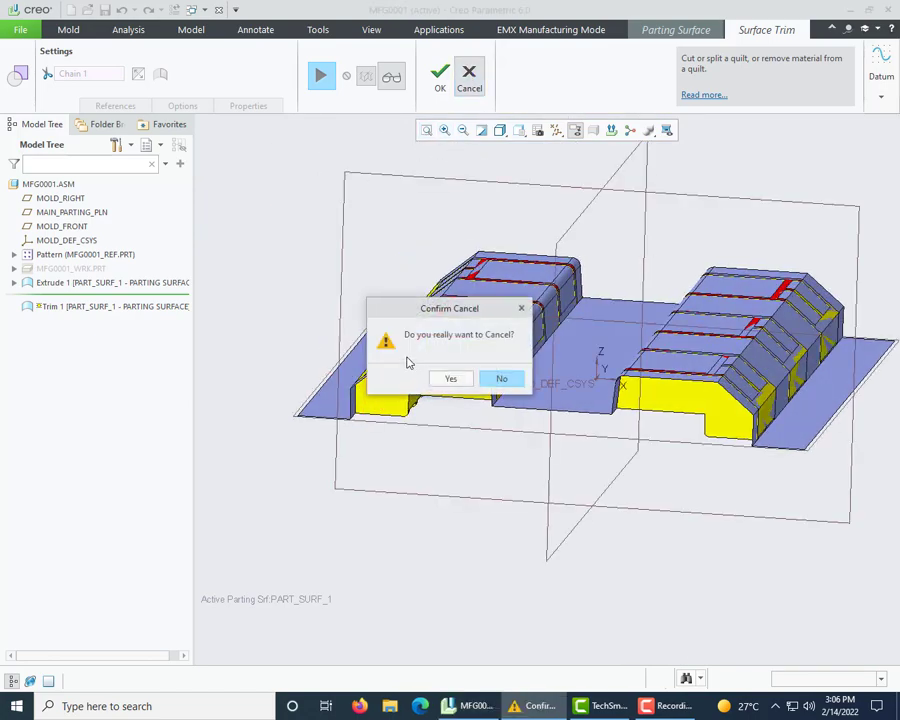
left_click(449, 379)
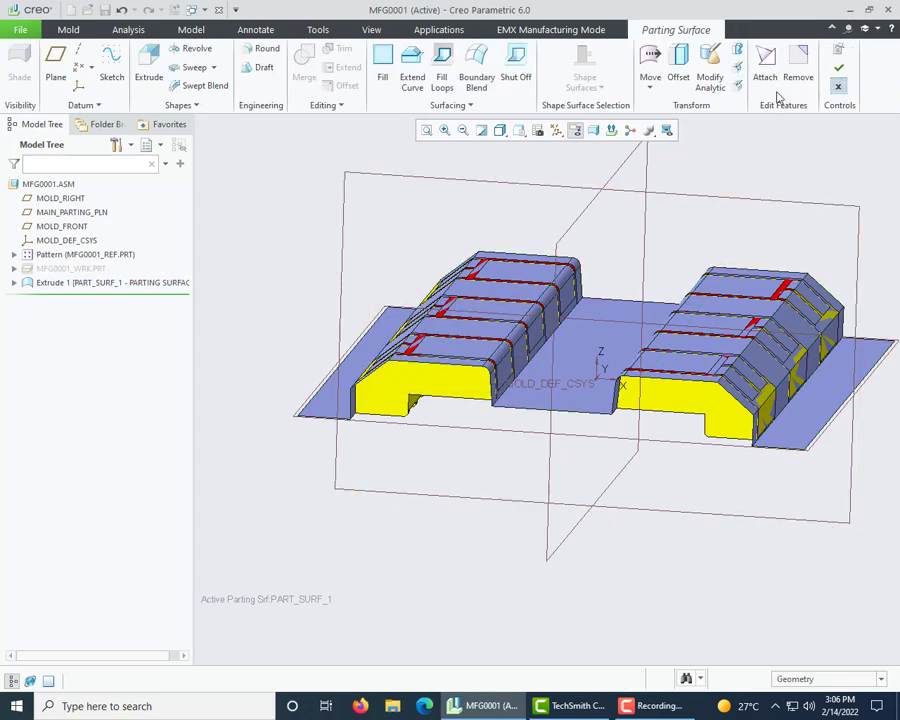
left_click(839, 86)
left_click(470, 377)
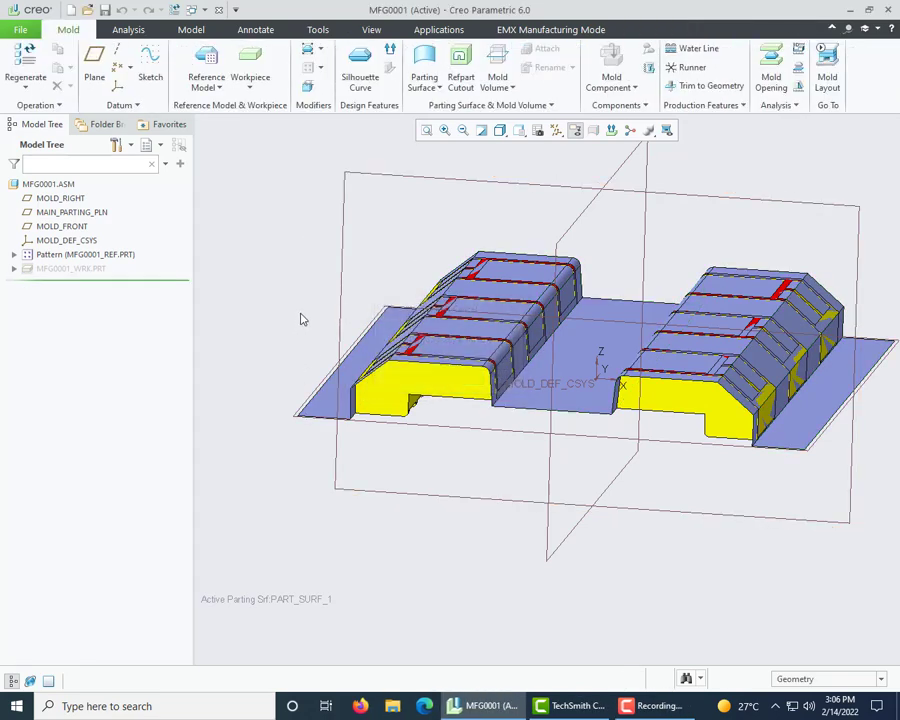
- Unhide the MFG0001_WRK.PRT workpiece and start an extruded parting surface sketched on its front face in 2D view
right_click(76, 270)
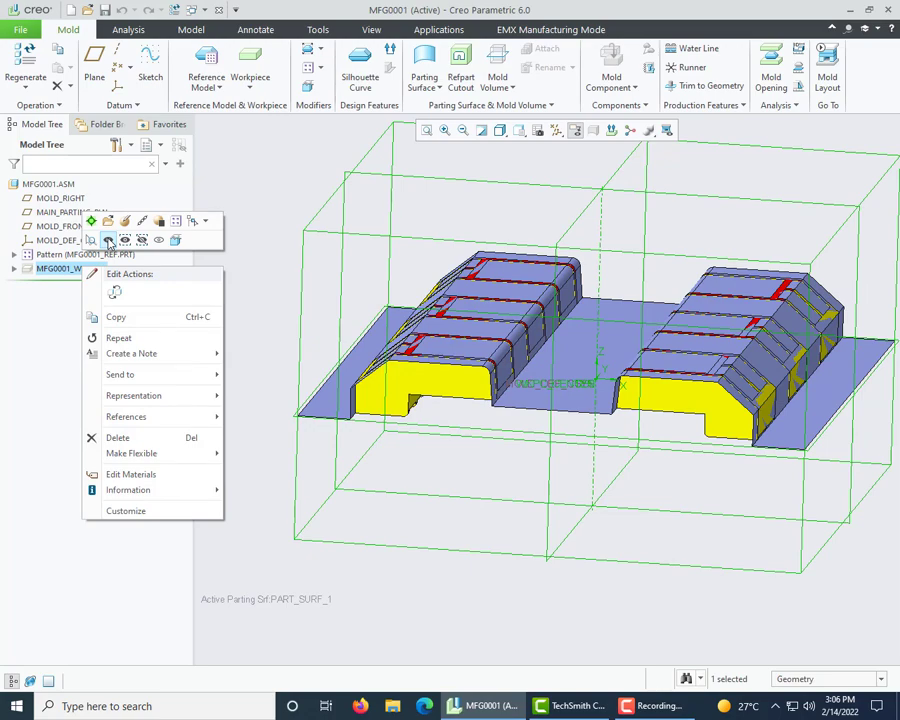
left_click(108, 241)
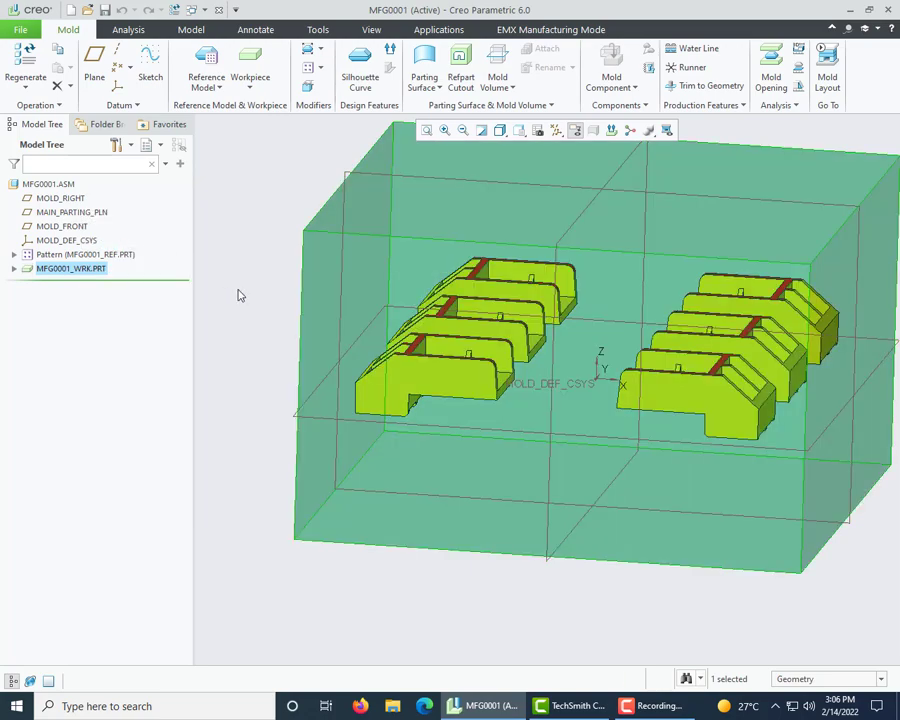
left_click(424, 62)
left_click(150, 72)
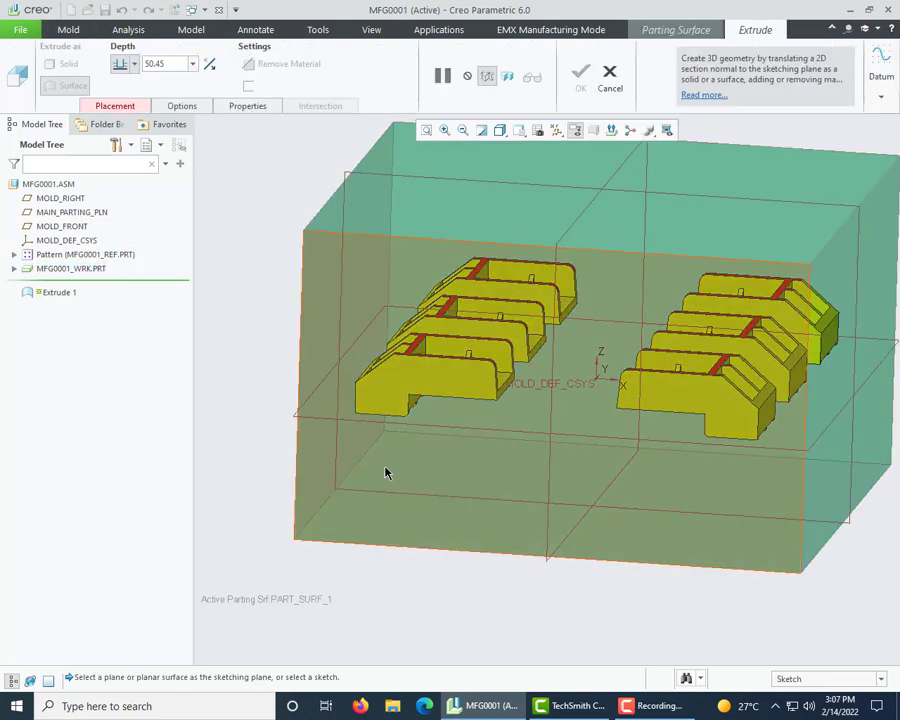
left_click(390, 457)
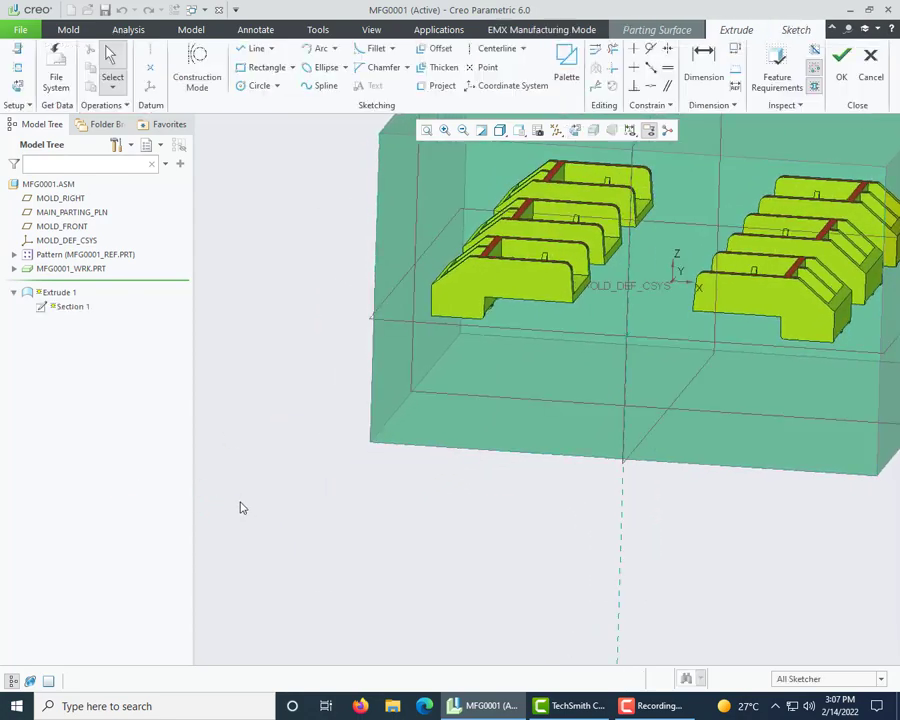
left_click(15, 87)
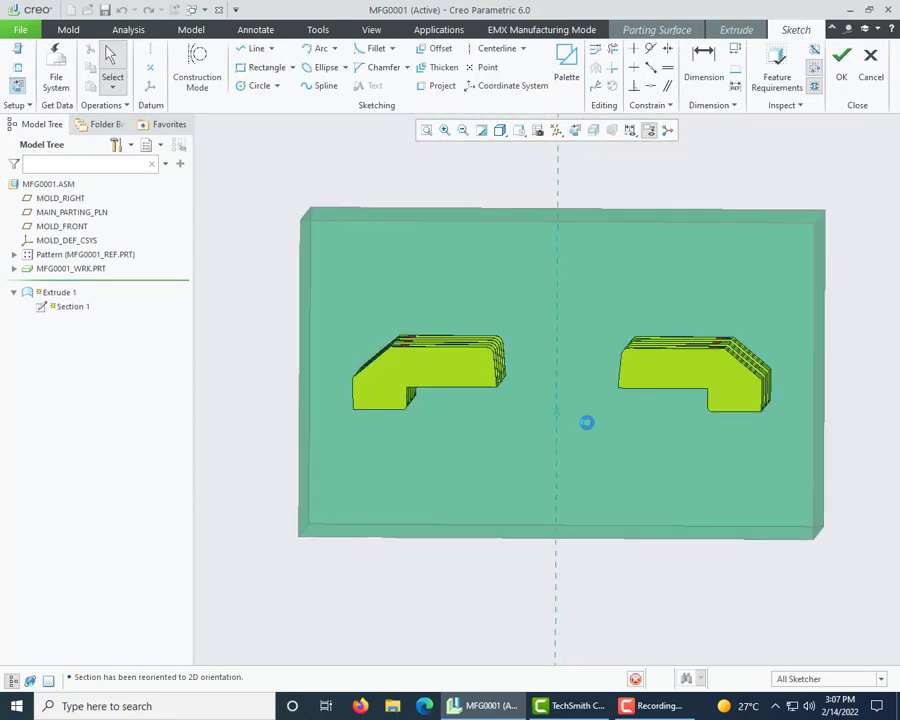
- Project the slanted, upper, rounded corner and inner drafted edges of both front cavities into the sketch
left_click(432, 87)
left_click(745, 386)
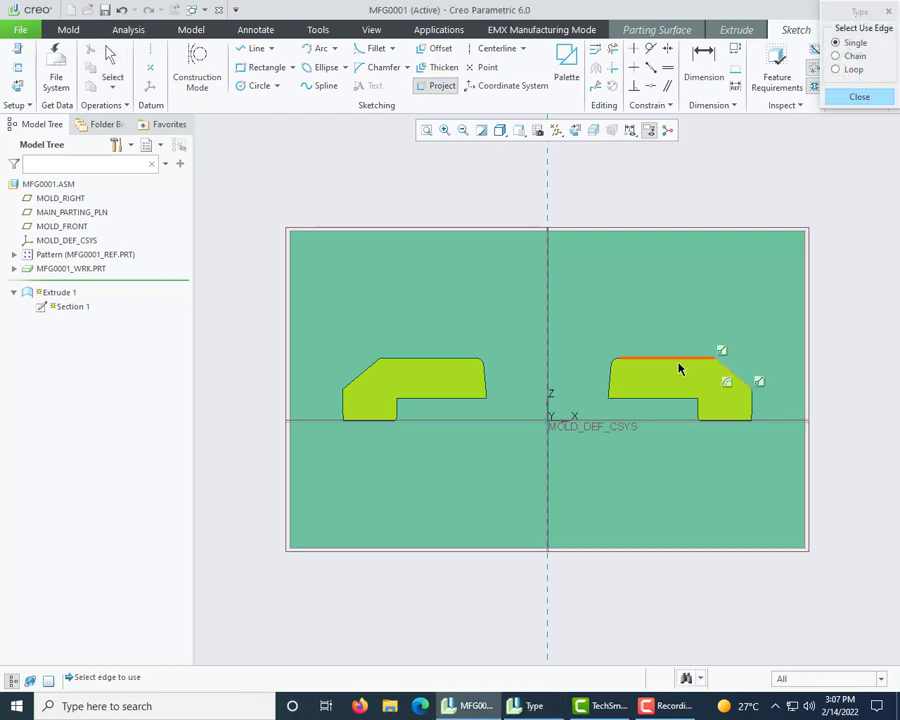
left_click(679, 370)
scroll(620, 362, "down", 4)
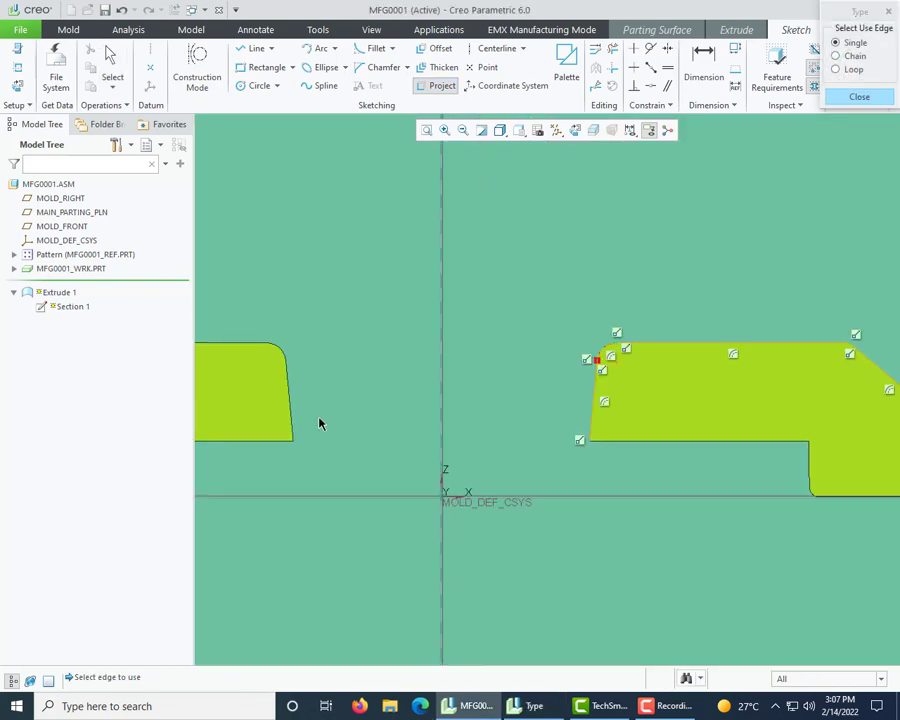
scroll(710, 405, "up", 5)
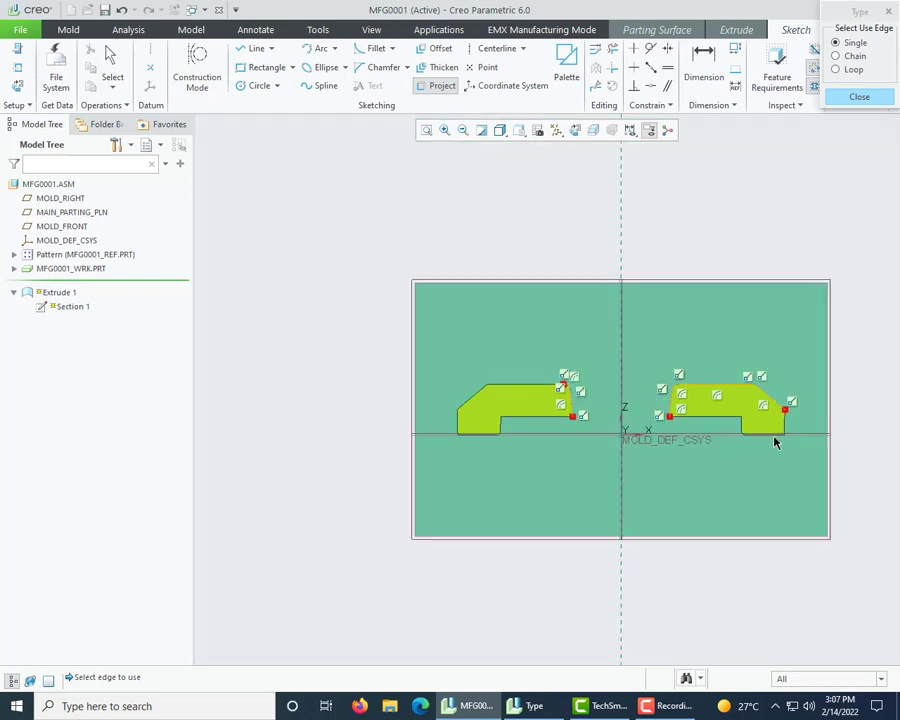
scroll(398, 410, "down", 3)
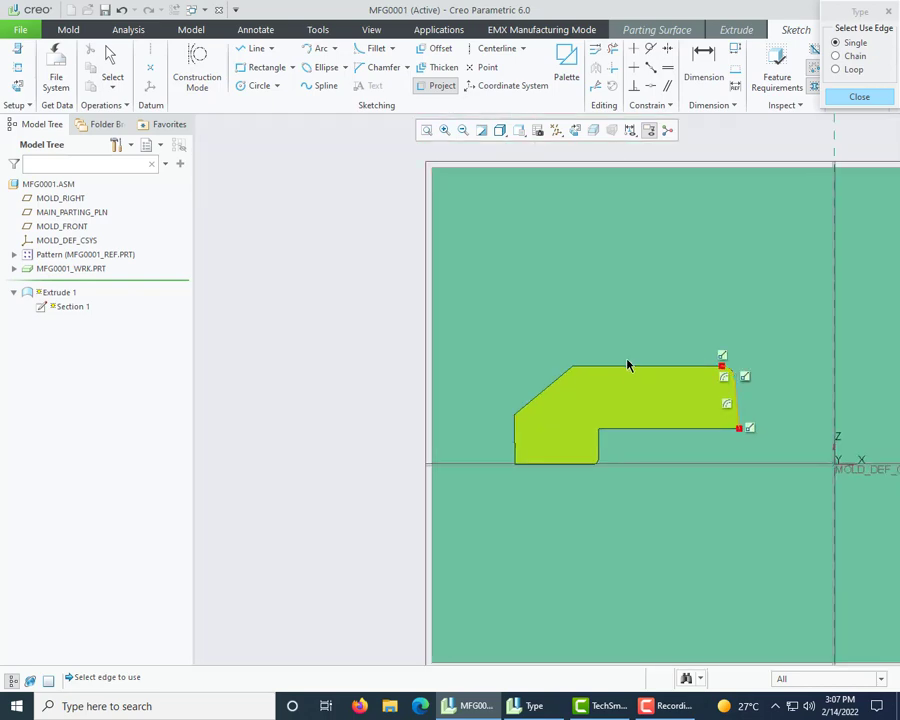
left_click(629, 366)
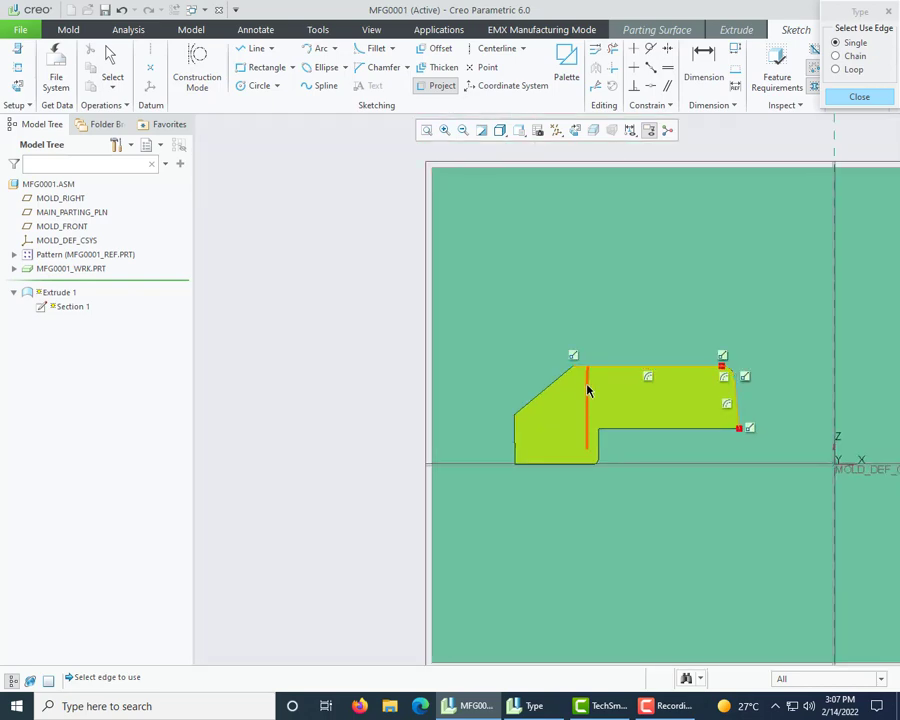
middle_click(492, 405)
scroll(382, 466, "up", 3)
scroll(562, 447, "down", 2)
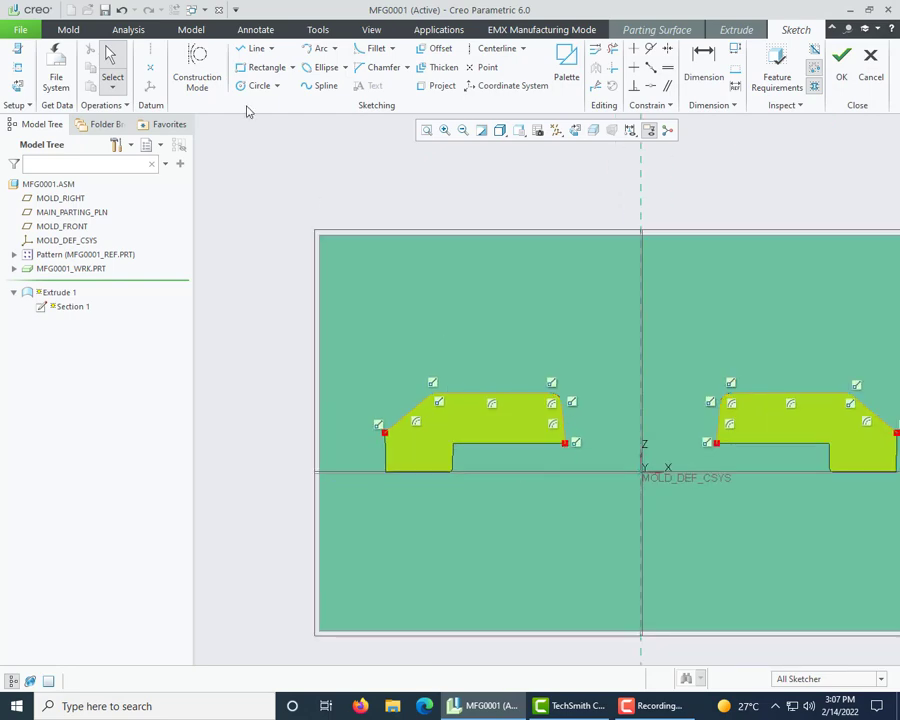
- Join the projected outlines with a horizontal line between the cavities and extend both outer ends horizontally to the workpiece sides, completing the sketch
left_click(252, 48)
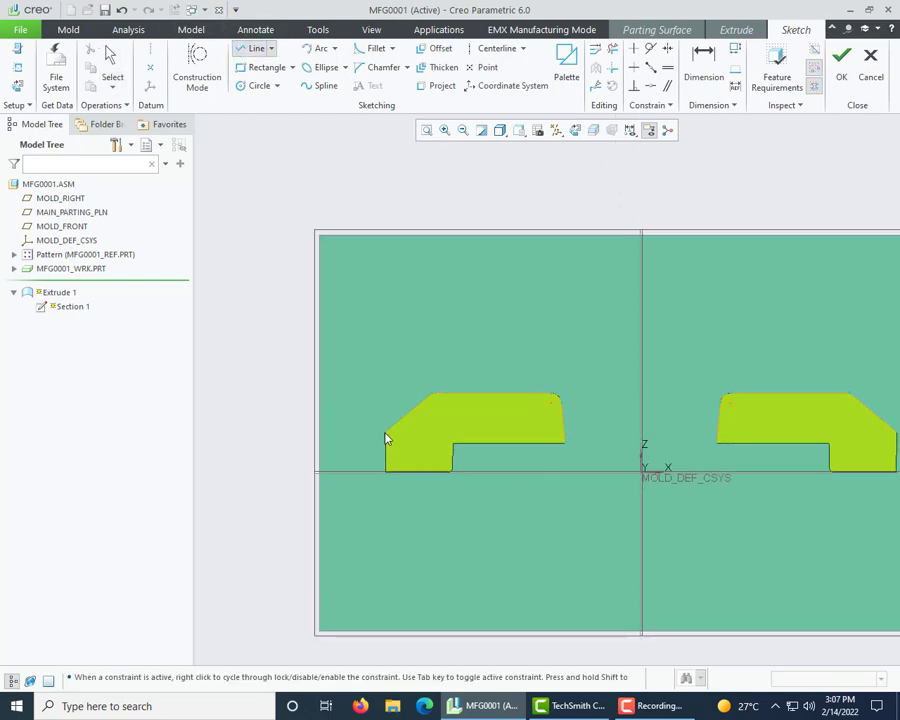
left_click(320, 434)
middle_click(242, 459)
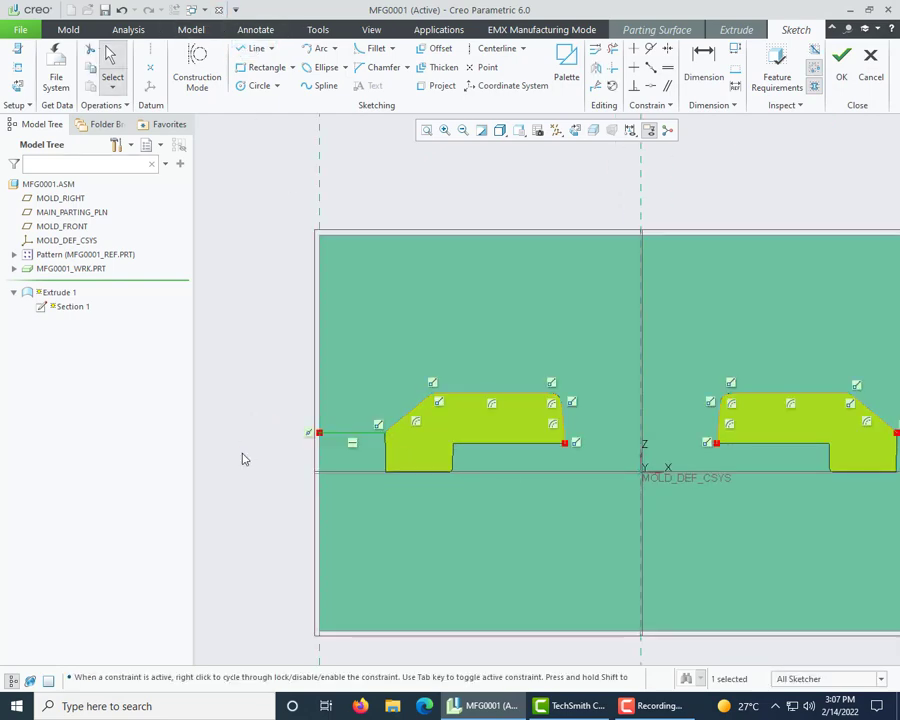
scroll(255, 451, "down", 2)
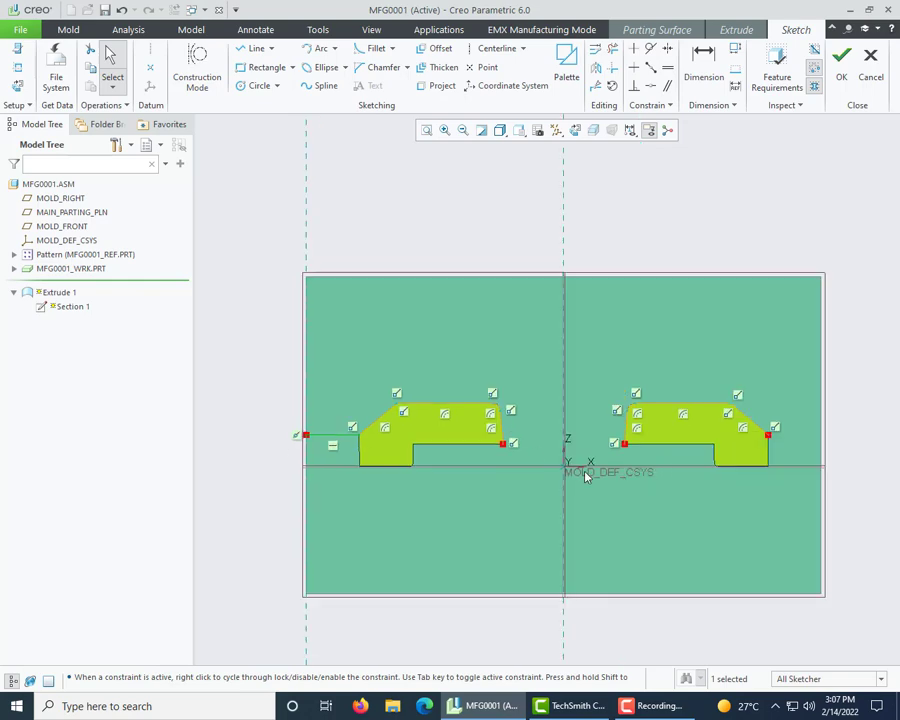
left_click(252, 48)
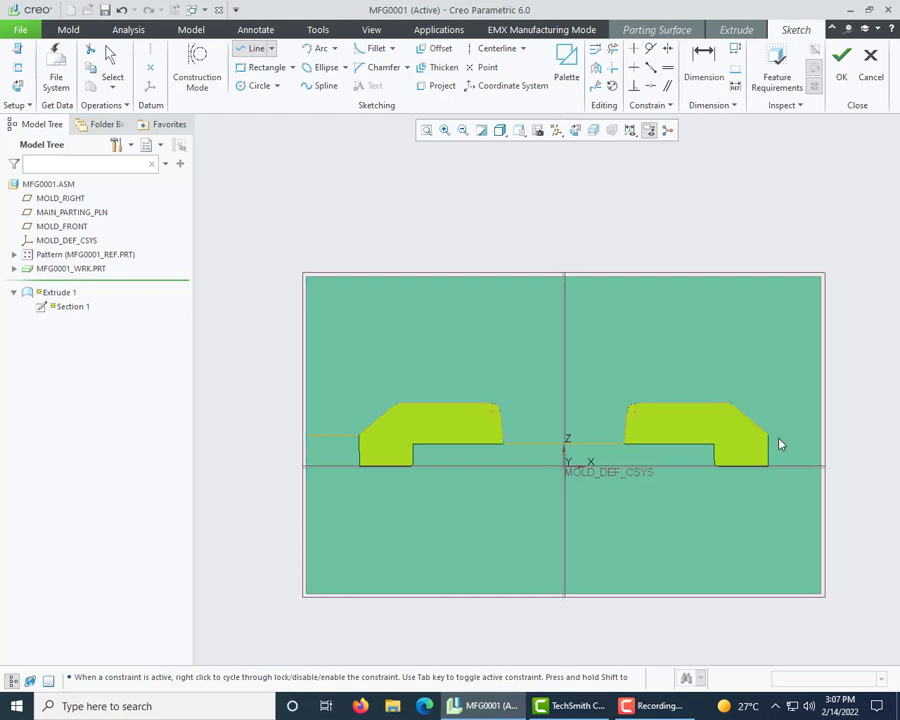
middle_click(700, 336)
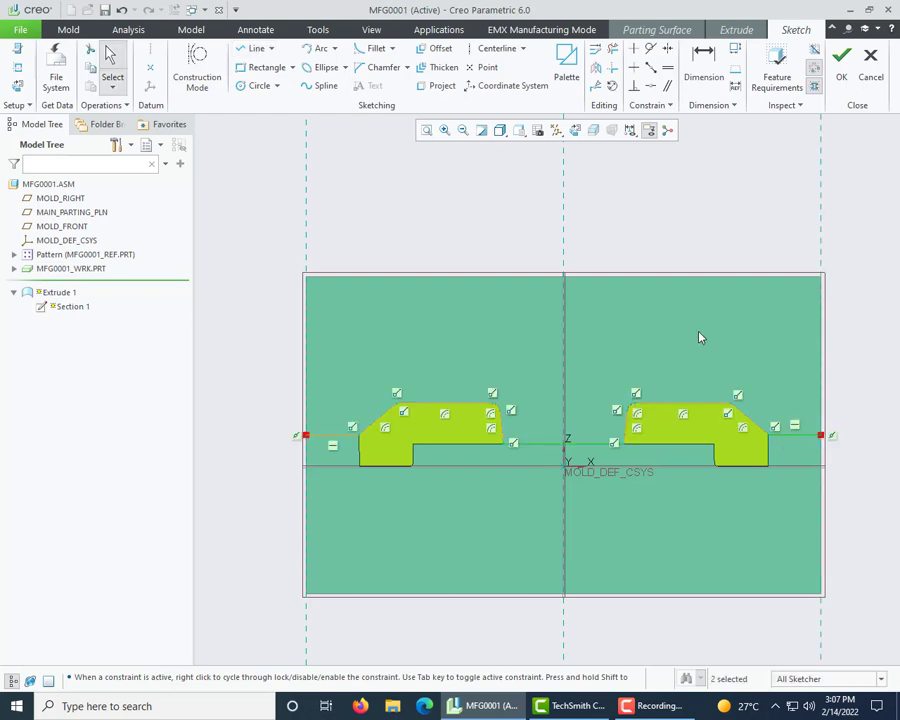
left_click(841, 56)
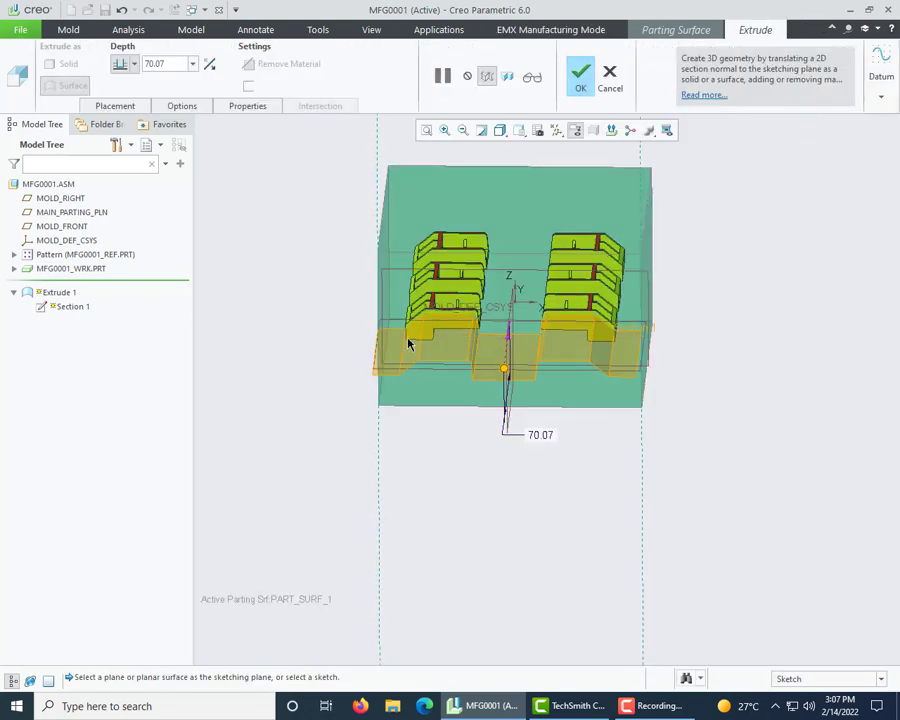
- Extrude the parting surface profile up to the workpiece's rear face
scroll(400, 330, "up", 3)
scroll(305, 556, "down", 3)
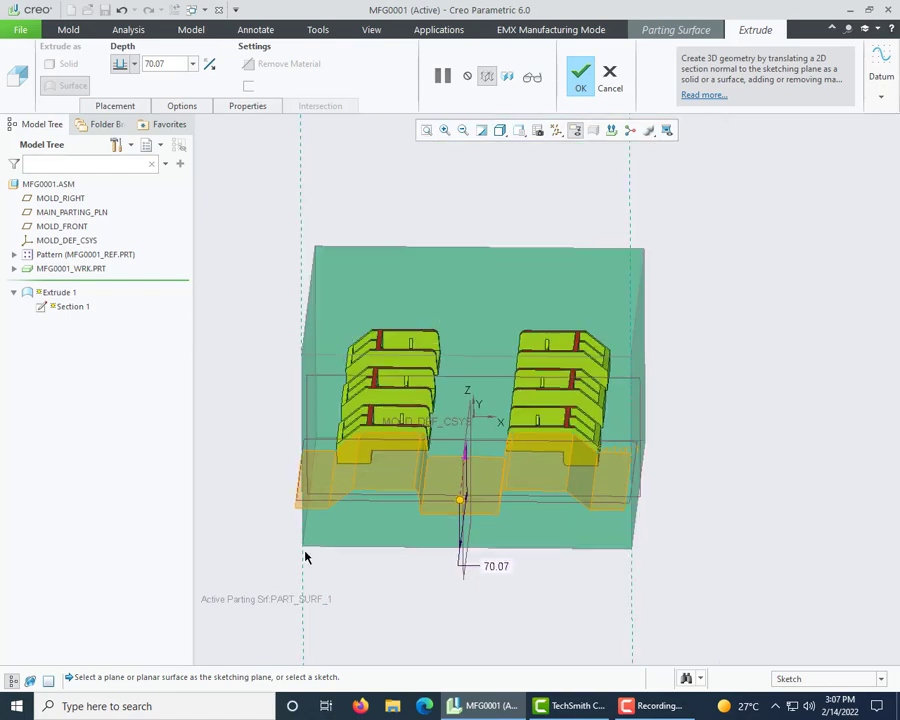
middle_click_drag(305, 556, 363, 554)
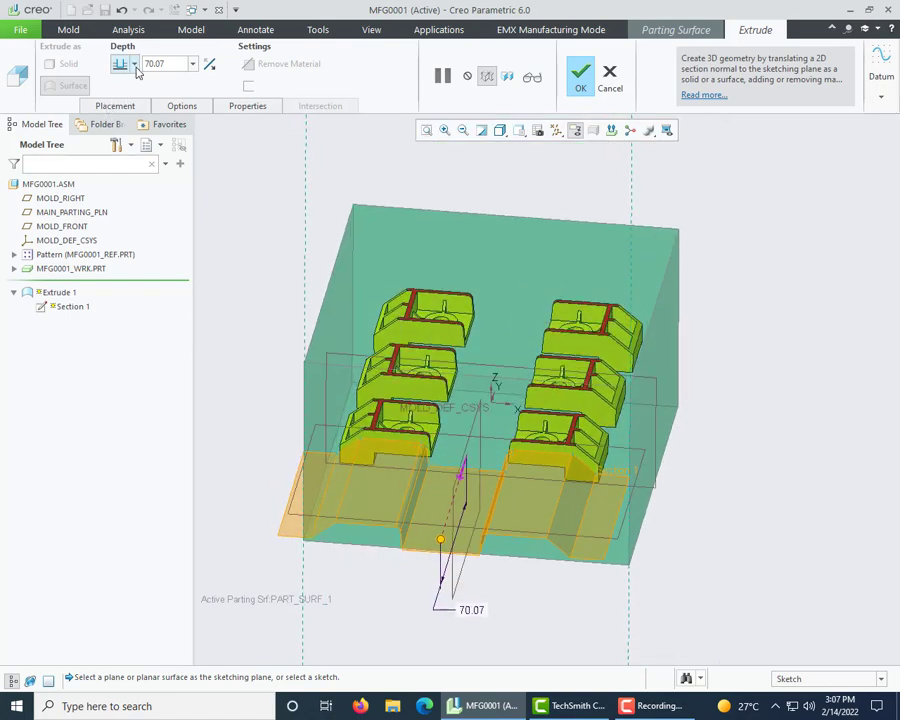
left_click(120, 126)
left_click(567, 201)
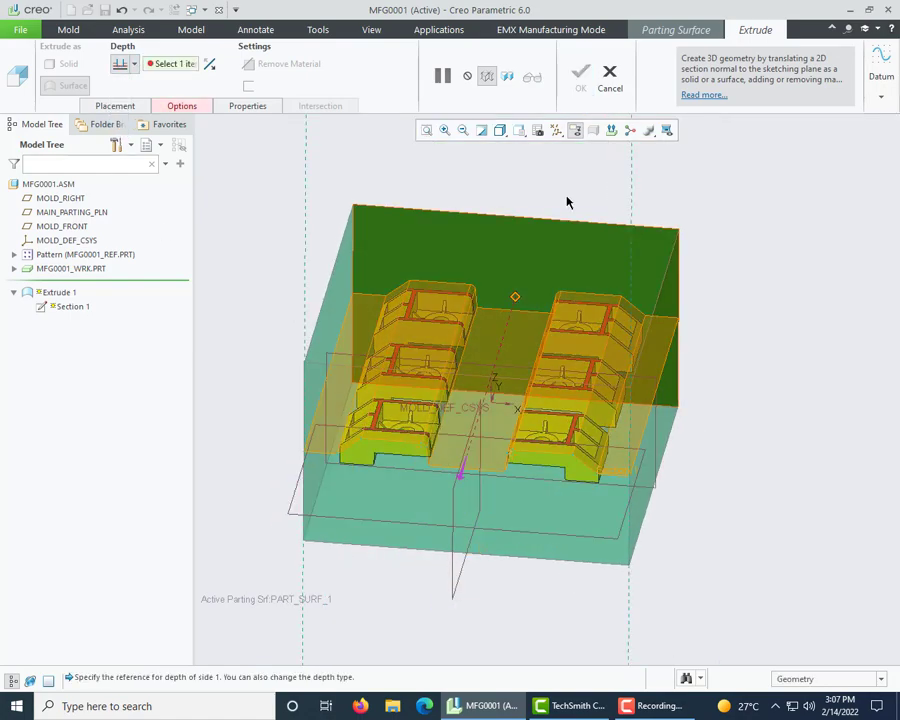
left_click(581, 73)
scroll(514, 416, "down", 3)
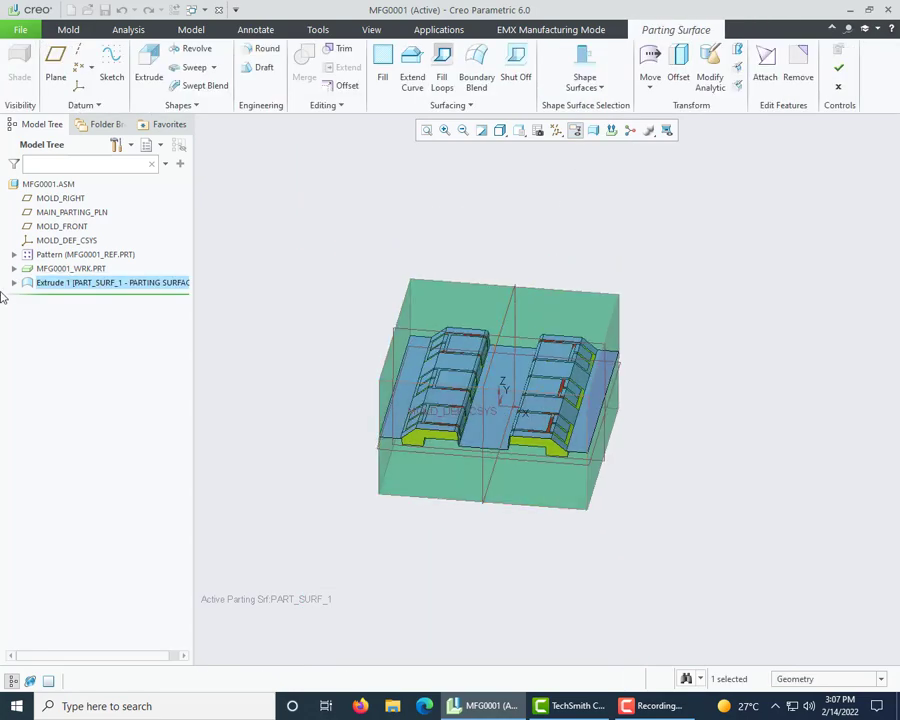
- Hide the MFG0001_WRK.PRT workpiece to expose the parting surface and cavities
right_click(75, 269)
left_click(98, 239)
middle_click_drag(406, 340, 386, 454)
scroll(370, 400, "up", 3)
- Start a surface trim of Extrude 1 with the front -X cavity's inner drafted edge as the trimming reference
left_click(90, 287)
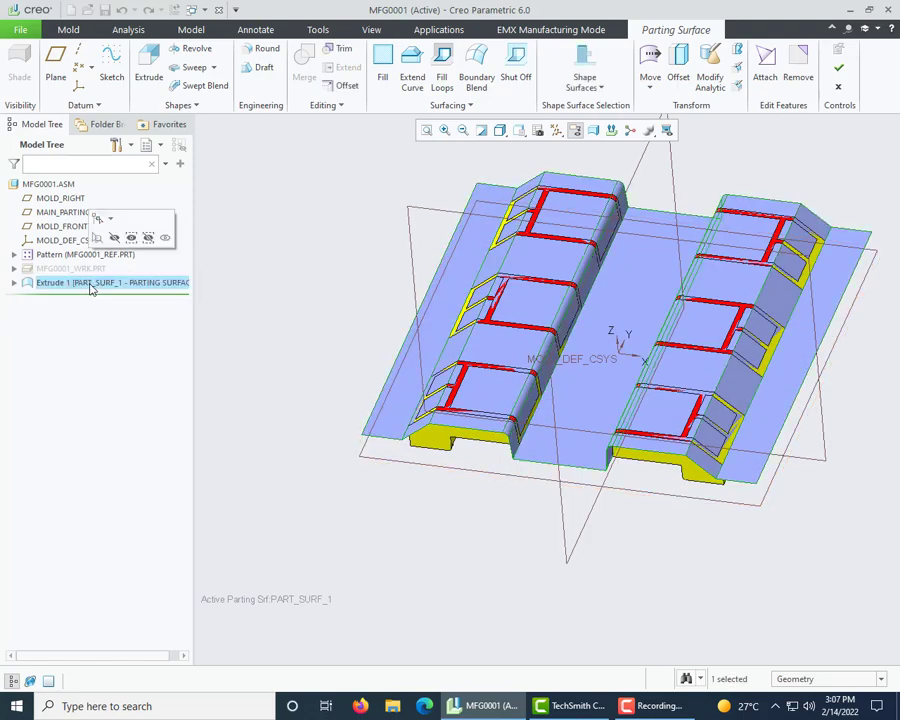
left_click(339, 48)
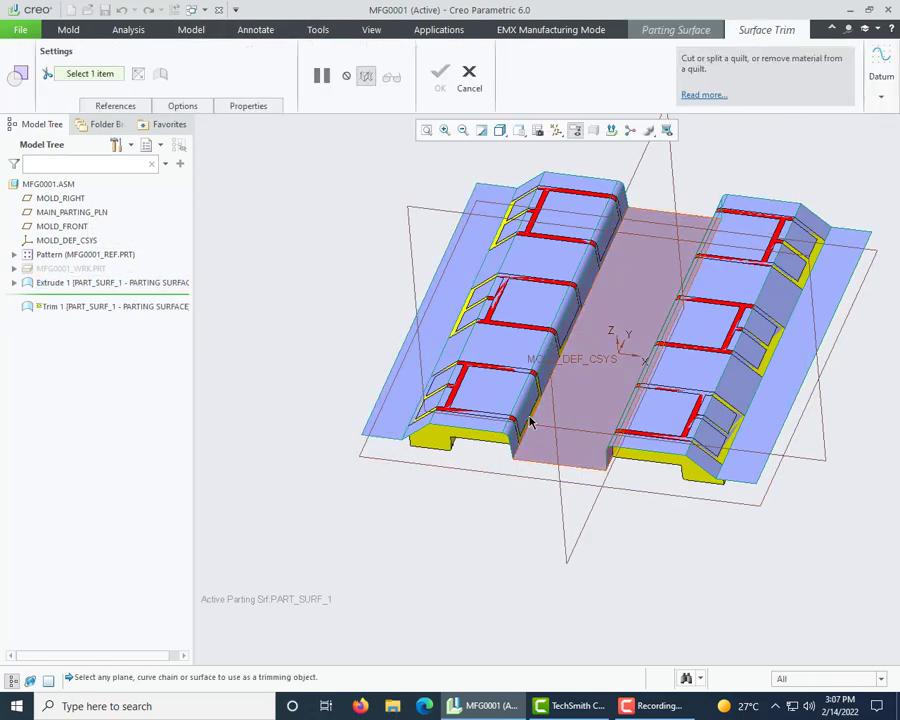
scroll(515, 455, "up", 5)
left_click(512, 465)
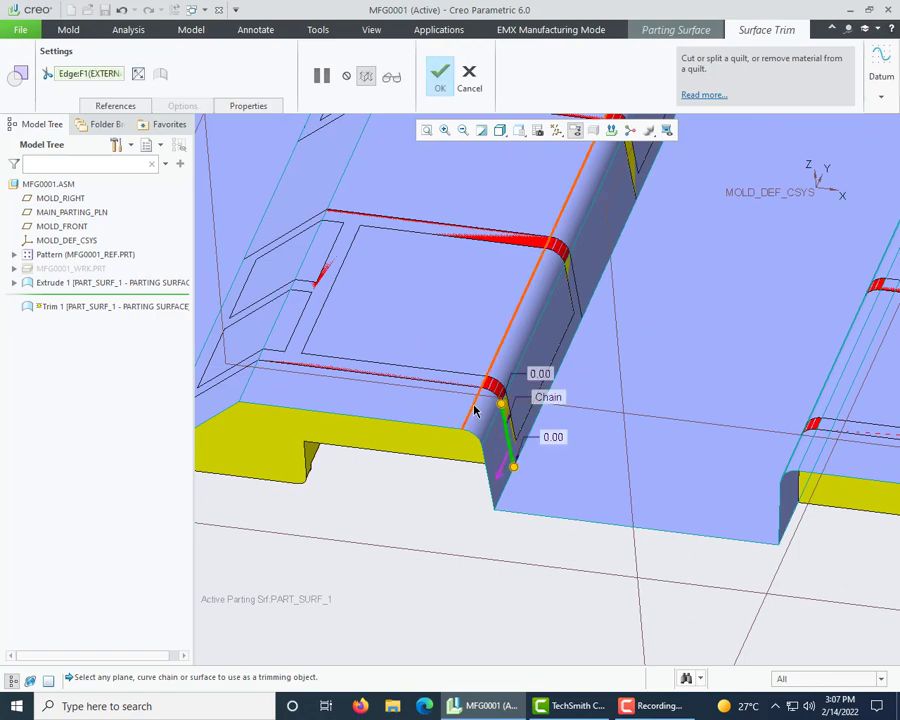
- Extend the trimming chain along the cavity's front rounded corner, upper and slanted edges and its outer side edge
left_click_drag(493, 396, 225, 378)
left_click(230, 383, "shift")
scroll(414, 450, "up", 3)
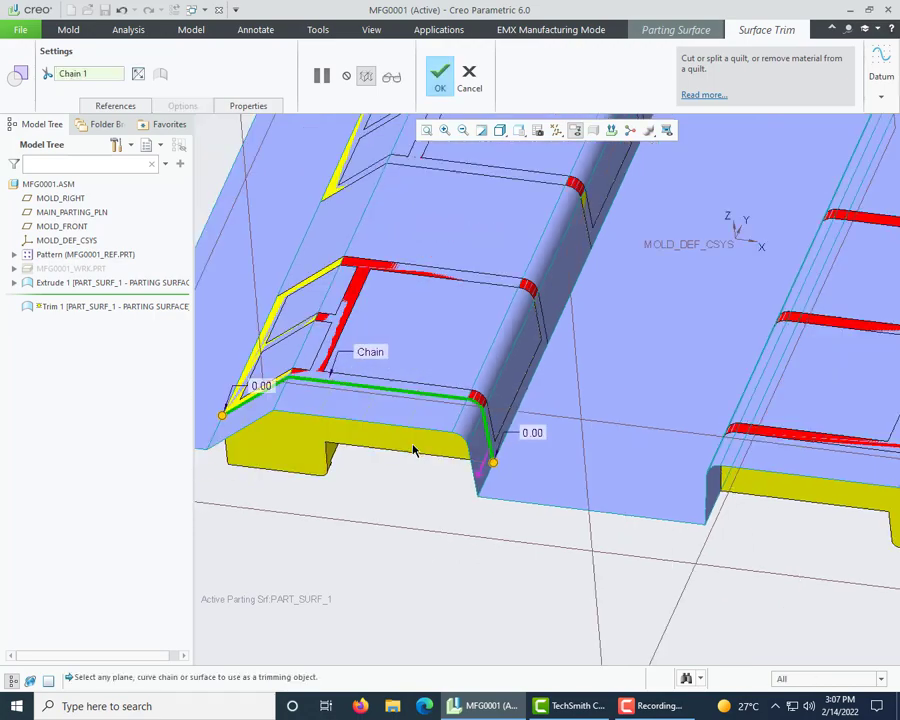
scroll(319, 400, "down", 2)
left_click(335, 346, "shift")
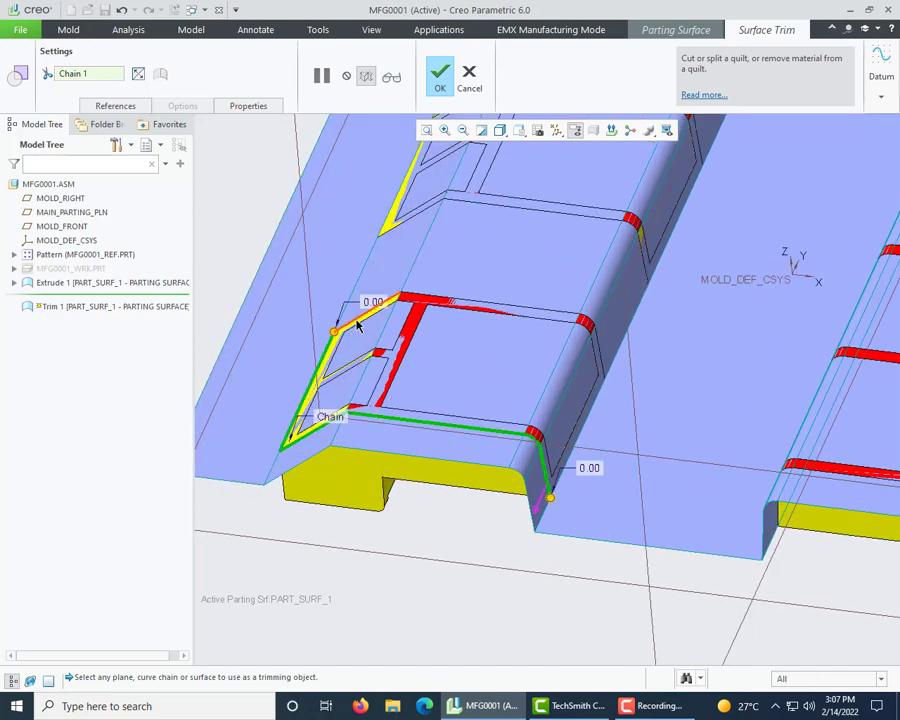
- Close the trimming chain along the cavity's rear slanted, upper, rounded corner and drafted edges and its inner lower edge
left_click(358, 319, "shift")
left_click(500, 305, "shift")
left_click(594, 323, "shift")
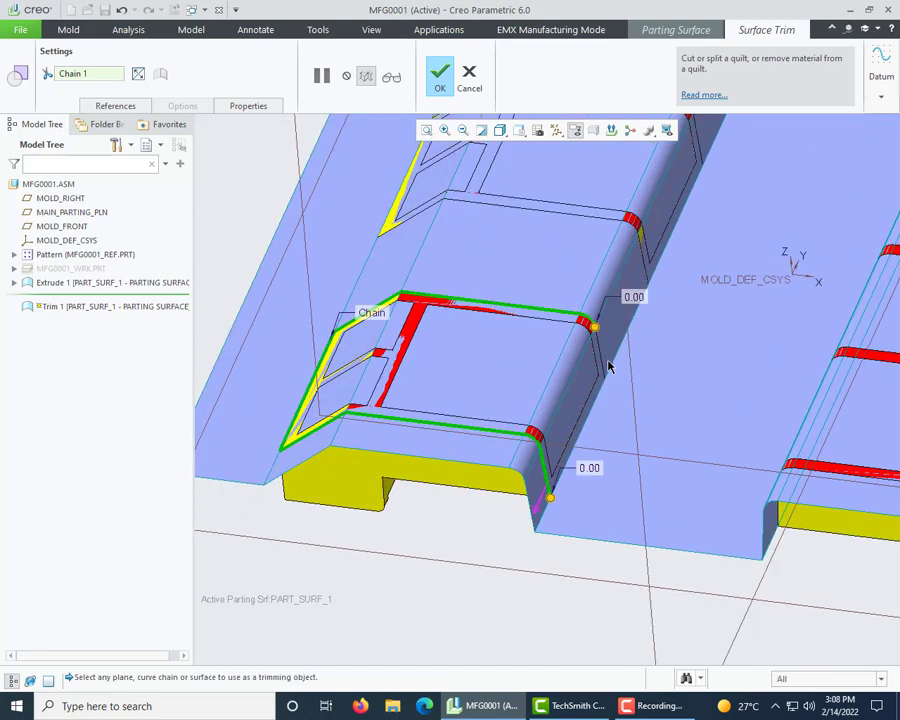
left_click(604, 369, "shift")
left_click(598, 404, "shift")
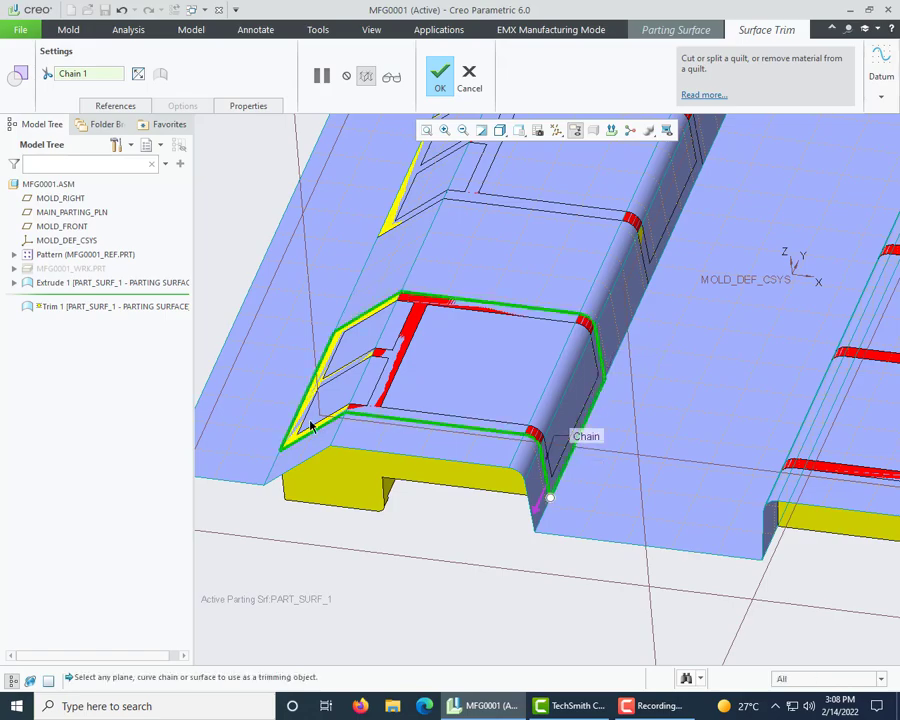
- Preview the trim of the front -X cavity's outline and accept the surface trim
scroll(336, 406, "down", 3)
scroll(449, 459, "up", 3)
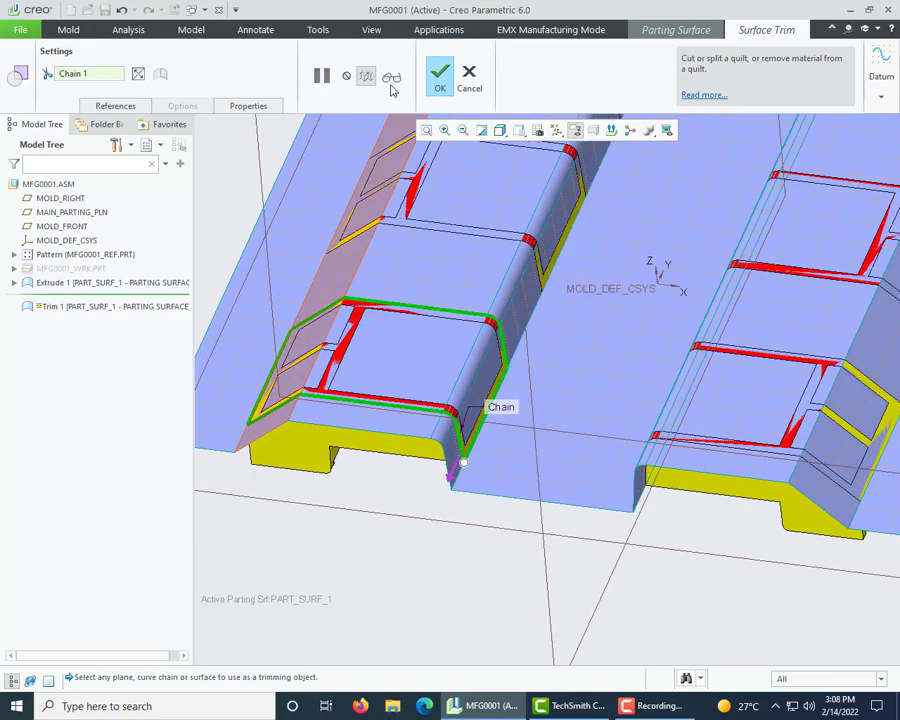
left_click(389, 81)
scroll(457, 524, "up", 3)
middle_click_drag(405, 547, 390, 565)
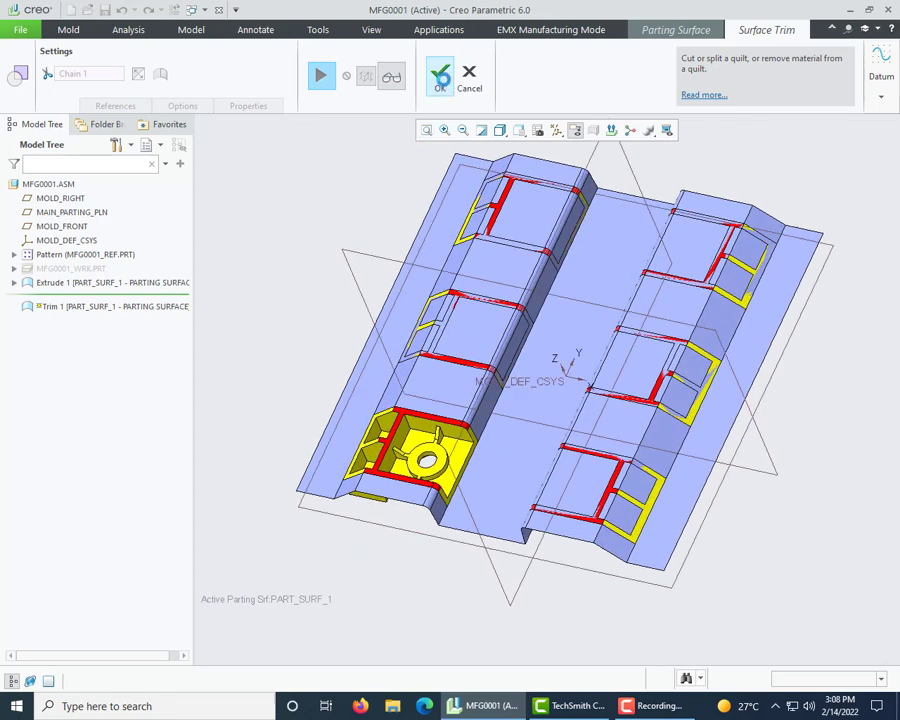
left_click(441, 78)
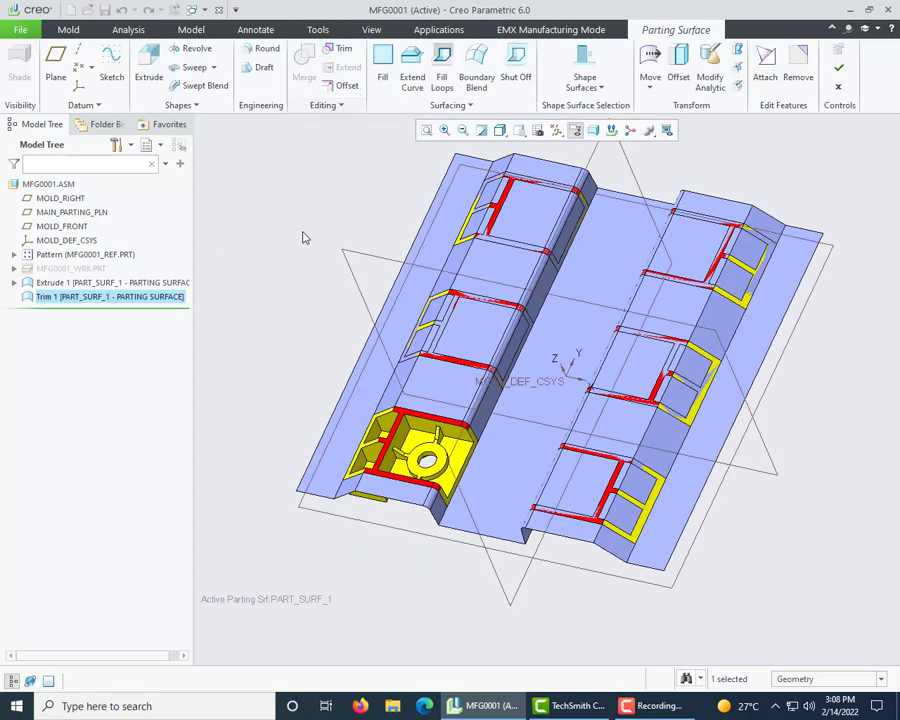
- Start another trim of Extrude 1, chaining the middle -X cavity's front drafted, upper and slanted edges and its outer side edge
left_click(70, 282)
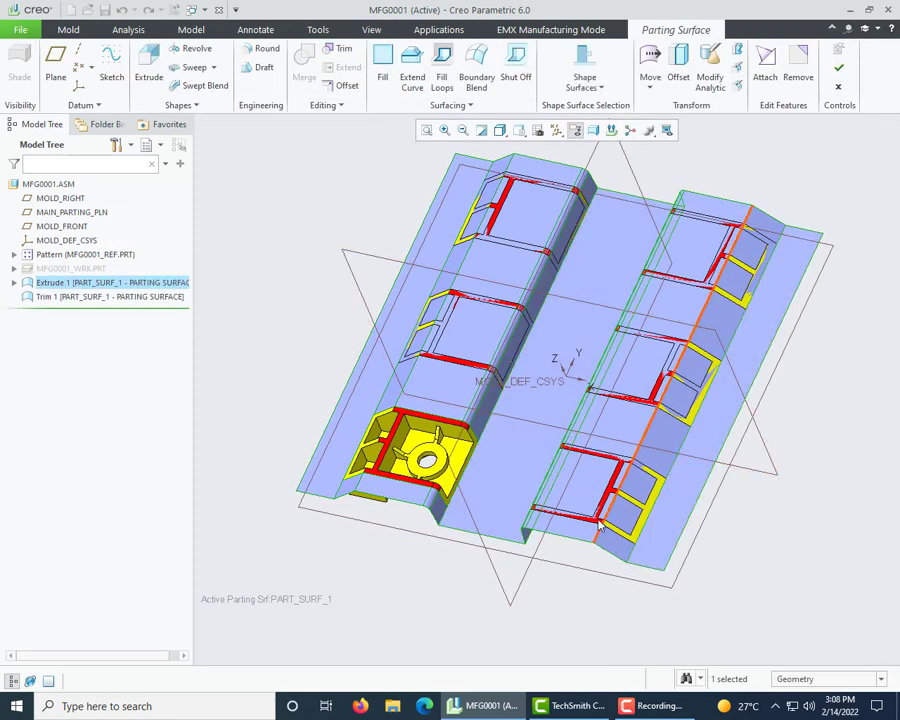
left_click(343, 50)
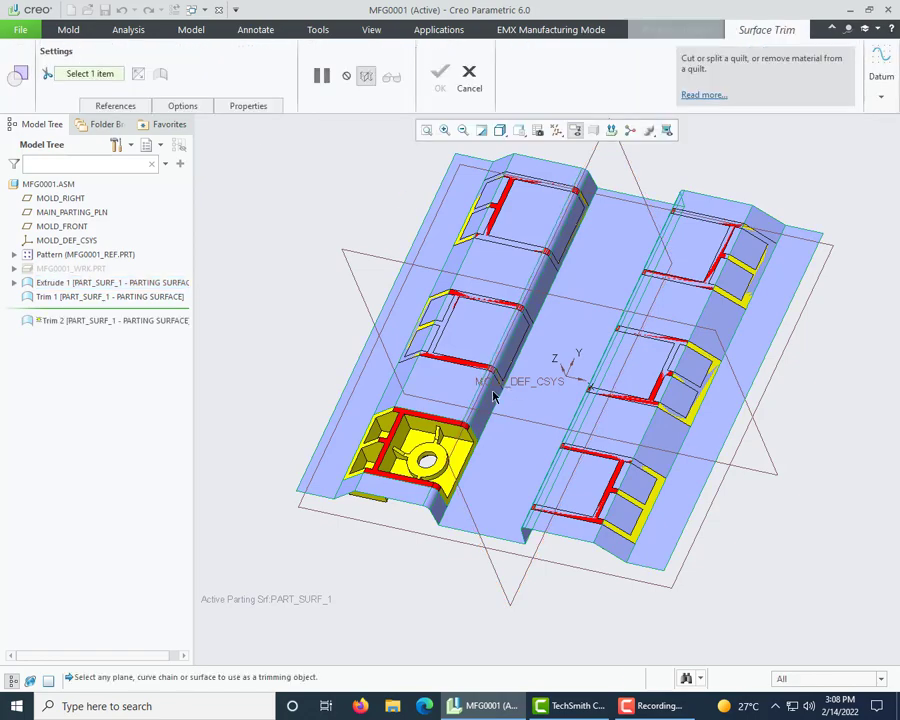
scroll(490, 392, "up", 5)
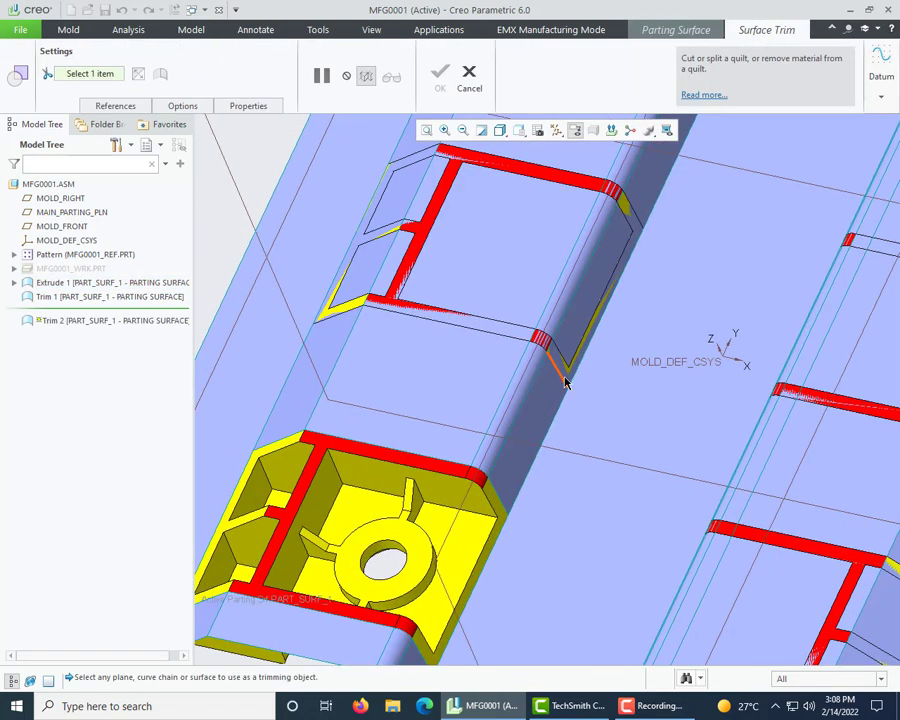
left_click(565, 382)
left_click(514, 340, "shift")
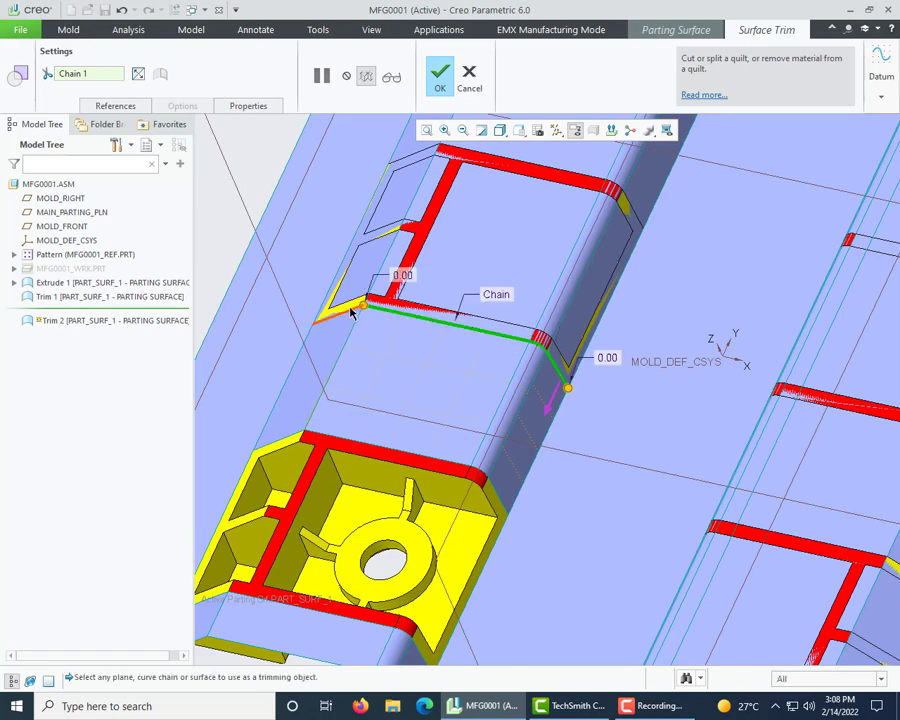
left_click(349, 312, "shift")
left_click(362, 234, "shift")
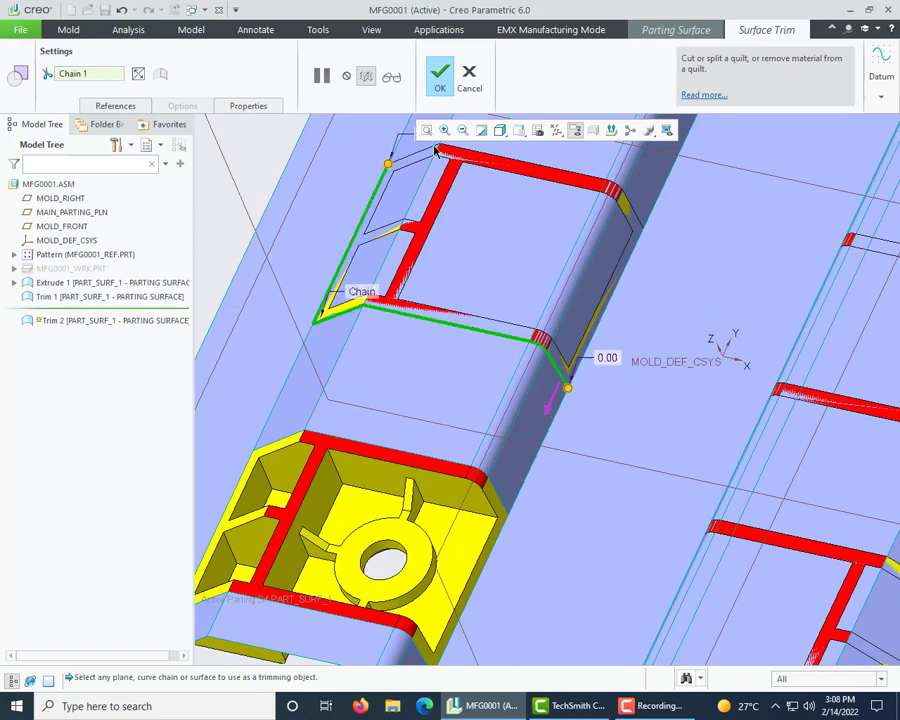
- Close the middle -X cavity's chain along its rear edges and inner lower edge, preview the result and accept the trim
left_click(436, 149, "shift")
left_click(488, 157, "shift")
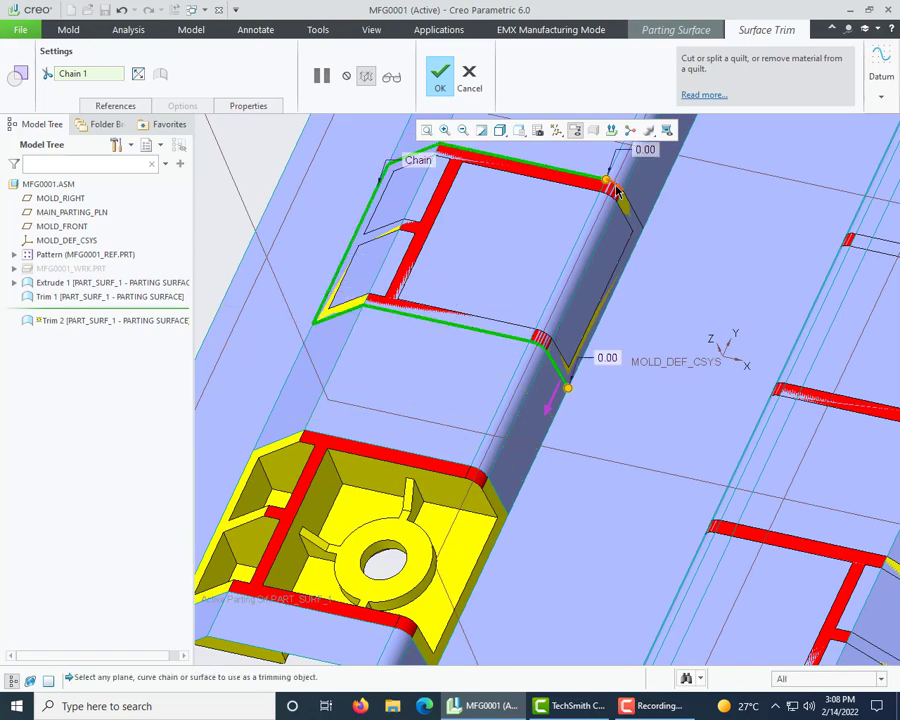
left_click(640, 216, "shift")
left_click(628, 265, "shift")
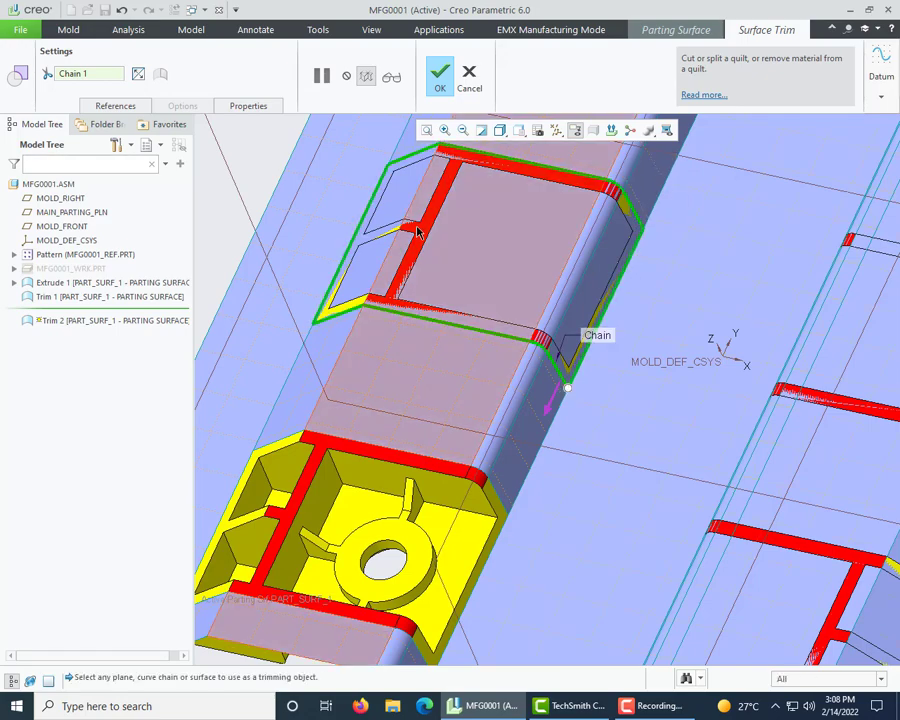
left_click(391, 79)
scroll(416, 323, "up", 5)
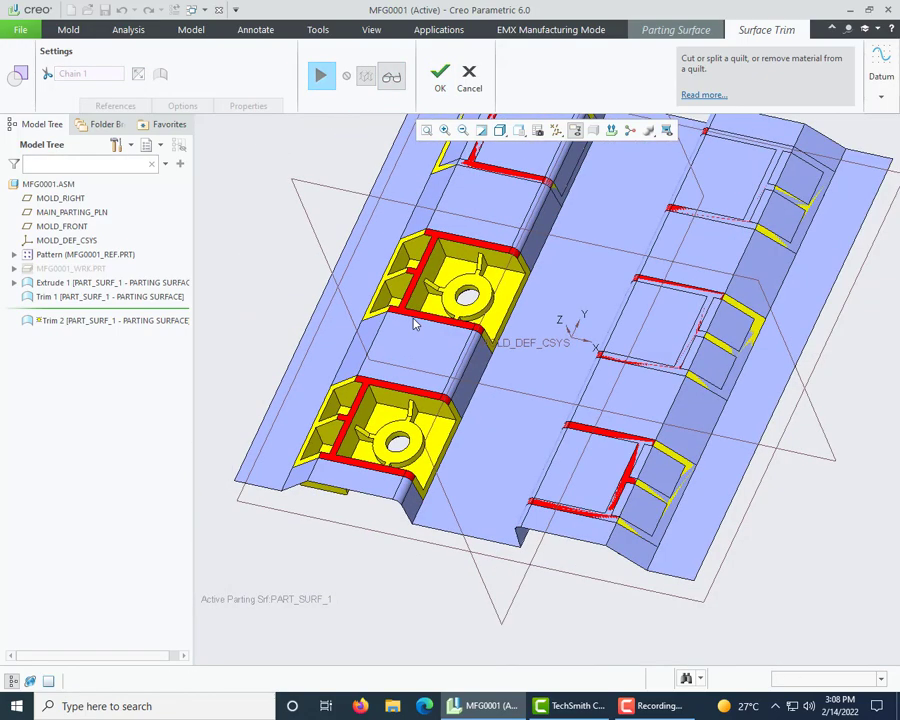
left_click(450, 86)
- Start a third surface trim, chaining the rear -X cavity's front drafted edge, rounded corner, upper edge and slanted edge
scroll(306, 550, "up", 4)
scroll(354, 450, "down", 4)
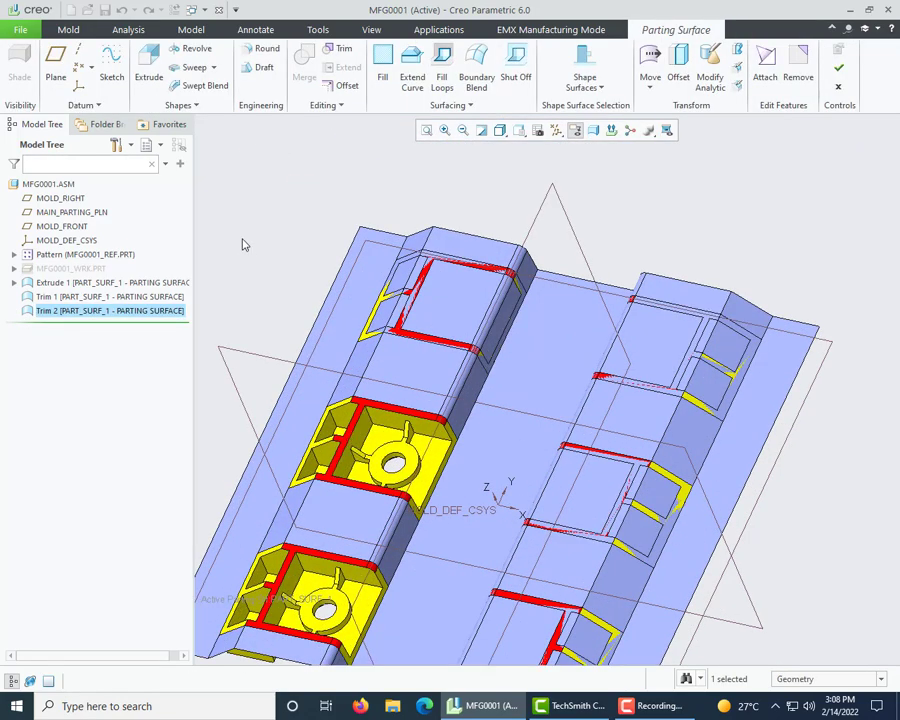
left_click(348, 55)
scroll(484, 372, "down", 5)
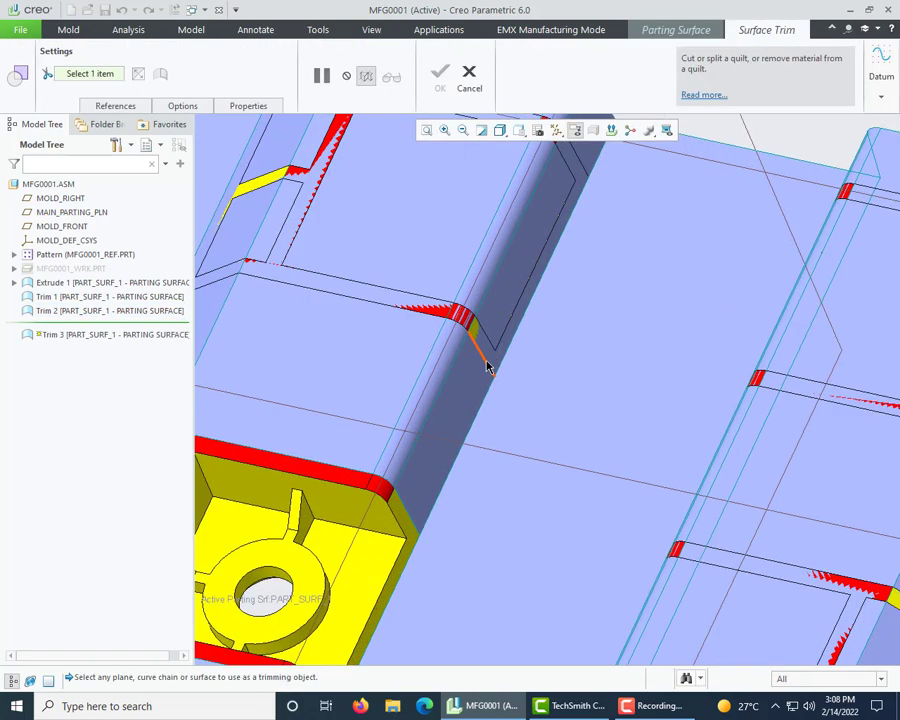
left_click(484, 360)
left_click(460, 326, "shift")
left_click(428, 318, "shift")
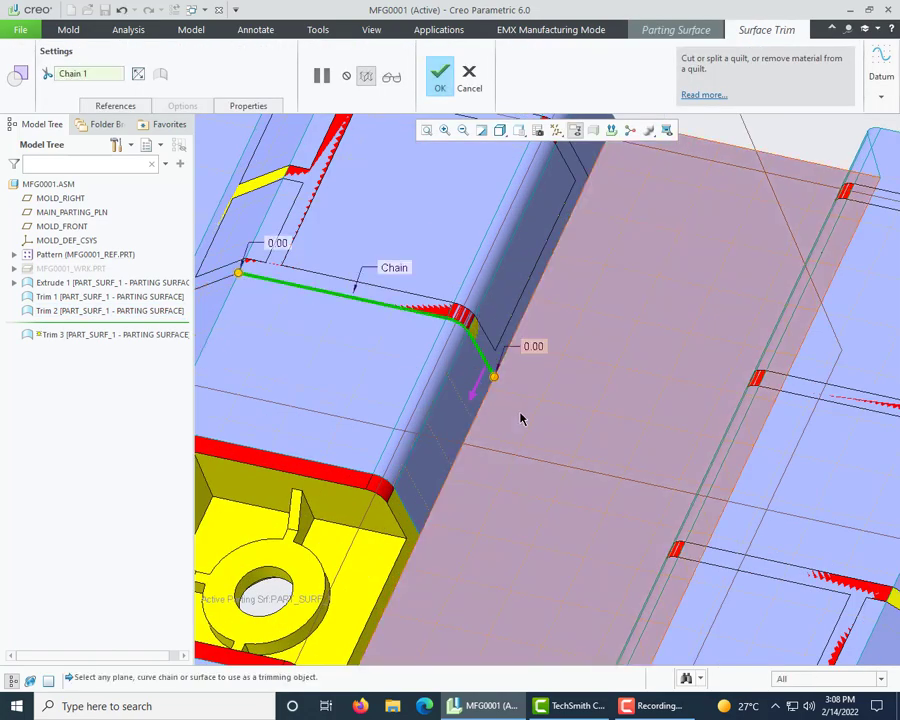
scroll(520, 418, "up", 3)
scroll(374, 356, "down", 3)
left_click(357, 358, "shift")
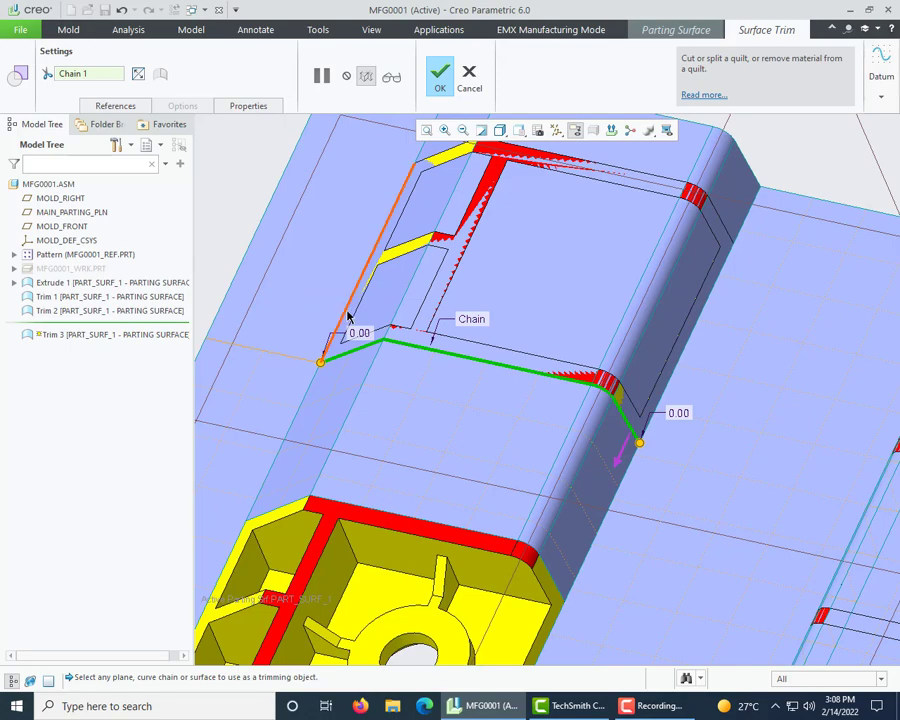
- Close the rear -X cavity's chain along its outer side, rear and inner lower edges, preview the result and accept the trim
left_click(348, 316, "shift")
left_click(438, 157, "shift")
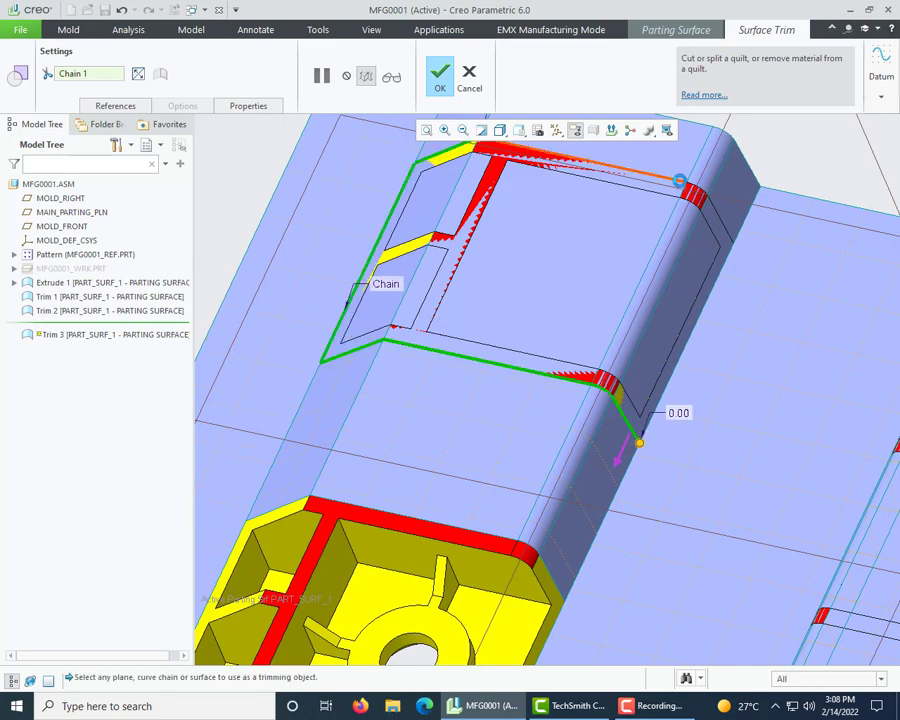
left_click(680, 181, "shift")
left_click(694, 184, "shift")
left_click(714, 209, "shift")
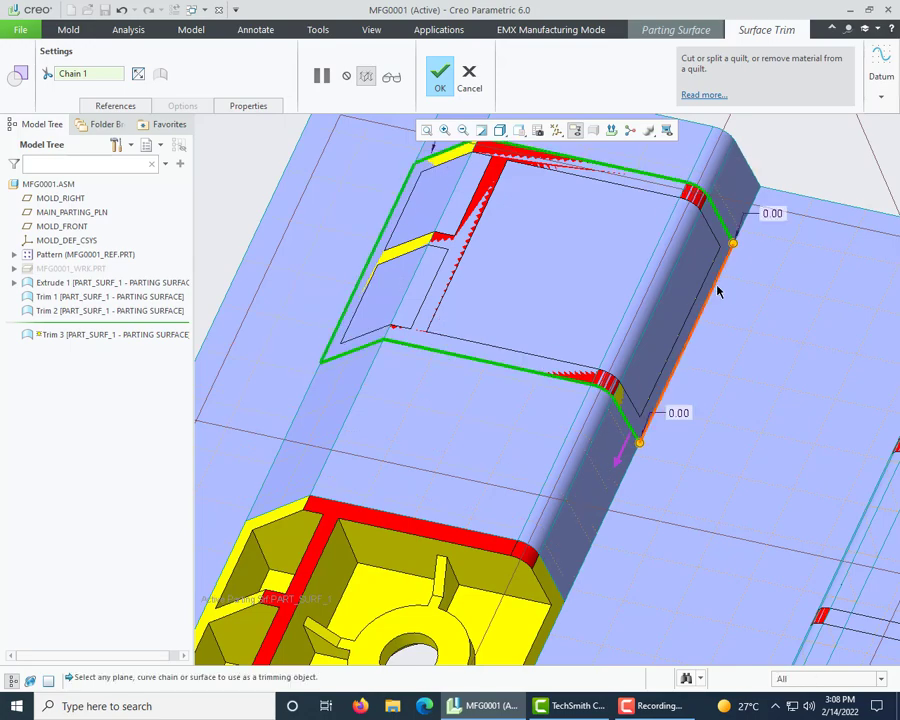
left_click(717, 291, "shift")
left_click(392, 78)
left_click(441, 80)
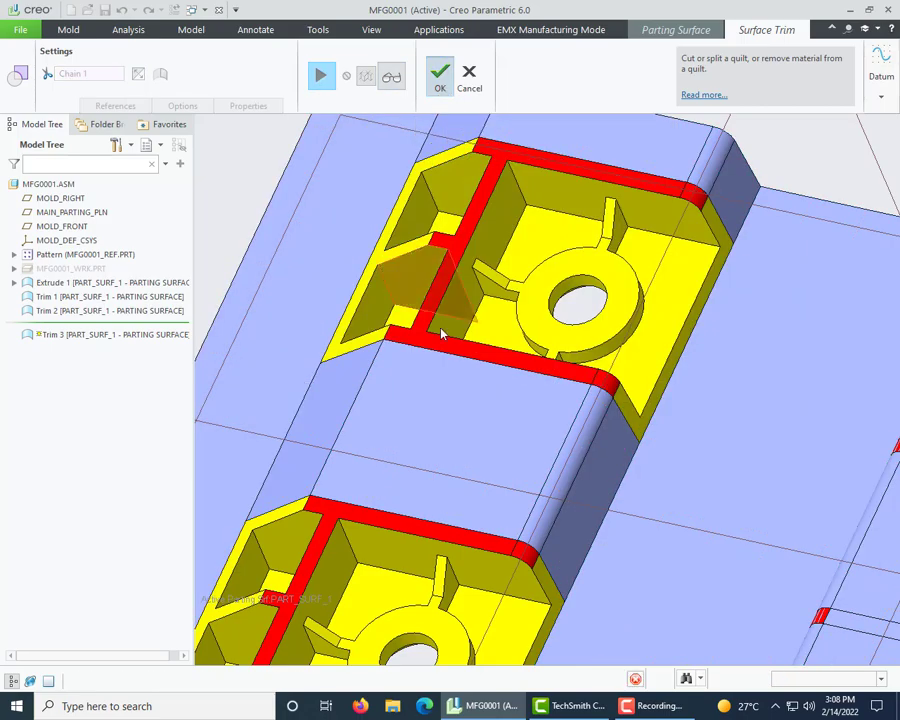
- Start a surface trim of Extrude 1 with the front +X cavity's inner drafted edge as the trimming reference
middle_click_drag(437, 337, 522, 376)
scroll(524, 374, "down", 4)
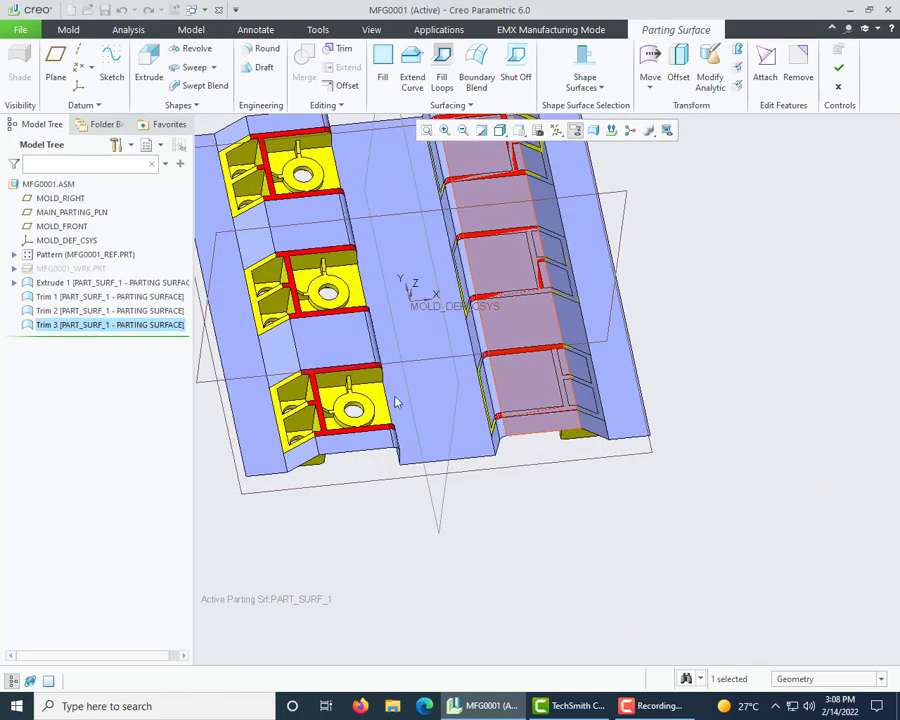
left_click(83, 285)
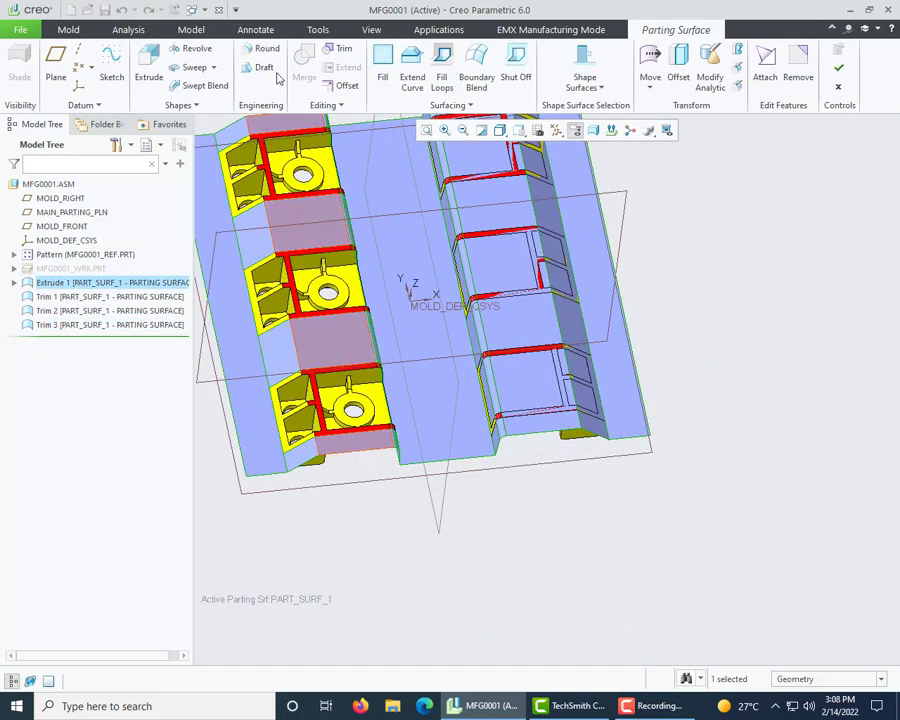
left_click(343, 52)
scroll(510, 435, "down", 3)
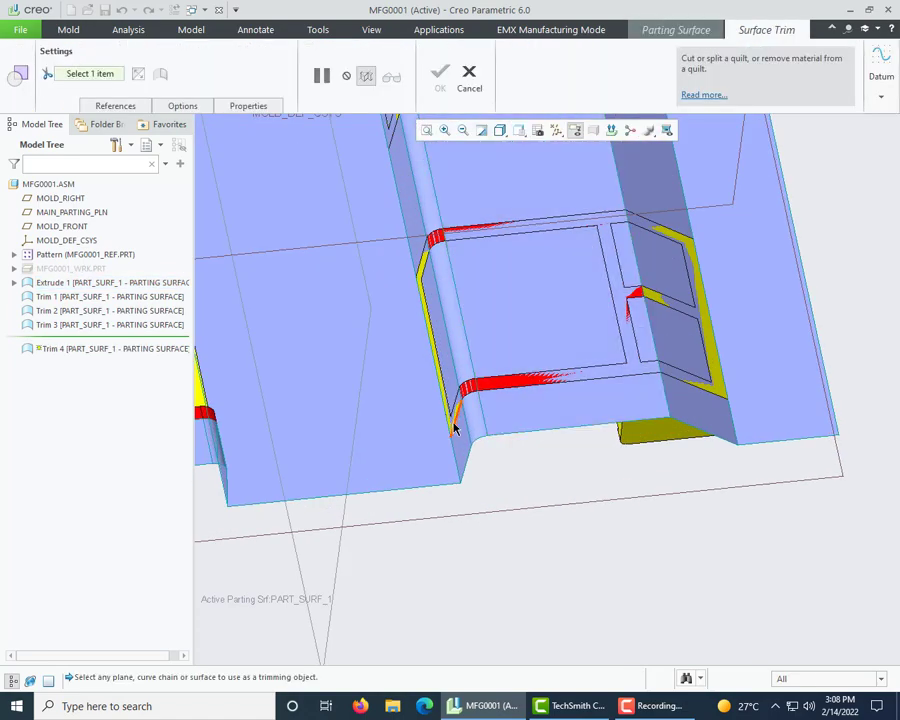
left_click(455, 428)
- Extend the chain into a closed loop around the front +X cavity's outline, preview the result and accept the trim
left_click_drag(474, 402, 418, 262)
scroll(428, 245, "down", 2)
left_click_drag(418, 334, 406, 446)
scroll(406, 446, "up", 2)
left_click(393, 79)
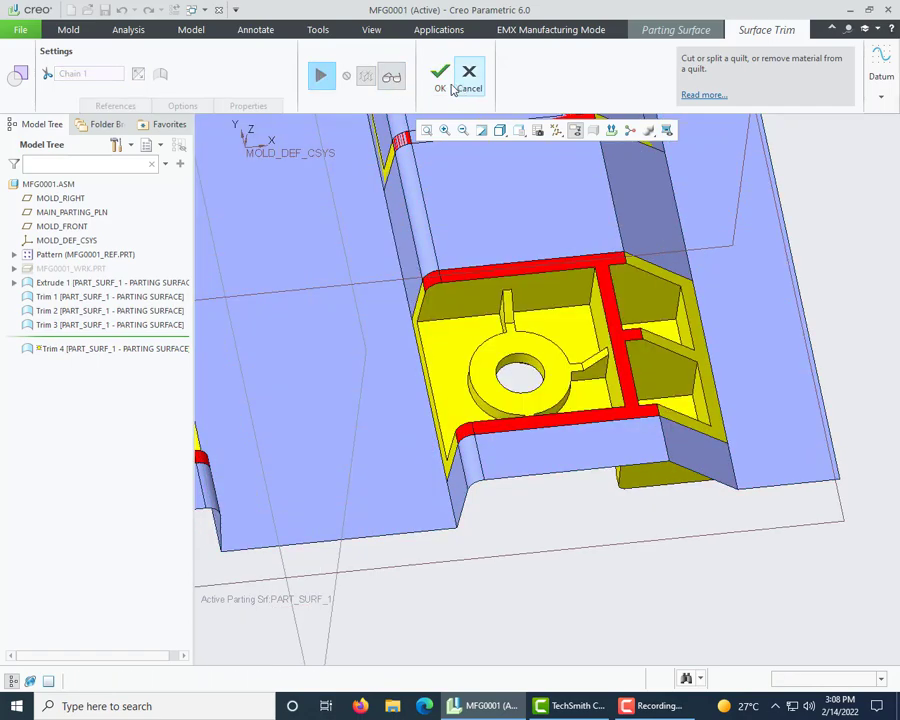
left_click(440, 80)
- Start a fifth surface trim, chaining the middle +X cavity's front drafted, rounded, upper and slanted edges and its outer side edge
scroll(585, 575, "up", 4)
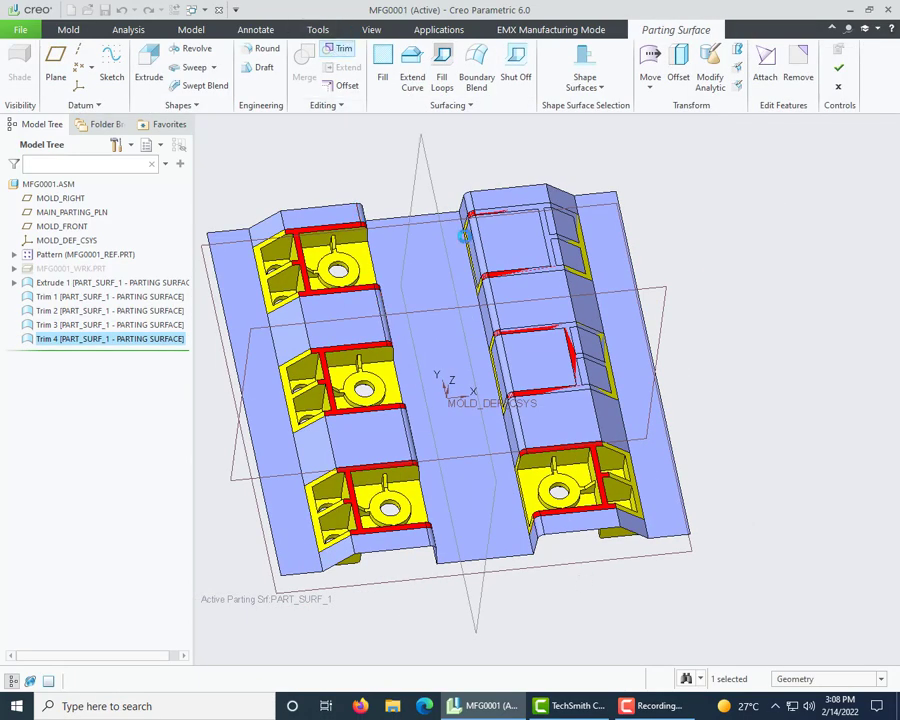
left_click(337, 52)
scroll(544, 400, "down", 5)
left_click(500, 453)
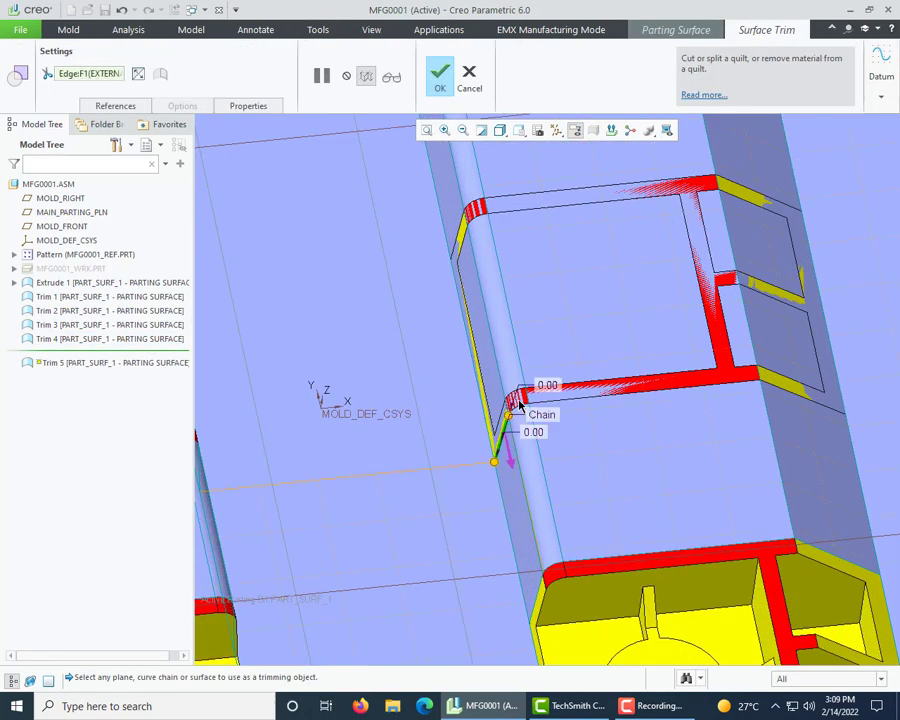
left_click(519, 406, "shift")
left_click(572, 404, "shift")
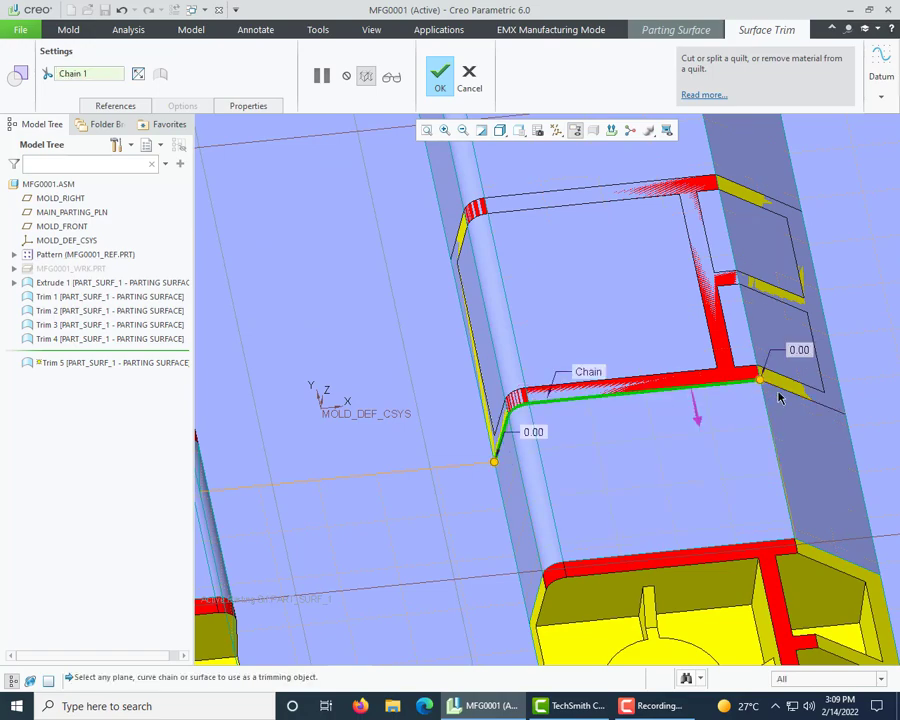
left_click(810, 395, "shift")
left_click(835, 365, "shift")
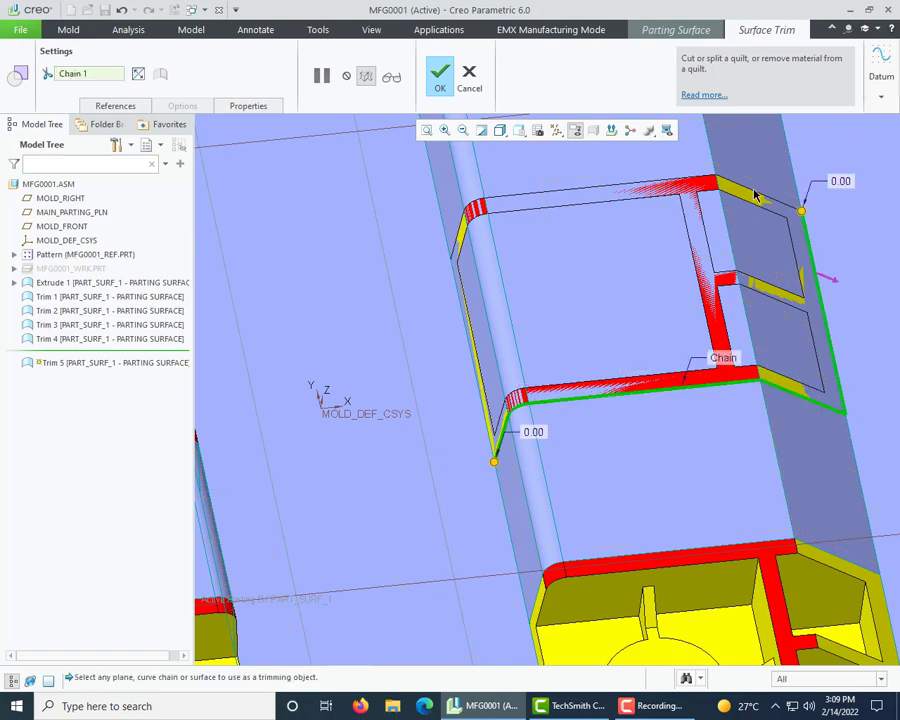
- Close the middle +X cavity's chain along its rear slanted, upper and drafted edges and inner lower edge, and accept the trim
left_click(757, 196, "shift")
left_click(651, 181, "shift")
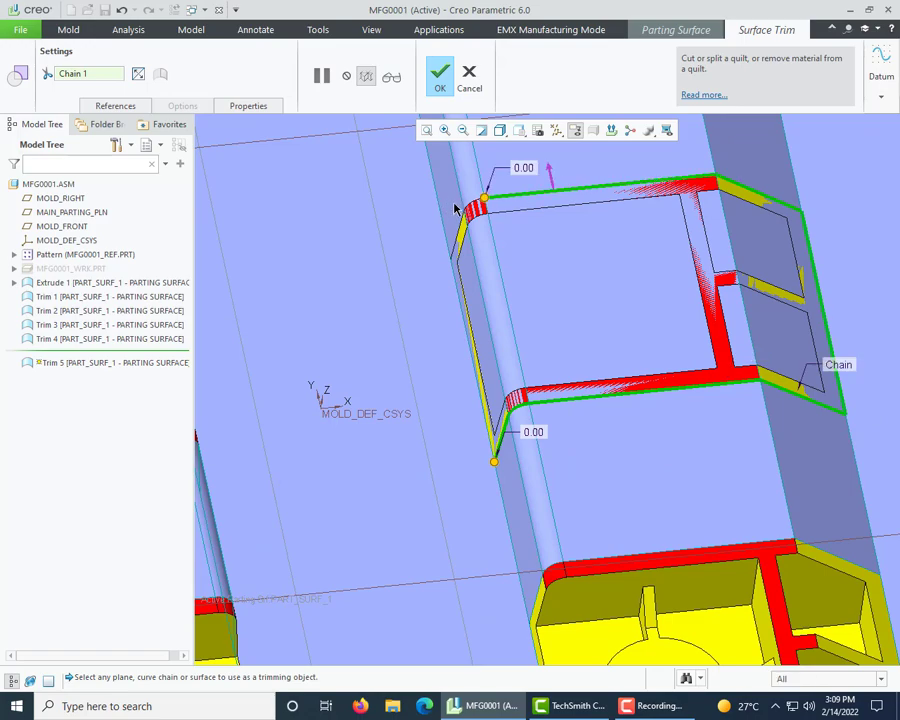
left_click(458, 235, "shift")
left_click(463, 318, "shift")
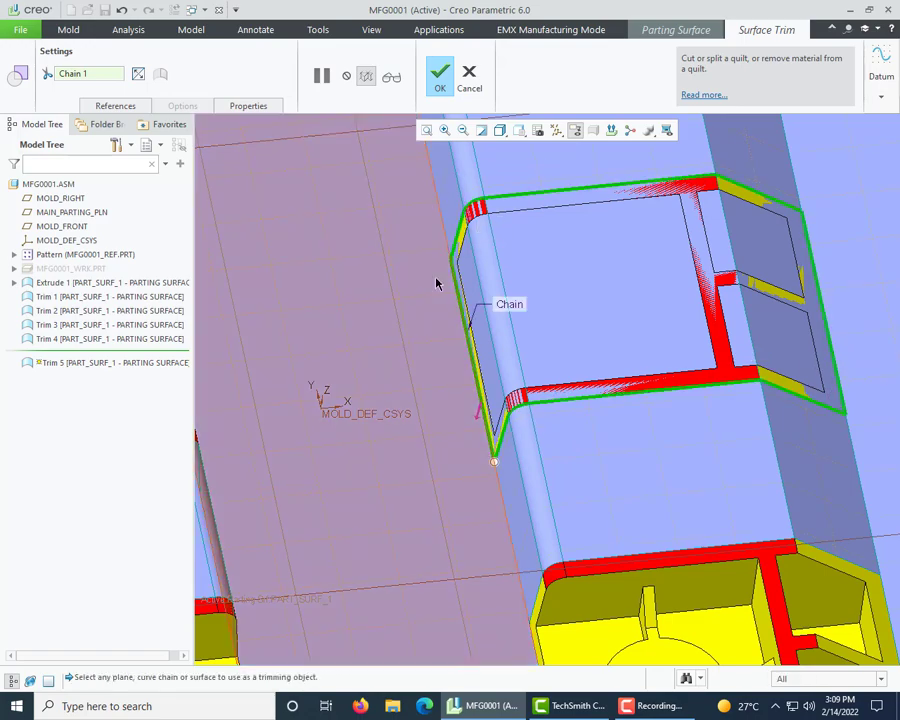
left_click(438, 80)
- Start a sixth surface trim, chaining the rear +X cavity's front edges, outer side edge and rear slanted edge
scroll(451, 458, "up", 3)
scroll(452, 378, "down", 3)
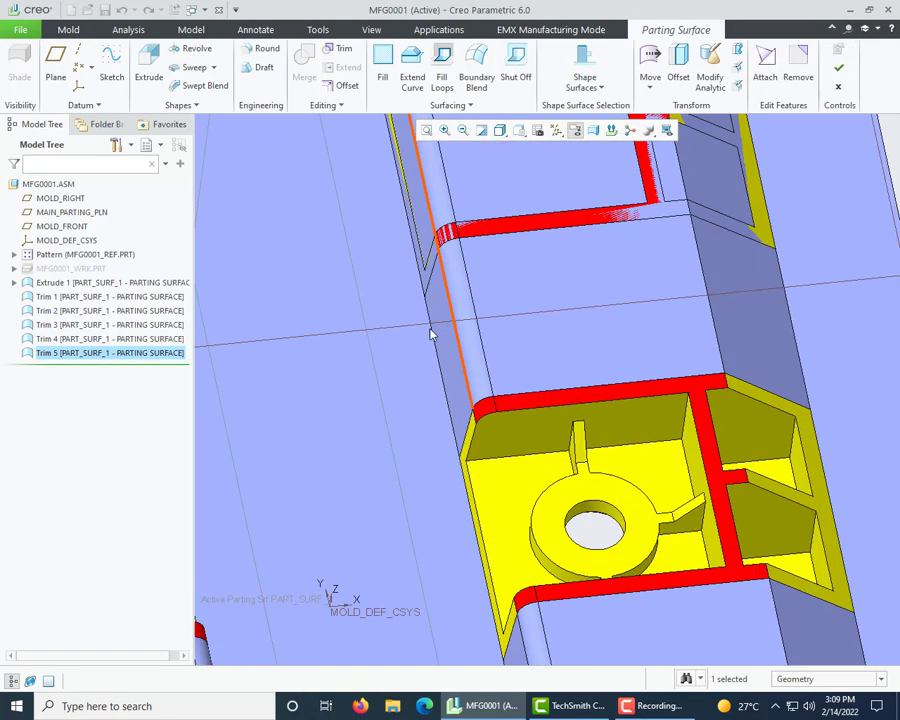
left_click(343, 48)
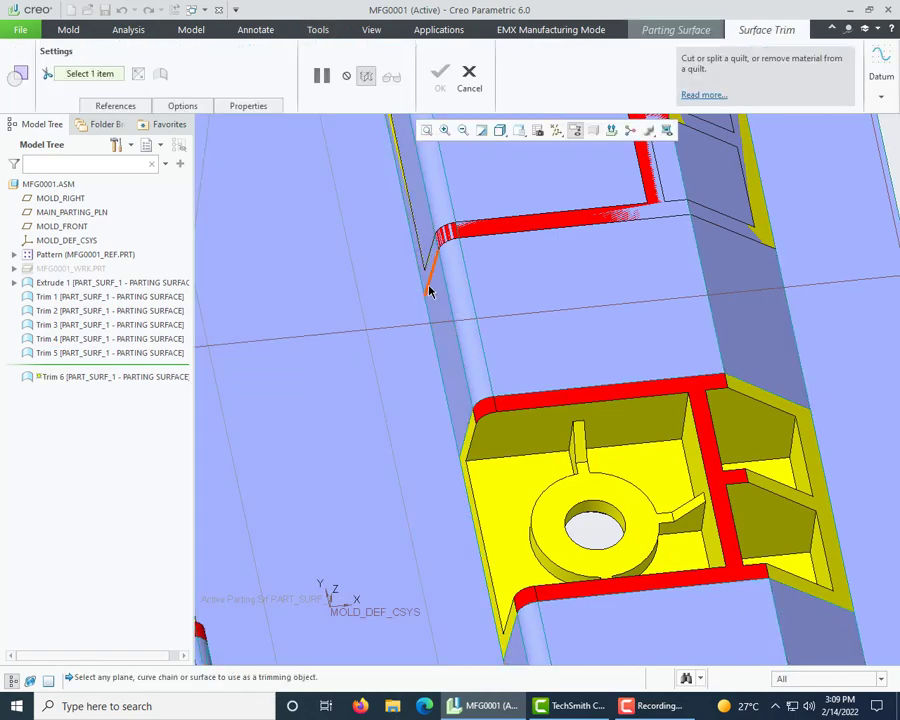
left_click(430, 291)
left_click(451, 240, "shift")
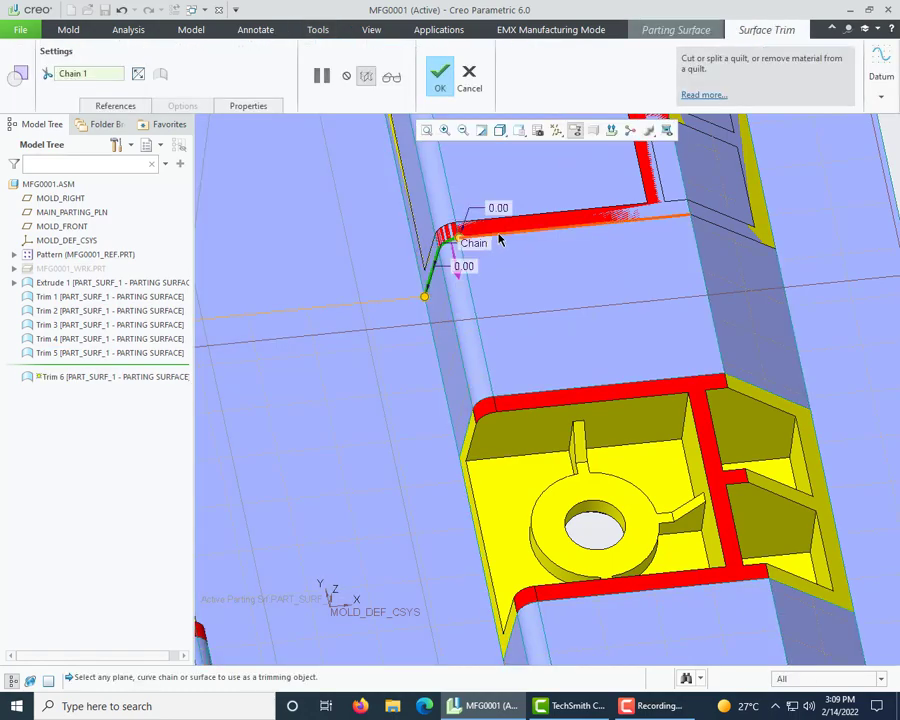
left_click(500, 240, "shift")
middle_click_drag(416, 472, 570, 366)
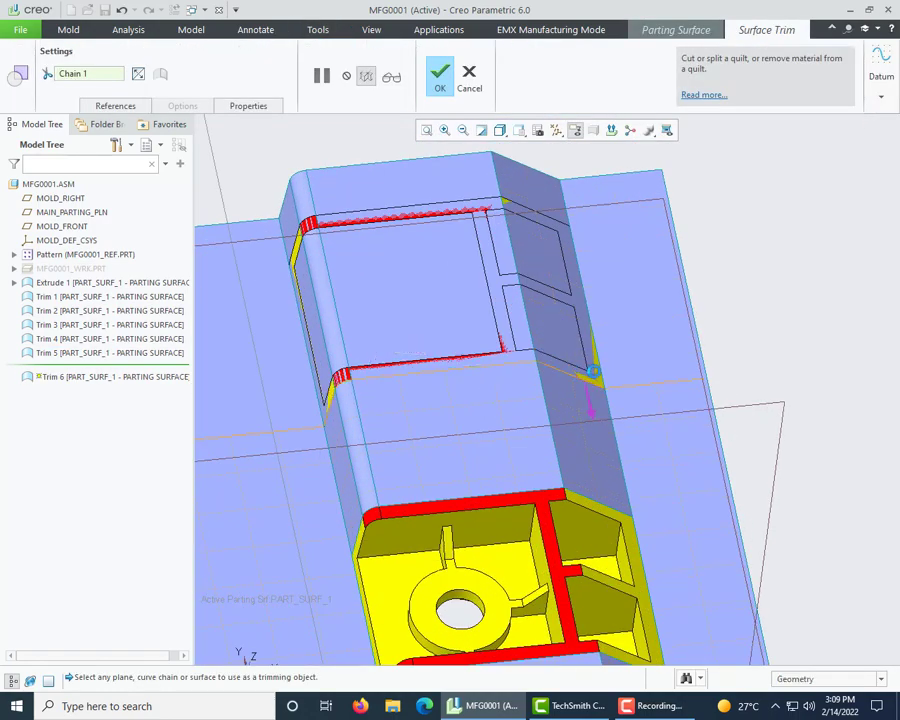
left_click_drag(600, 366, 470, 187)
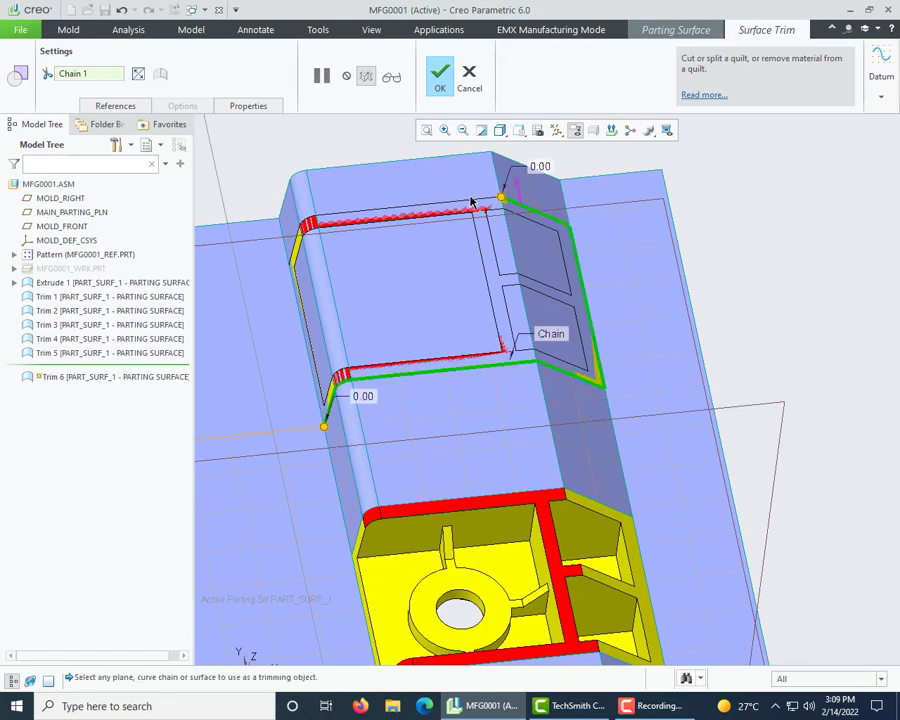
- Close the rear +X cavity's chain along its rear upper and drafted edges, preview the result and accept the trim
left_click(471, 203, "shift")
left_click_drag(313, 216, 282, 243)
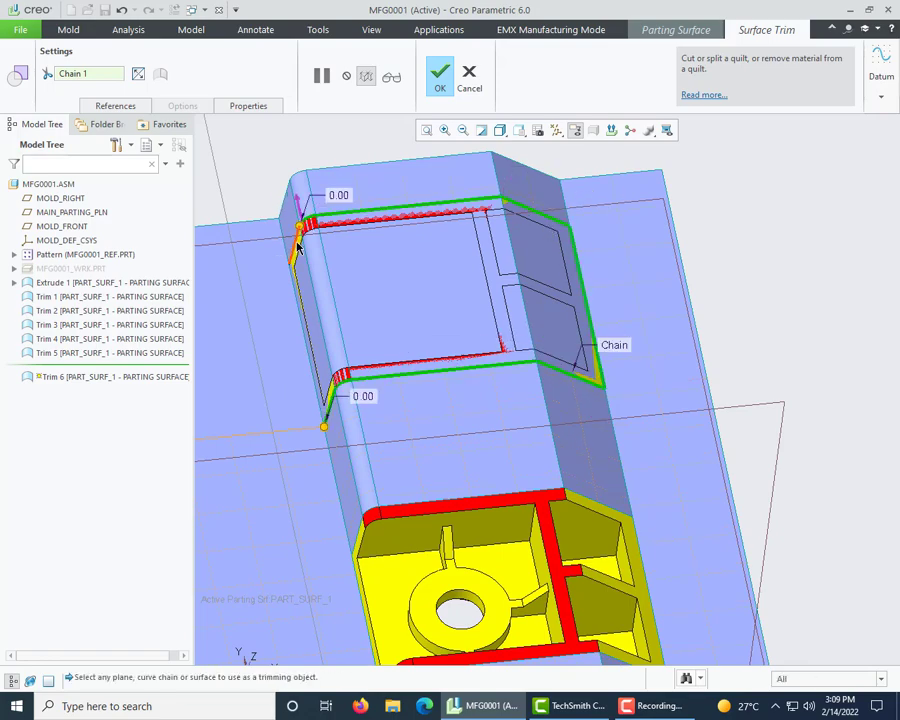
left_click(297, 247, "shift")
left_click(392, 82)
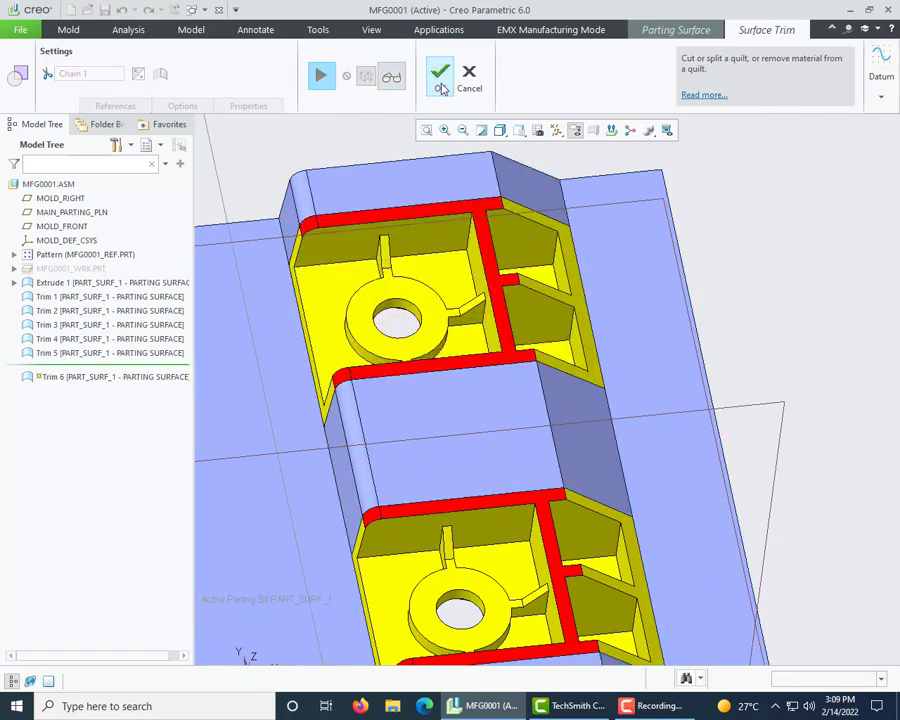
left_click(440, 86)
- Show the workpiece, examine the trimmed parting surface inside it from several sides, and hide the workpiece again
scroll(511, 238, "up", 3)
middle_click_drag(591, 354, 440, 279)
scroll(440, 279, "down", 3)
middle_click_drag(496, 322, 512, 305)
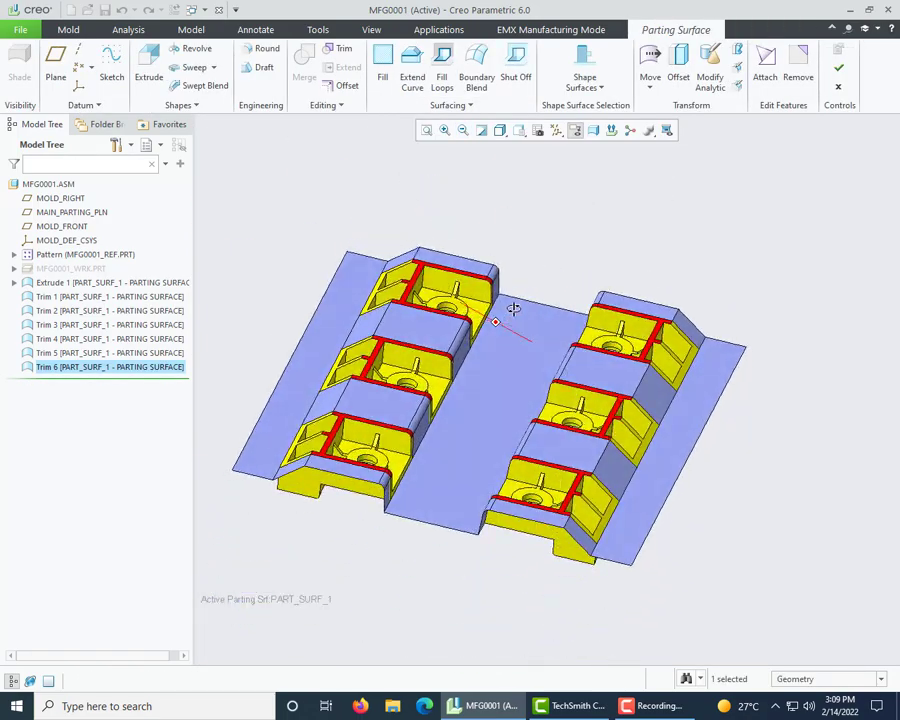
right_click(62, 269)
left_click(88, 234)
mouse_move(261, 260)
middle_mouse_down()
mouse_move(291, 362)
mouse_move(478, 492)
mouse_move(455, 470)
mouse_move(476, 452)
middle_mouse_up()
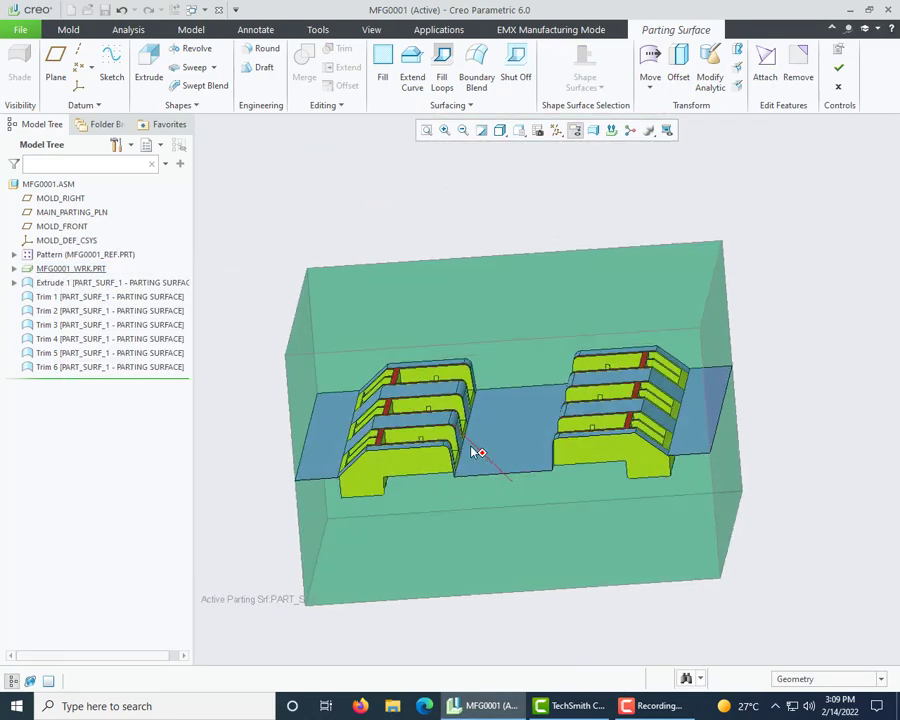
middle_click_drag(445, 607, 484, 629)
middle_click_drag(391, 556, 498, 566)
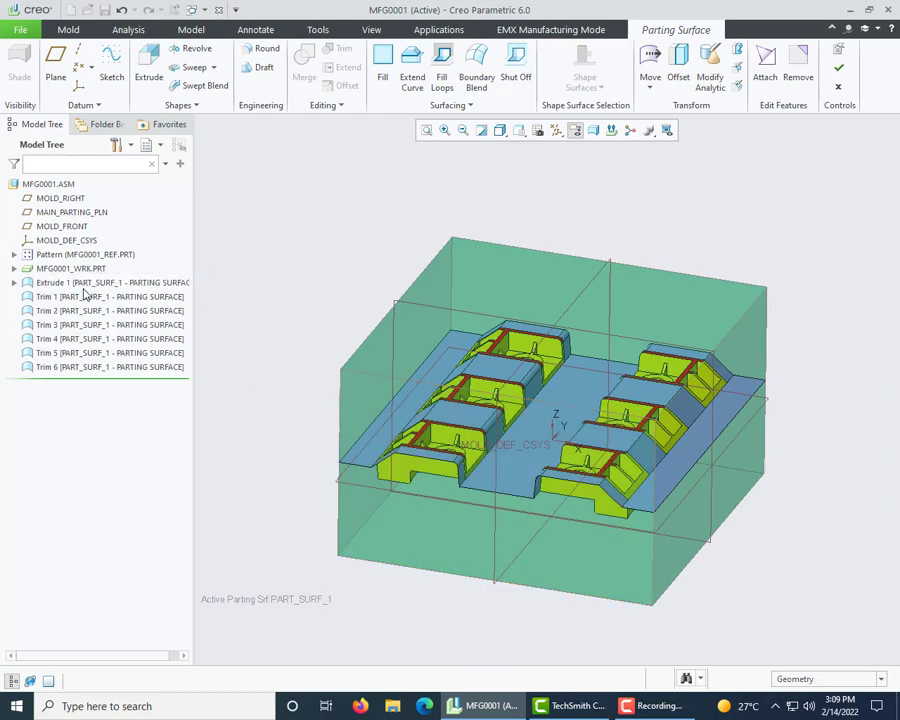
right_click(96, 271)
left_click(112, 242)
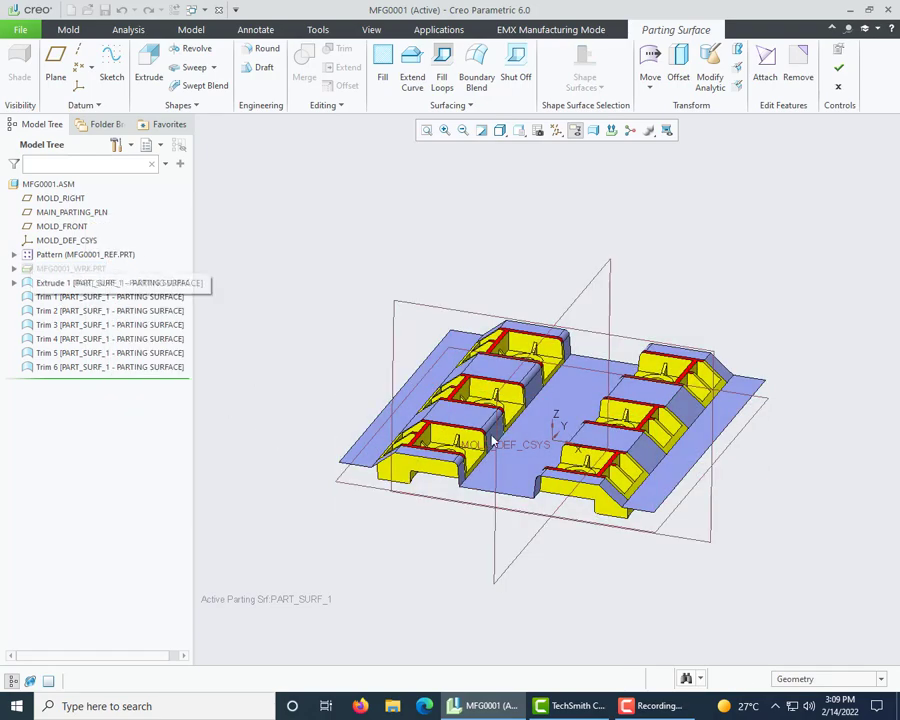
- Start a Fill Loops feature with the rear -X cavity's part as the reference model
middle_click_drag(492, 438, 440, 490)
scroll(448, 466, "down", 3)
scroll(449, 465, "down", 2)
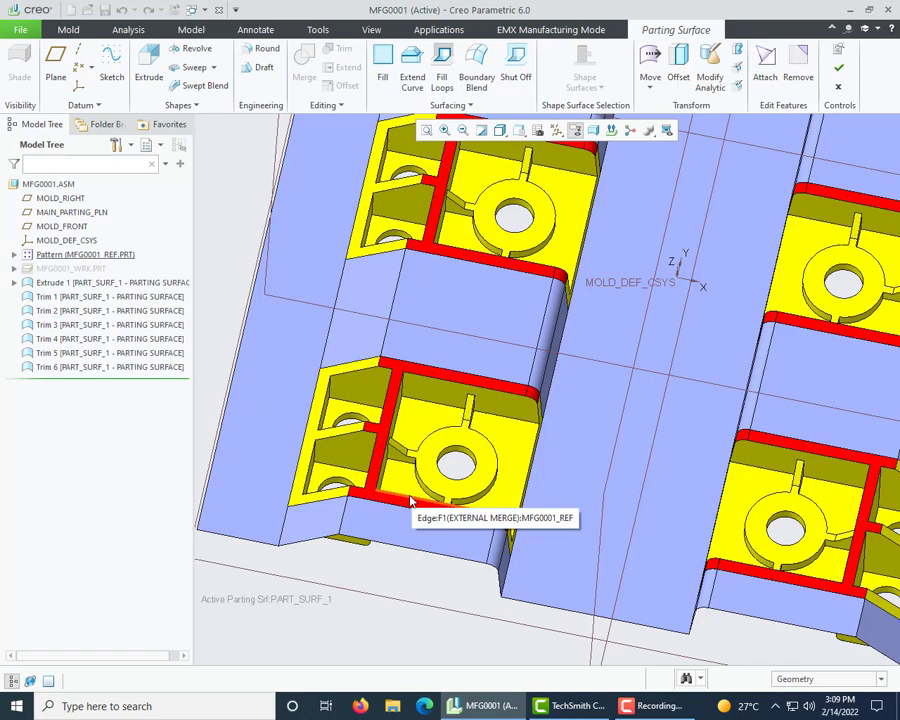
key("ctrl+d")
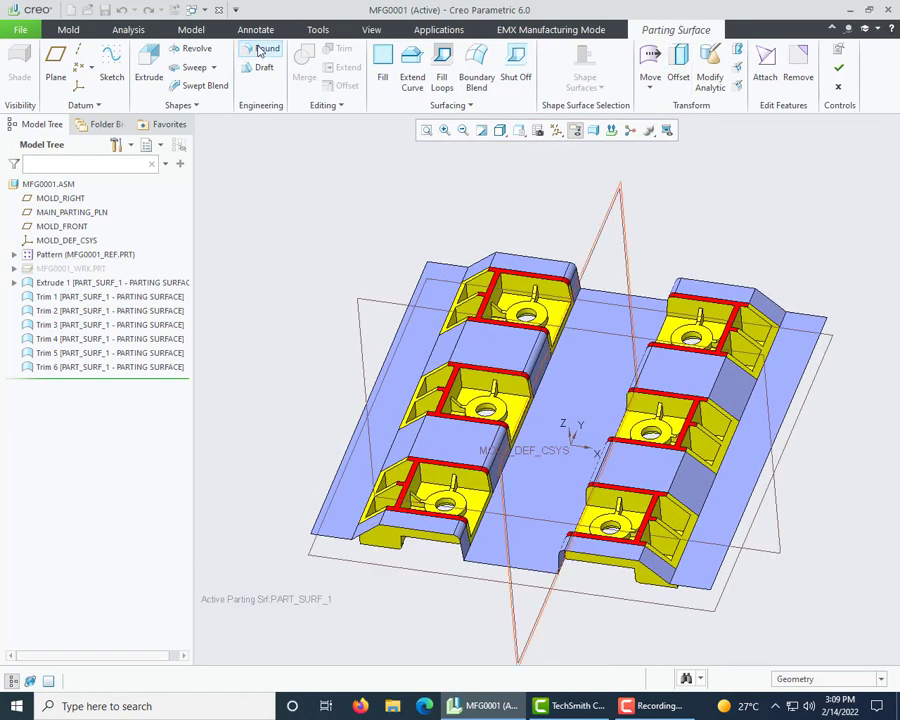
left_click(443, 66)
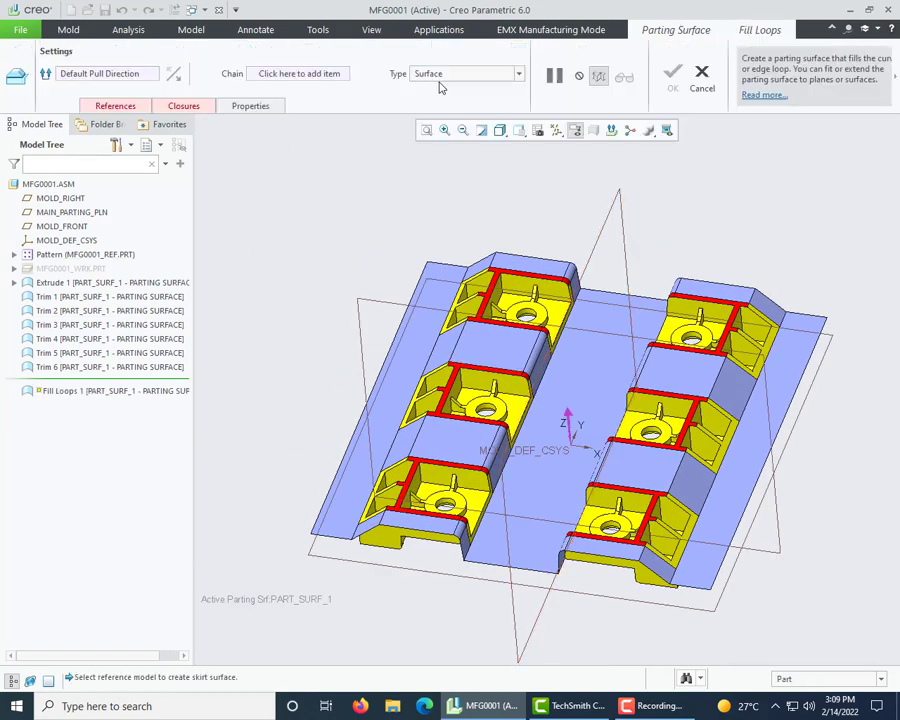
scroll(382, 198, "up", 3)
scroll(313, 217, "down", 3)
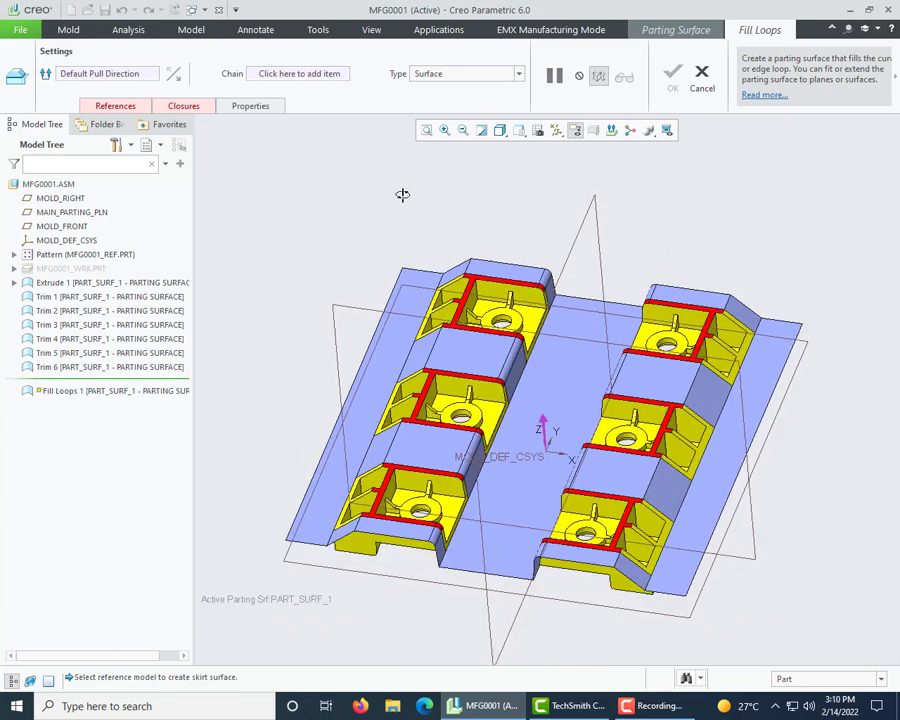
middle_click_drag(402, 195, 400, 290)
scroll(305, 518, "up", 2)
scroll(430, 265, "down", 3)
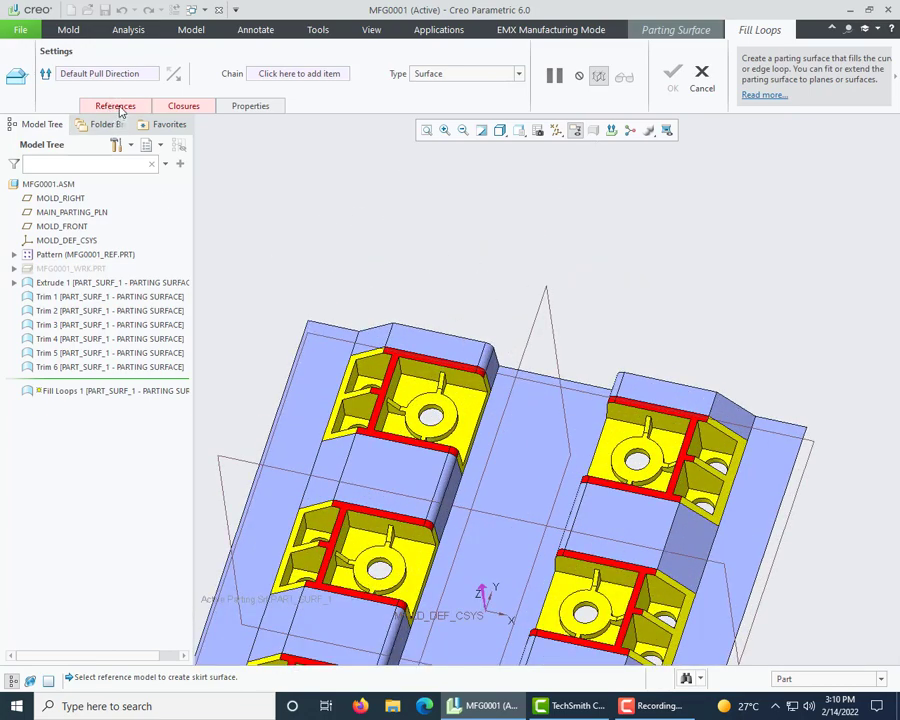
left_click(120, 111)
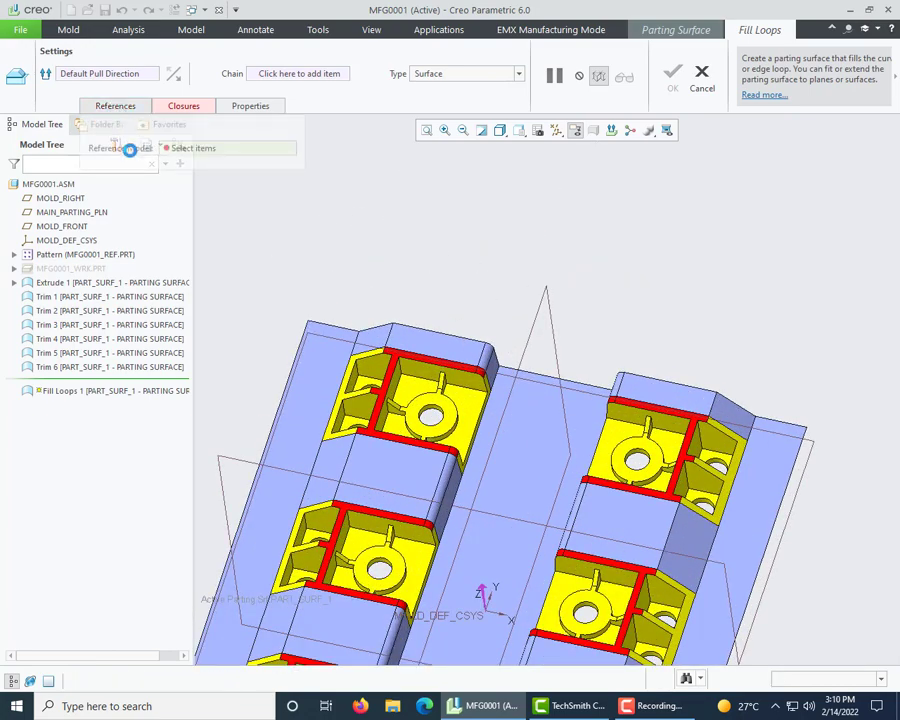
left_click(408, 410)
scroll(578, 286, "up", 2)
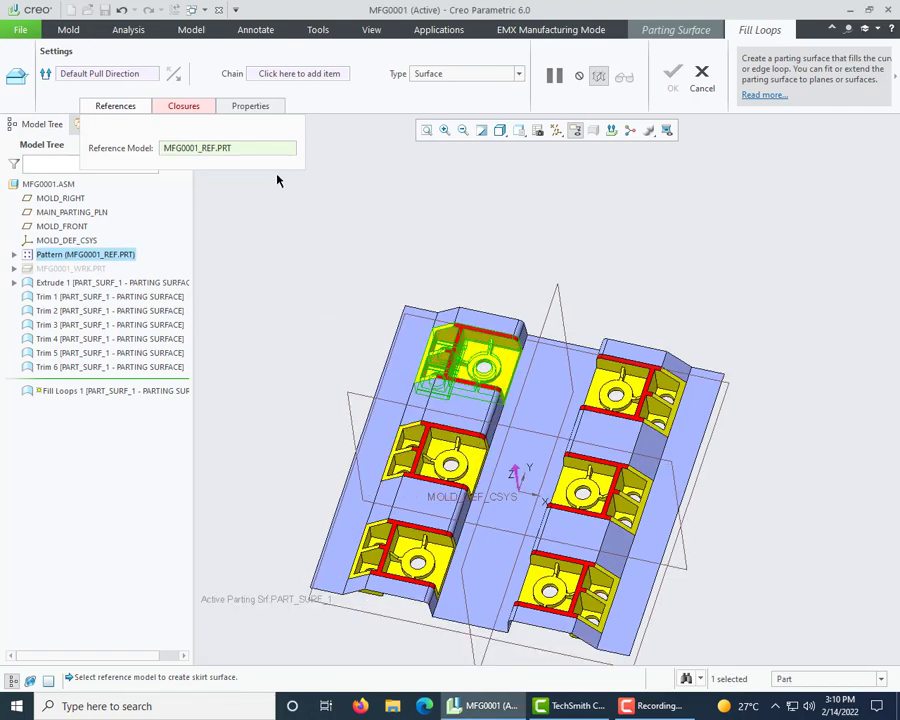
- Chain the rim edges of the rear -X cavity's central boss hole into a closed loop to fill
left_click(268, 82)
scroll(458, 393, "down", 5)
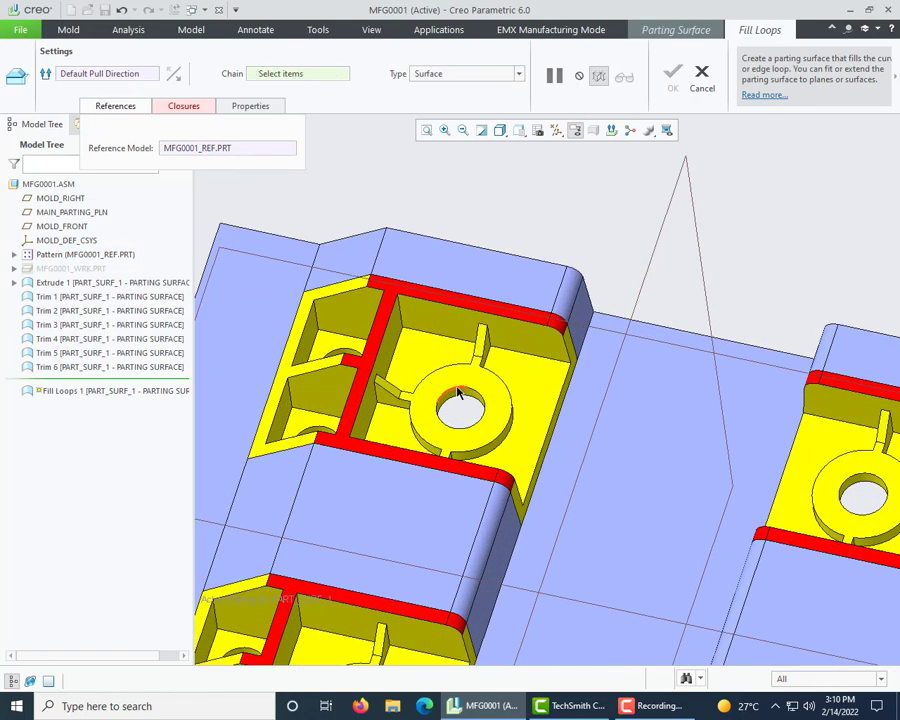
left_click(458, 393)
scroll(456, 395, "down", 5)
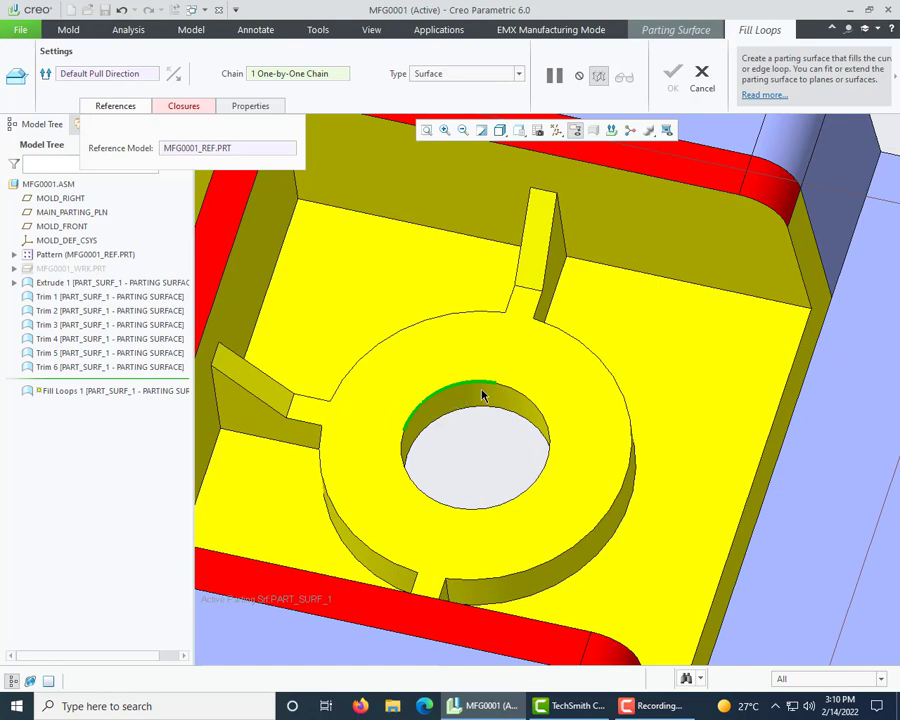
left_click(521, 389, "shift")
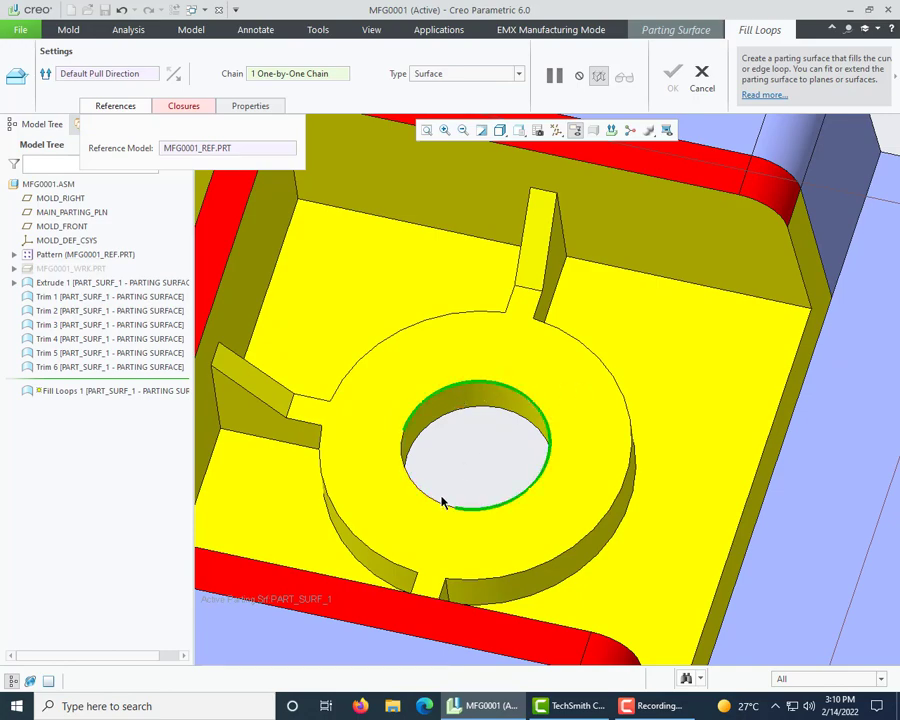
scroll(560, 392, "up", 5)
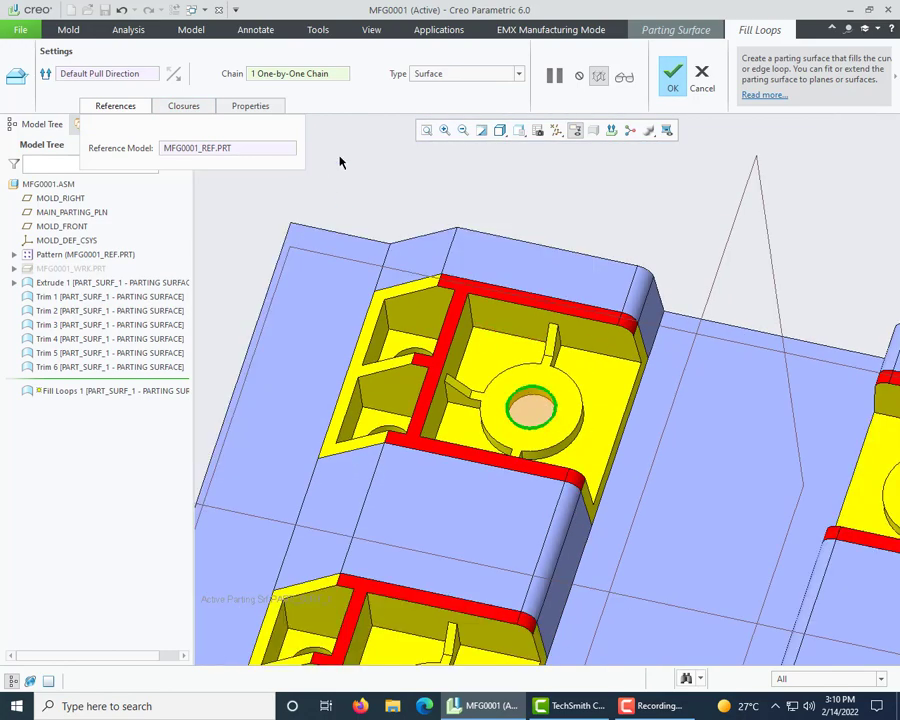
- Add a second closed chain around the hole in the rear -X cavity's rear side pocket
middle_click_drag(438, 395, 416, 350)
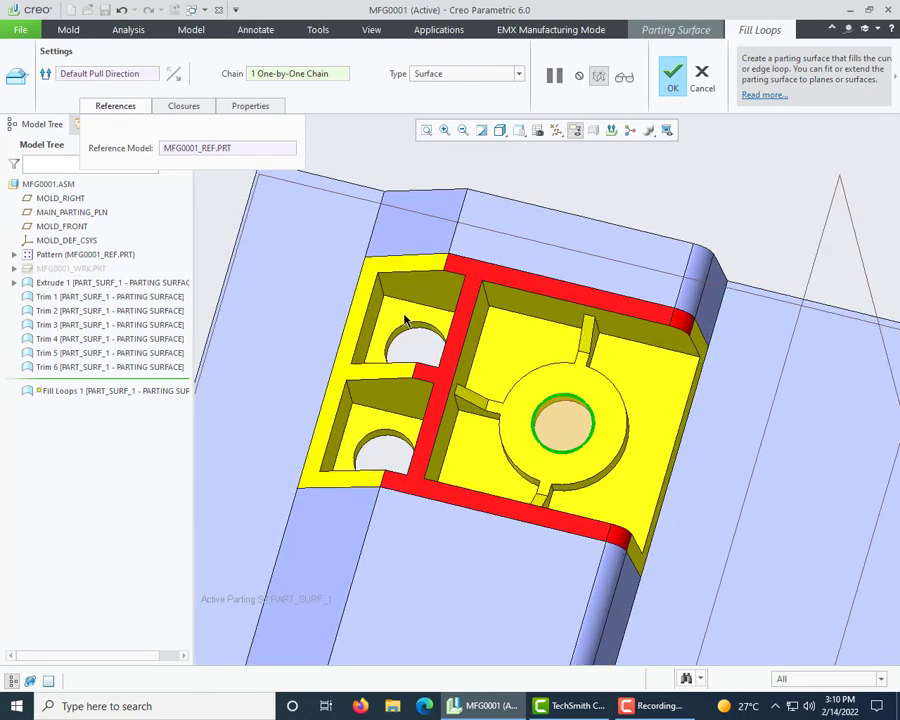
scroll(405, 325, "down", 3)
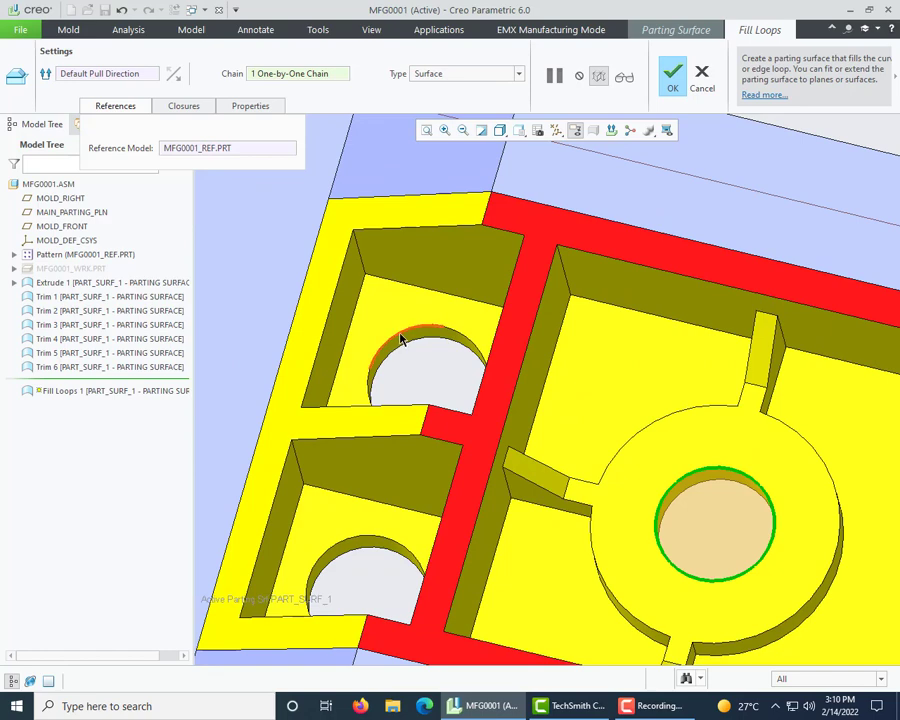
left_click(401, 337, "ctrl")
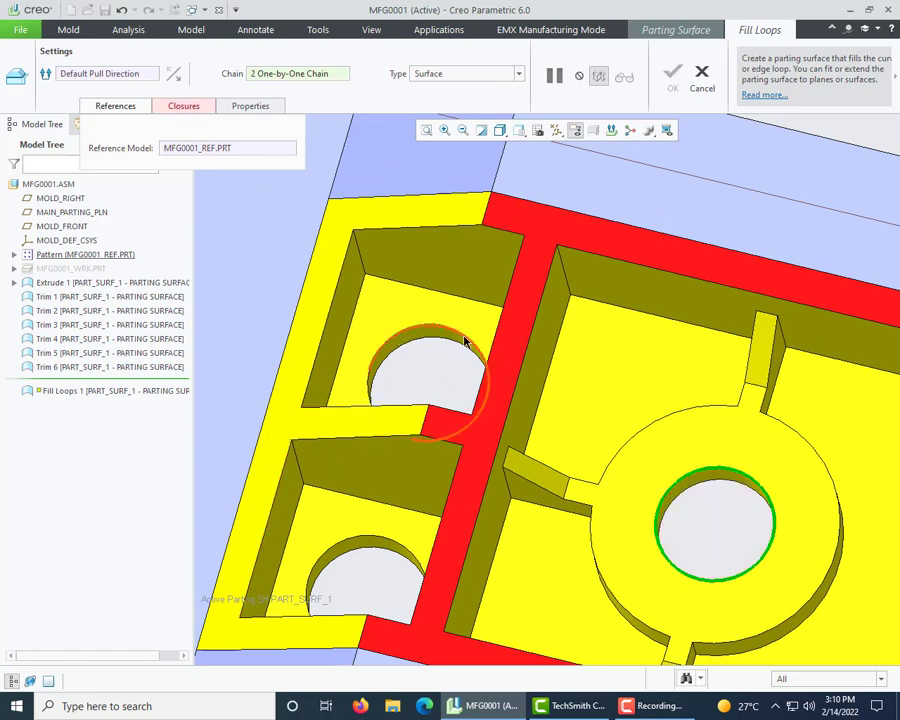
left_click(368, 398, "shift")
scroll(401, 356, "up", 3)
scroll(372, 414, "down", 2)
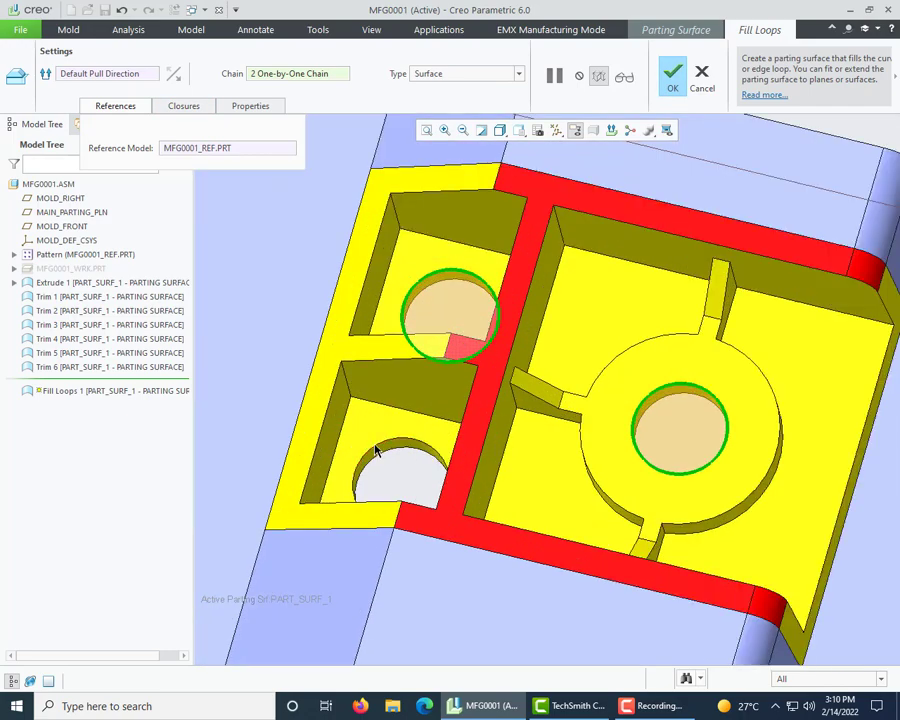
- Add a third closed chain around the hole in the rear -X cavity's front side pocket and accept the fill
left_click(379, 441)
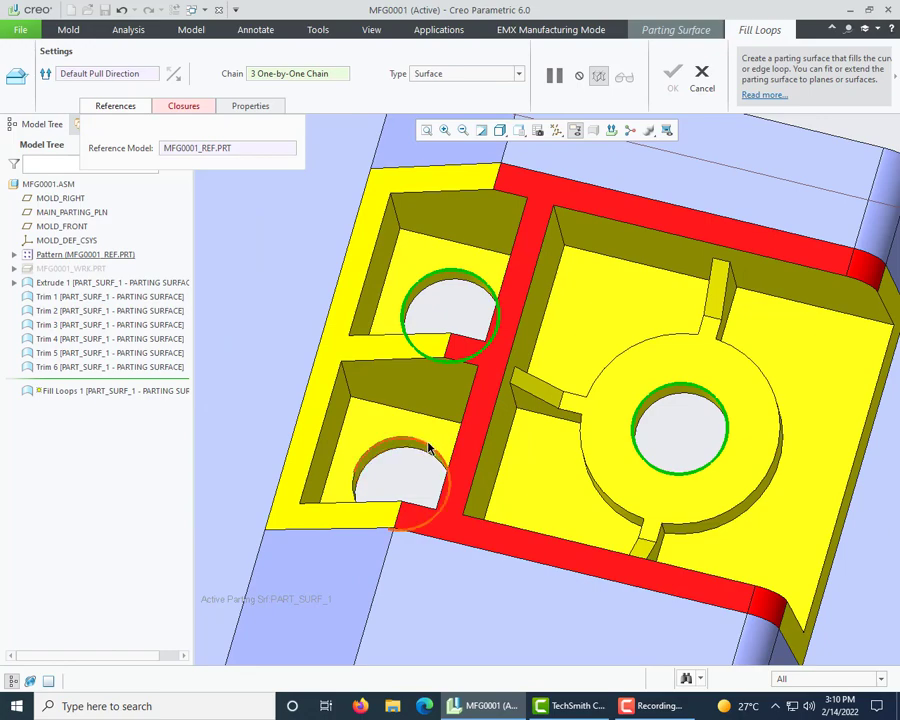
left_click(355, 488, "shift")
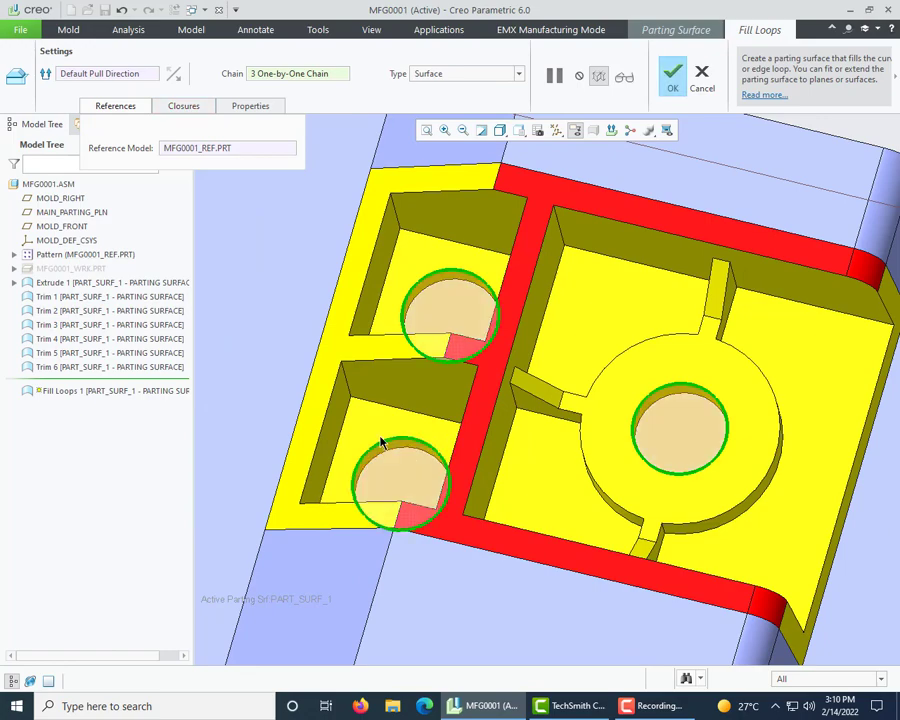
scroll(384, 444, "up", 3)
left_click(667, 93)
middle_click_drag(558, 192, 575, 201)
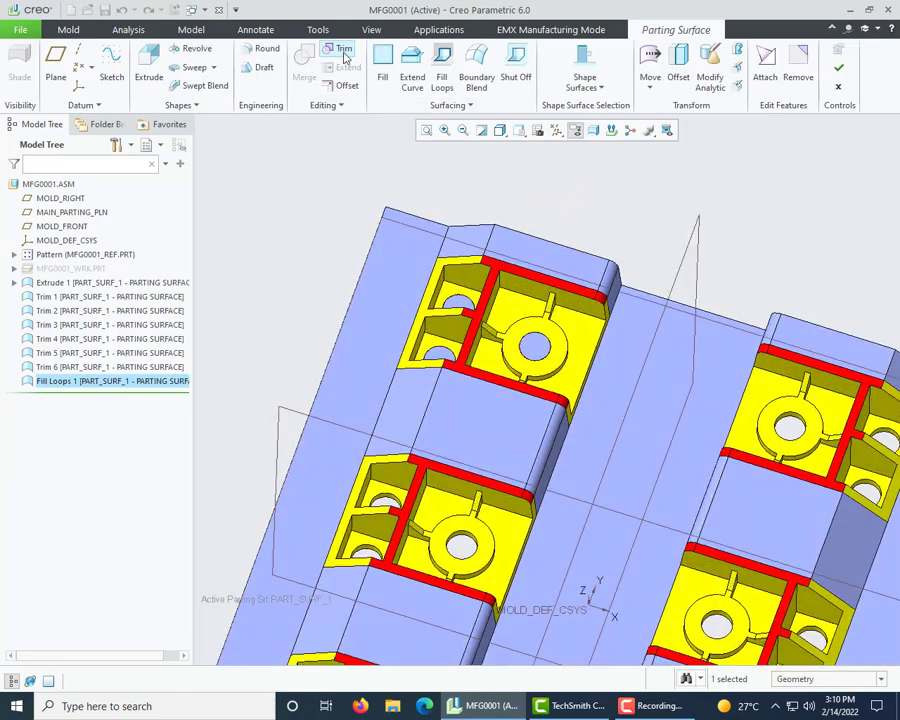
- Start a second Fill Loops feature on the middle -X cavity's part and chain its central boss hole's rim
left_click(443, 66)
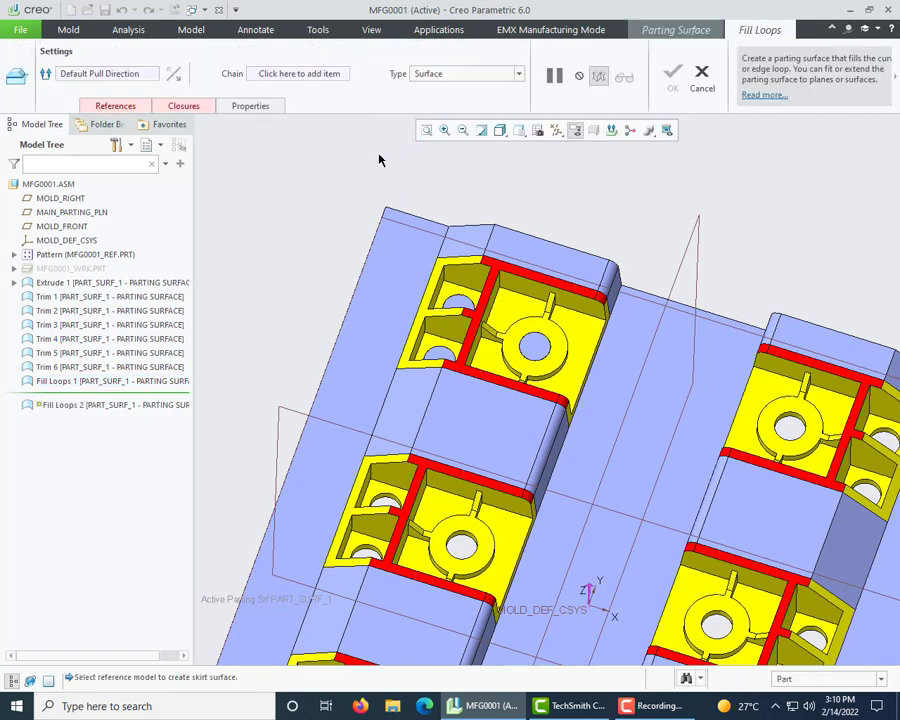
left_click(460, 520)
left_click(296, 76)
scroll(502, 450, "up", 3)
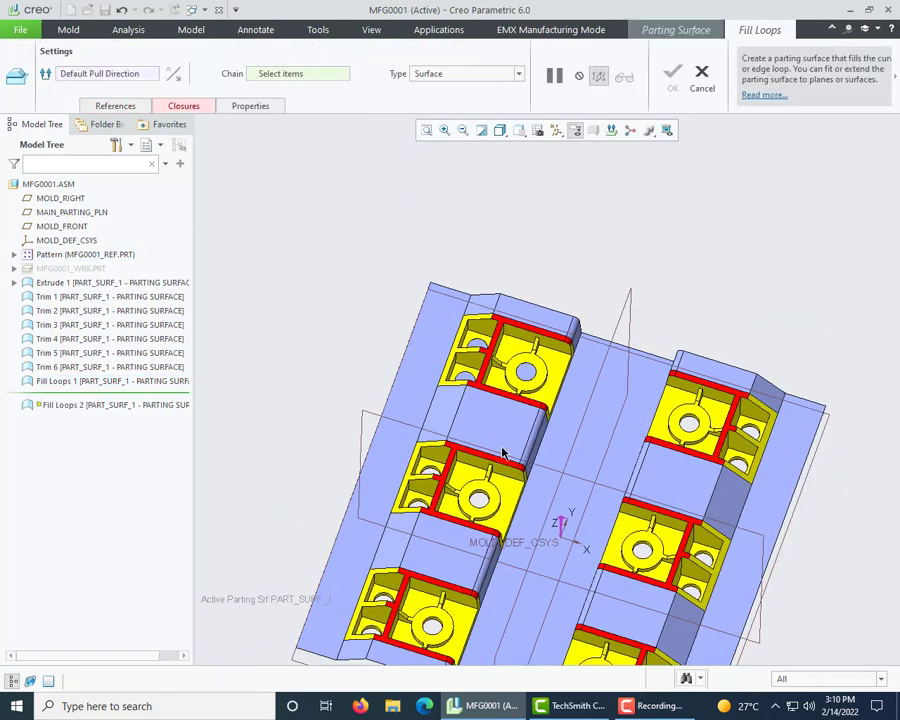
scroll(490, 490, "down", 7)
left_click(488, 478)
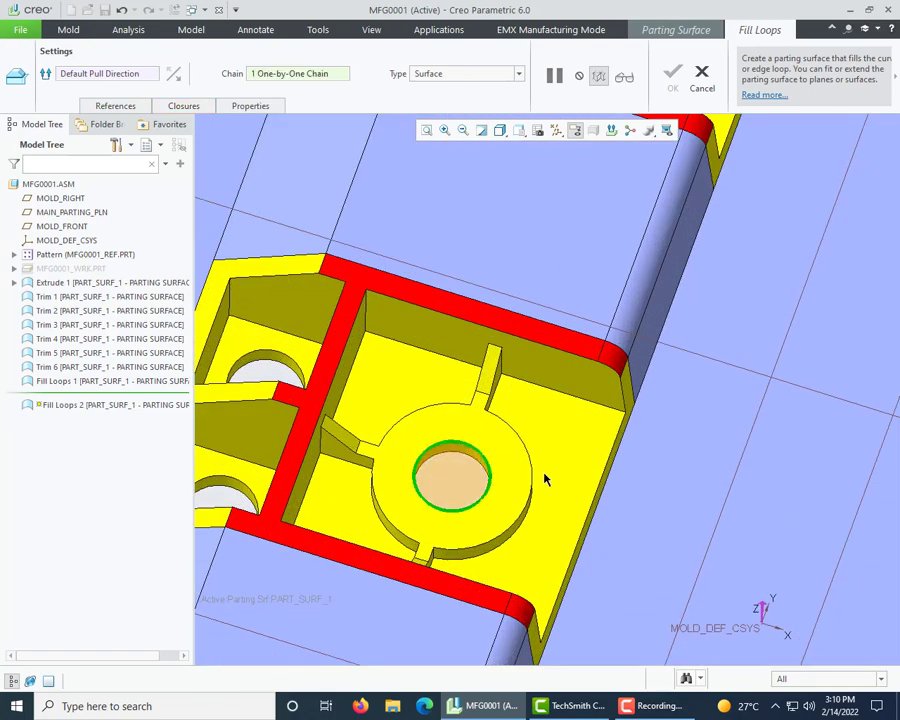
- Add closed chains around the holes in the middle -X cavity's two side pockets and accept the fill
scroll(341, 382, "up", 3)
scroll(355, 405, "down", 3)
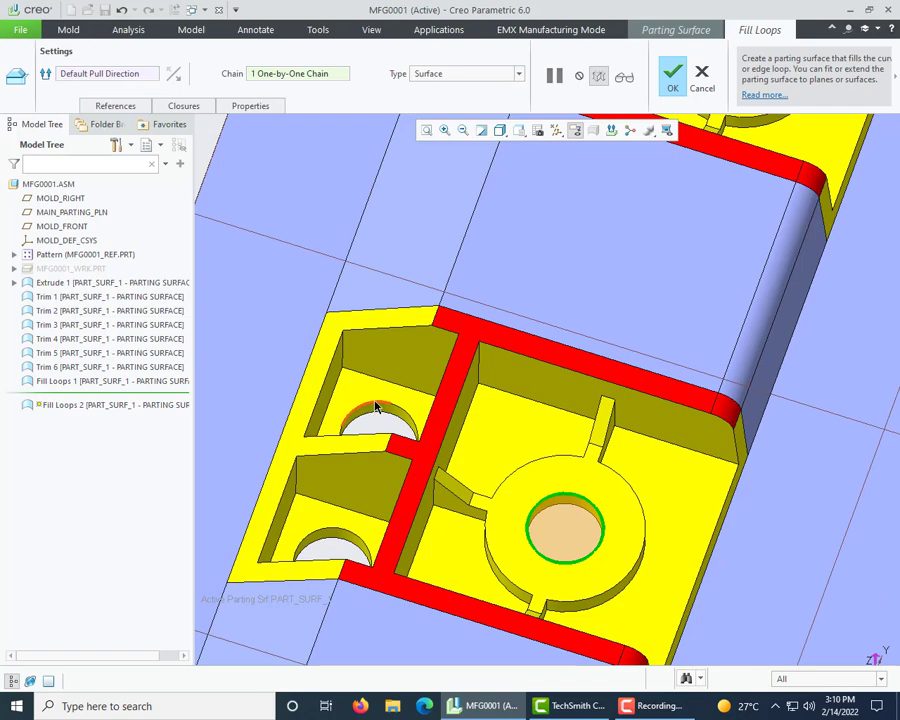
left_click(401, 417, "ctrl")
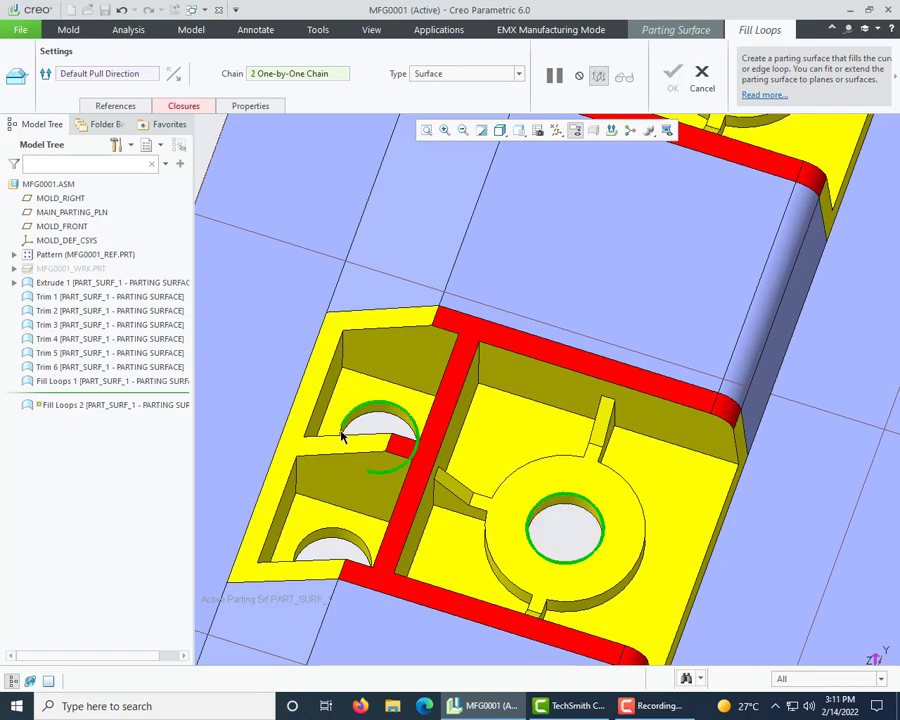
scroll(355, 440, "up", 3)
scroll(370, 470, "down", 4)
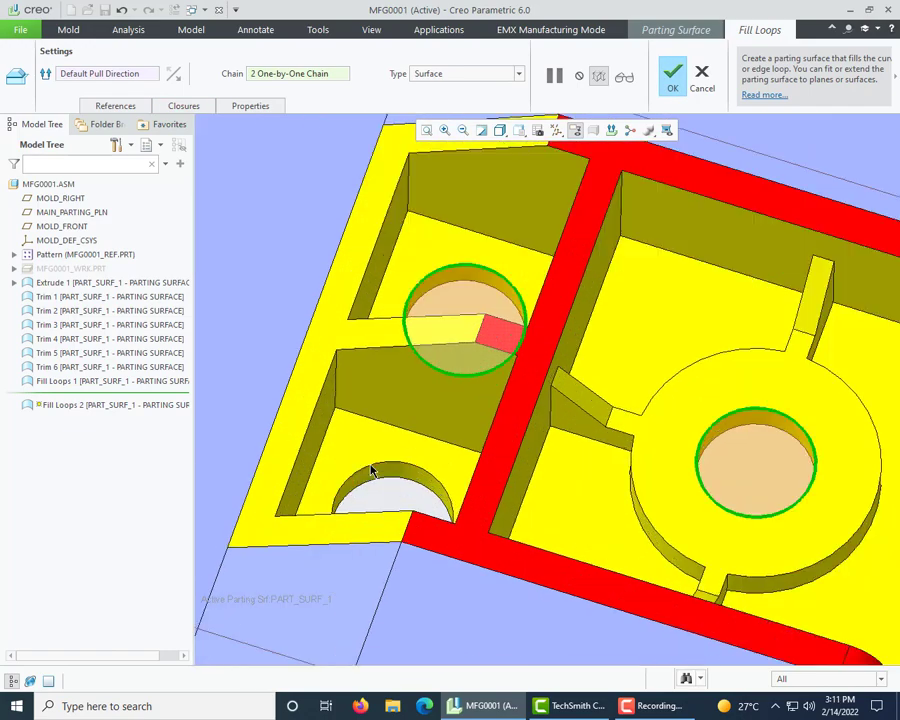
left_click(390, 468, "ctrl")
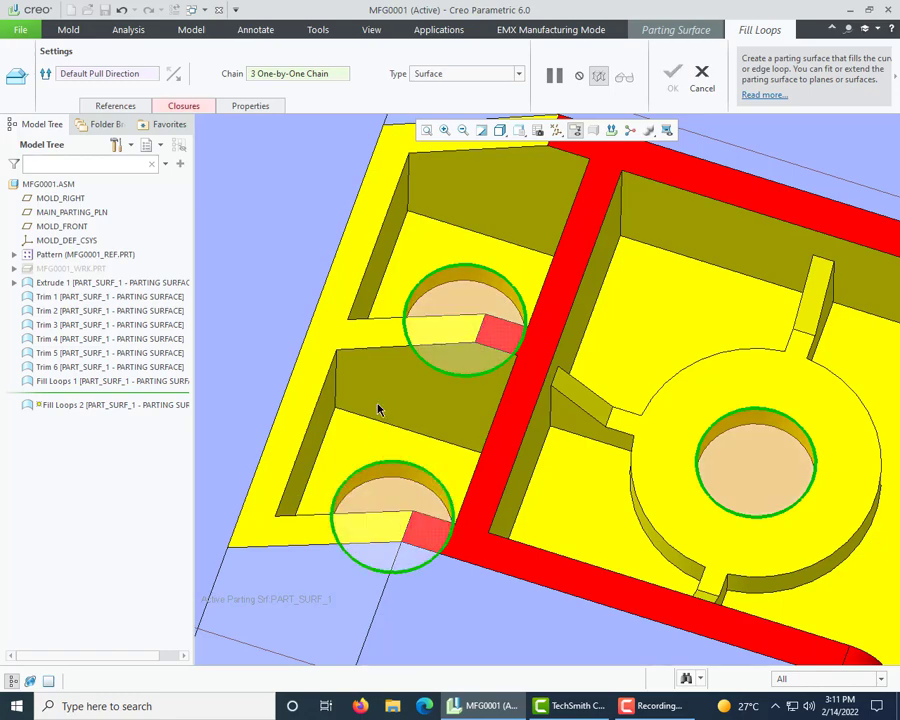
scroll(378, 408, "up", 4)
left_click(672, 78)
scroll(463, 298, "up", 4)
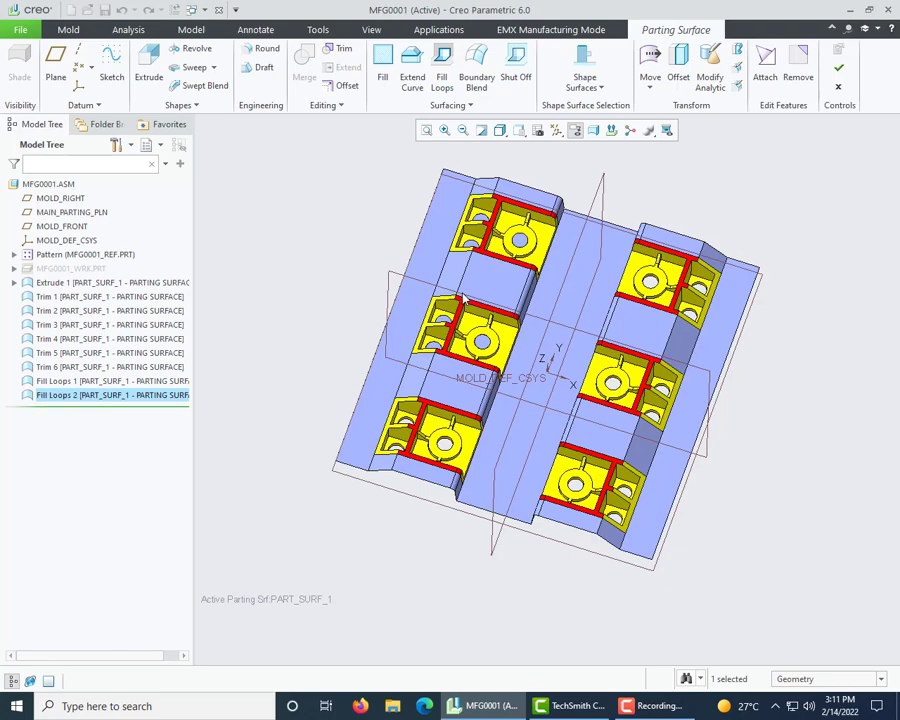
- Start a third Fill Loops feature on the front -X cavity's part and chain its central boss hole's rim
scroll(381, 357, "down", 5)
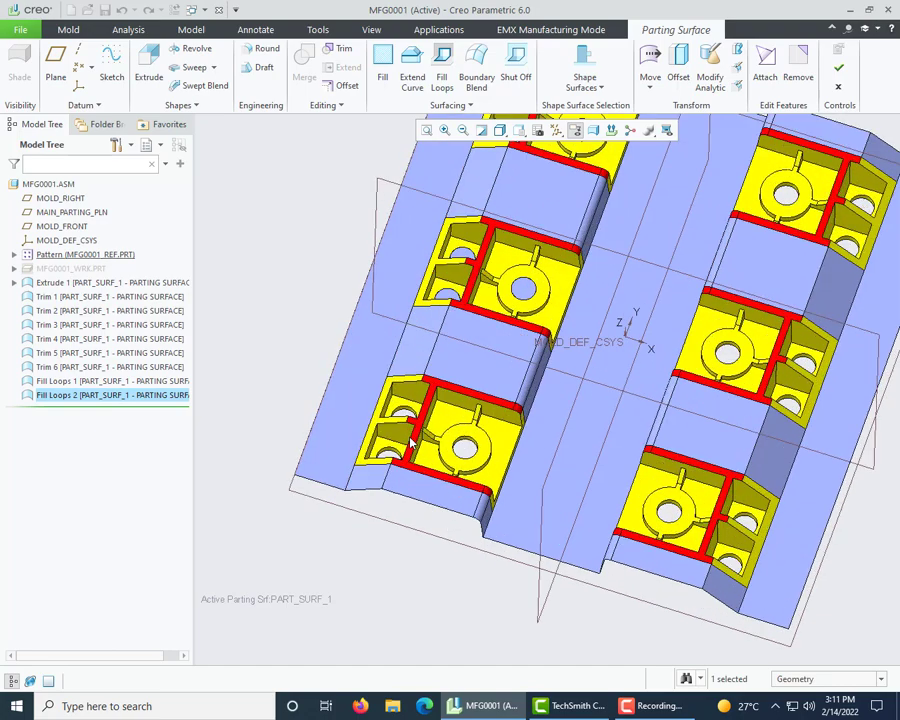
left_click(441, 77)
scroll(475, 472, "down", 5)
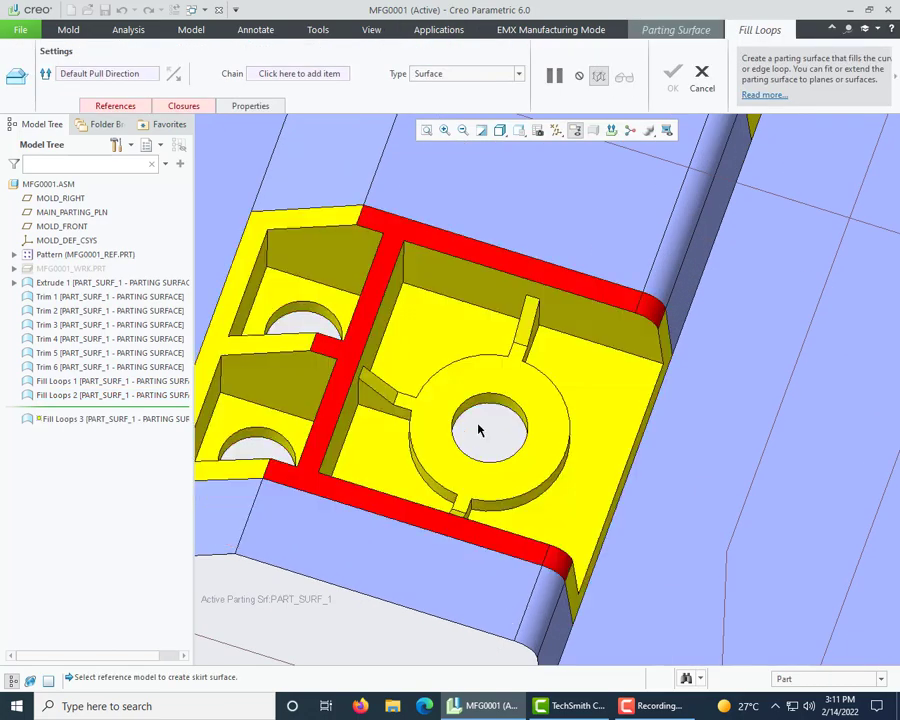
left_click(117, 107)
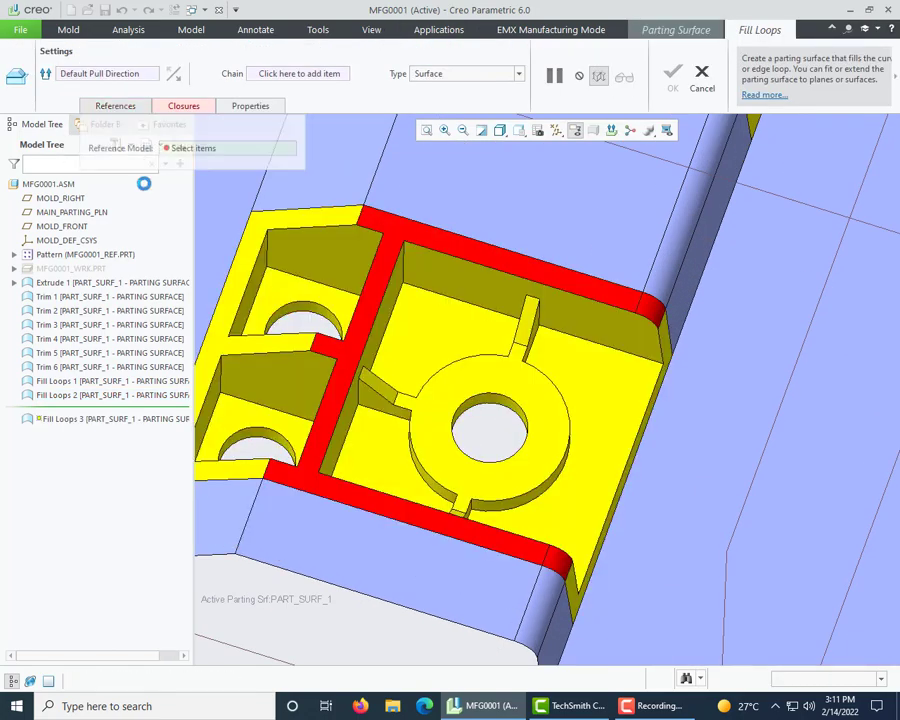
left_click(339, 348)
scroll(366, 382, "up", 4)
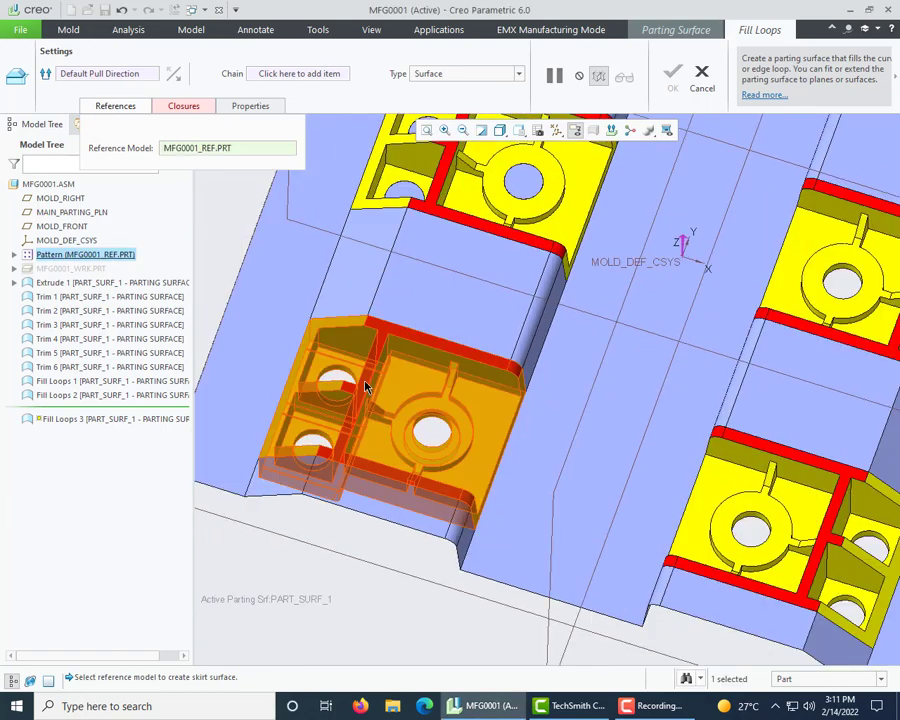
left_click(300, 74)
scroll(412, 398, "down", 2)
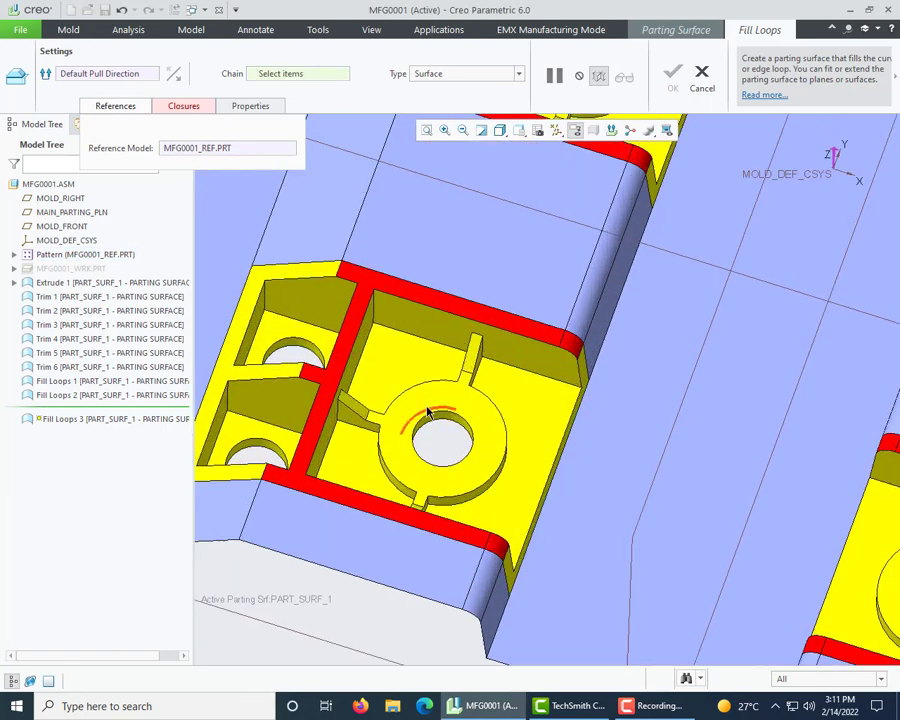
scroll(446, 418, "down", 2)
left_click(440, 418)
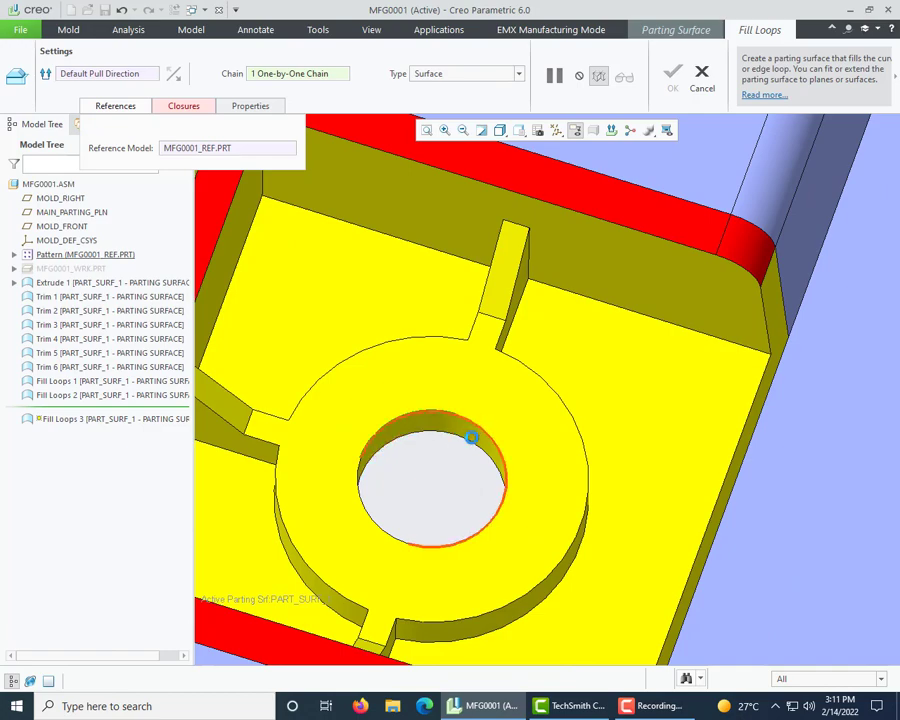
- Add closed chains around the holes in the front -X cavity's two side pockets and accept the fill
scroll(440, 496, "up", 4)
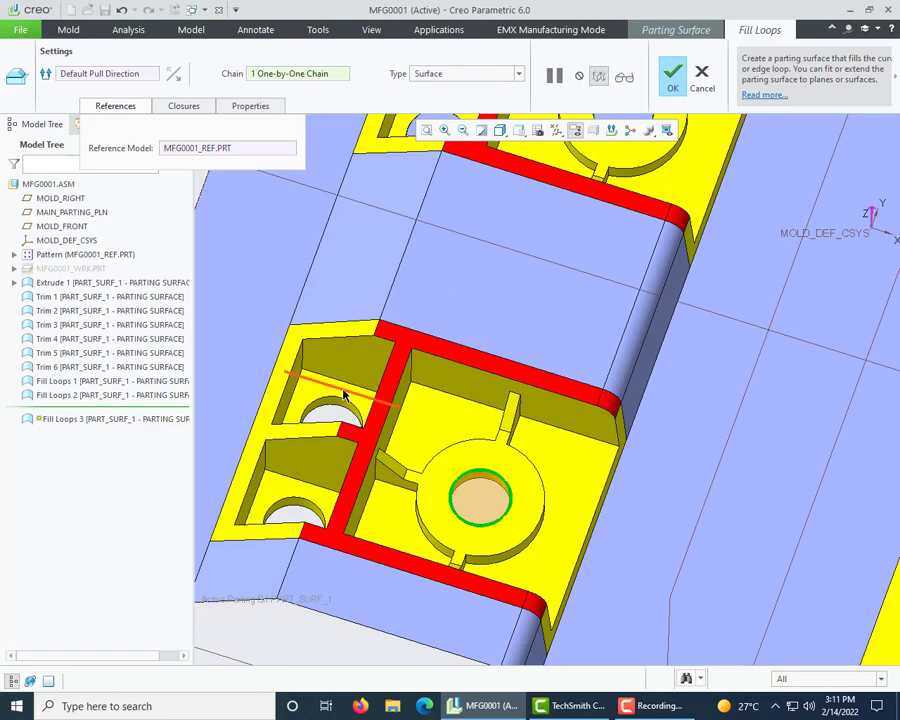
left_click(312, 416, "ctrl")
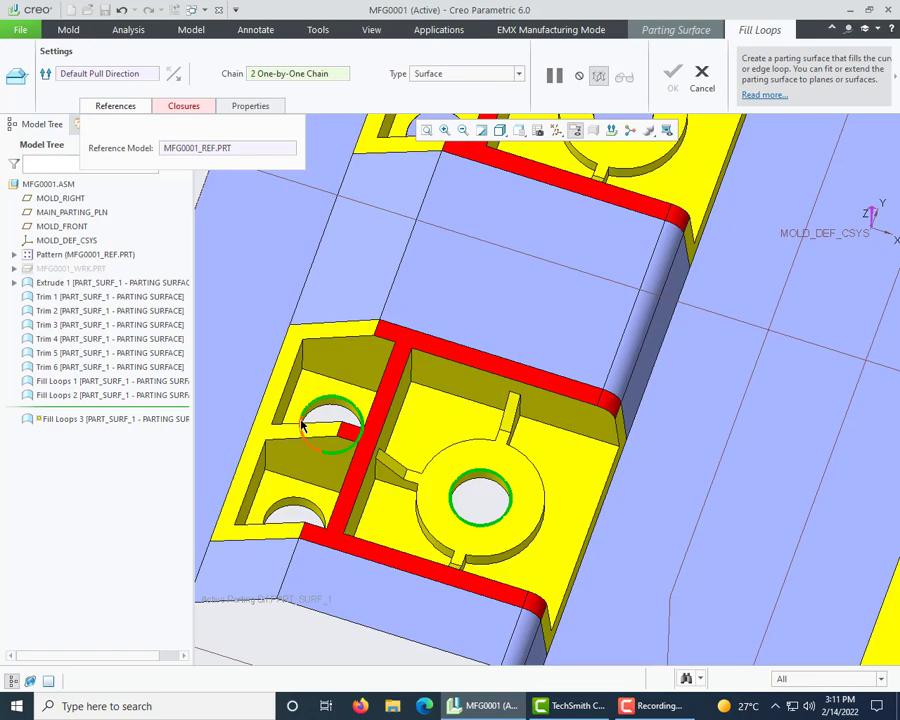
left_click(316, 509, "ctrl")
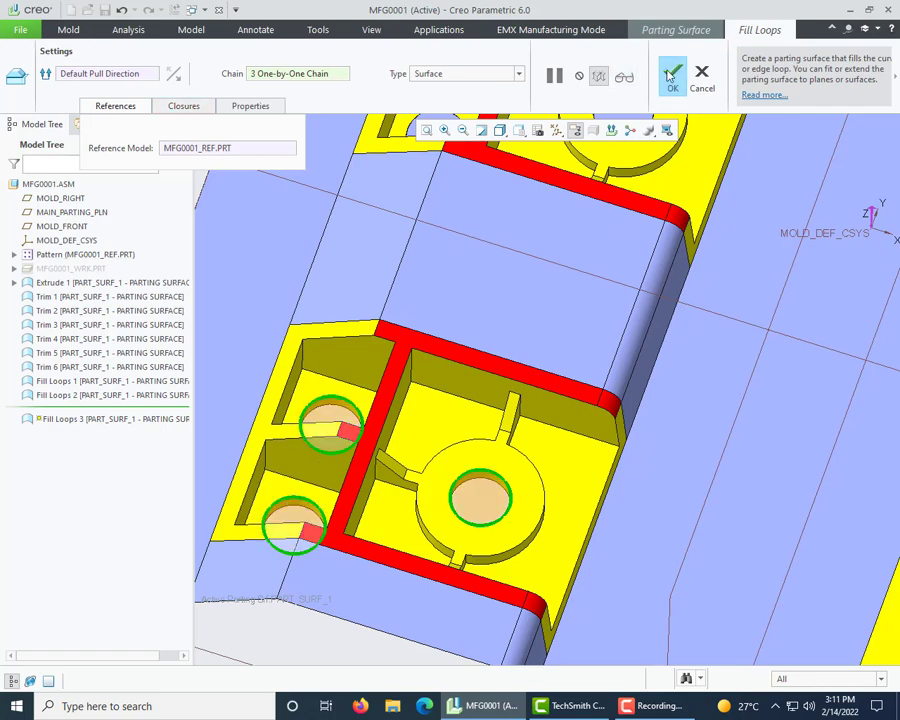
left_click(668, 79)
- Start a fourth Fill Loops feature on the front +X cavity's part and chain its central boss hole's rim
scroll(309, 478, "up", 2)
middle_click_drag(313, 468, 359, 363)
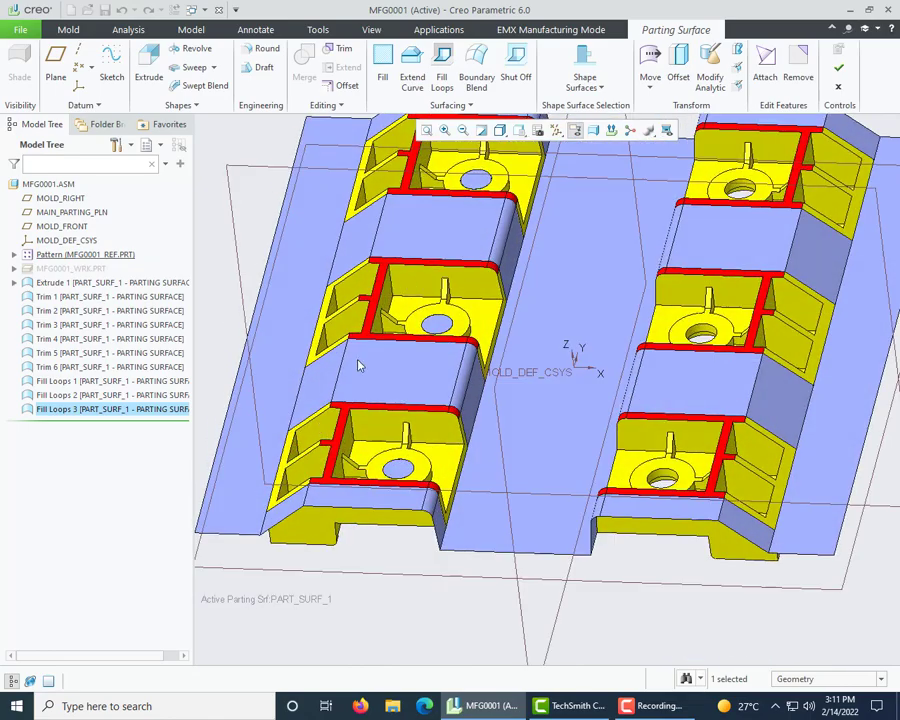
left_click(443, 79)
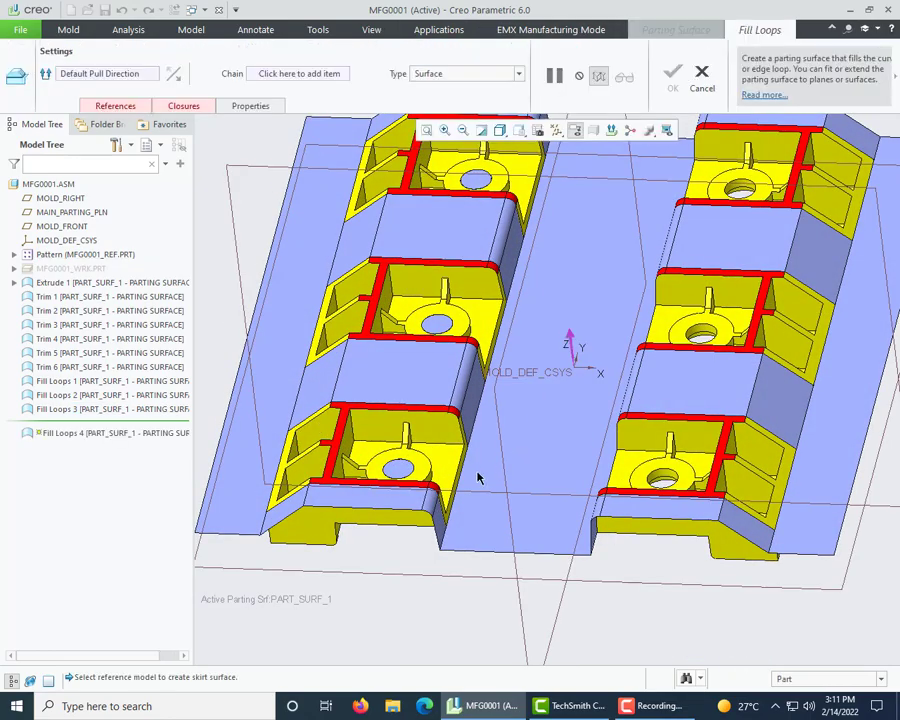
scroll(600, 470, "up", 3)
scroll(585, 465, "down", 5)
middle_click_drag(601, 476, 597, 450)
left_click(298, 73)
scroll(600, 480, "down", 2)
left_click(600, 490)
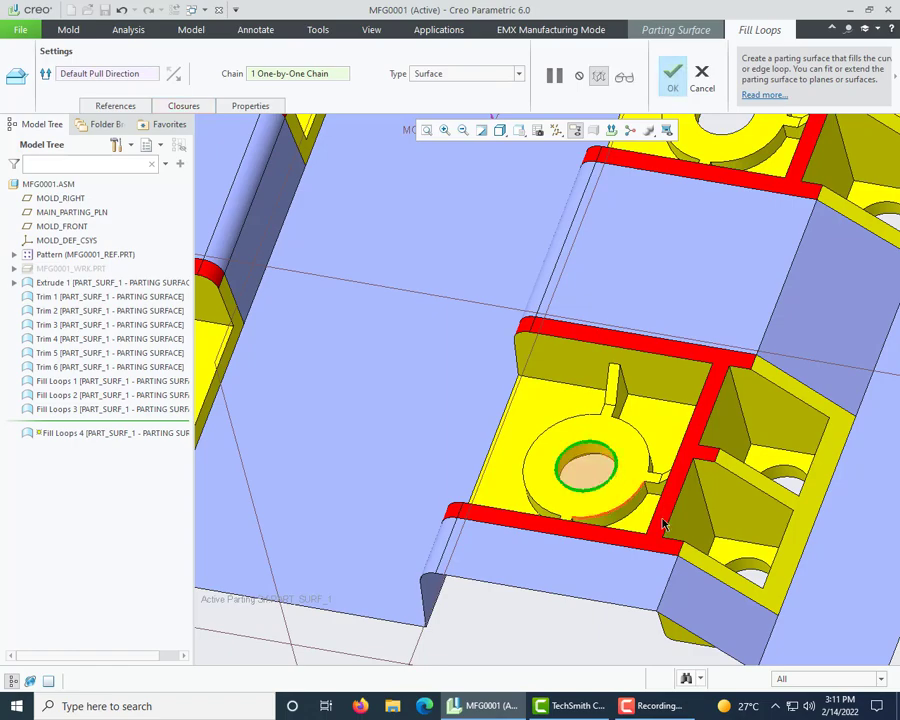
- Add closed chains around the holes in the front +X cavity's two side pockets and accept the fill
scroll(410, 486, "up", 3)
scroll(480, 480, "down", 4)
scroll(508, 510, "up", 3)
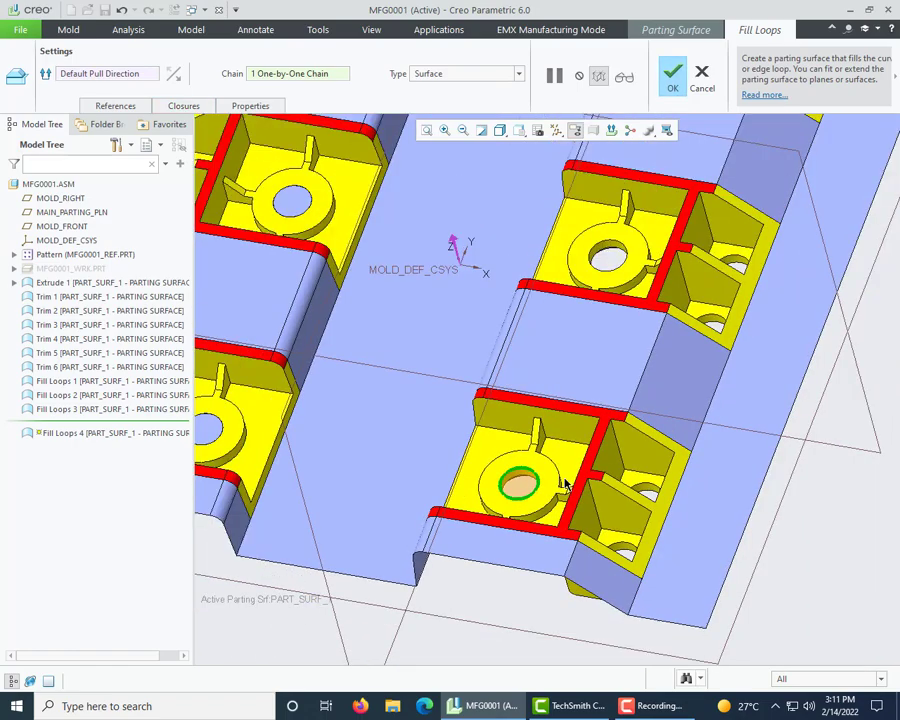
scroll(565, 482, "down", 2)
scroll(637, 466, "down", 6)
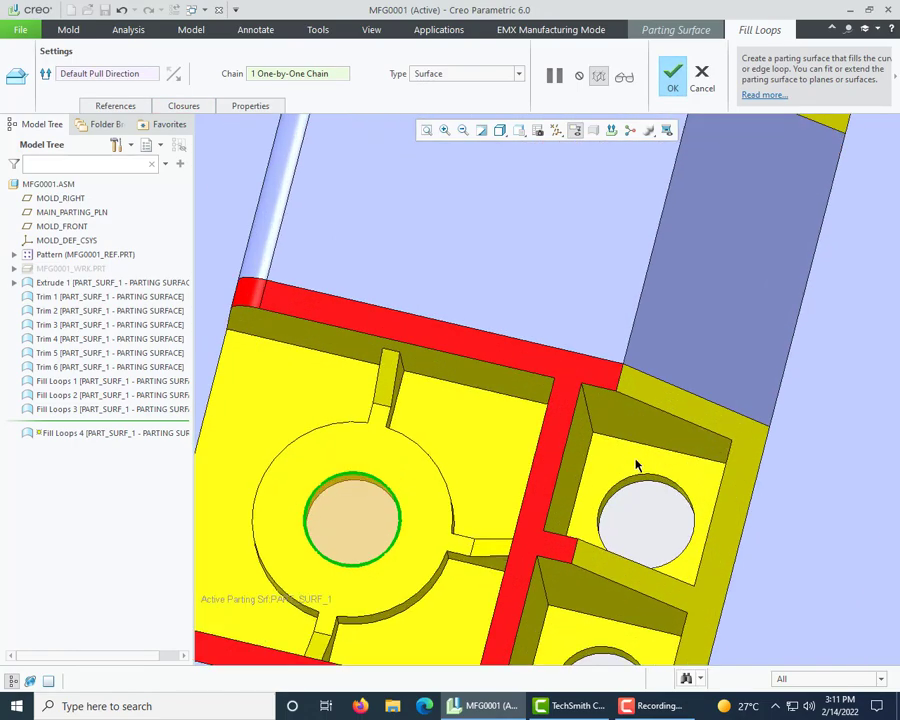
left_click(630, 492, "ctrl")
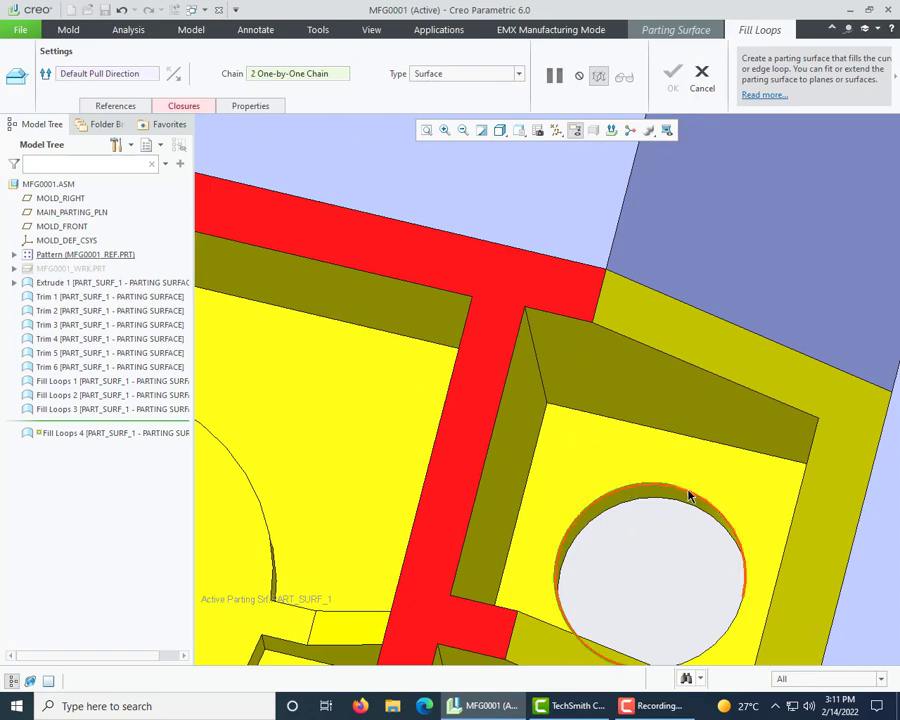
scroll(584, 371, "up", 5)
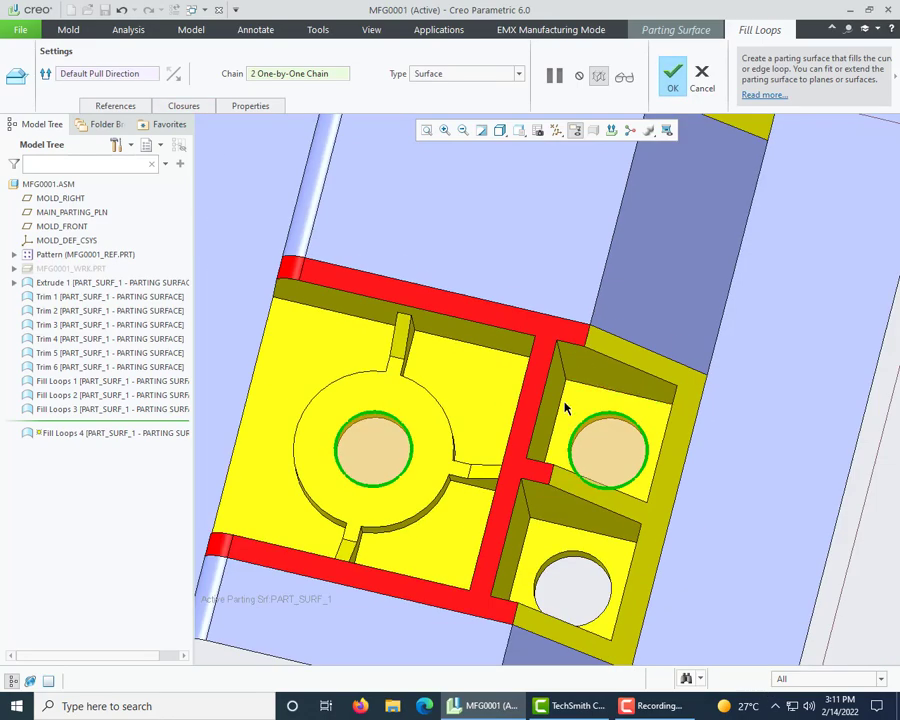
scroll(566, 520, "down", 1)
left_click(558, 534, "ctrl")
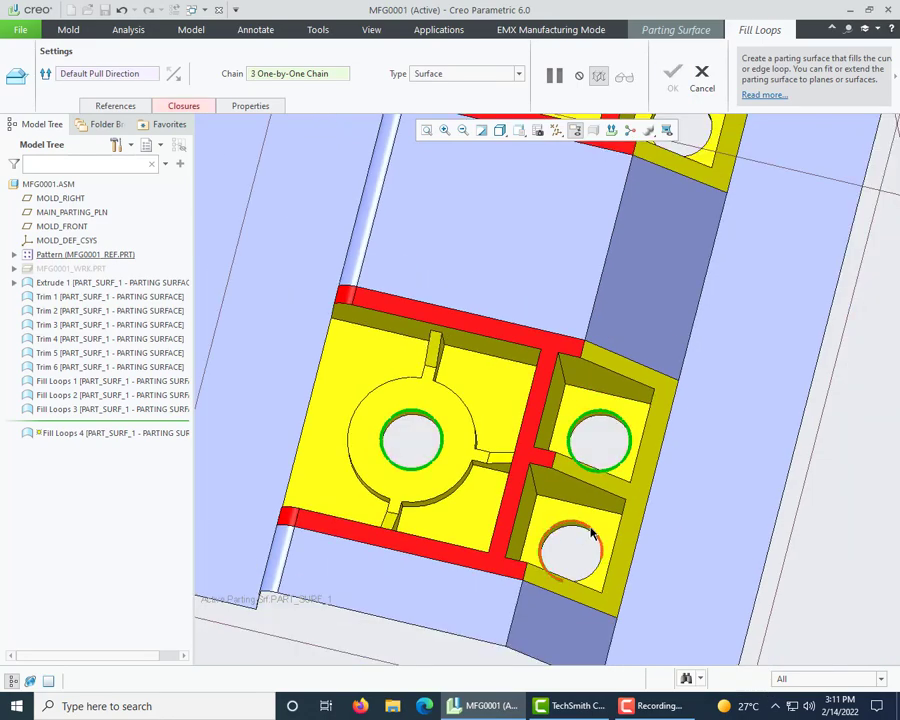
scroll(513, 497, "up", 3)
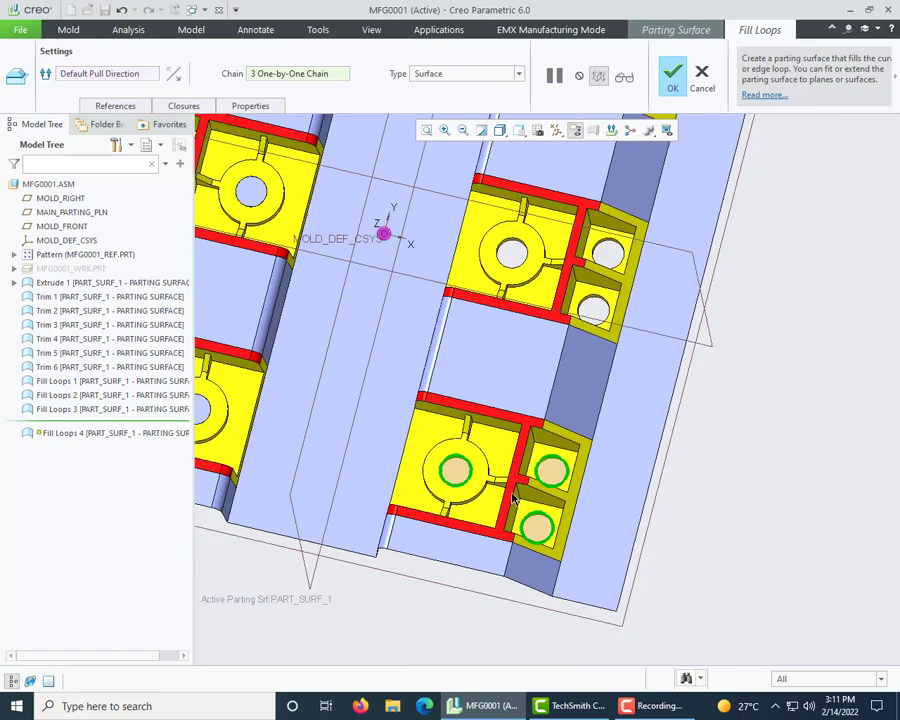
left_click(673, 76)
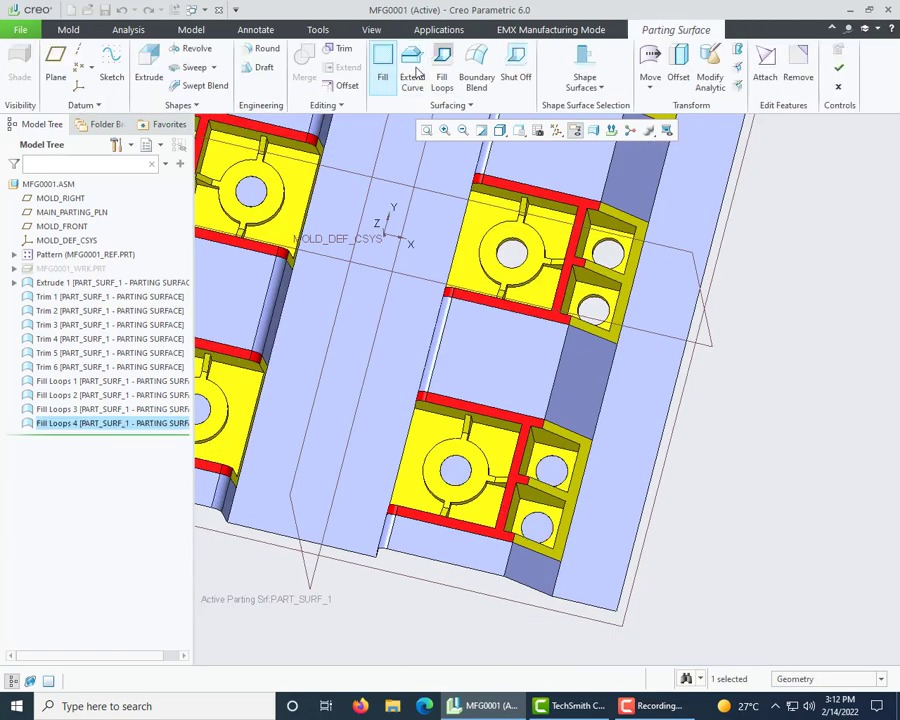
- Fill only the central boss hole of the middle +X cavity's part with a fifth Fill Loops feature
left_click(443, 72)
scroll(486, 217, "down", 4)
middle_click_drag(489, 271, 440, 221)
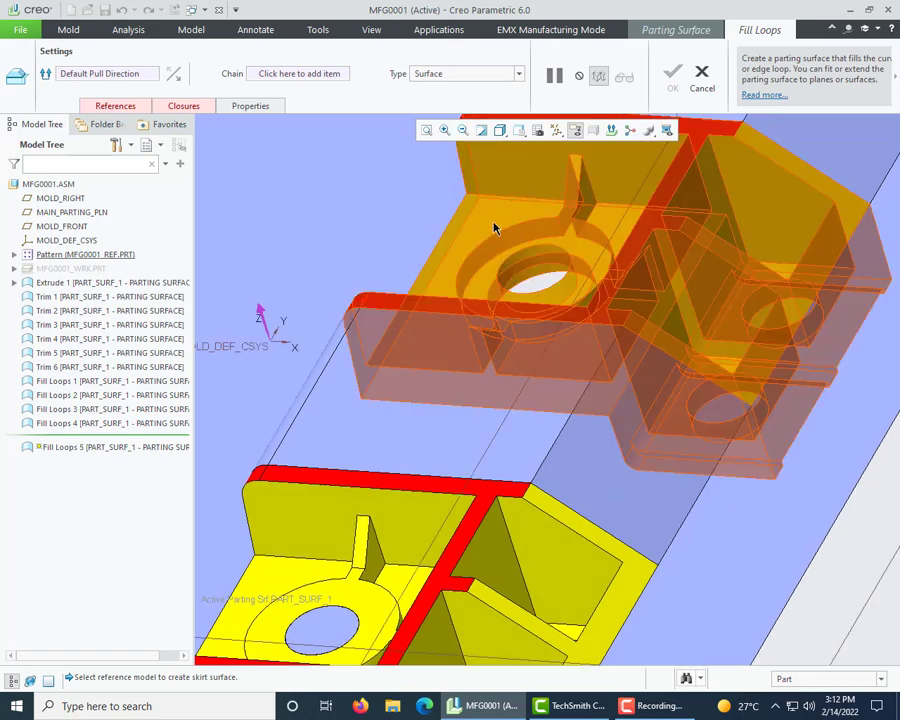
left_click(494, 225)
left_click(303, 76)
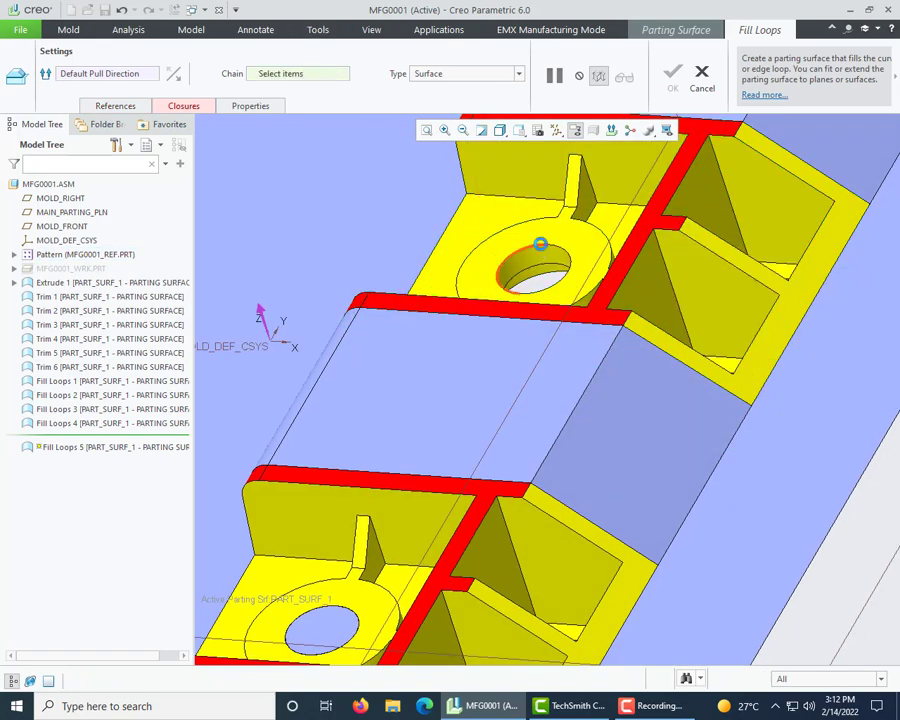
left_click(541, 262)
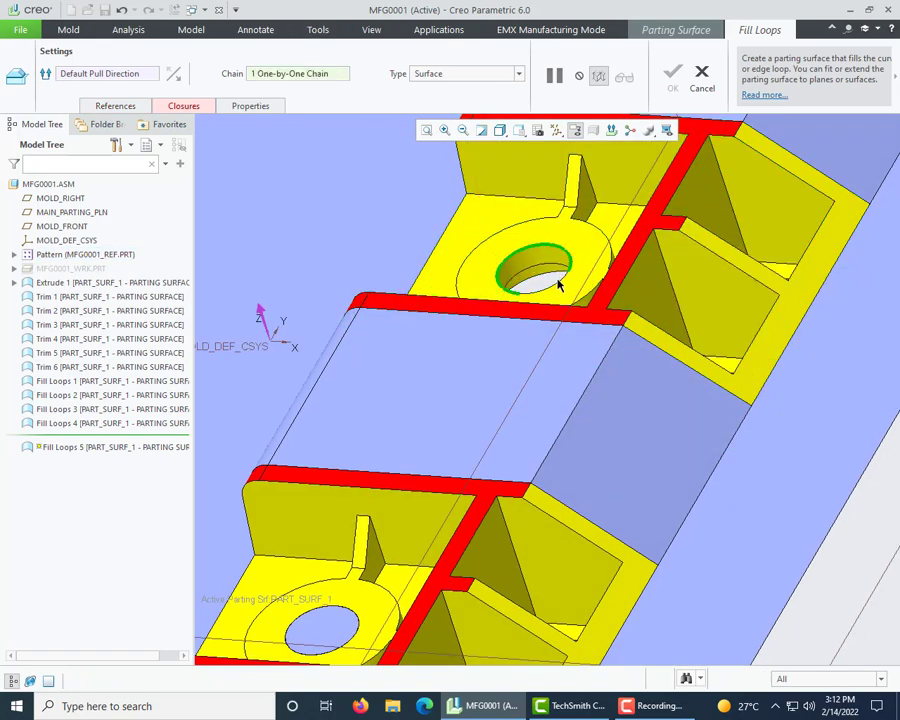
scroll(484, 258, "down", 3)
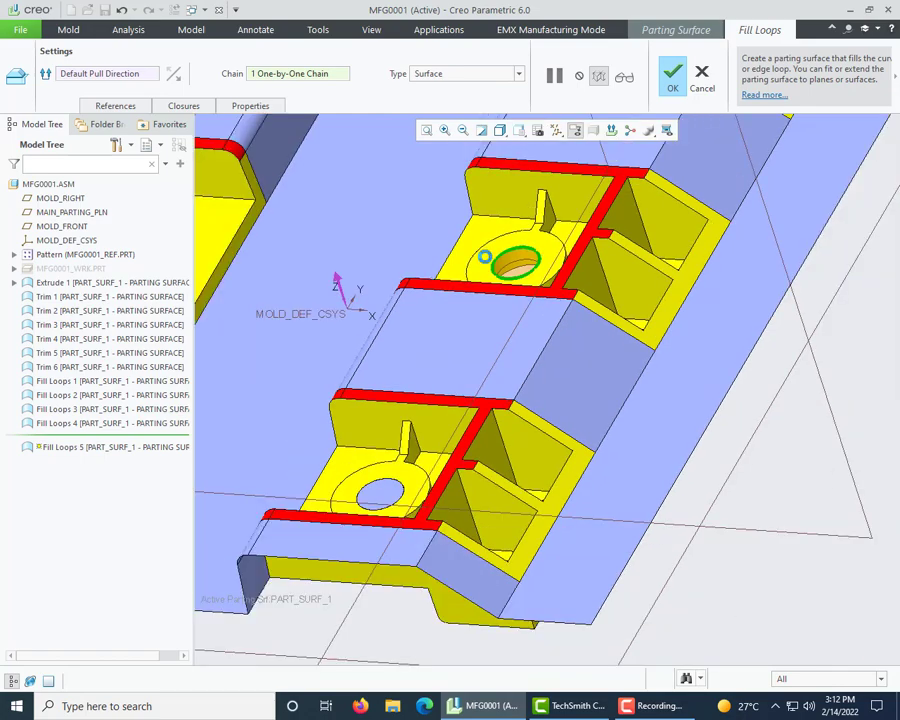
middle_click(507, 260)
right_click(118, 437)
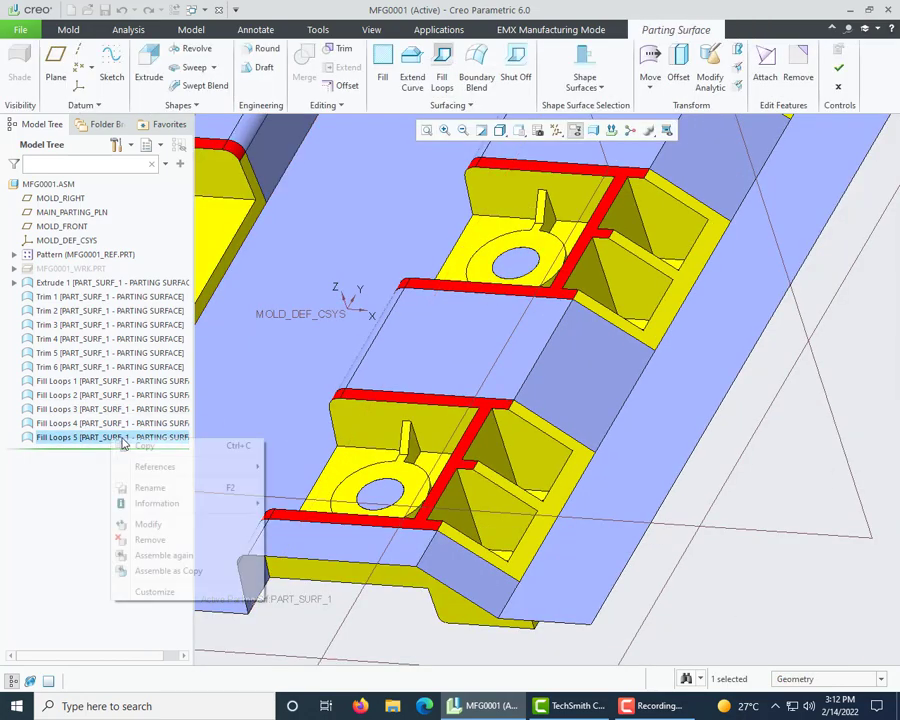
mouse_move(134, 500)
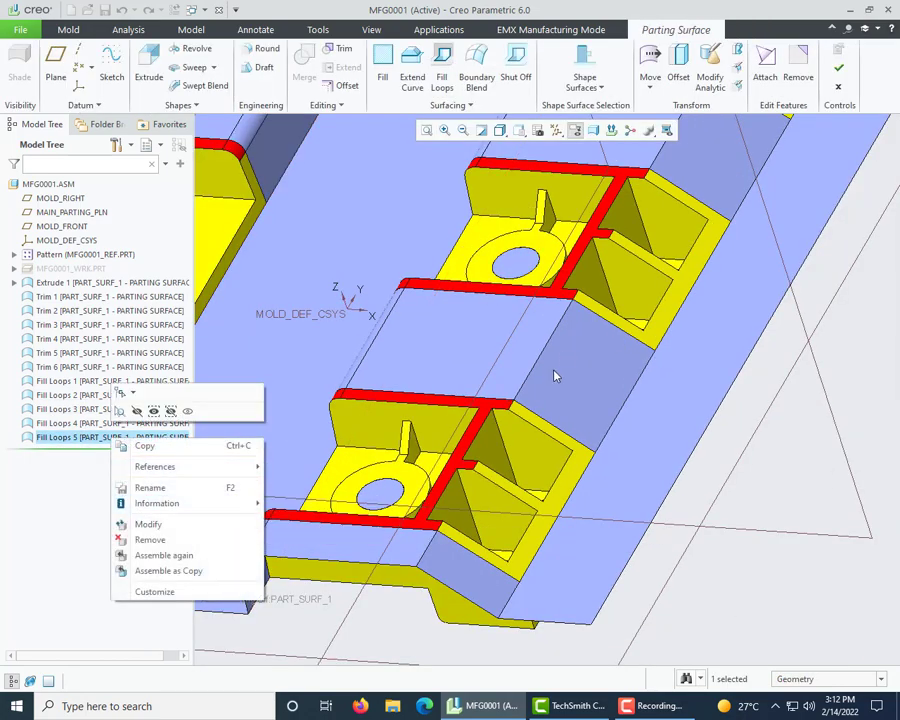
left_click(536, 538)
- Start a sixth Fill Loops feature on the rear +X cavity's part and chain its central boss hole's rim
scroll(515, 540, "up", 3)
middle_click_drag(515, 540, 543, 448)
scroll(535, 420, "down", 3)
scroll(508, 533, "up", 3)
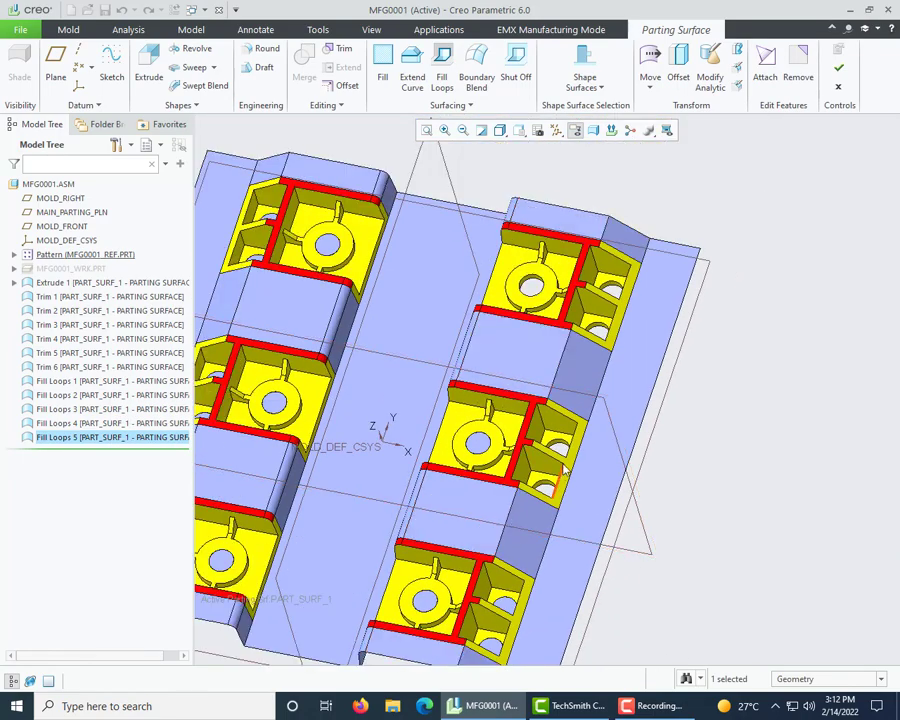
scroll(515, 536, "down", 3)
scroll(522, 540, "up", 1)
scroll(522, 540, "down", 5)
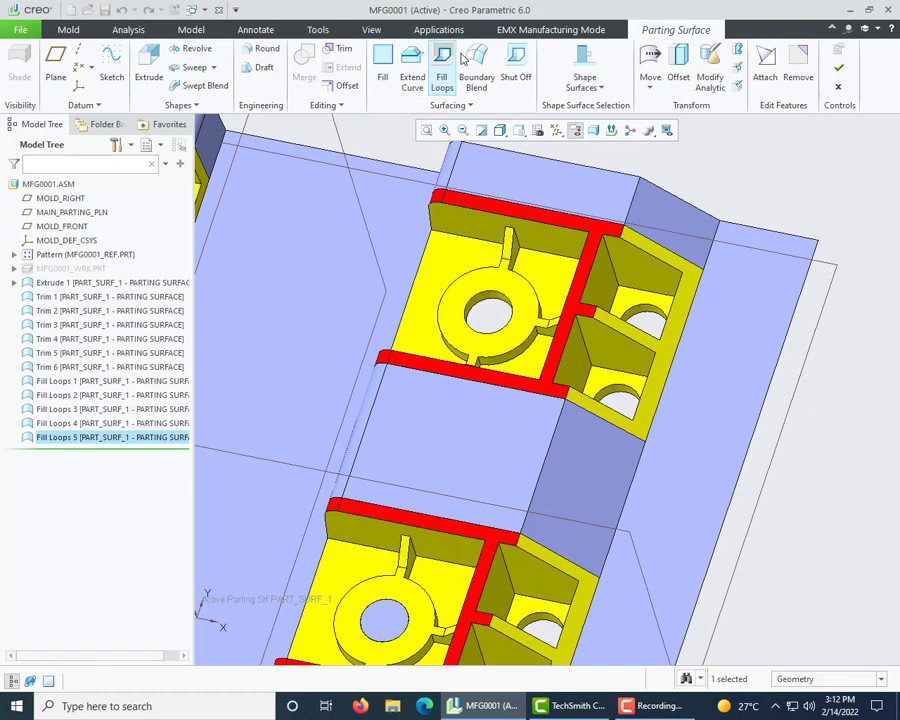
left_click(442, 77)
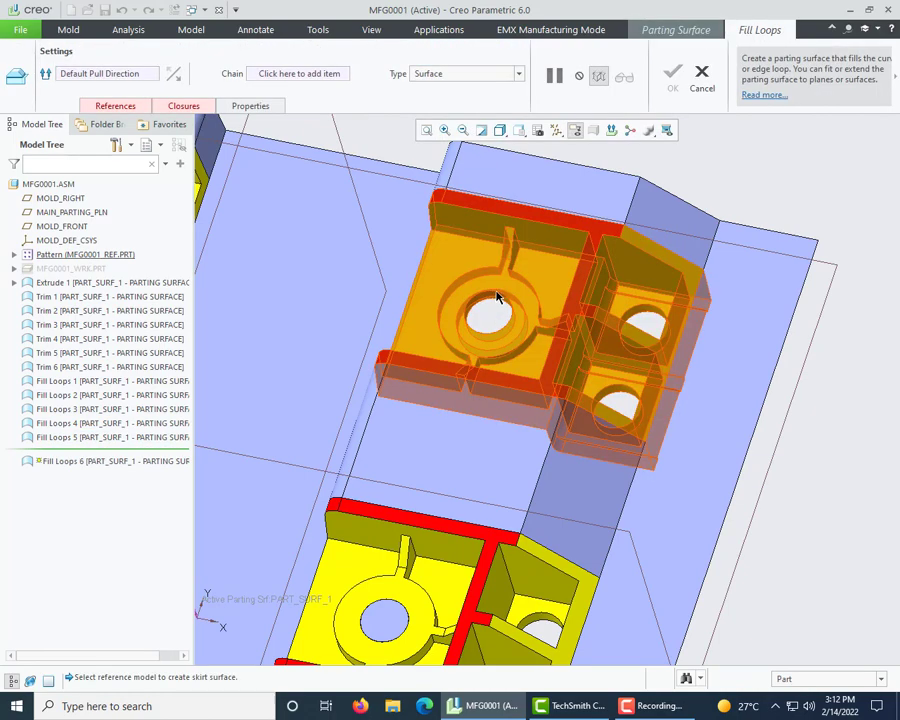
left_click(494, 290)
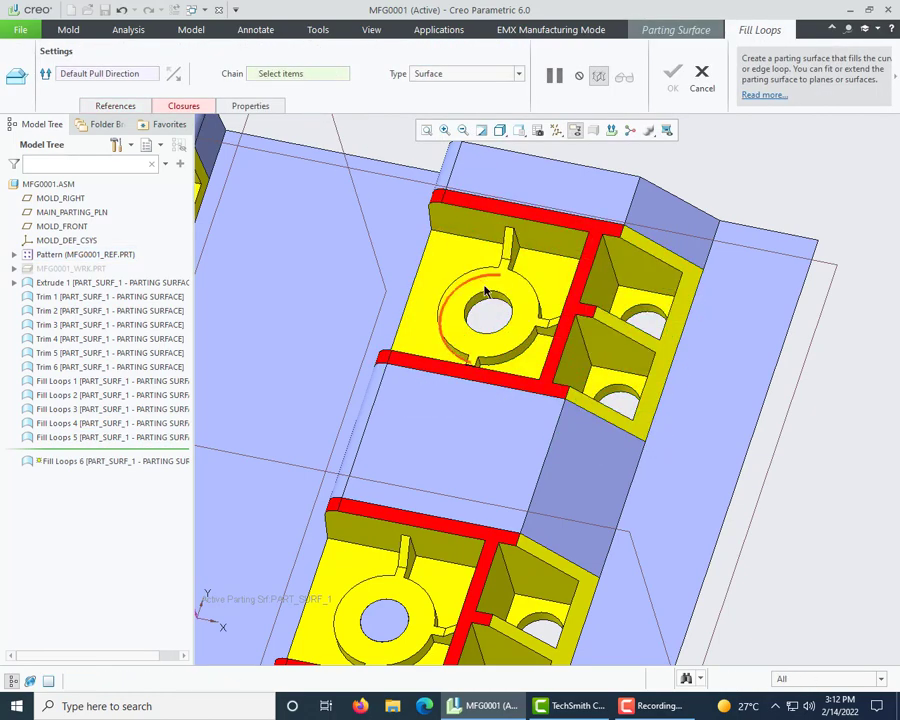
left_click(481, 291)
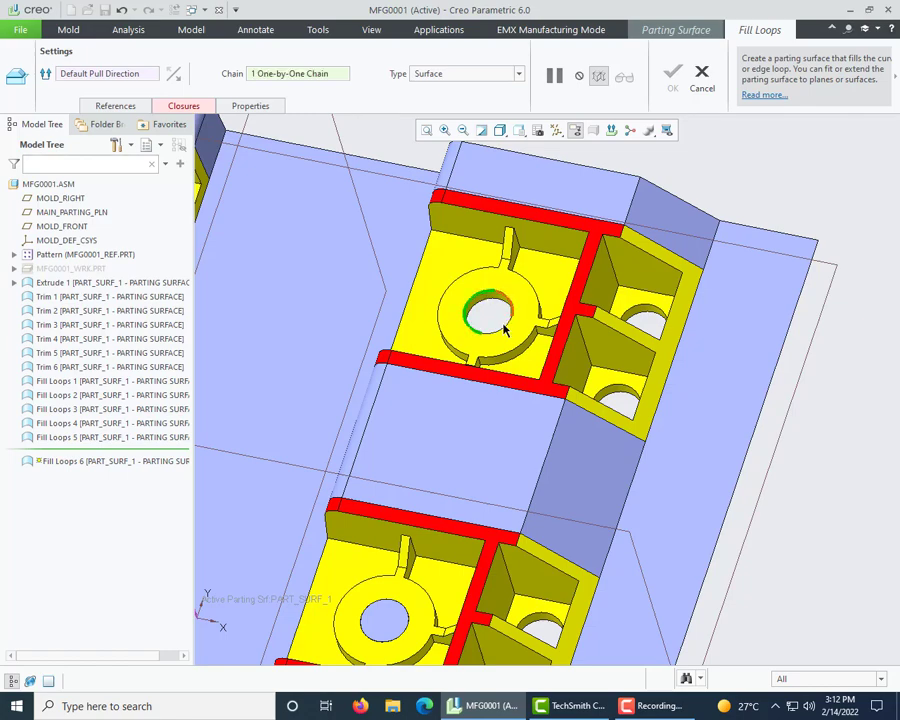
- Add closed chains around the holes in the rear +X cavity's two side pockets and accept the fill
left_click(664, 318)
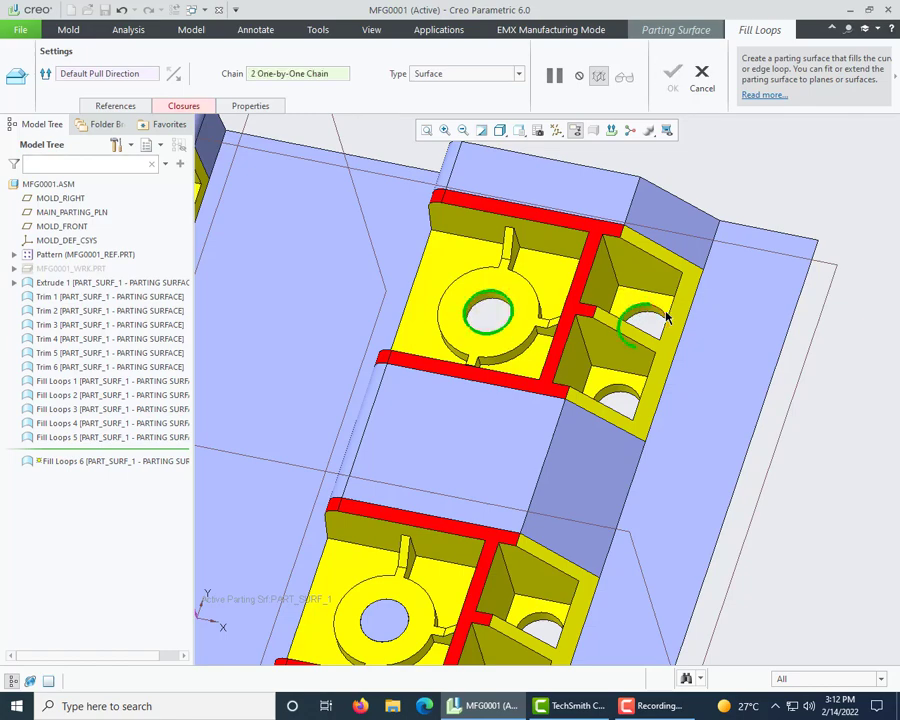
left_click(632, 390)
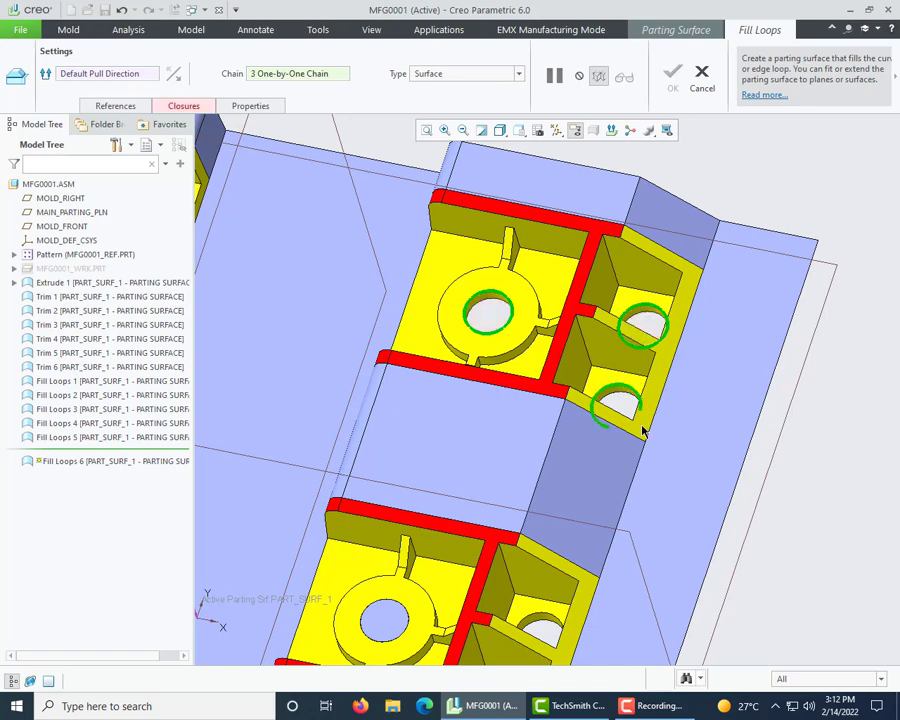
scroll(572, 396, "down", 3)
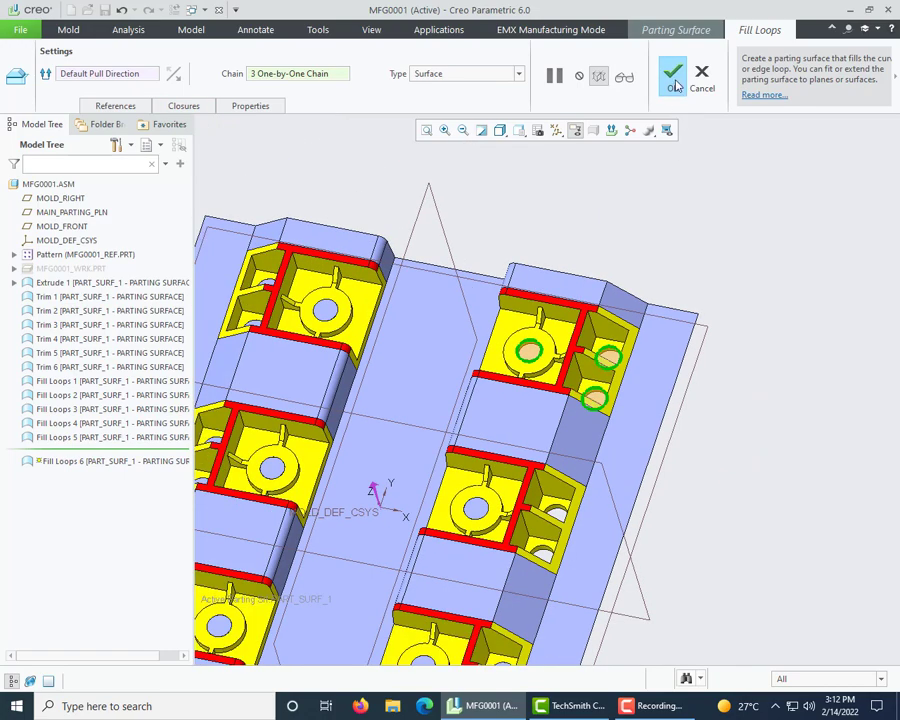
left_click(674, 80)
- Hide Fill Loops 5 and start a new Fill Loops feature on the middle +X cavity's part, chaining its central boss hole's rim
right_click(112, 438)
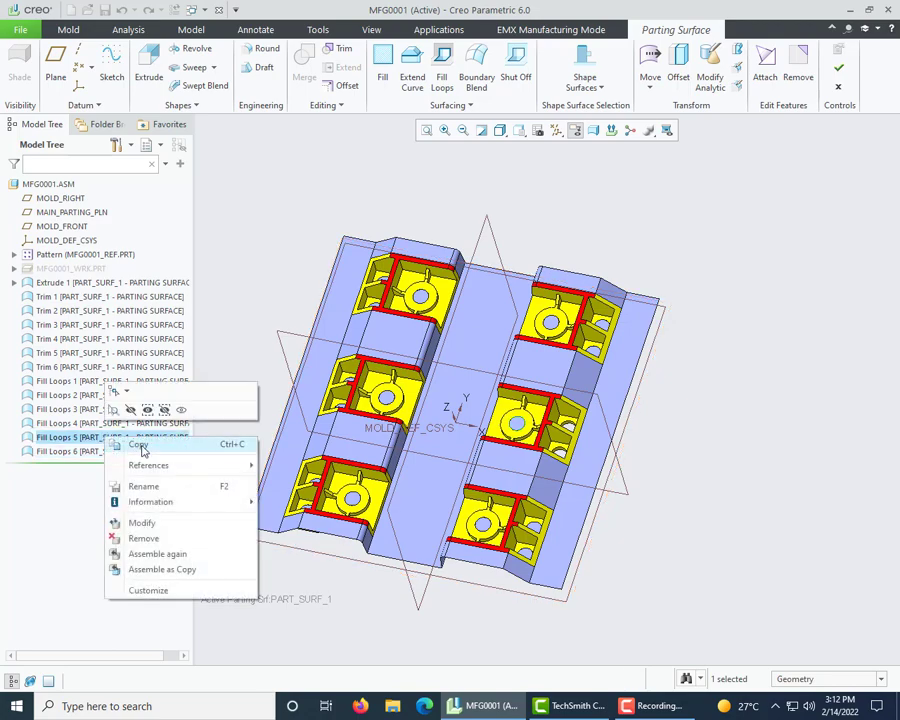
left_click(117, 393)
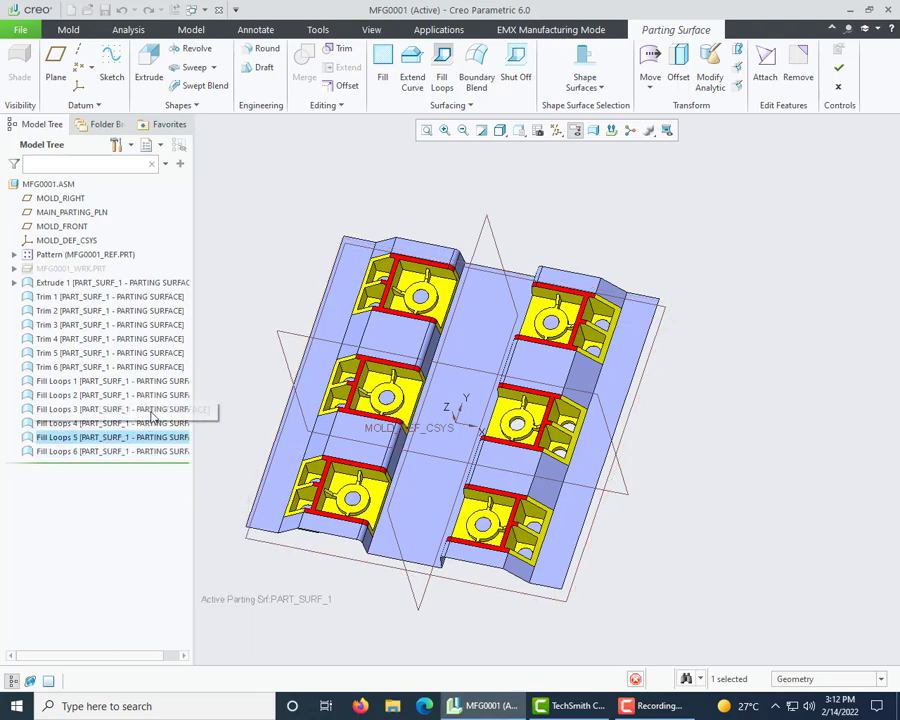
left_click(441, 77)
scroll(468, 465, "up", 4)
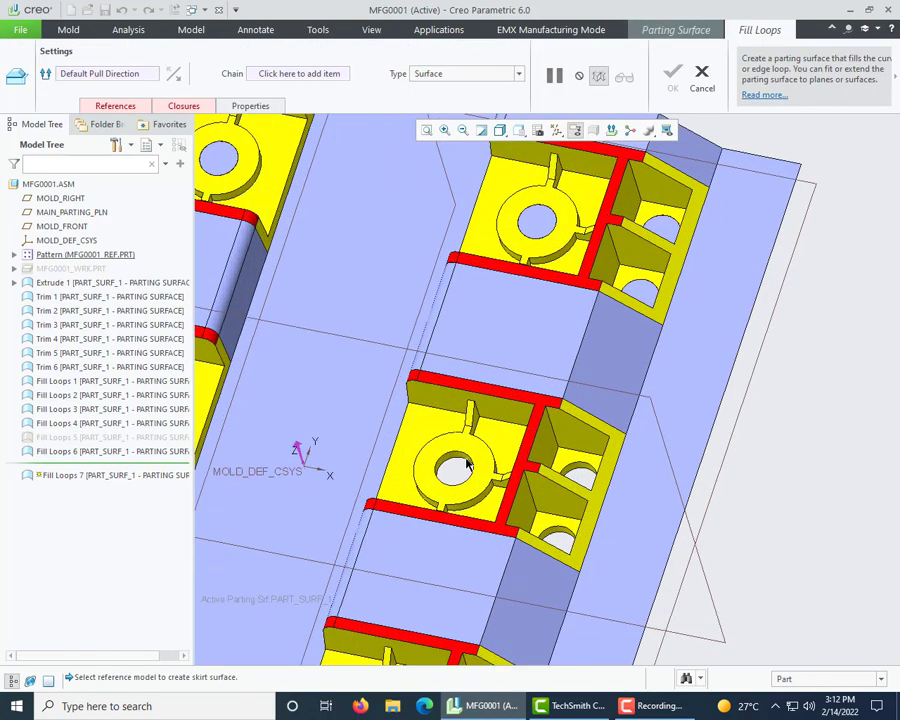
left_click(468, 465)
left_click(258, 74)
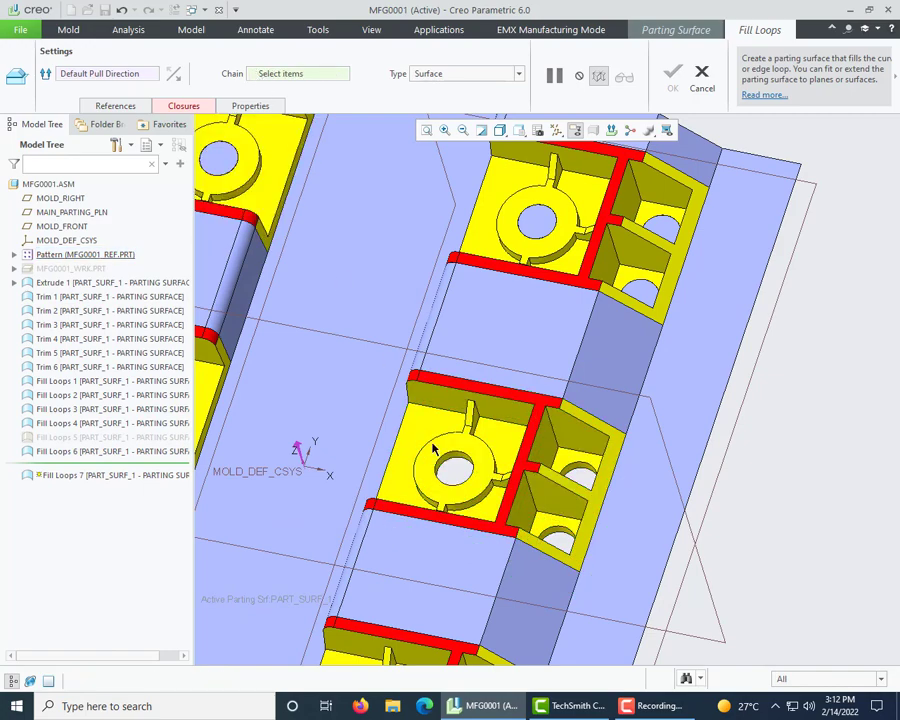
left_click(465, 458)
- Add closed chains around the holes in the middle +X cavity's two side pockets and accept the fill
scroll(450, 445, "up", 2)
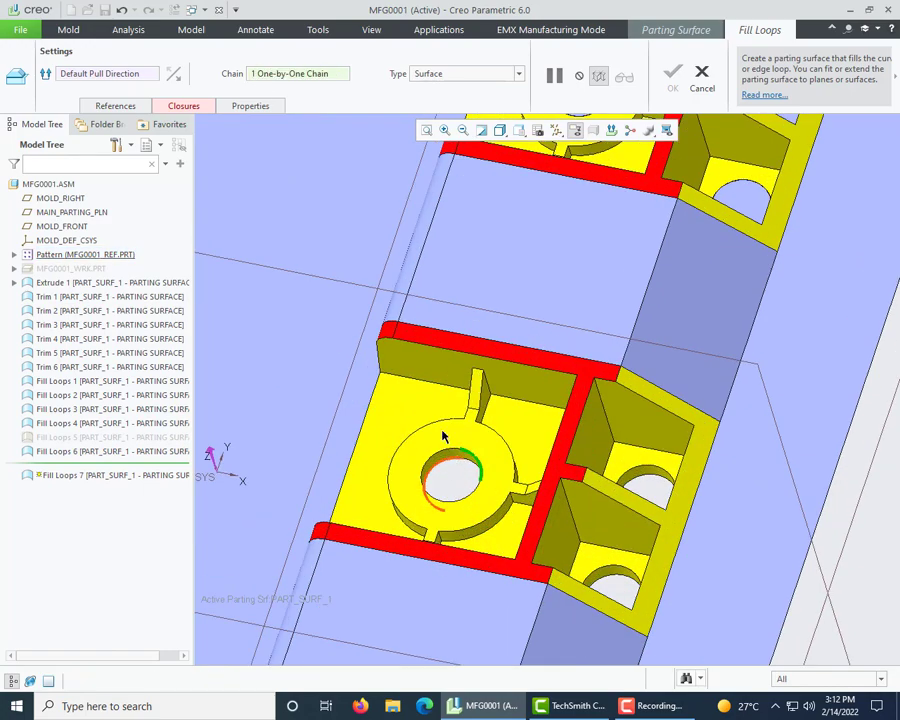
left_click(666, 477, "ctrl")
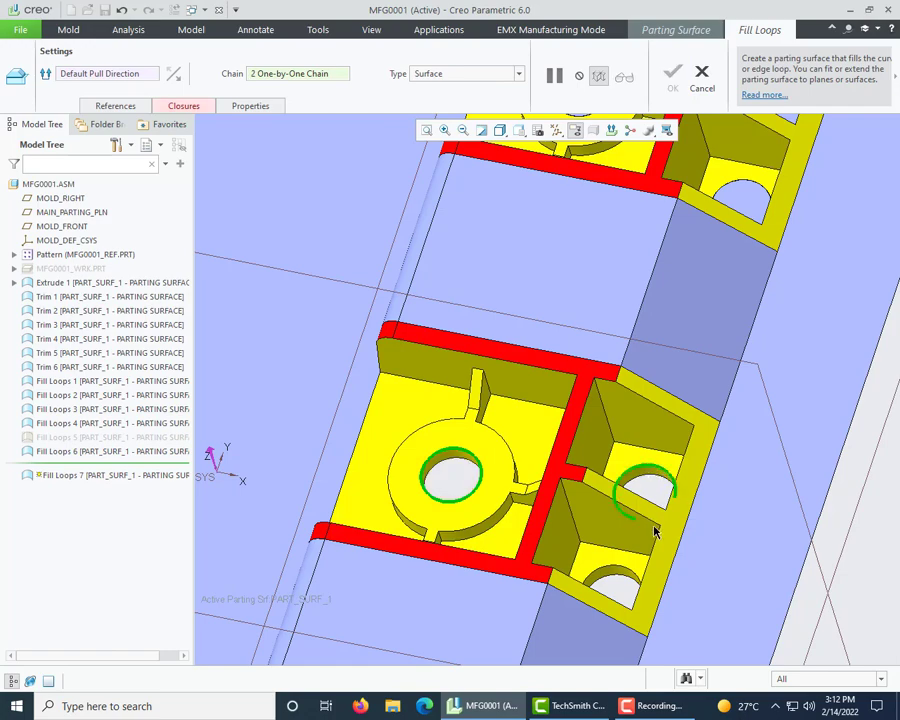
left_click(620, 576, "ctrl")
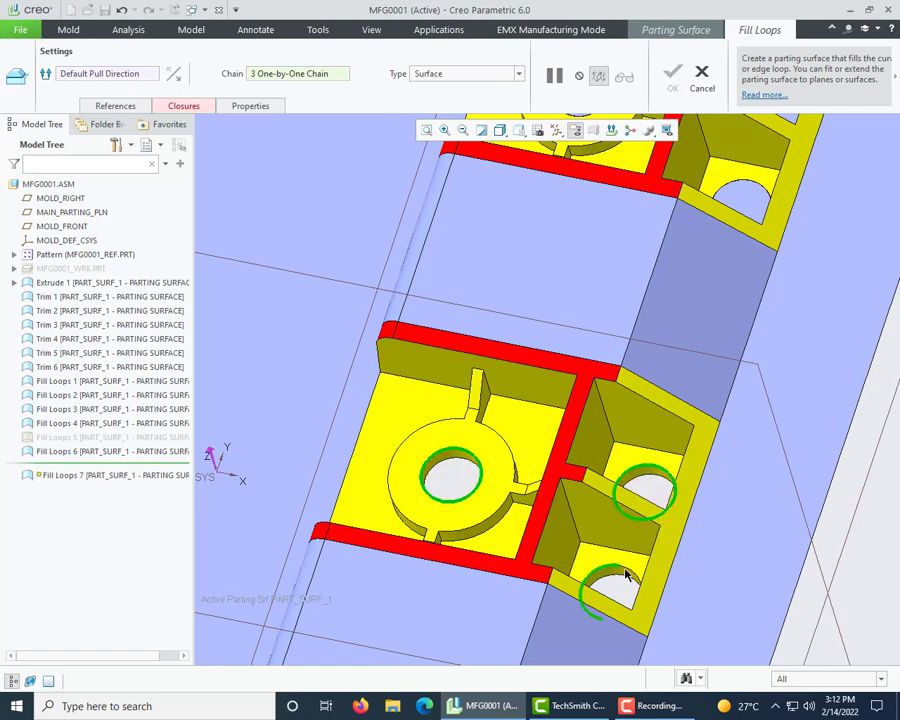
scroll(480, 425, "down", 5)
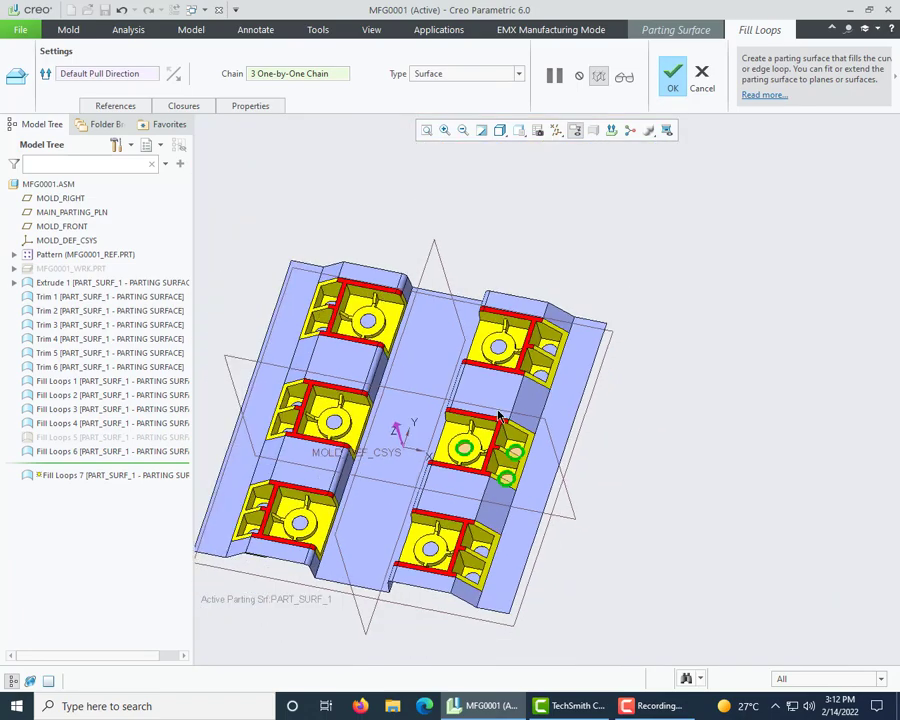
left_click(673, 78)
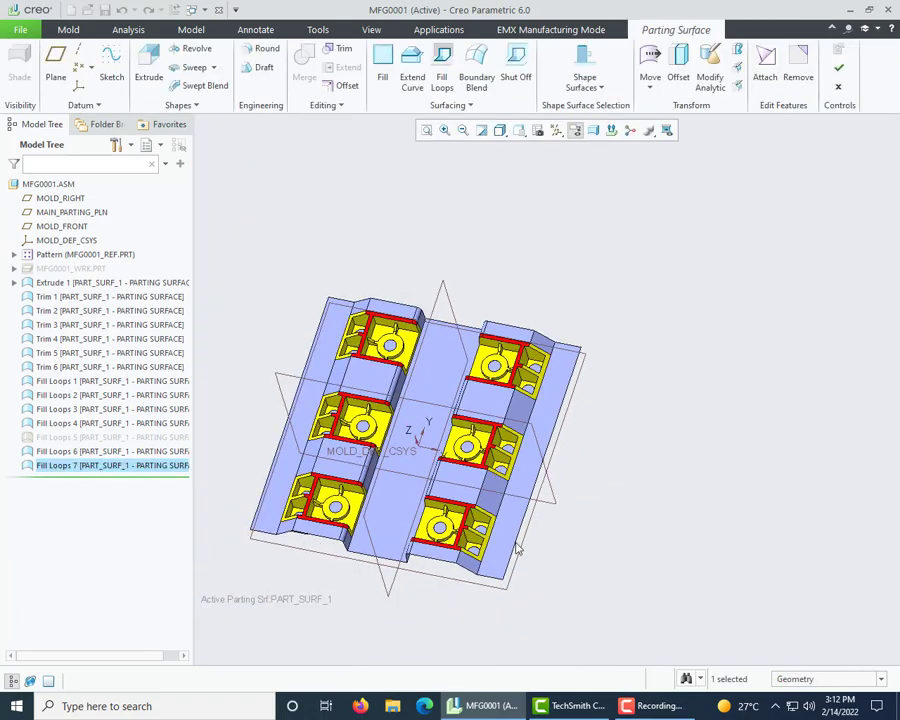
- Check the filled holes across the cavities and finish the parting surface definition
middle_click_drag(516, 543, 530, 530)
scroll(289, 452, "down", 4)
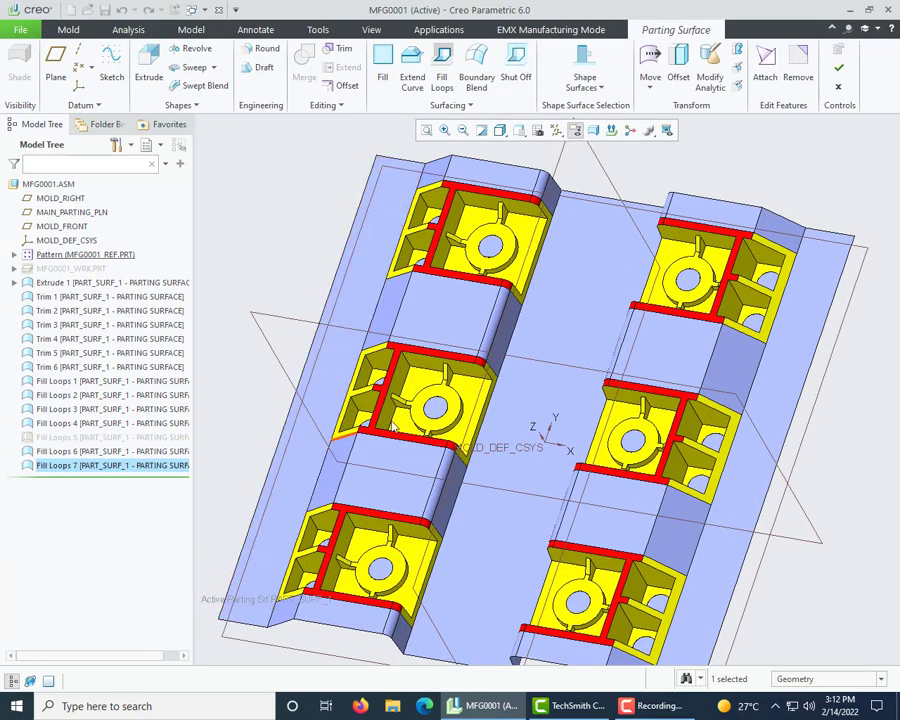
middle_click_drag(393, 428, 378, 383)
scroll(427, 398, "down", 5)
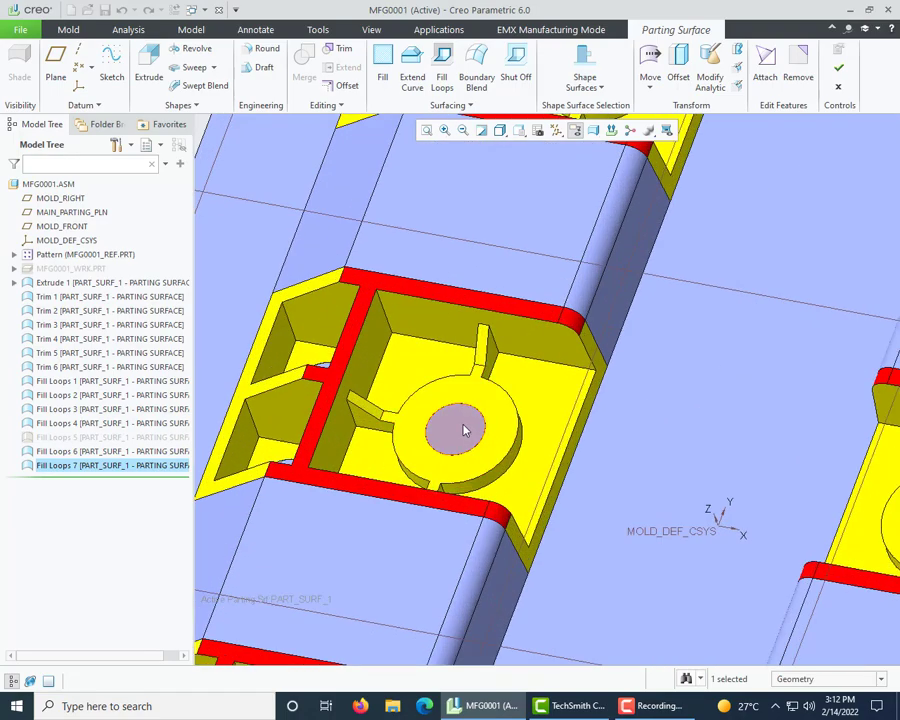
scroll(460, 428, "up", 3)
scroll(503, 373, "up", 2)
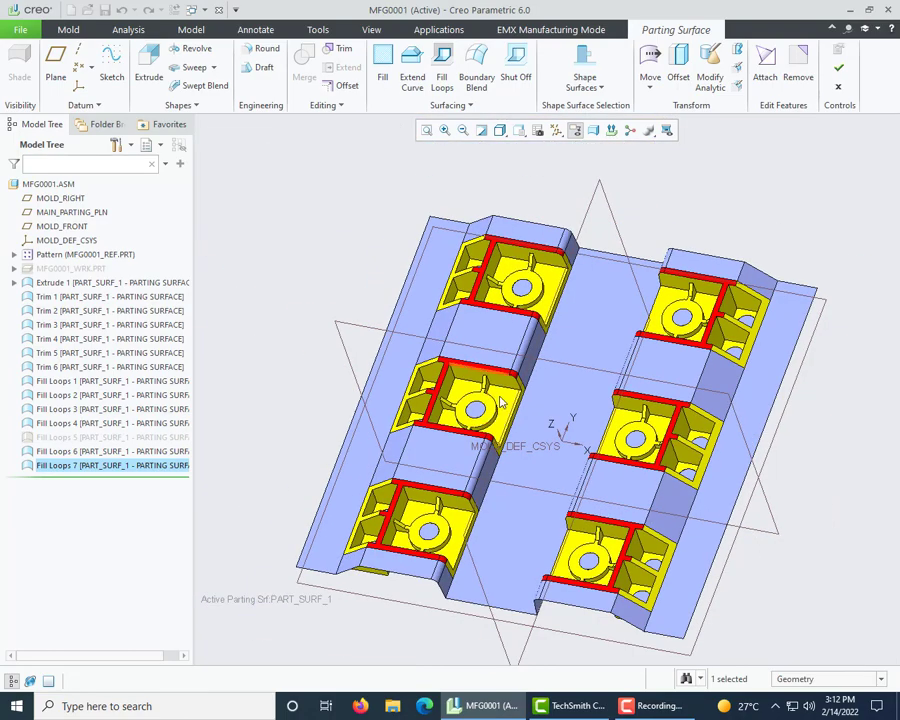
middle_click_drag(499, 408, 540, 380)
left_click(838, 70)
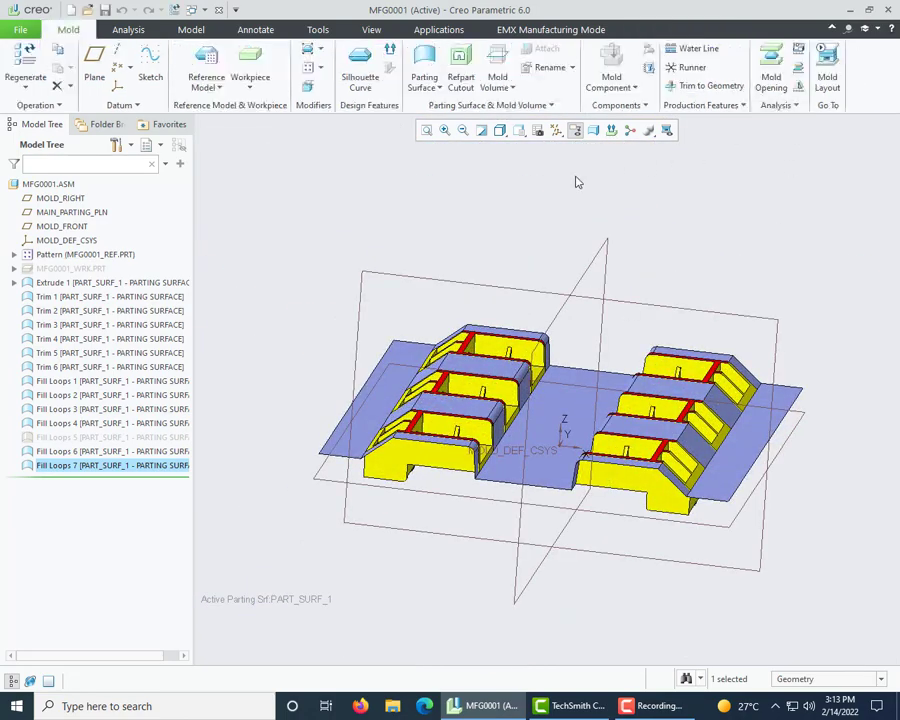
- Show the hidden workpiece MFG0001_WRK.PRT around the six cavities
right_click(92, 268)
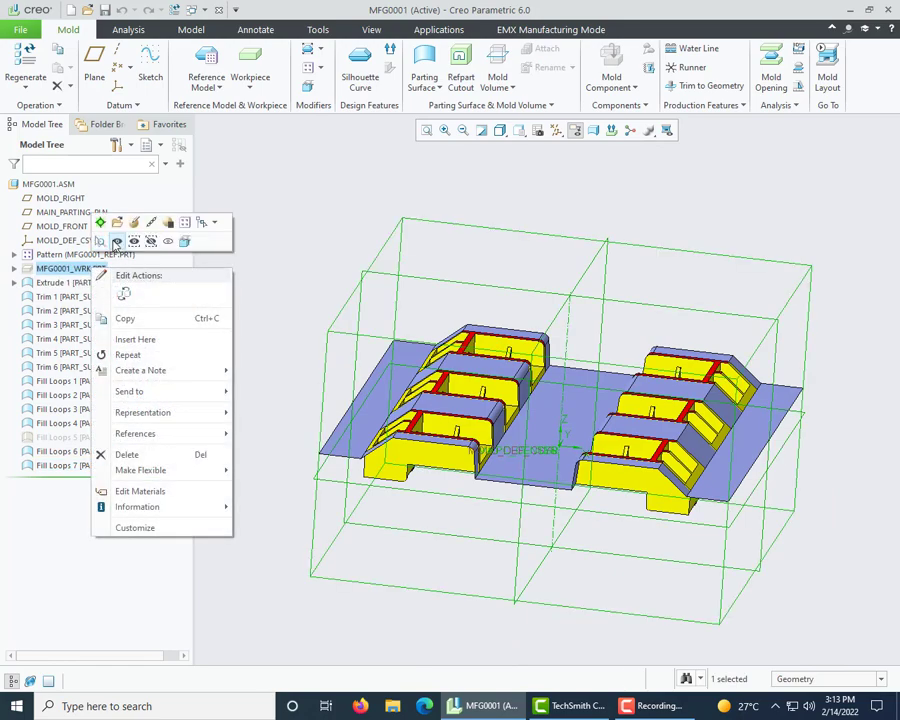
left_click(116, 242)
left_click(363, 262)
middle_click_drag(363, 262, 444, 436)
- Delete the hidden Fill Loops 5 feature from the mold model
right_click(88, 440)
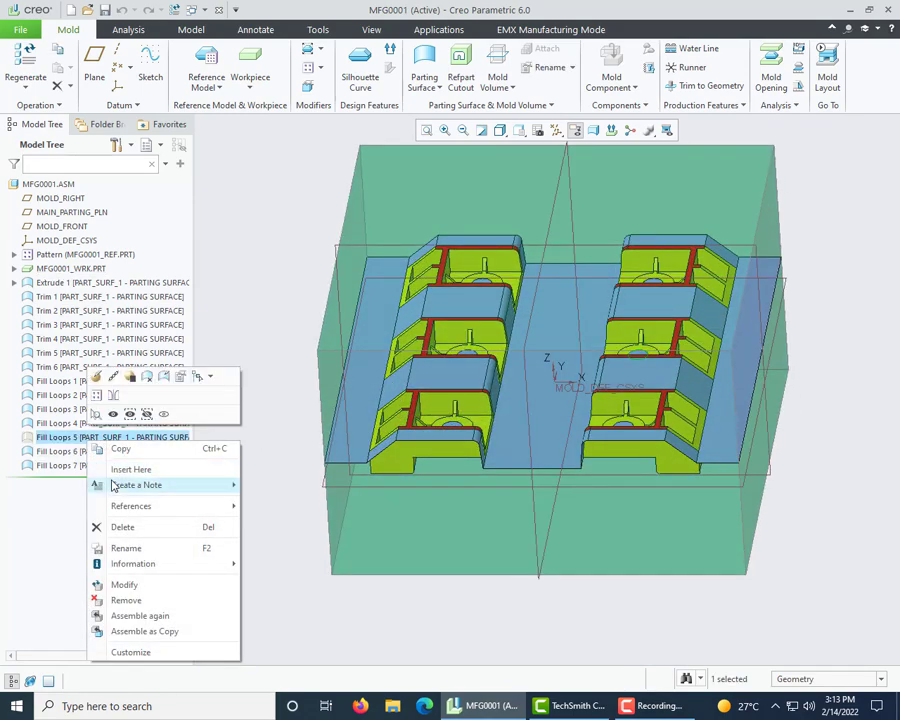
left_click(124, 525)
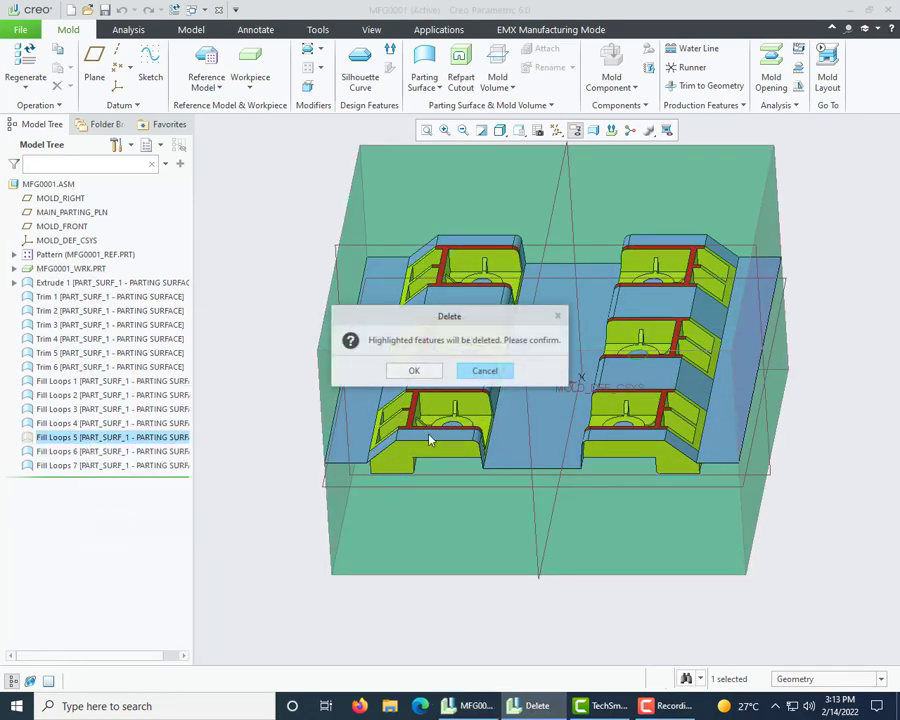
left_click(413, 370)
middle_click_drag(502, 486, 648, 424)
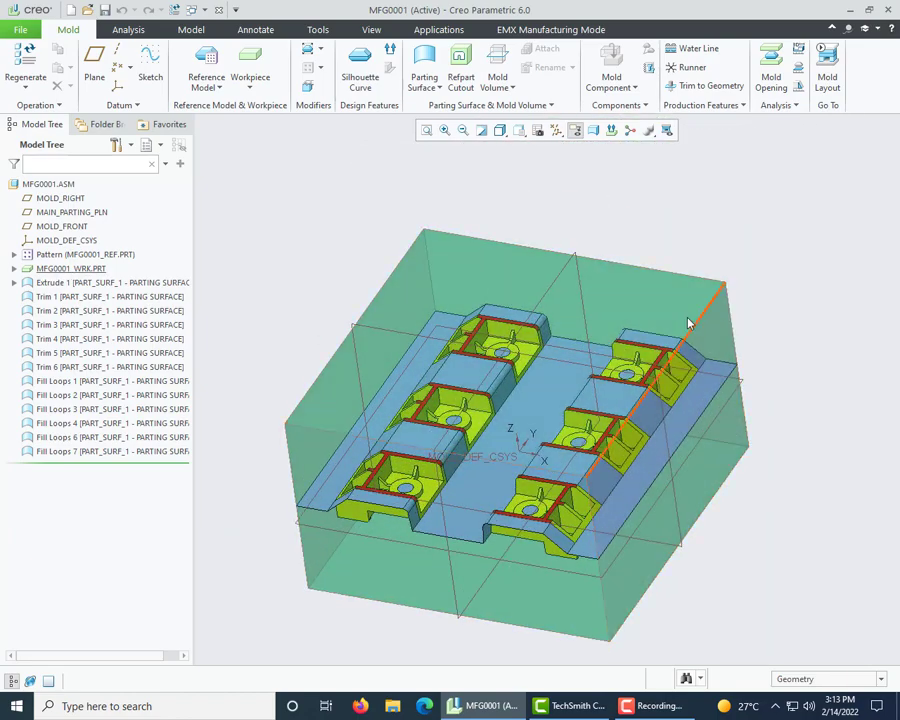
- Create a Refpart Cutout that removes all six MFG0001_REF.PRT reference parts from the workpiece
middle_click_drag(492, 383, 491, 410)
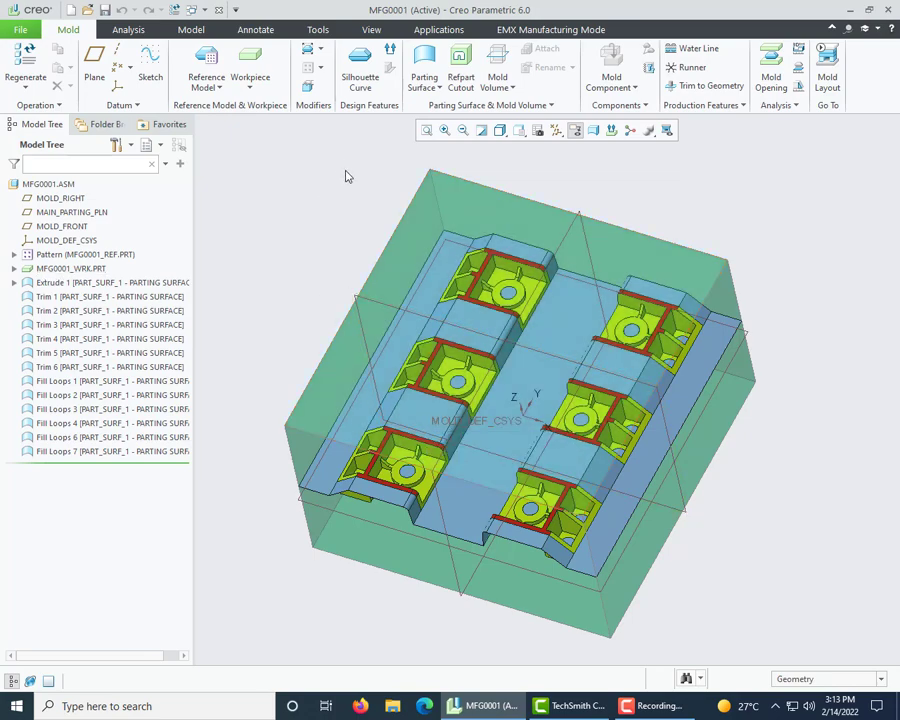
middle_click_drag(342, 221, 396, 256)
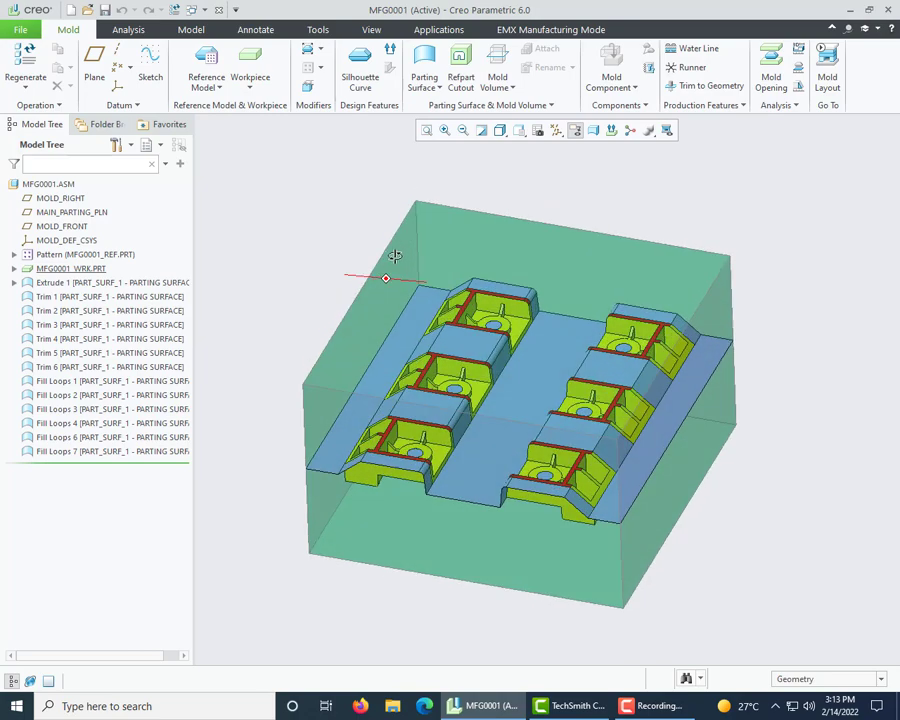
left_click(460, 65)
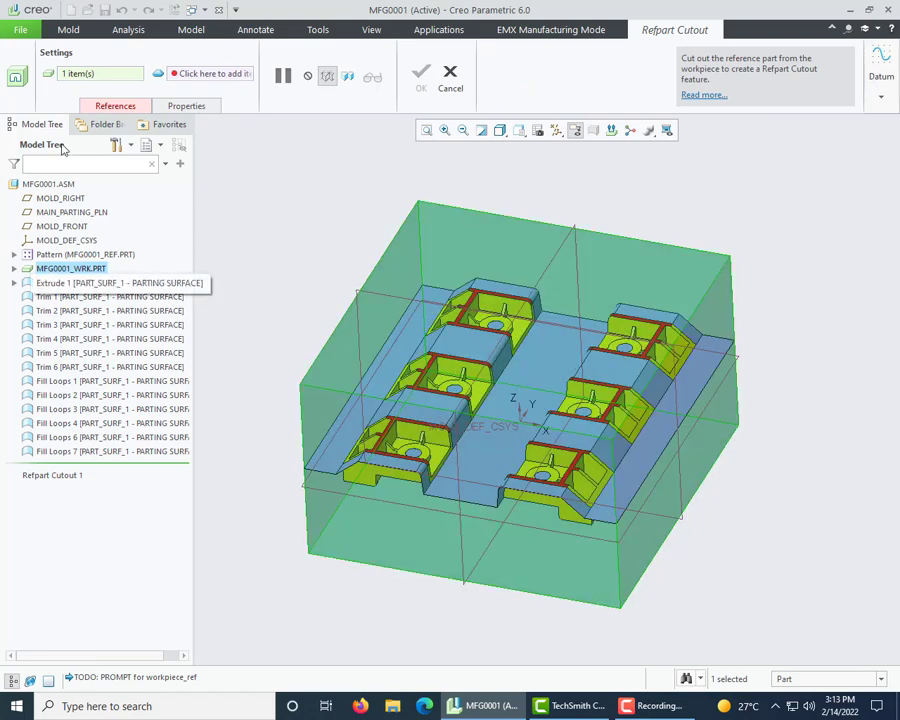
left_click(201, 76)
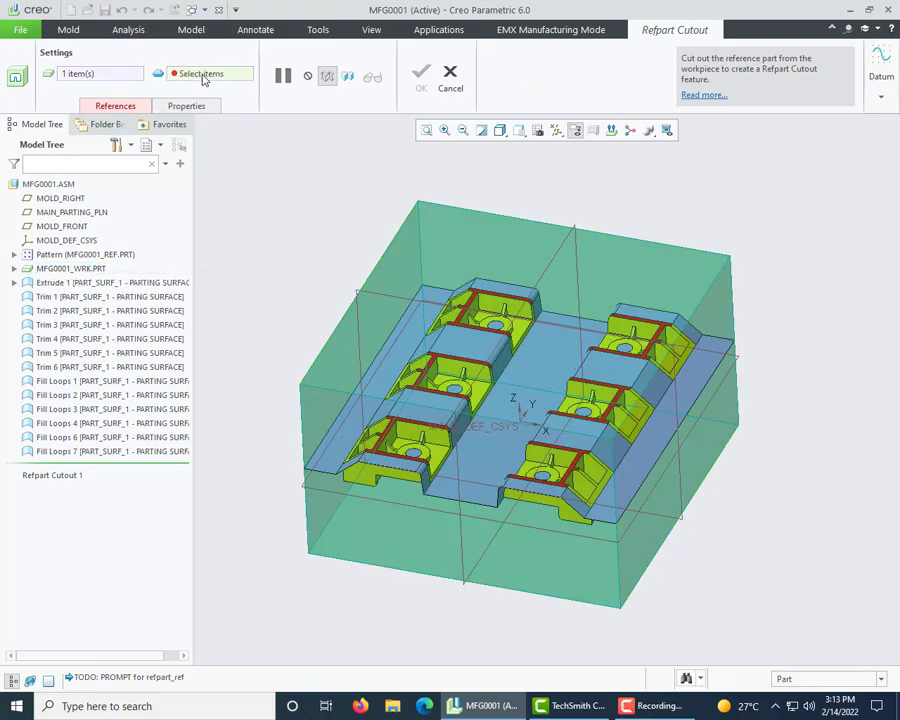
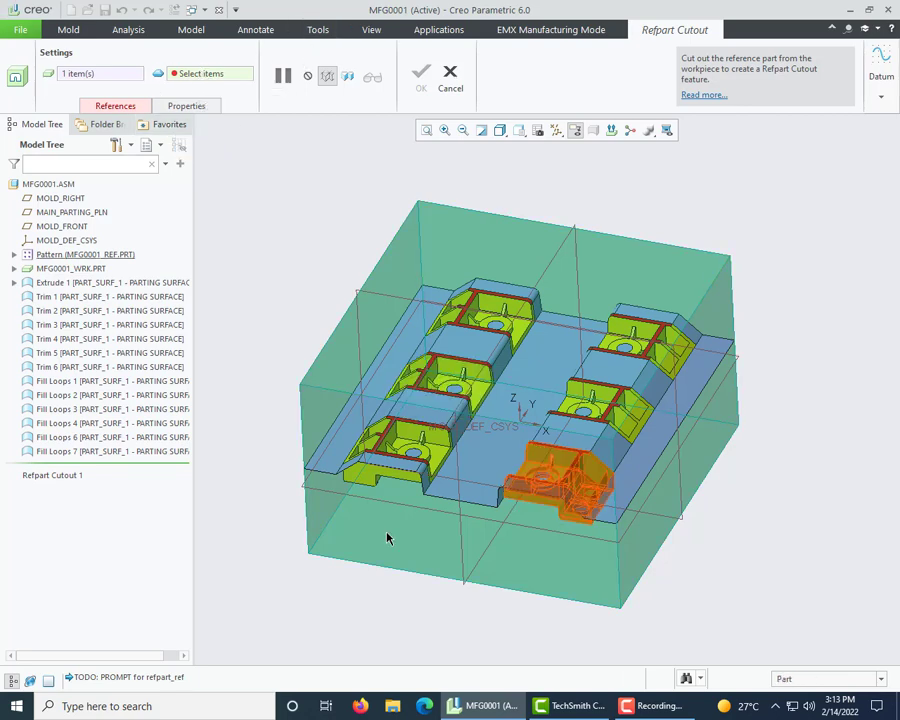
left_click(15, 255)
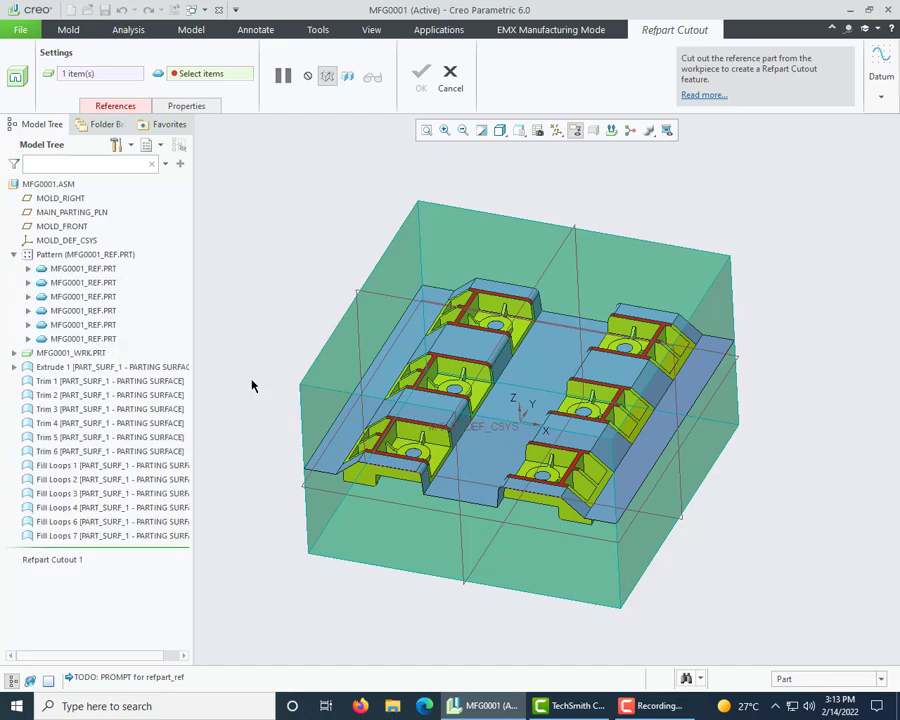
left_click(418, 447)
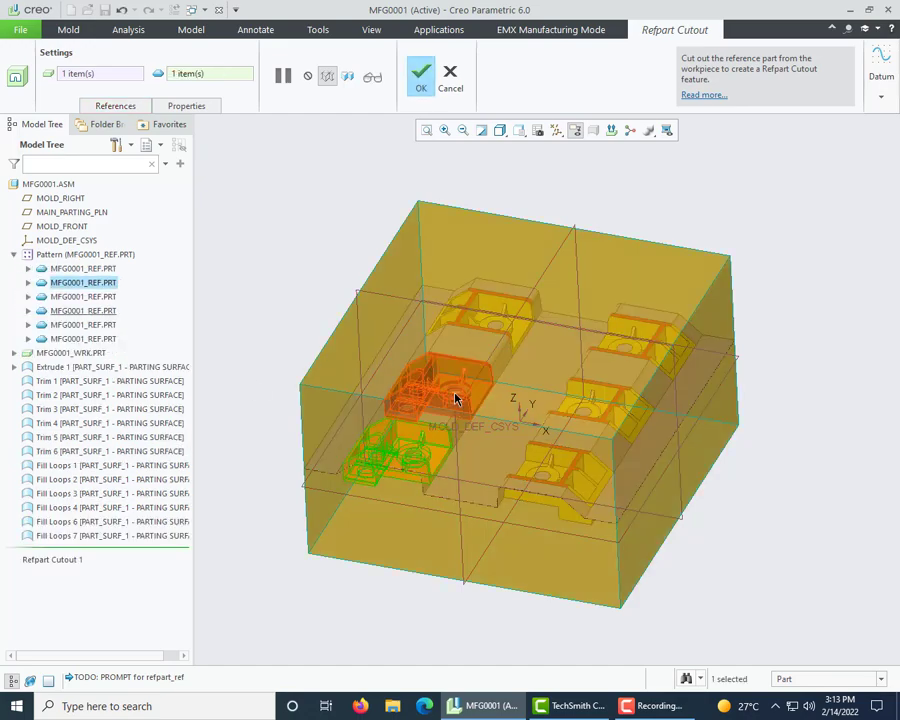
left_click(460, 393)
left_click(492, 321)
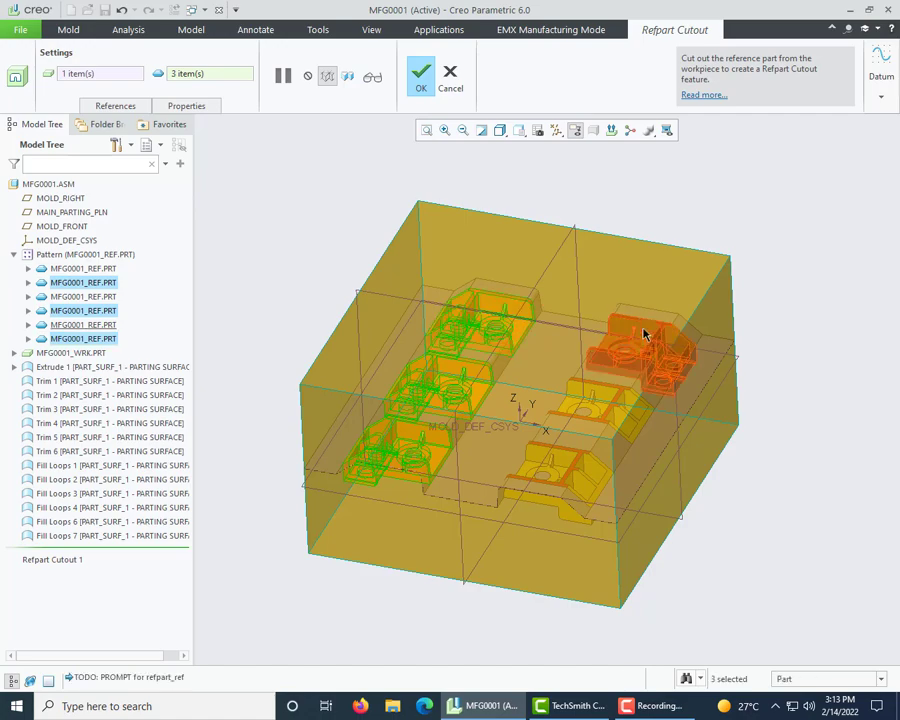
left_click(645, 333)
left_click(597, 408)
left_click(571, 483)
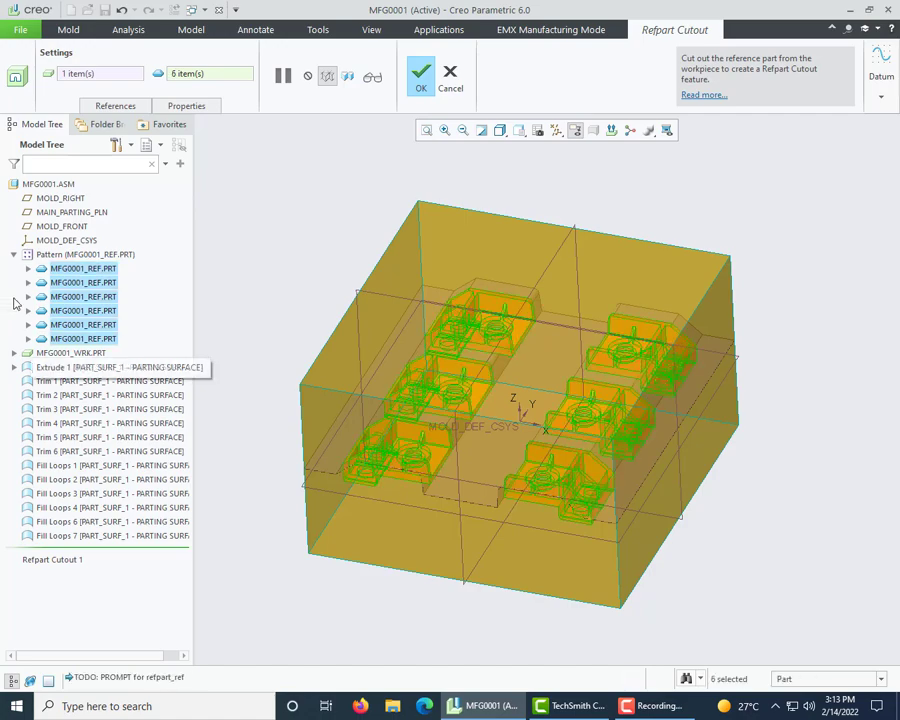
left_click(420, 75)
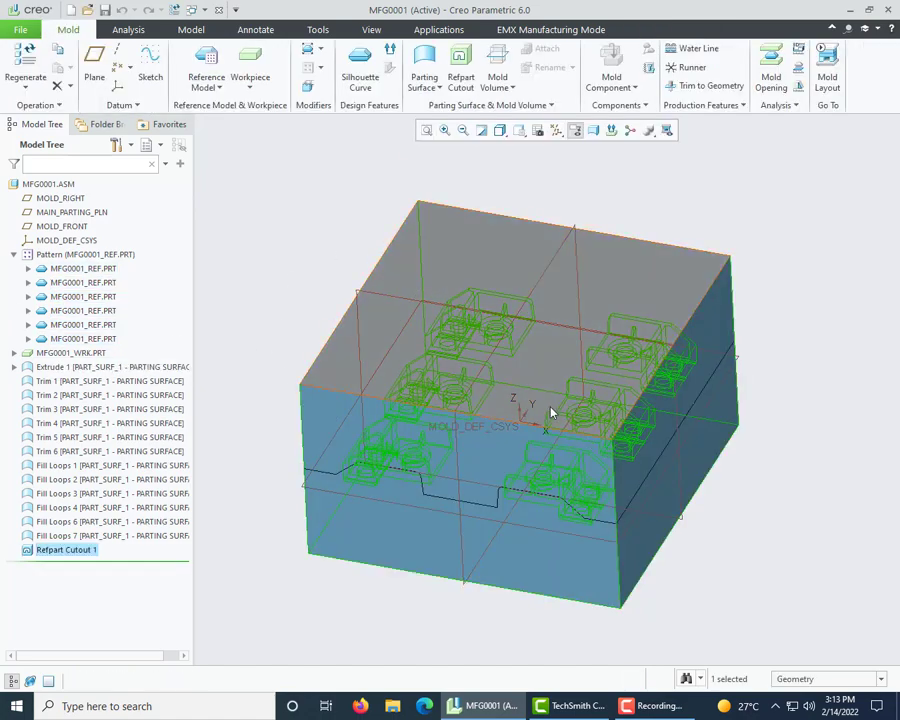
- Start a Volume Split with Refpart Cutout 1 as the split volume and activate the split surface selection
scroll(550, 412, "down", 3)
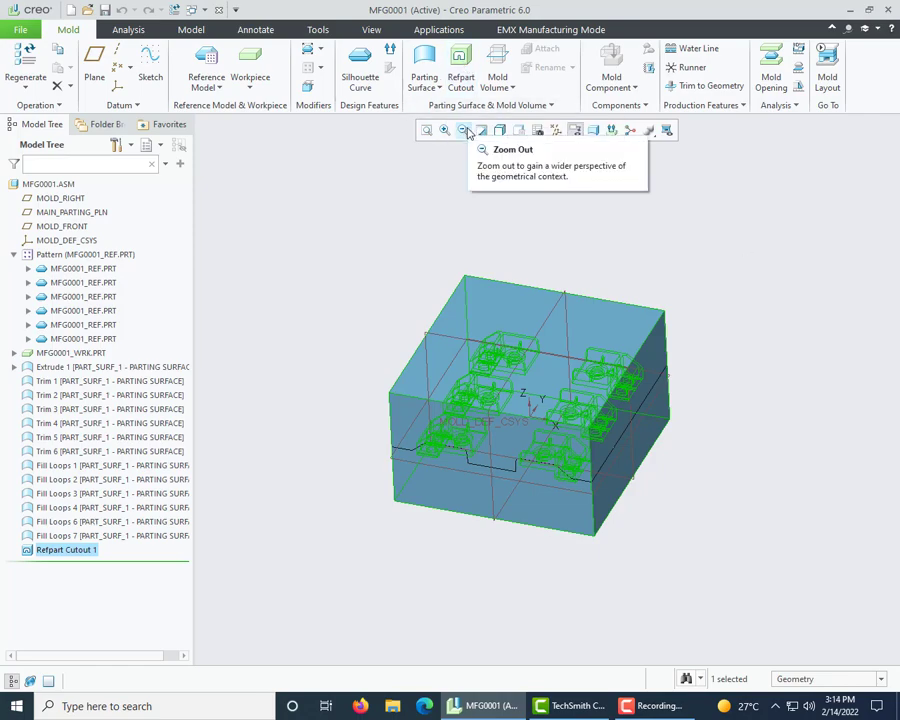
left_click(498, 88)
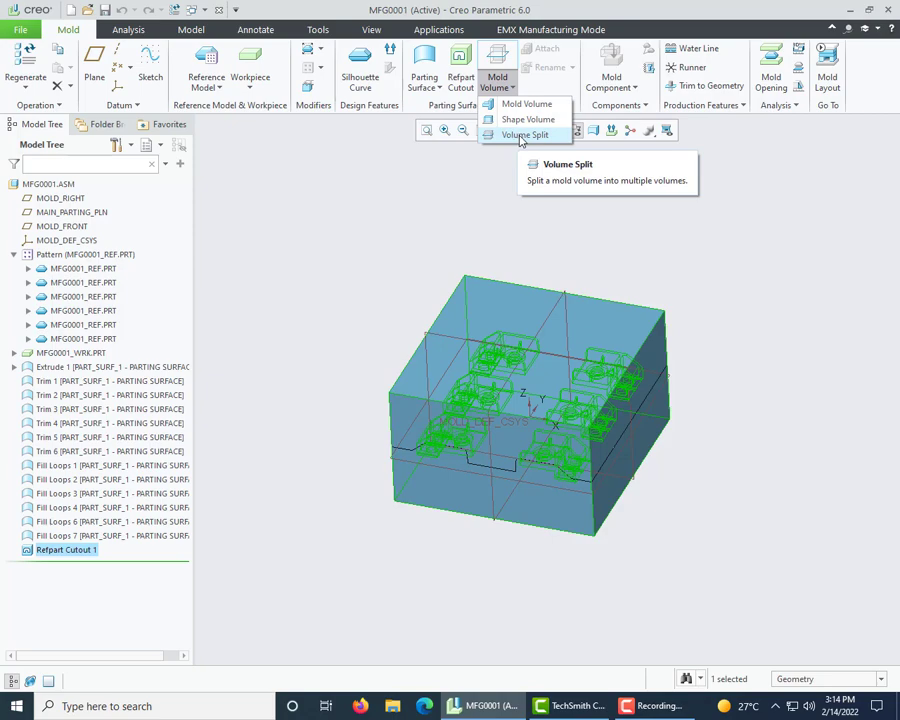
left_click(522, 135)
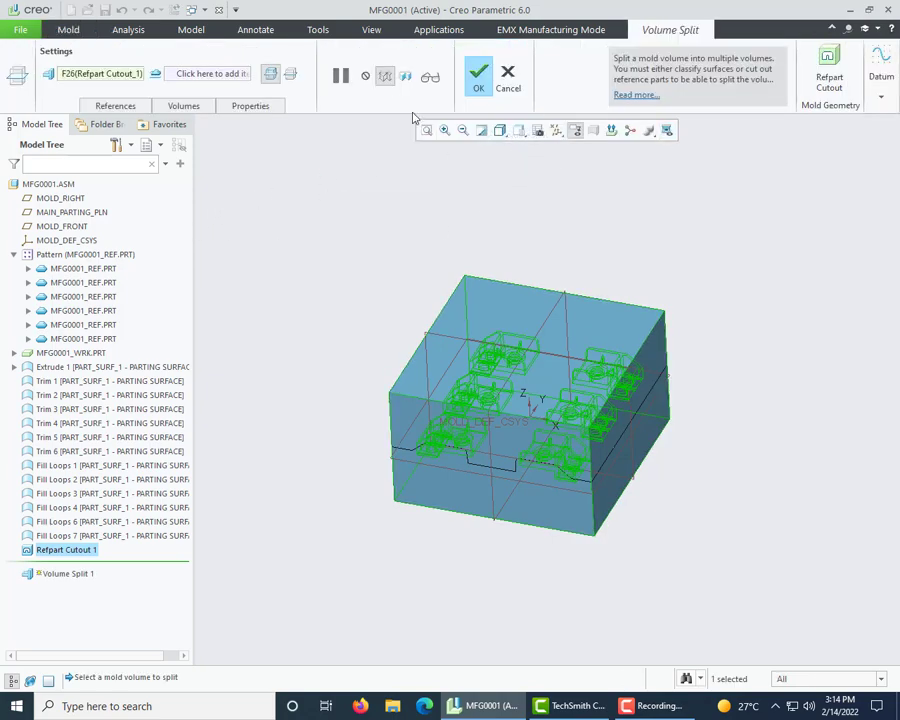
left_click(116, 106)
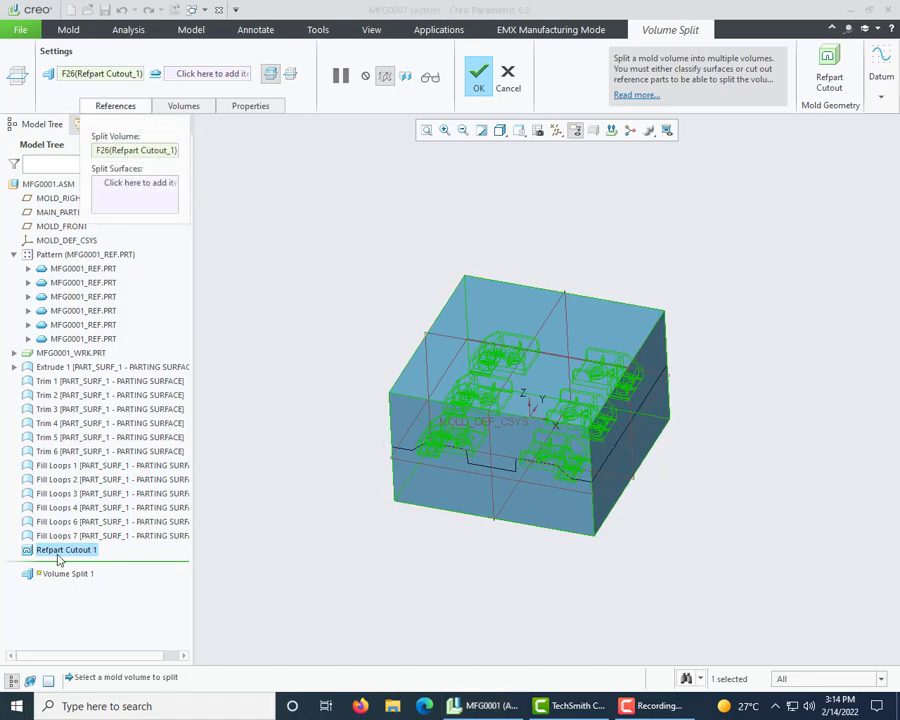
left_click(197, 78)
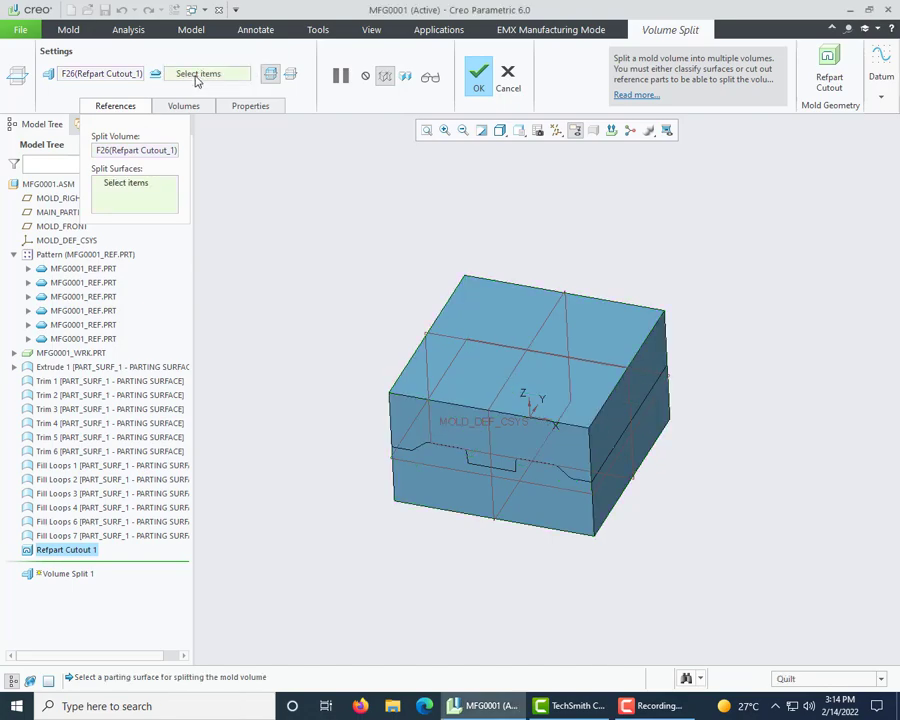
- Switch the model's display style to No Hidden so the parting surface inside the block can be picked
middle_click_drag(376, 393, 368, 395)
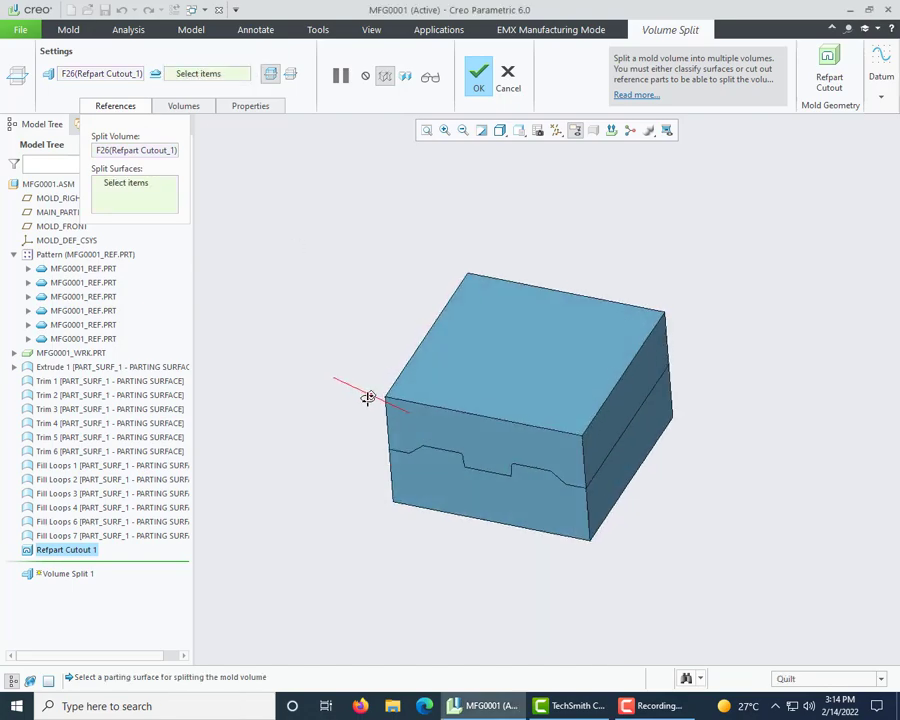
left_click(500, 131)
left_click(522, 195)
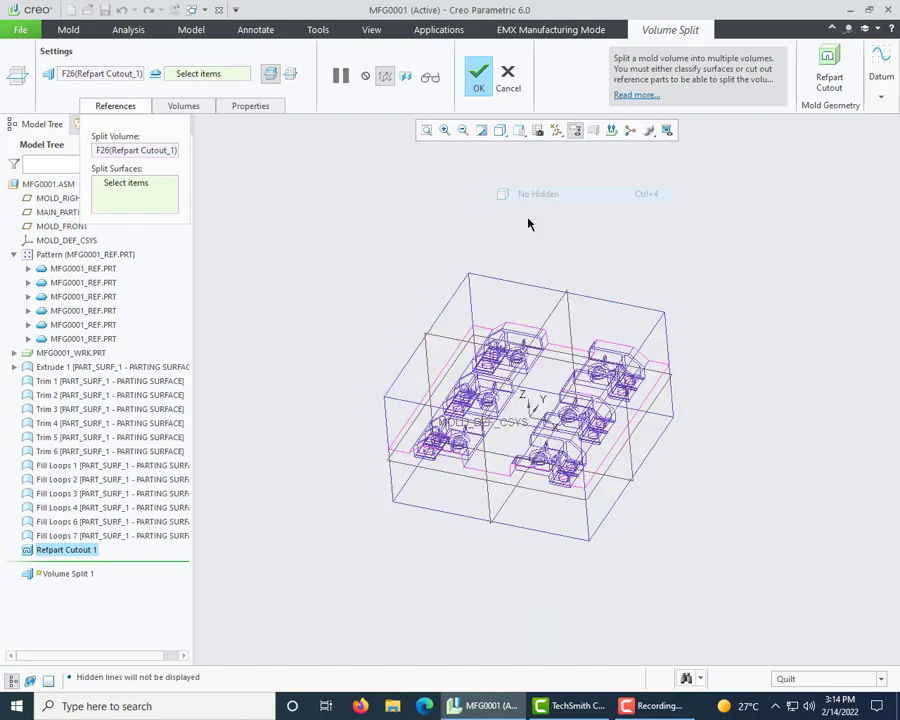
scroll(391, 507, "down", 5)
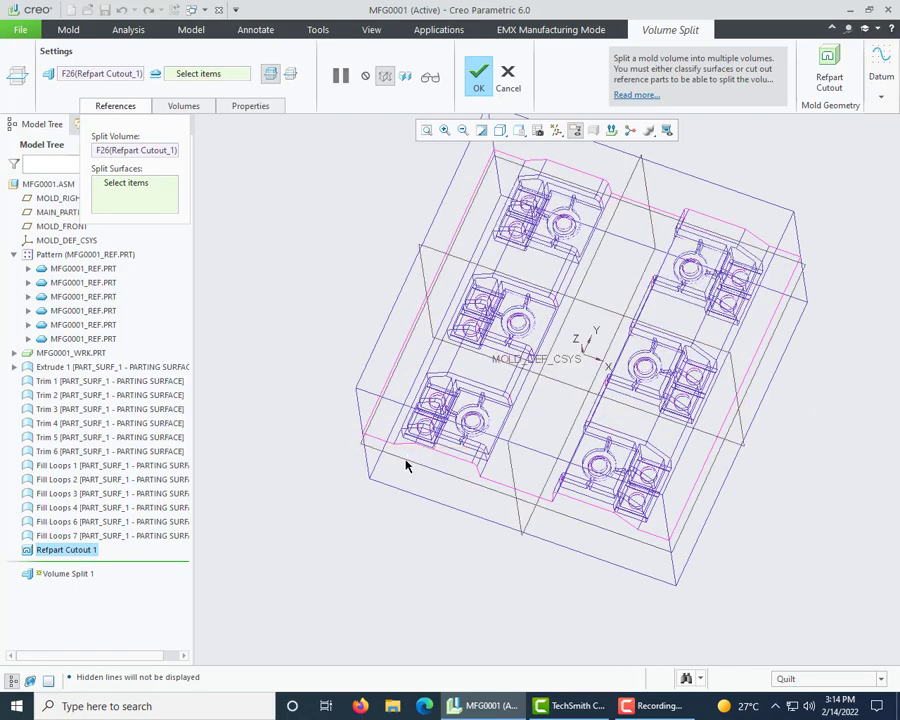
- Select the main parting surface quilt plus the fill quilts closing the holes of the three left-row cavities as split surfaces
left_click(360, 414)
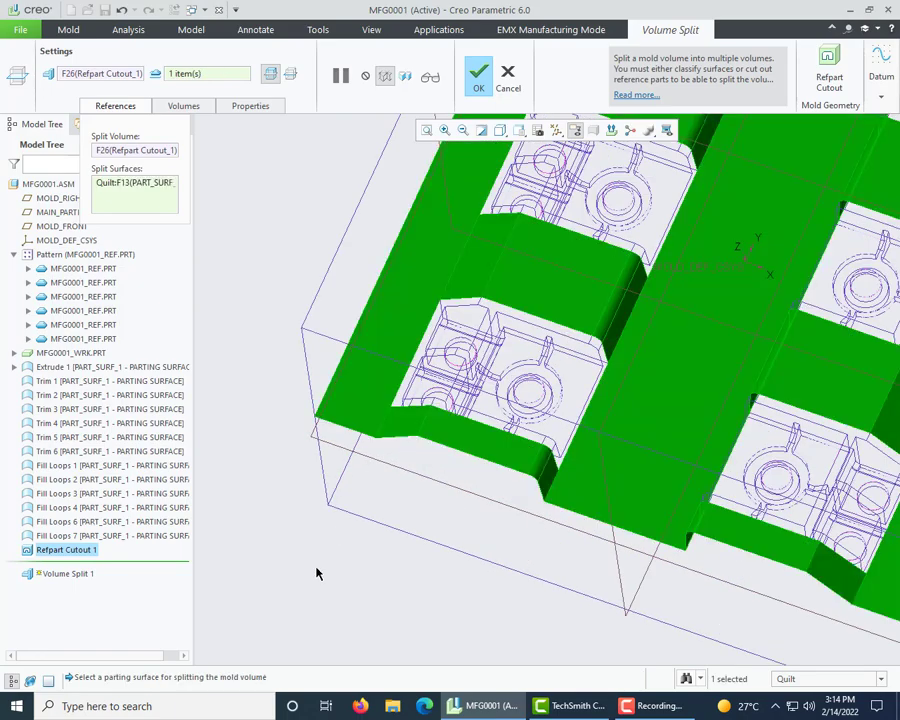
key("ctrl+d")
middle_click_drag(391, 468, 562, 275)
scroll(502, 267, "down", 4)
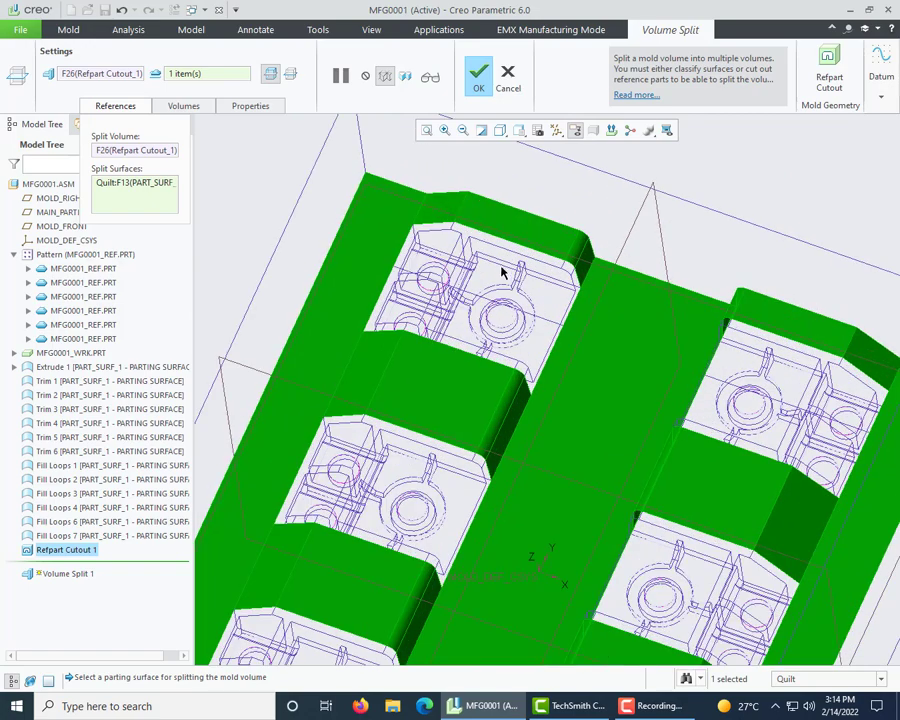
left_click(504, 315, "ctrl")
left_click(412, 512, "ctrl")
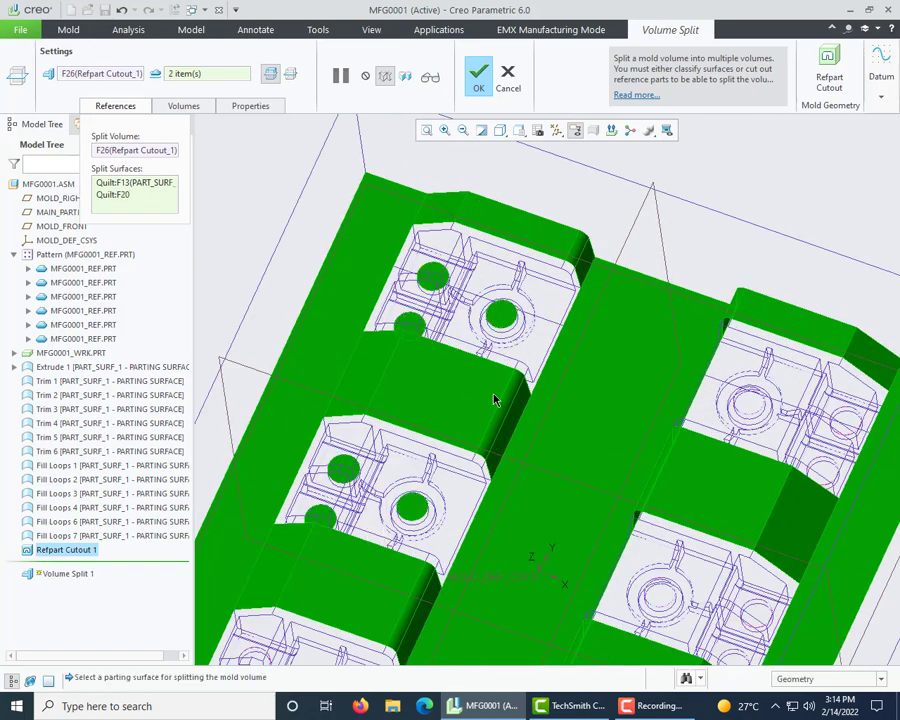
scroll(488, 408, "up", 4)
scroll(432, 503, "down", 3)
left_click(438, 449, "ctrl")
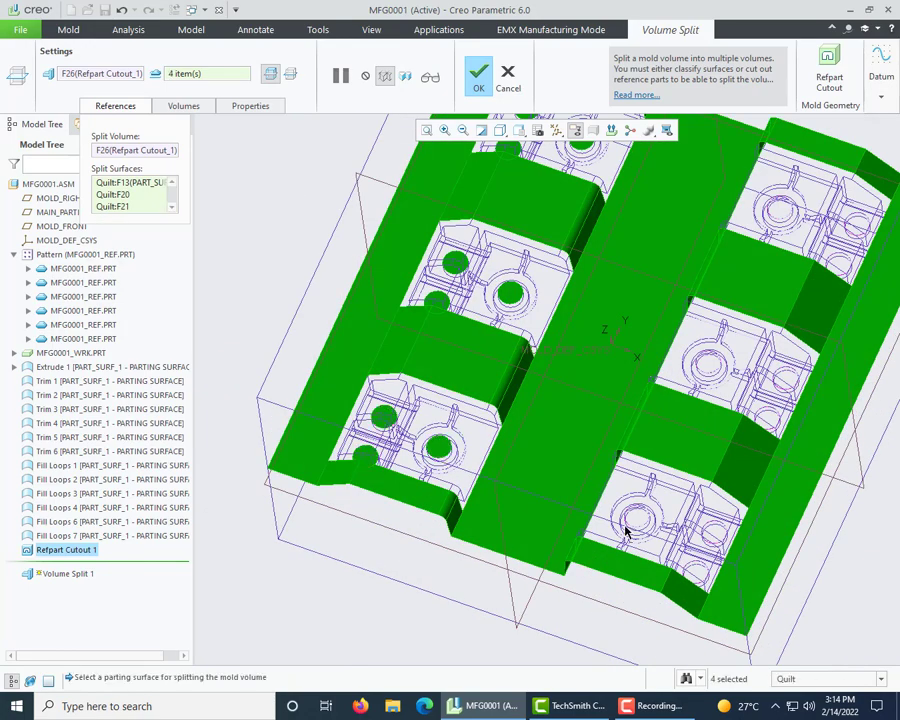
- Add the fill quilts of the three right-row cavities to the split surfaces and complete the volume split
left_click(636, 518, "ctrl")
left_click(706, 369, "ctrl")
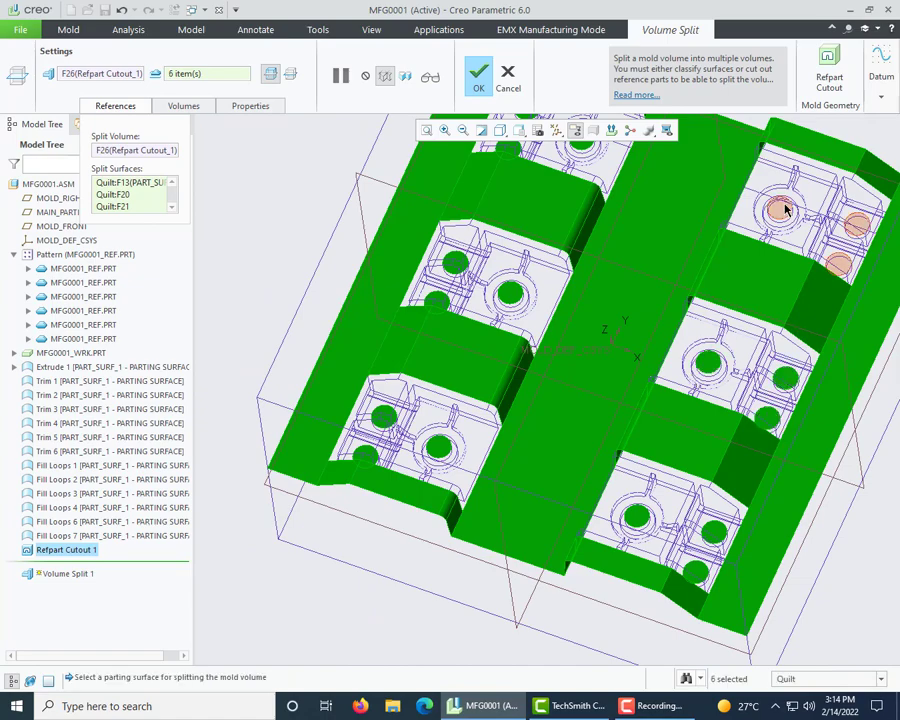
left_click(784, 209, "ctrl")
scroll(496, 548, "up", 3)
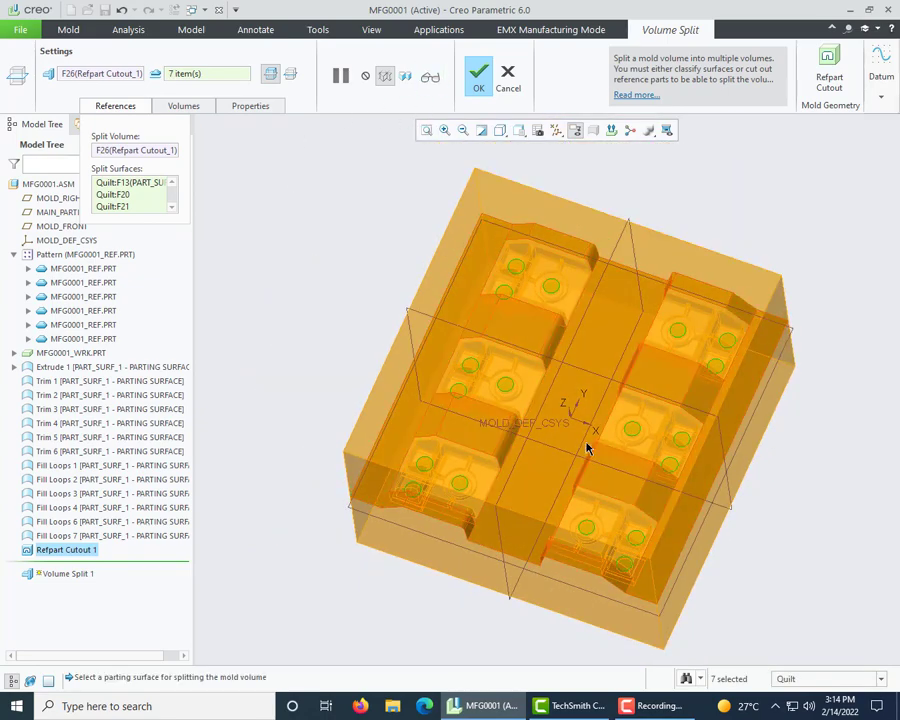
middle_click_drag(587, 446, 391, 205)
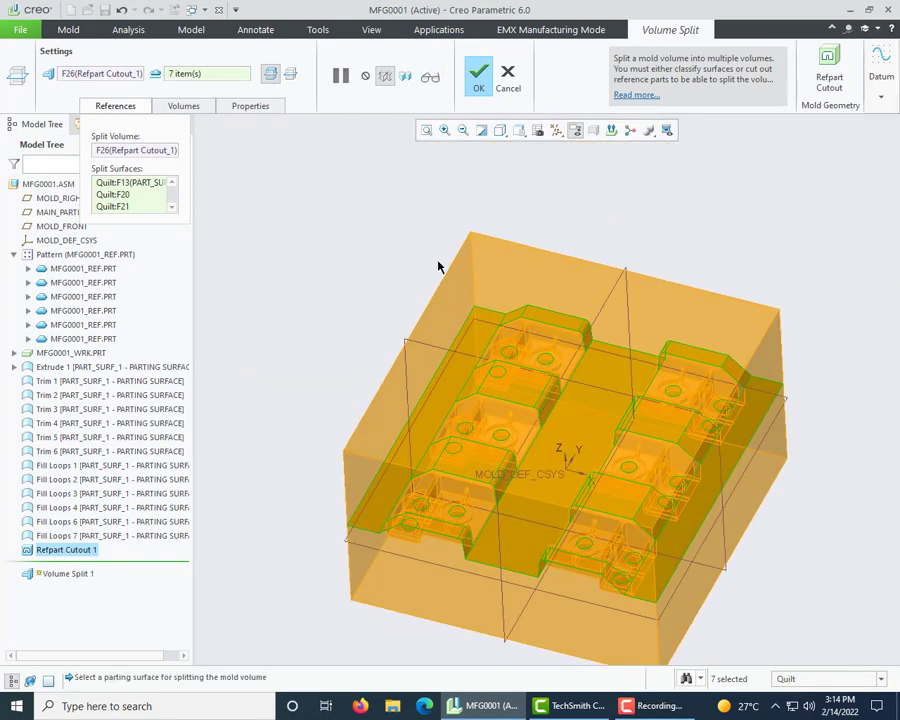
mouse_move(407, 295)
middle_mouse_down()
mouse_move(410, 280)
mouse_move(405, 291)
middle_mouse_up()
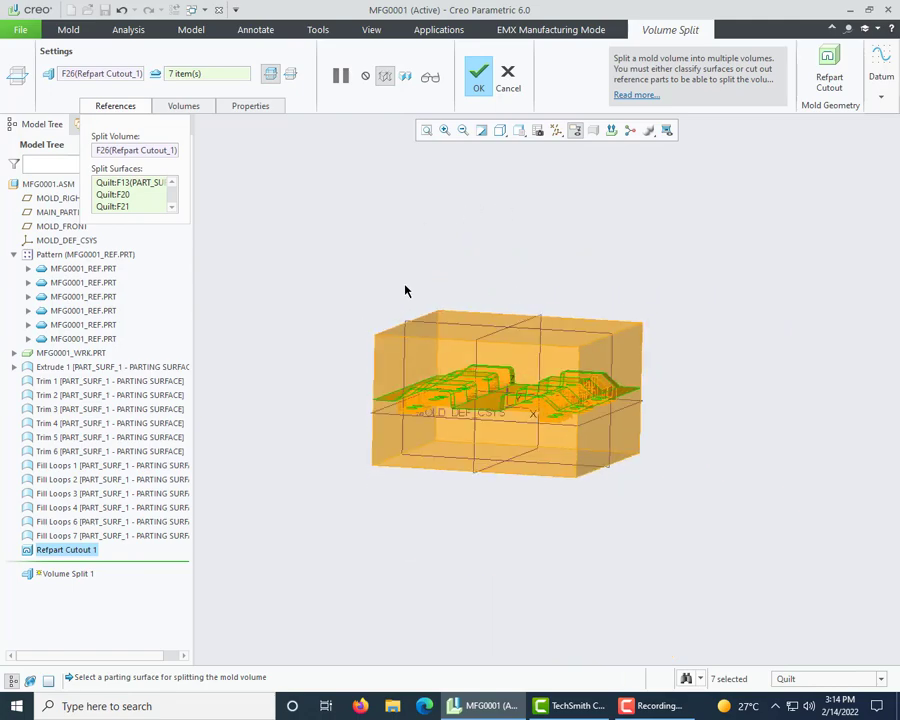
left_click(480, 80)
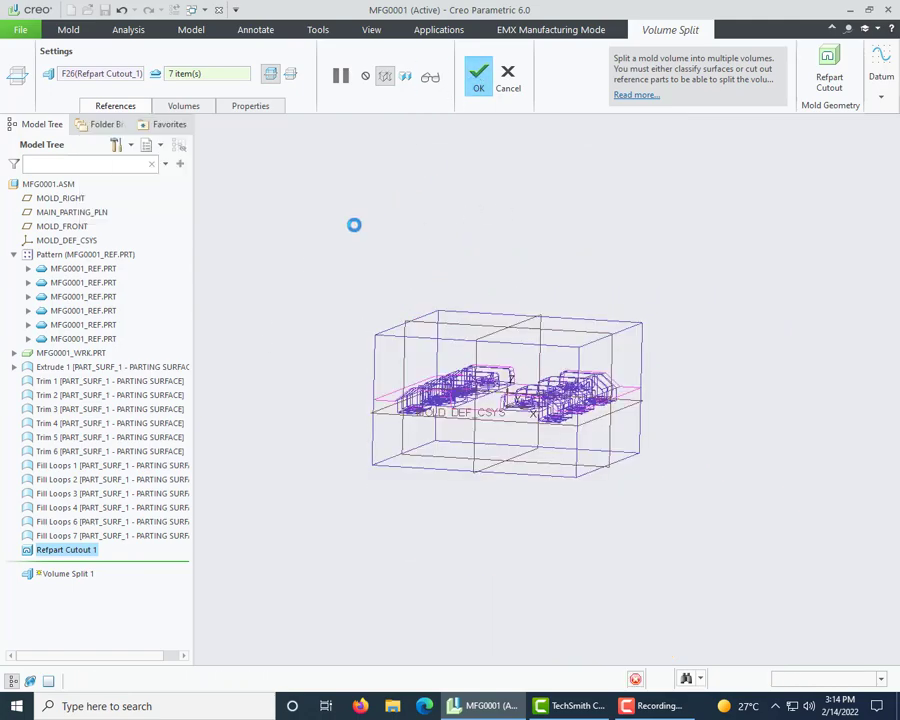
- Switch the mold model's display style to Shading With Edges
left_click(500, 135)
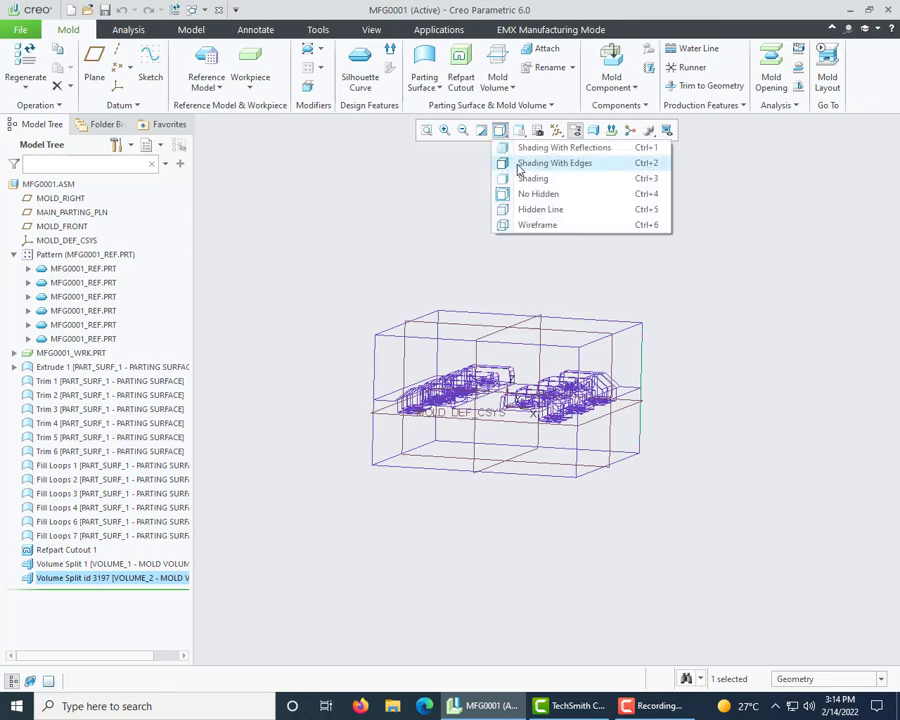
left_click(534, 161)
mouse_move(432, 277)
middle_mouse_down()
mouse_move(430, 311)
mouse_move(425, 300)
middle_mouse_up()
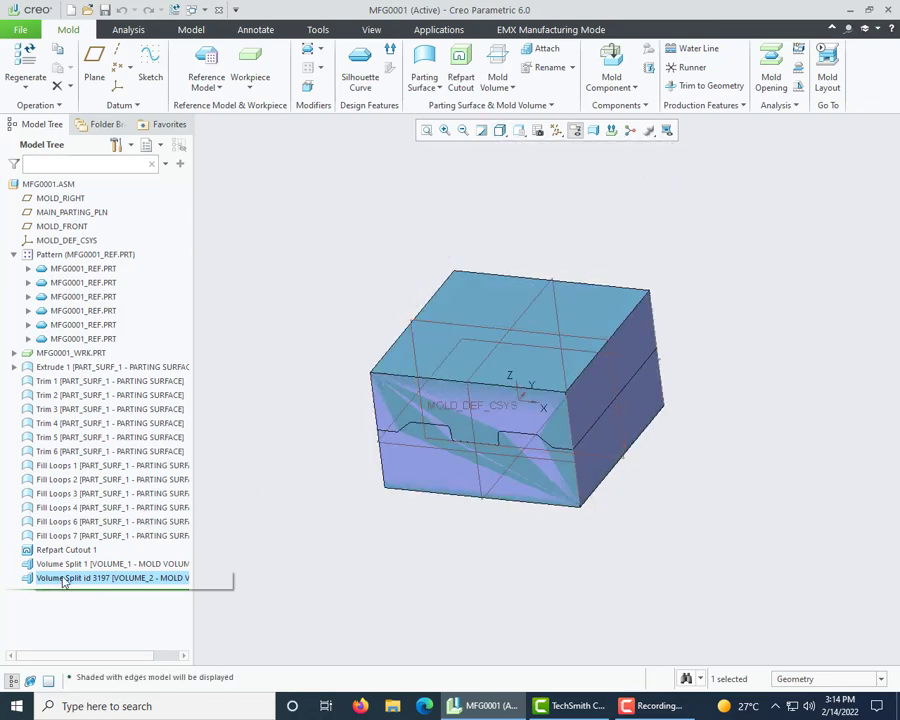
- Rename the Volume Split 1 mold volume, VOLUME_1, as cavity
left_click(75, 564)
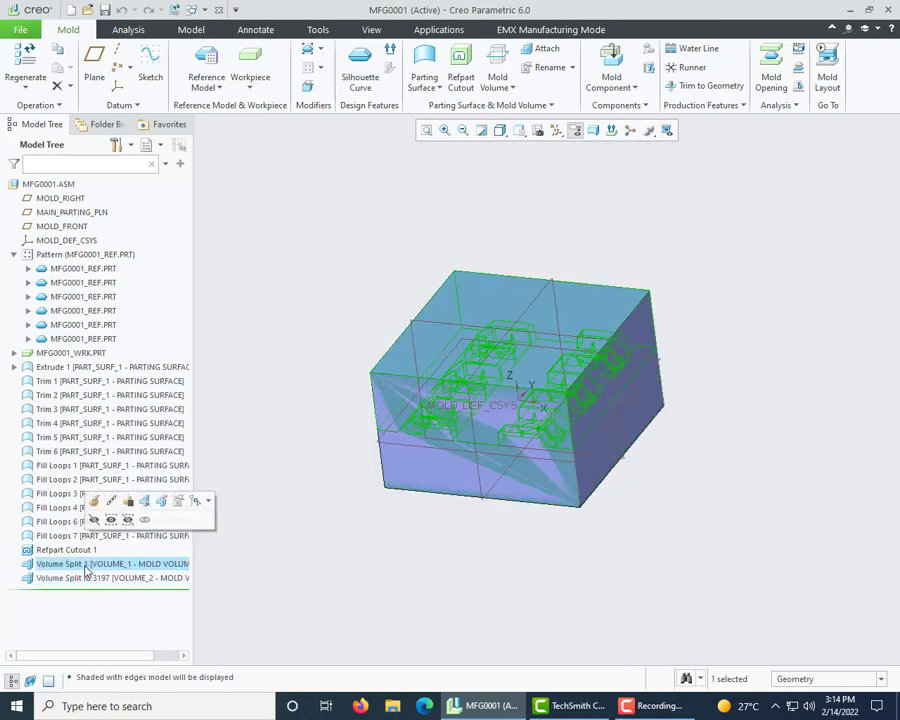
right_click(62, 564)
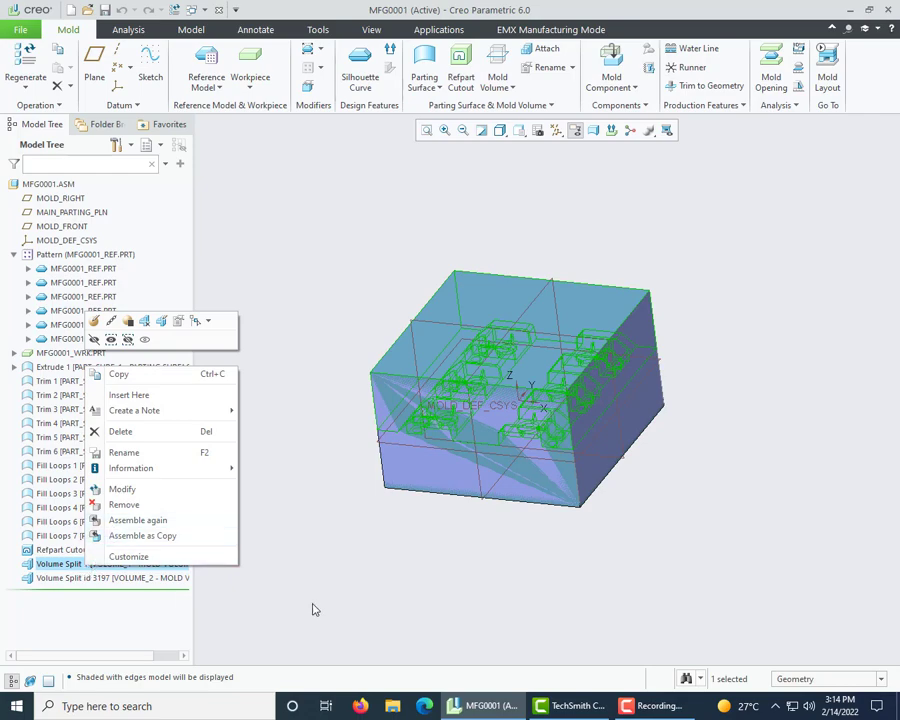
left_click(113, 612)
left_click(105, 568)
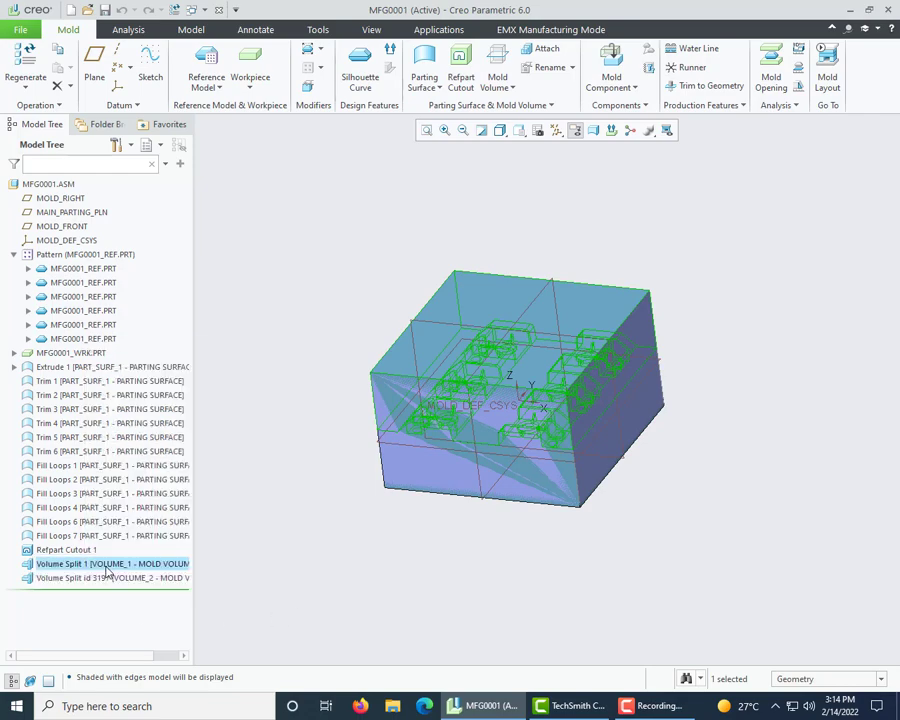
left_click(548, 67)
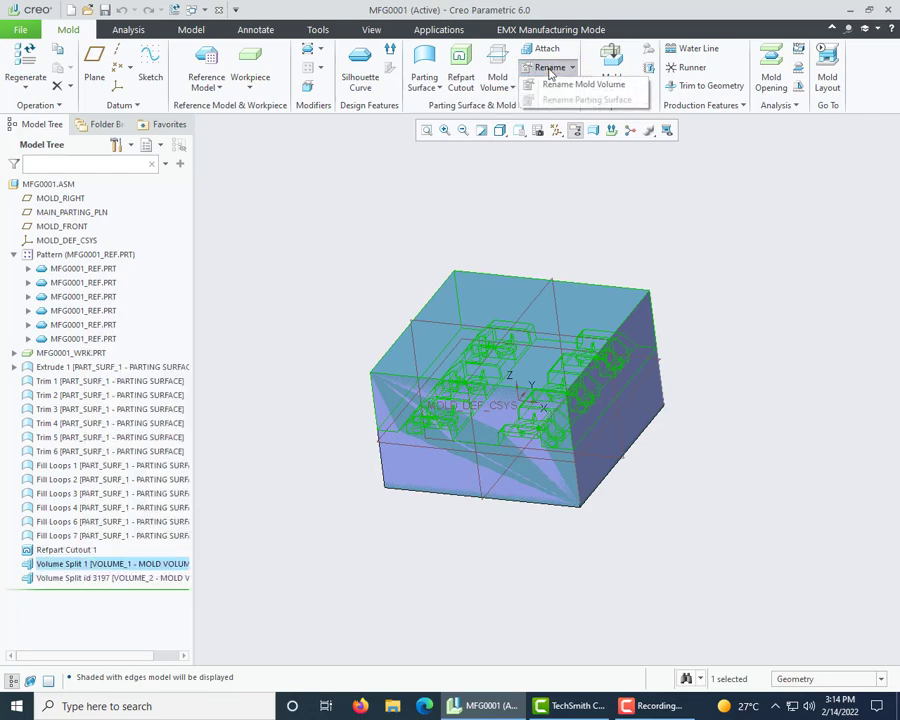
left_click(558, 92)
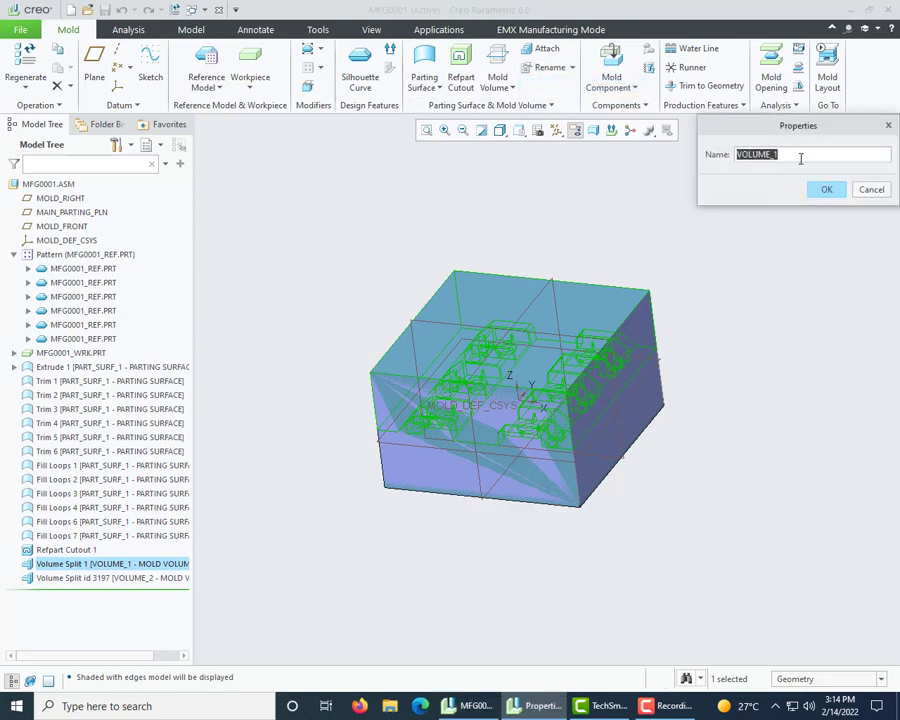
type("cavity")
key("Return")
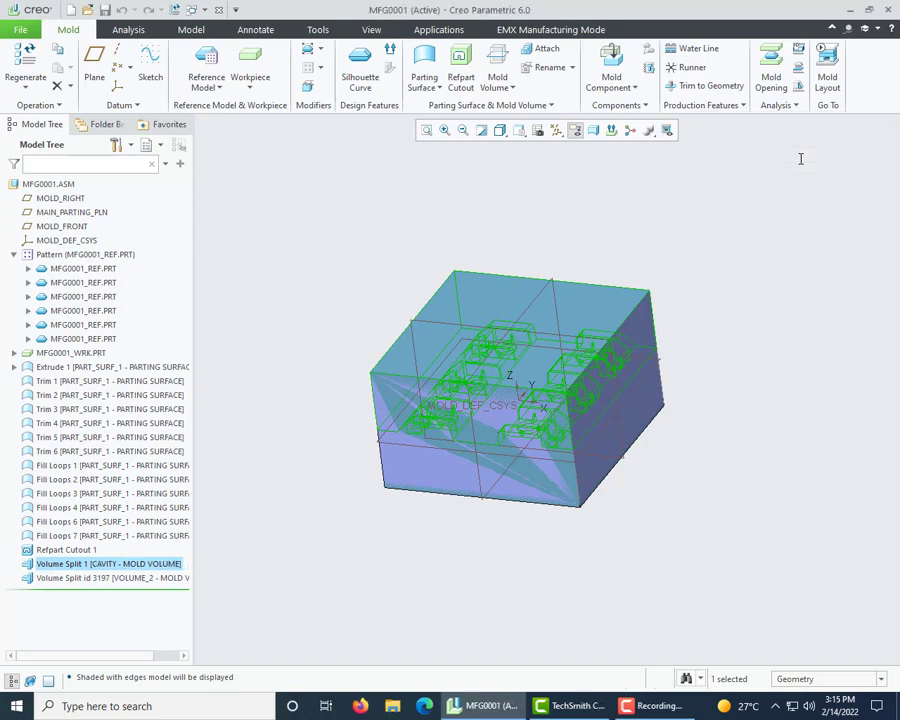
- Rename the second mold volume, VOLUME_2, as core and save the mold model
left_click(95, 578)
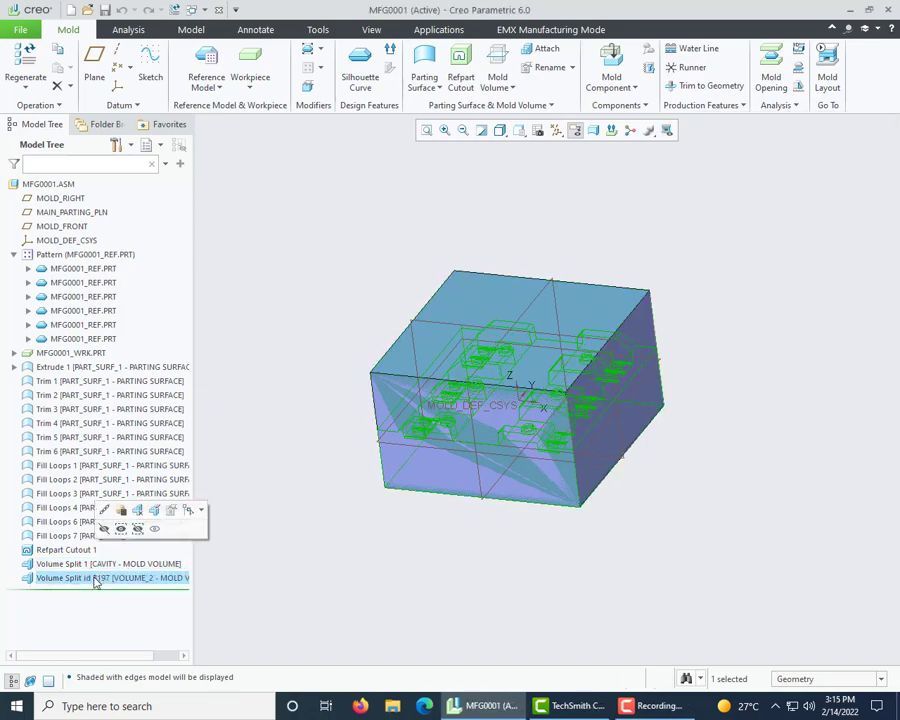
left_click(548, 68)
left_click(583, 84)
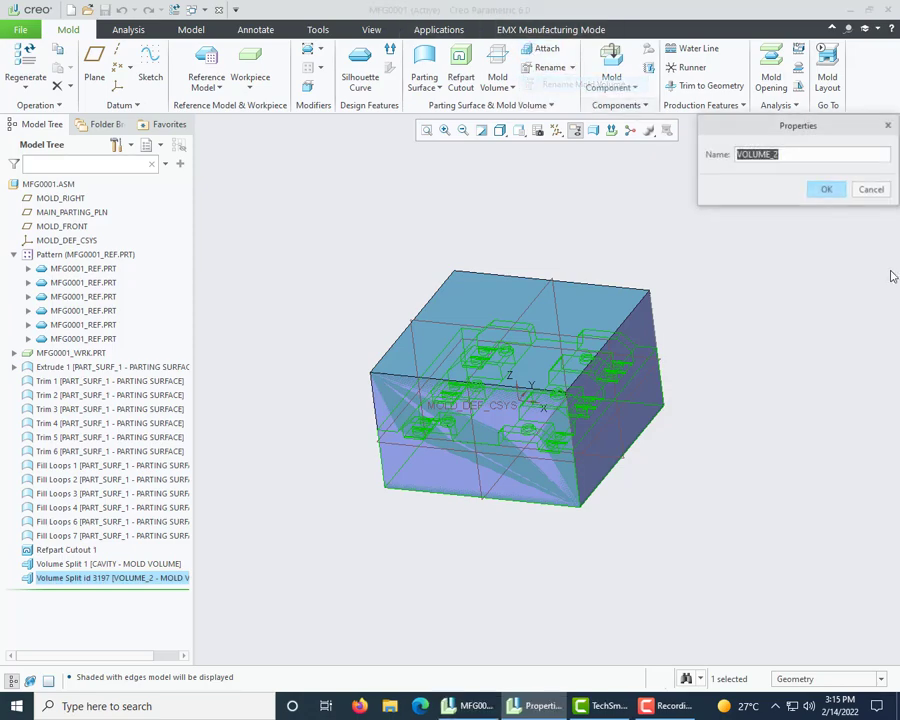
type("core")
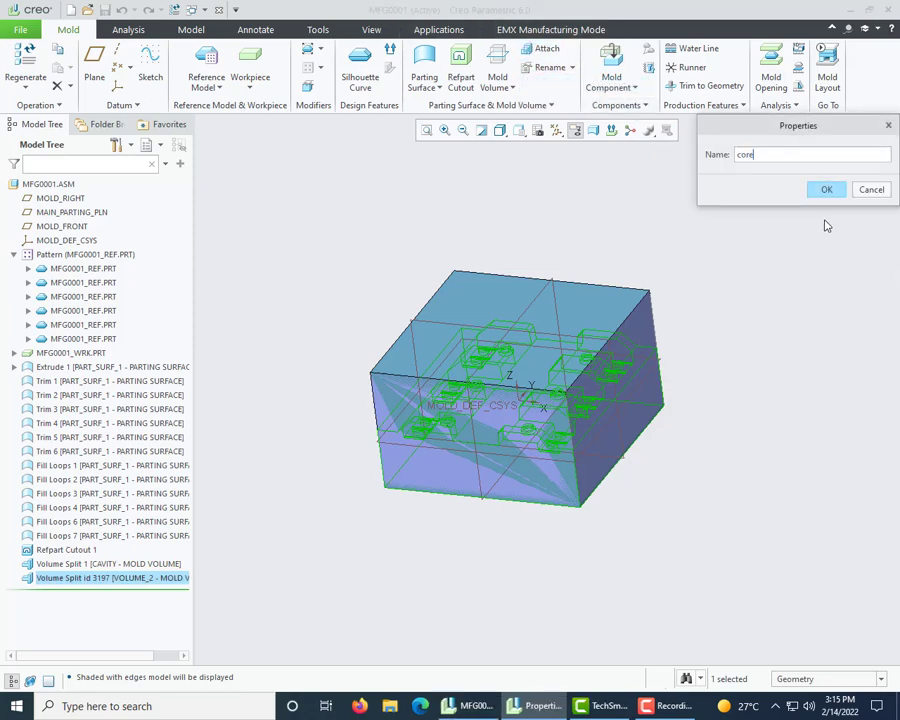
left_click(828, 190)
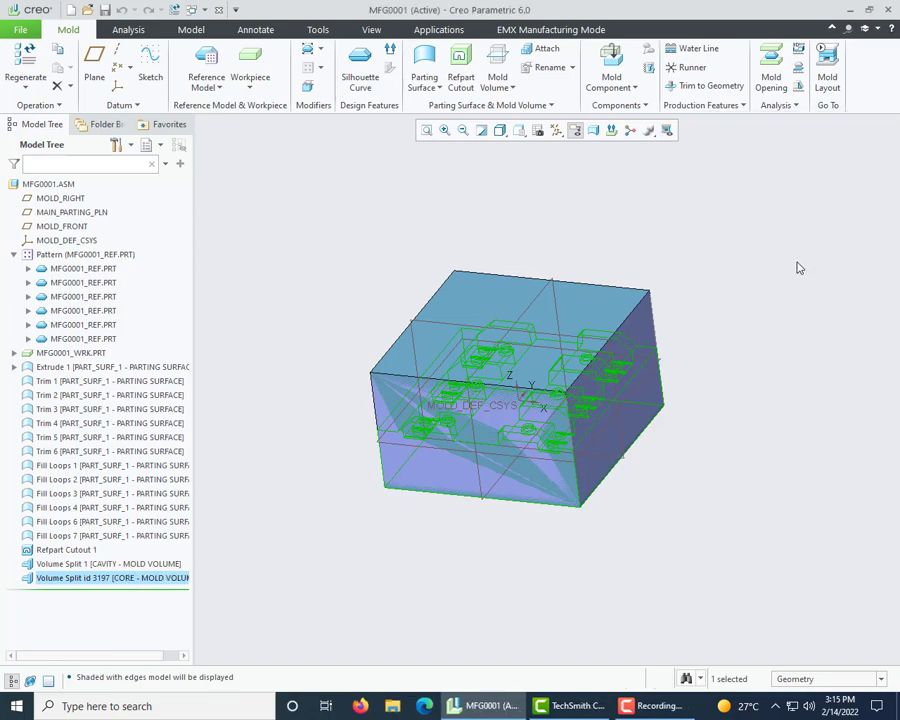
left_click(731, 248)
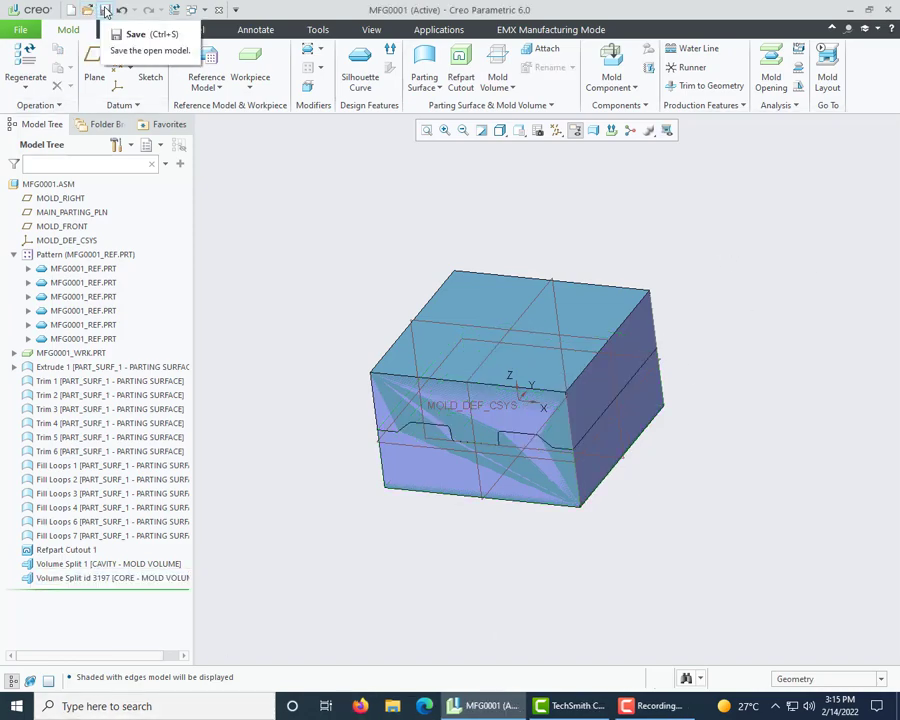
left_click(103, 12)
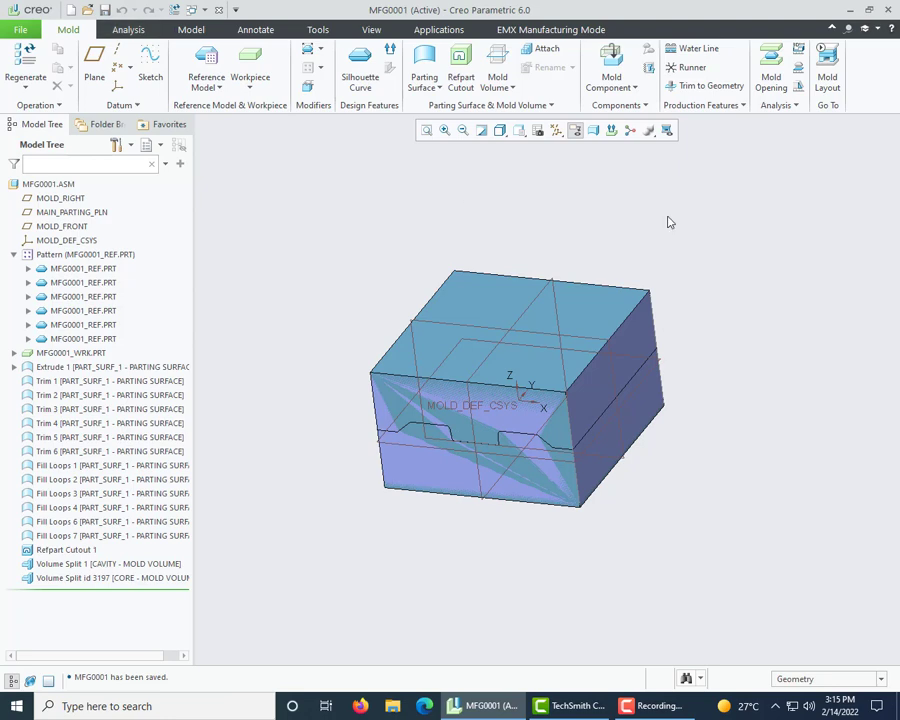
- Create mold components from both the CAVITY and CORE mold volumes
middle_click_drag(686, 220, 701, 205)
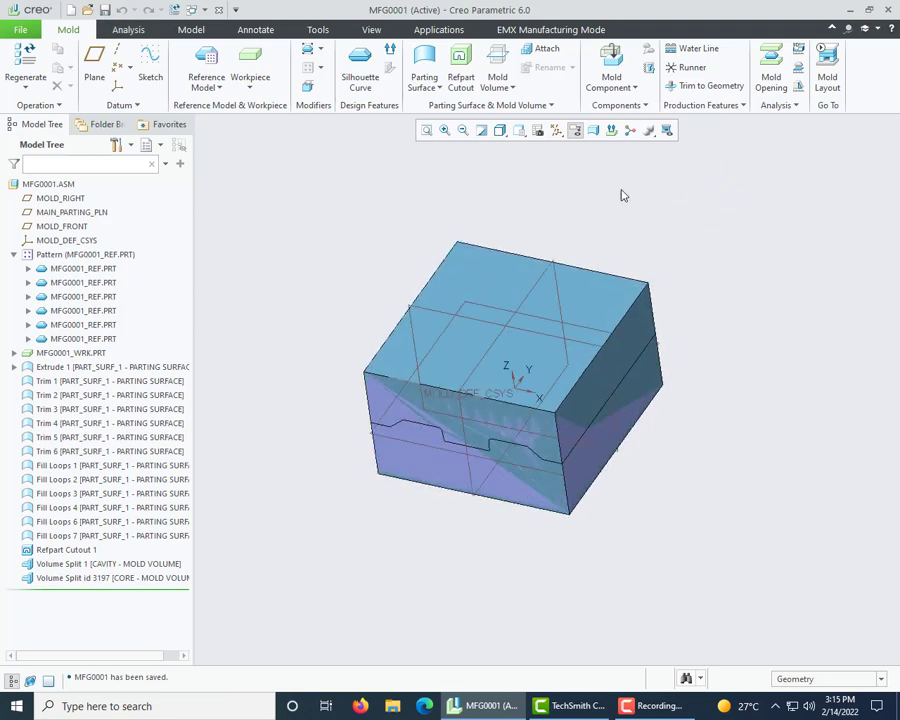
left_click(617, 62)
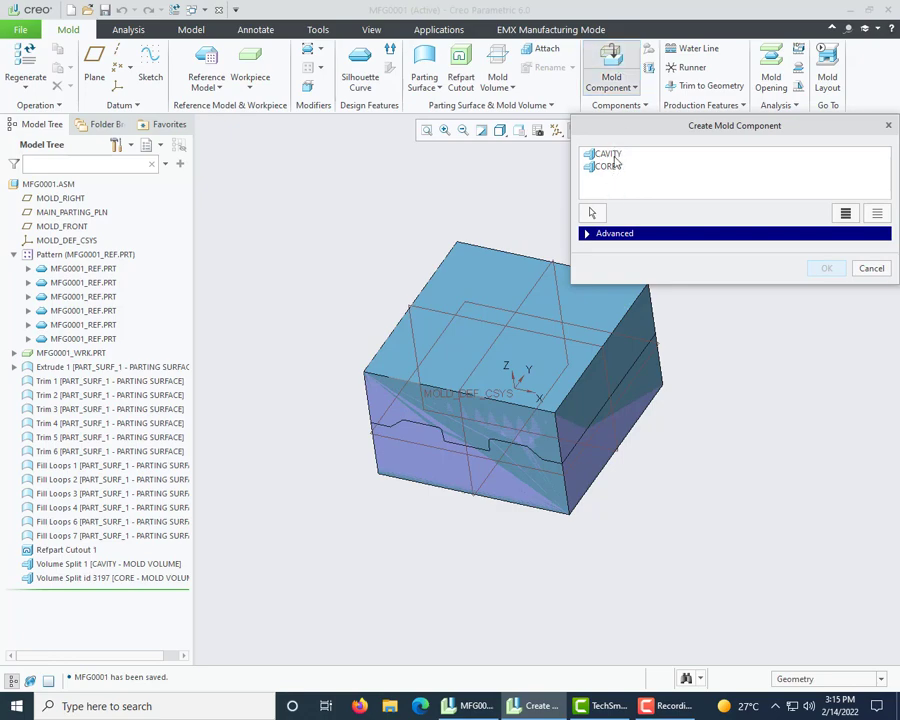
left_click(607, 155)
left_click(608, 167, "ctrl")
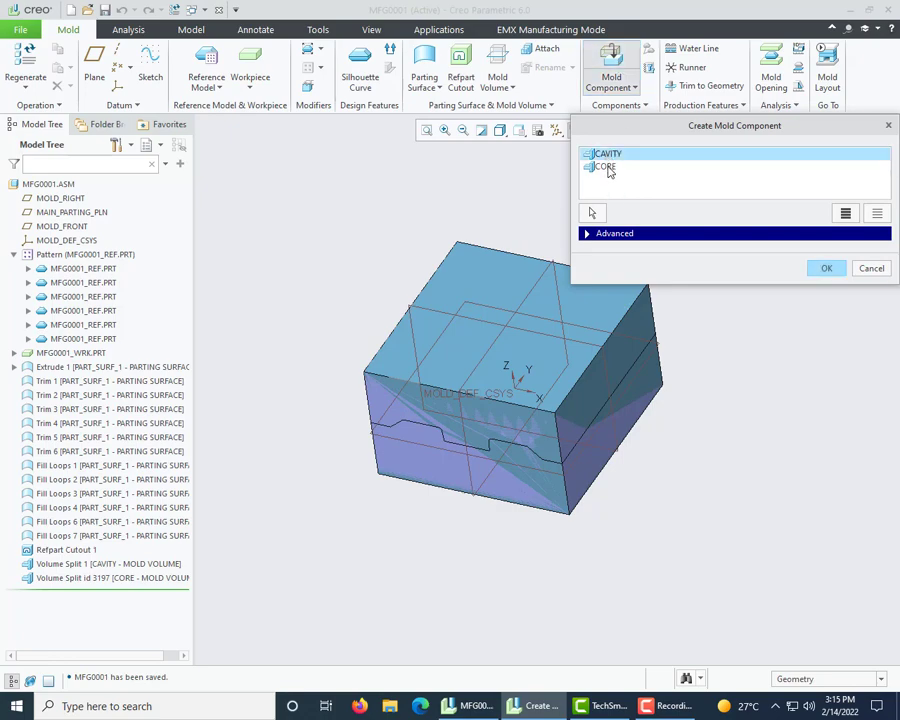
left_click(826, 270)
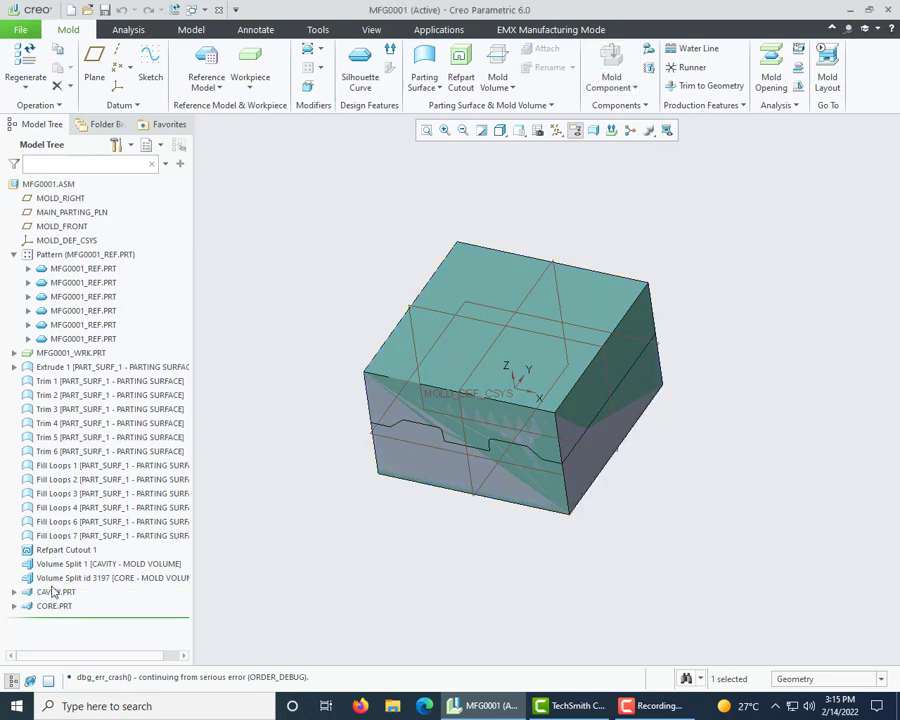
- Collapse the reference part pattern and hide everything from the MFG0001_WRK.PRT workpiece through the core volume split
left_click(56, 578)
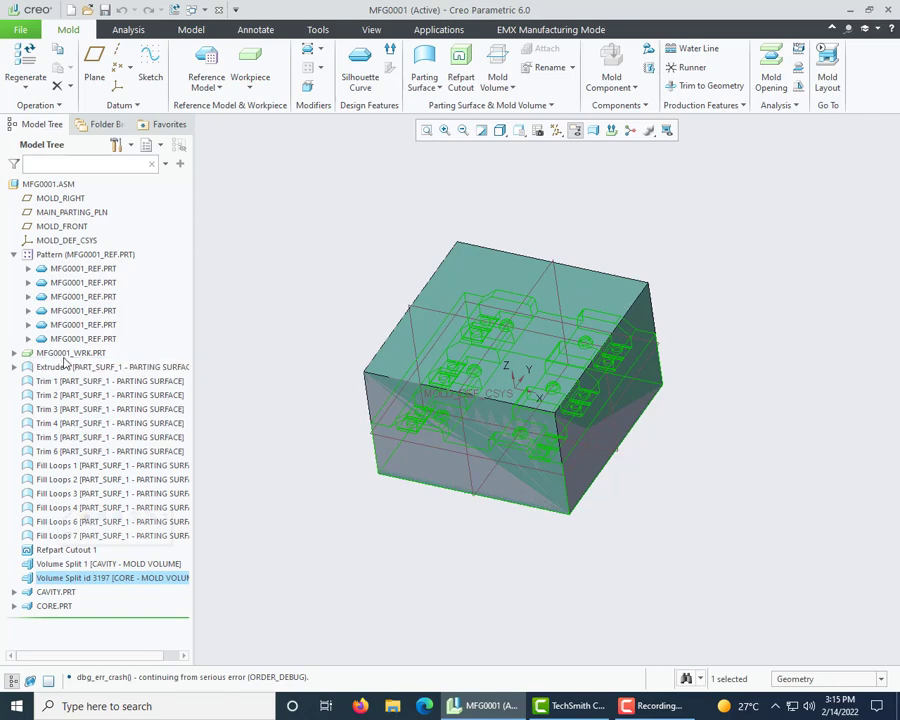
left_click(16, 254)
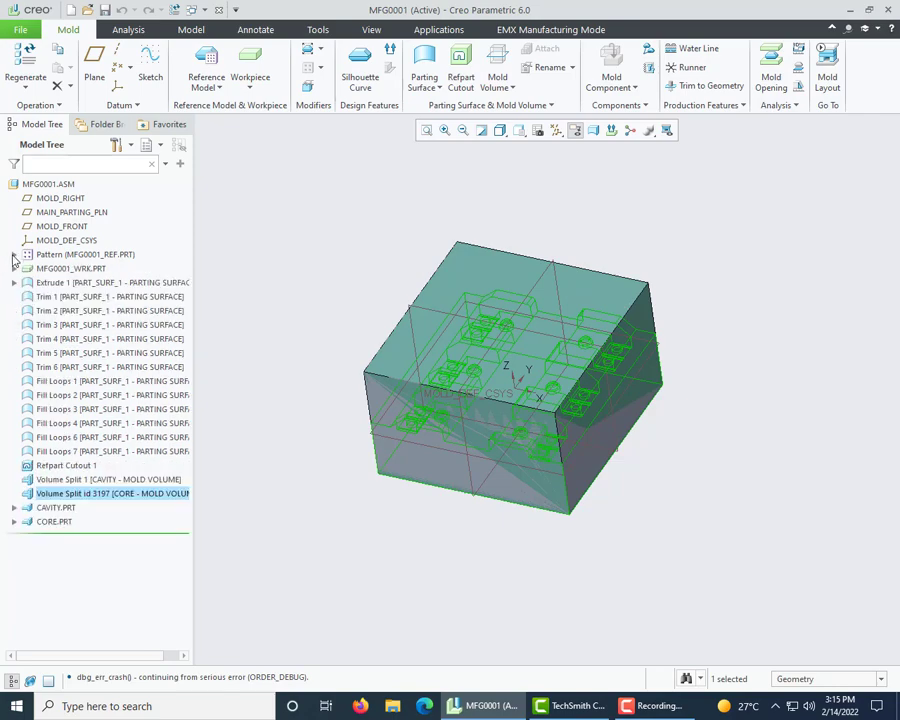
left_click(62, 268, "shift")
right_click(60, 269)
left_click(82, 243)
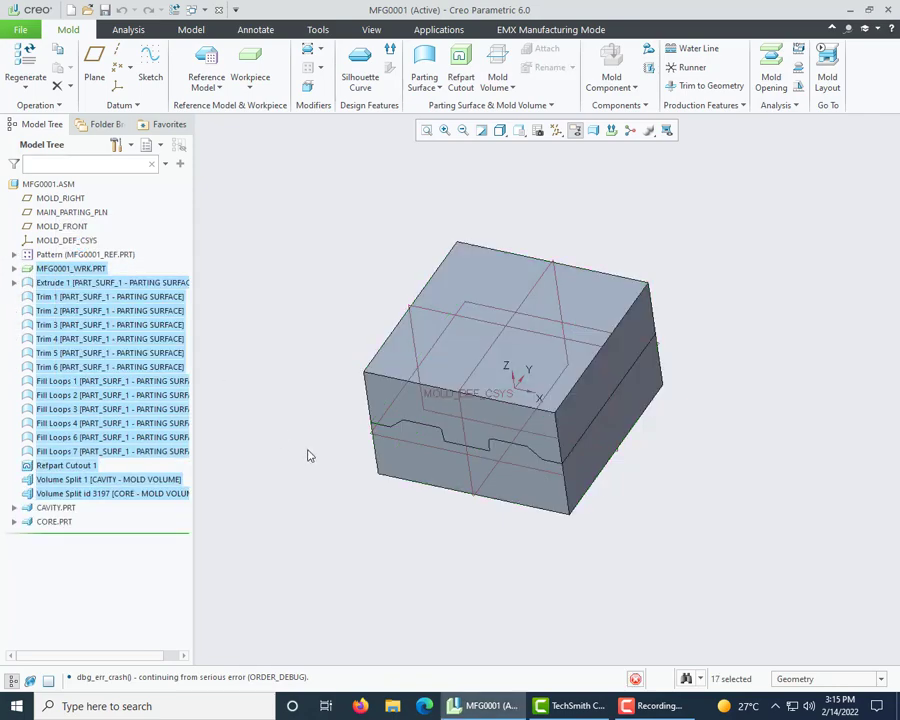
- Show the CAVITY and CORE mold volumes of the two Volume Split features again
left_click(54, 495)
left_click(66, 482, "ctrl")
right_click(66, 482)
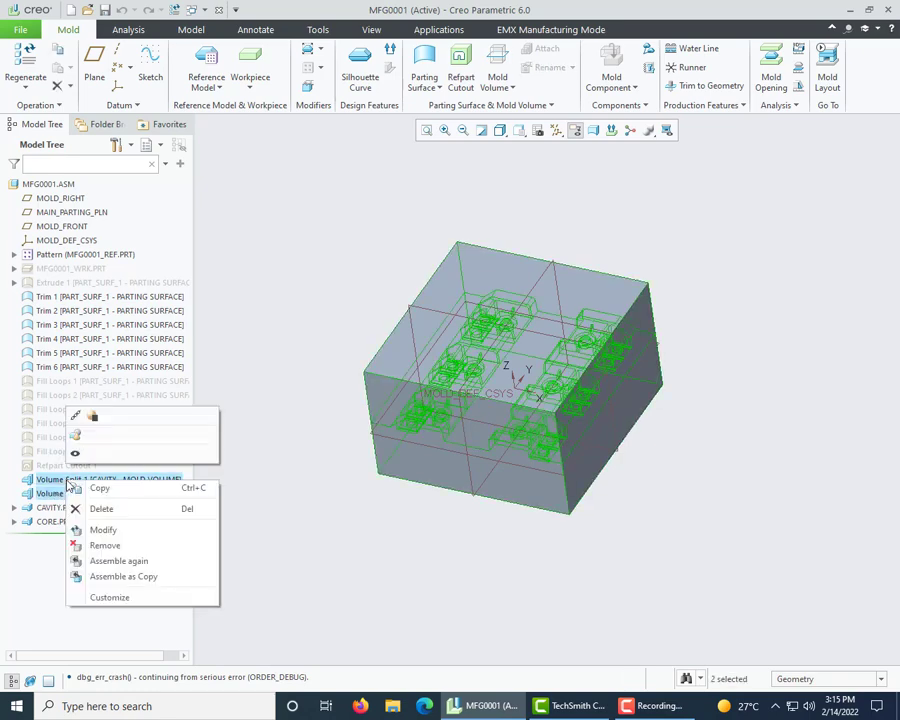
left_click(77, 452)
left_click(152, 556)
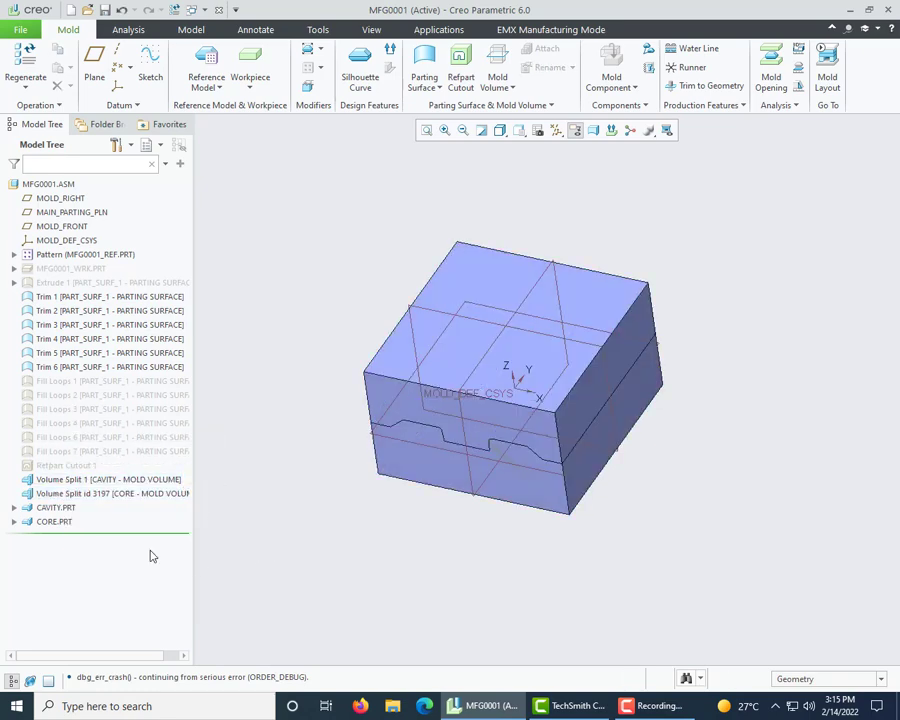
- Open the CAVITY.PRT mold component in its own window
left_click(45, 508)
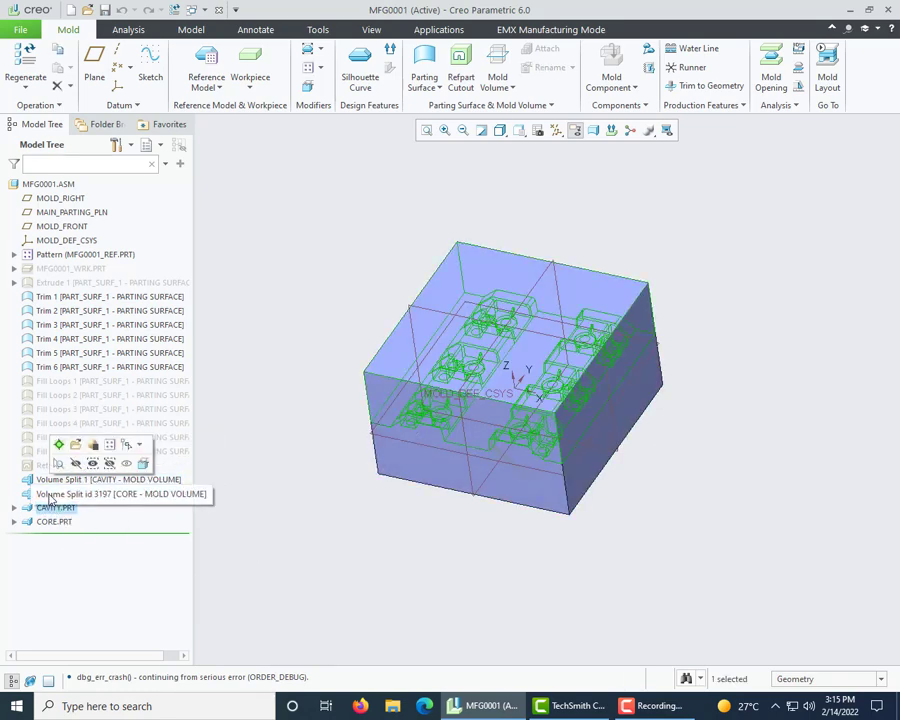
right_click(52, 507)
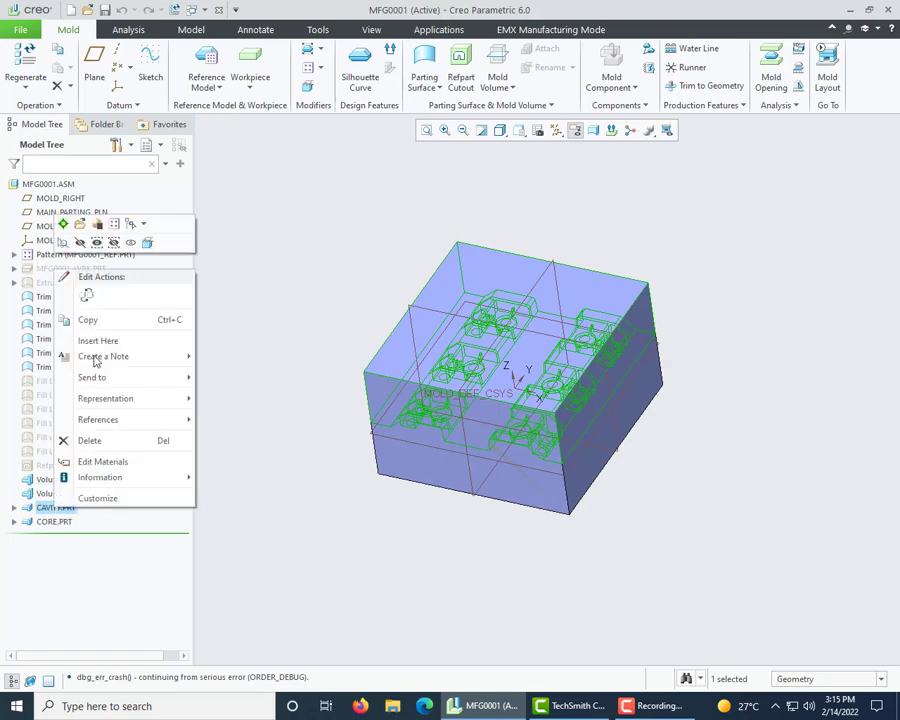
left_click(97, 224)
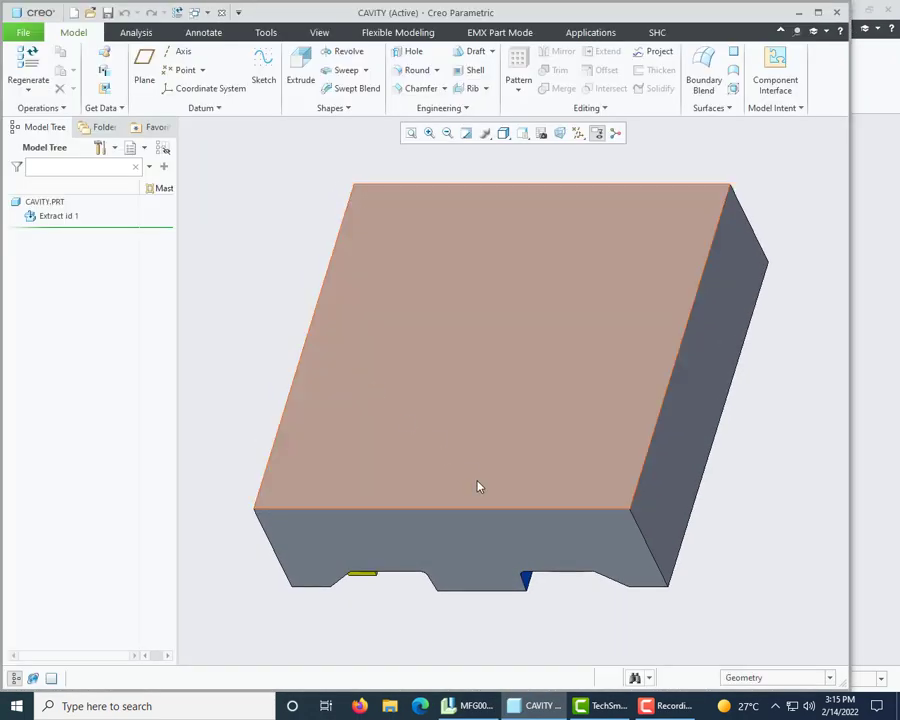
- Inspect the cavity part from another angle and close its window to return to the mold assembly
middle_click_drag(478, 487, 540, 415)
scroll(545, 423, "down", 3)
left_click(222, 13)
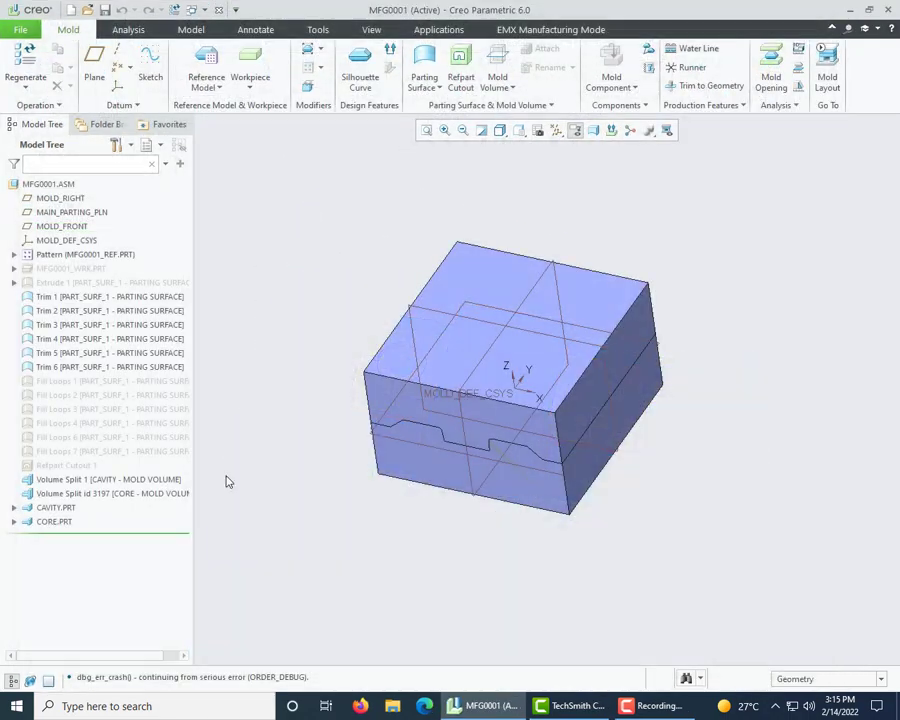
- Hide CAVITY.PRT and the CORE and CAVITY mold volumes of both Volume Split features
right_click(54, 510)
left_click(80, 241)
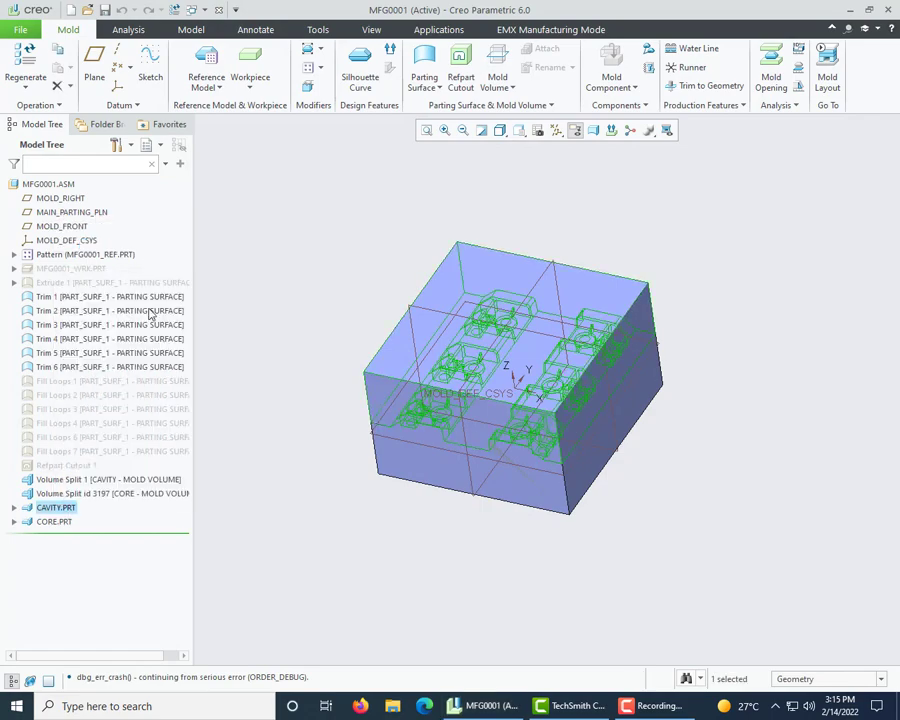
right_click(70, 494)
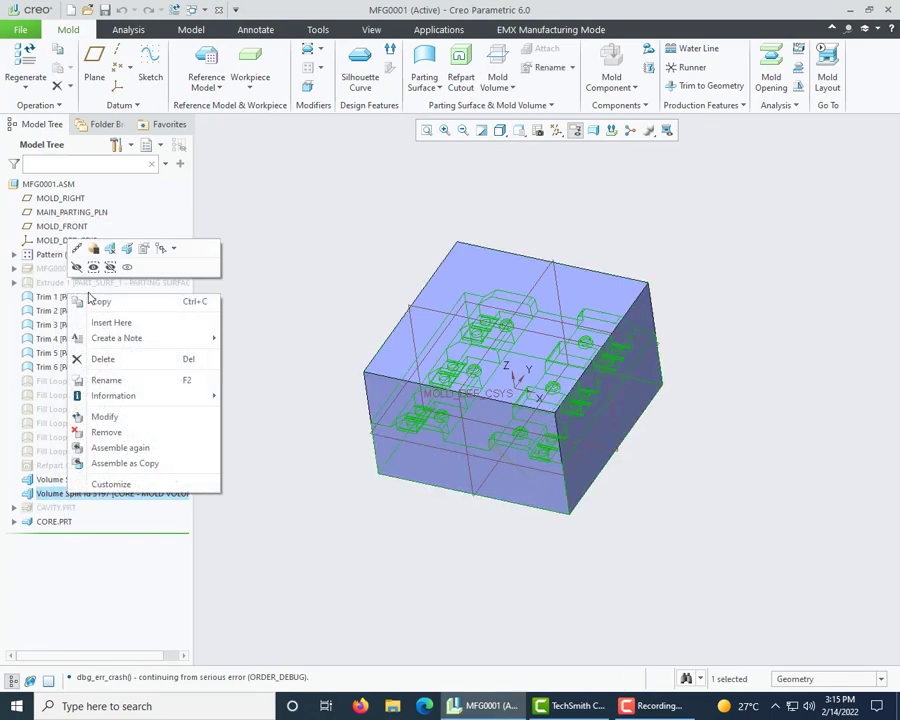
left_click(76, 268)
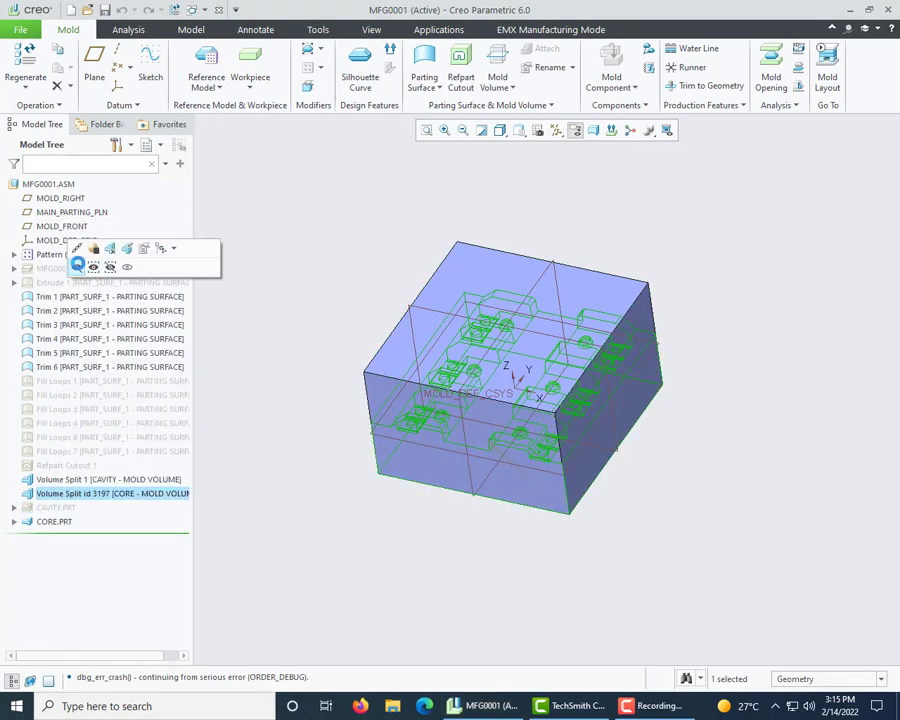
right_click(84, 481)
left_click(91, 450)
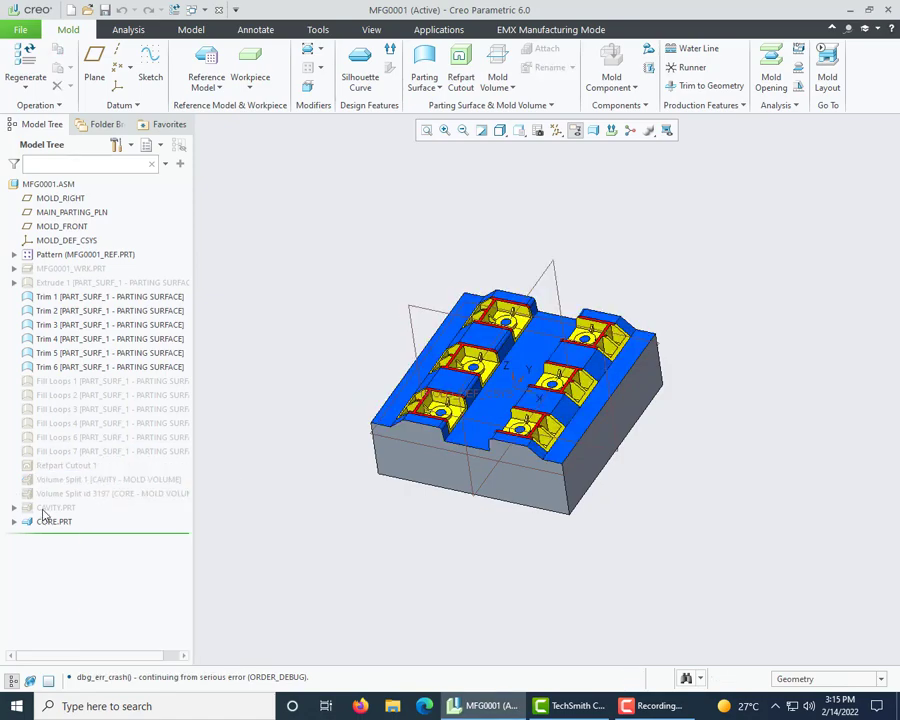
- Show CAVITY.PRT again and hide CORE.PRT to inspect the molding side of the cavity block on its own
right_click(76, 507)
left_click(71, 242)
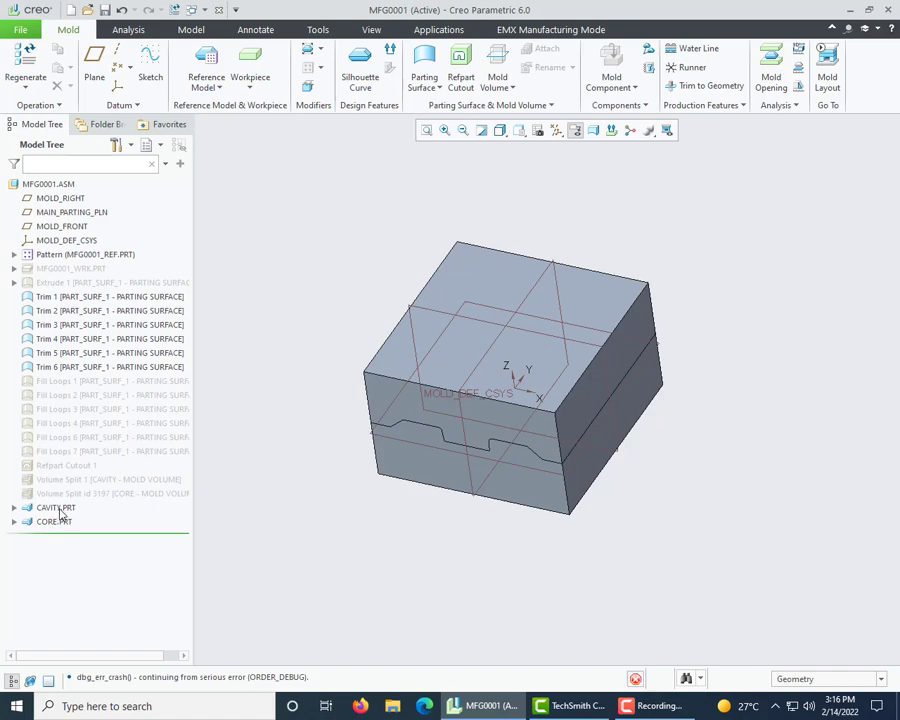
right_click(62, 508)
left_click(100, 246)
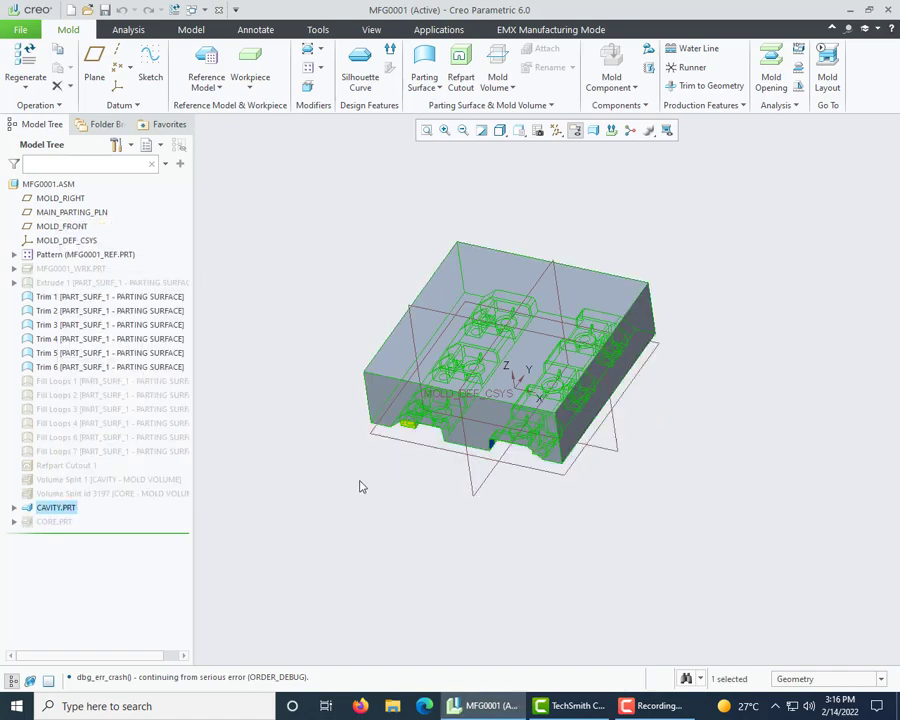
middle_click_drag(360, 482, 505, 540)
- Show CORE.PRT again, hide CAVITY.PRT and clear the selection
right_click(34, 524)
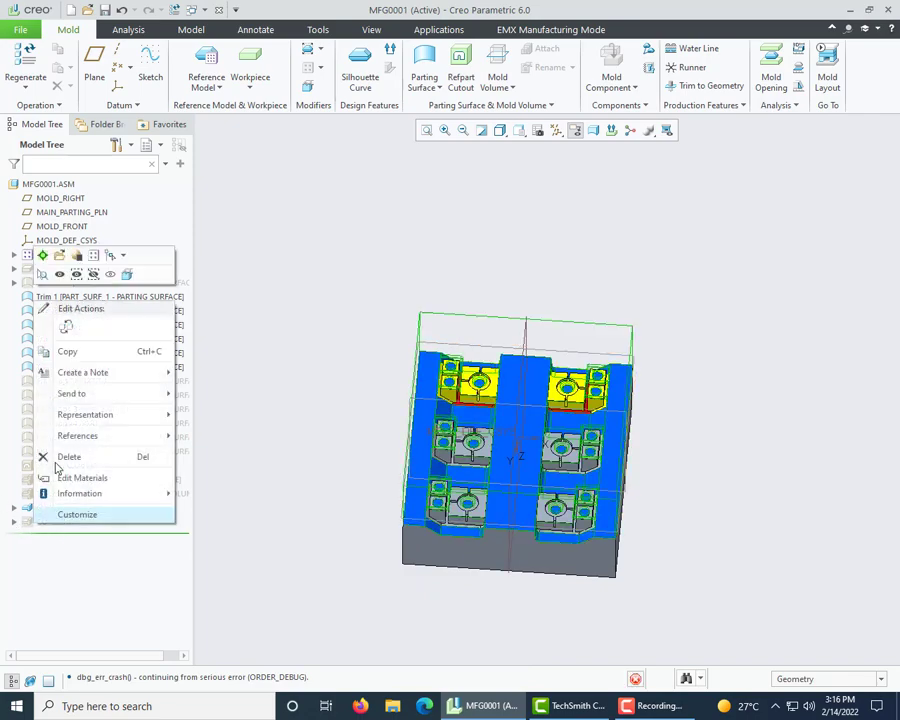
left_click(60, 272)
right_click(58, 510)
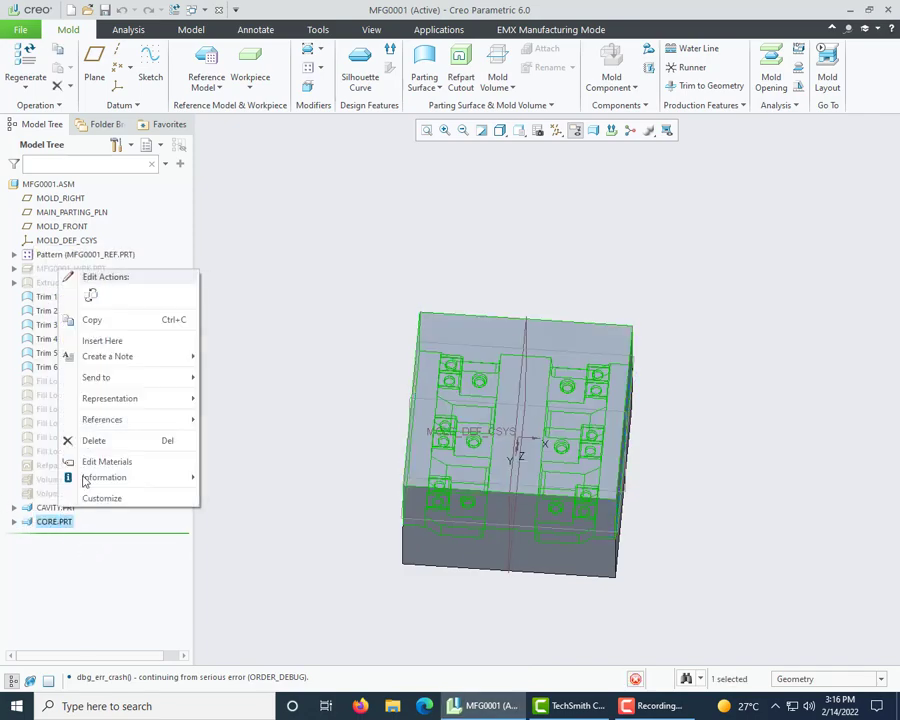
left_click(76, 240)
left_click(361, 451)
- Examine the core block's six impressions, pins and stepped parting faces from above and close up
middle_click_drag(505, 555, 585, 394)
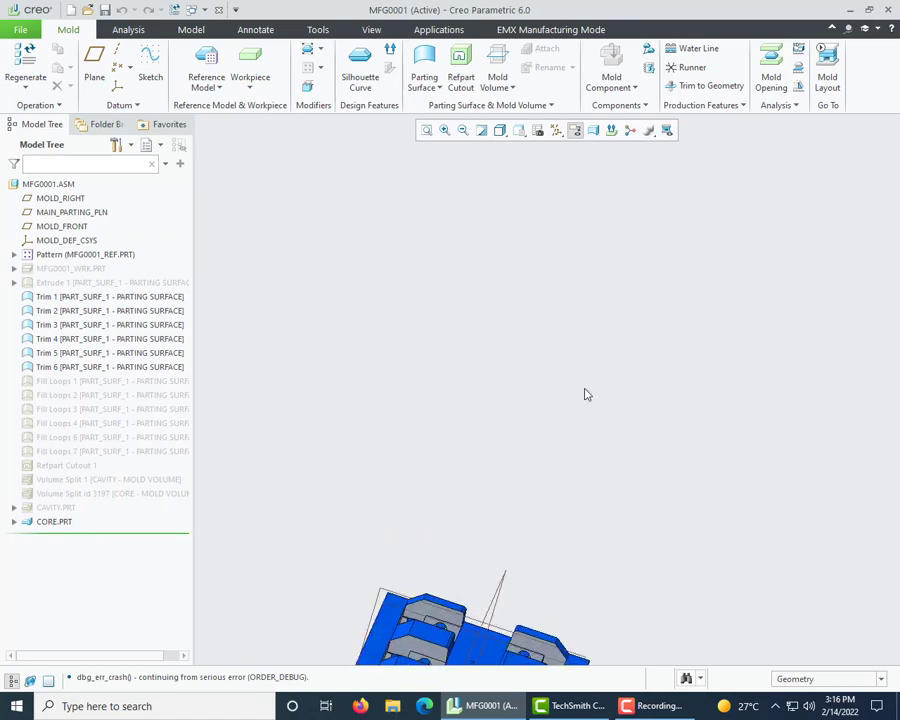
scroll(585, 394, "up", 2)
scroll(538, 576, "down", 3)
middle_click_drag(556, 526, 535, 556)
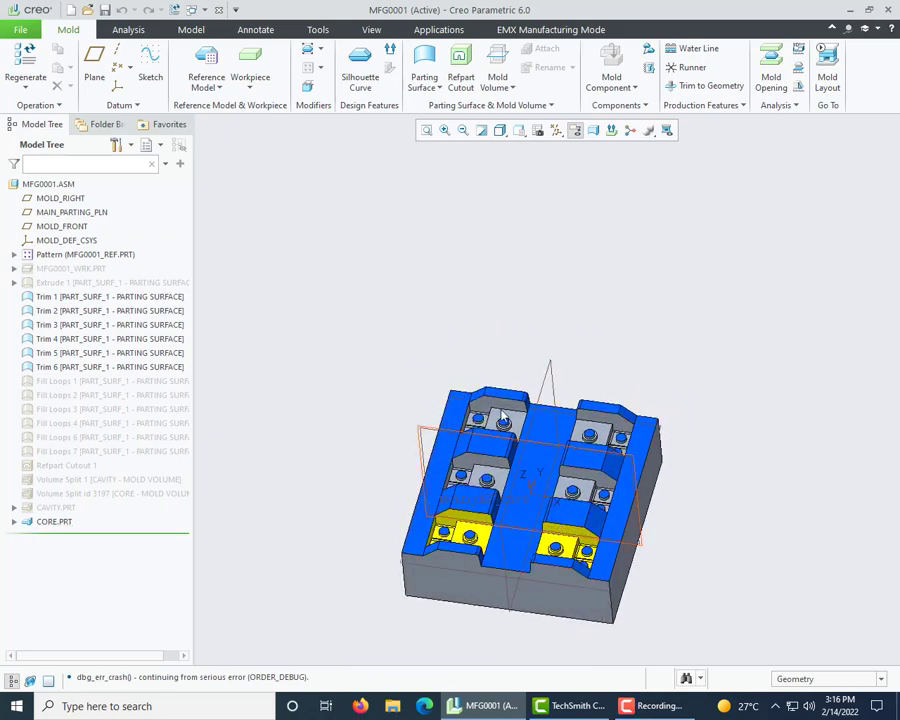
scroll(517, 380, "up", 3)
scroll(545, 508, "down", 2)
scroll(460, 414, "down", 4)
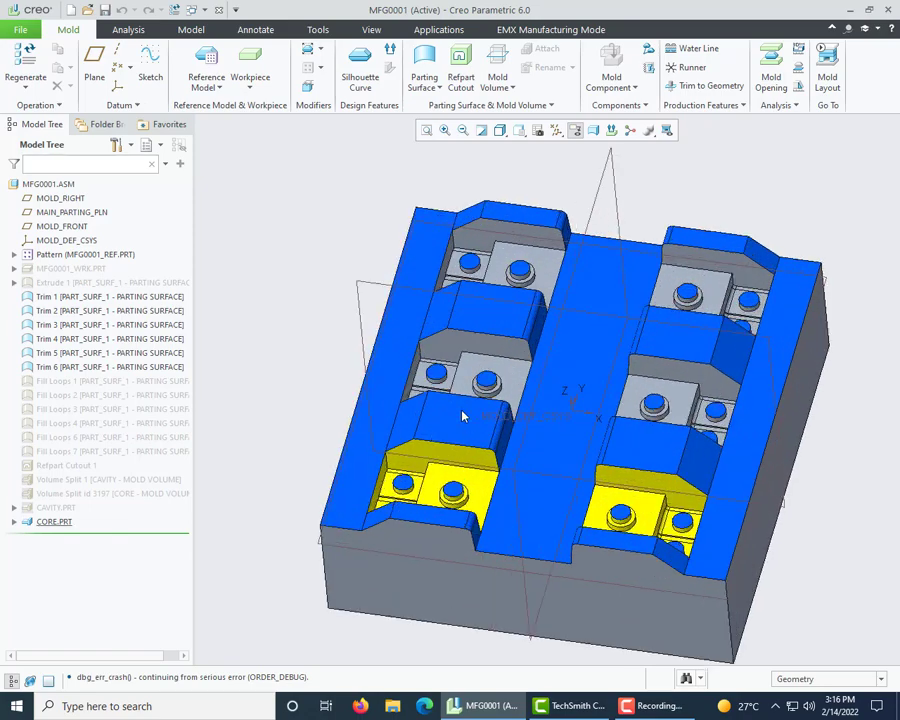
scroll(460, 414, "up", 1)
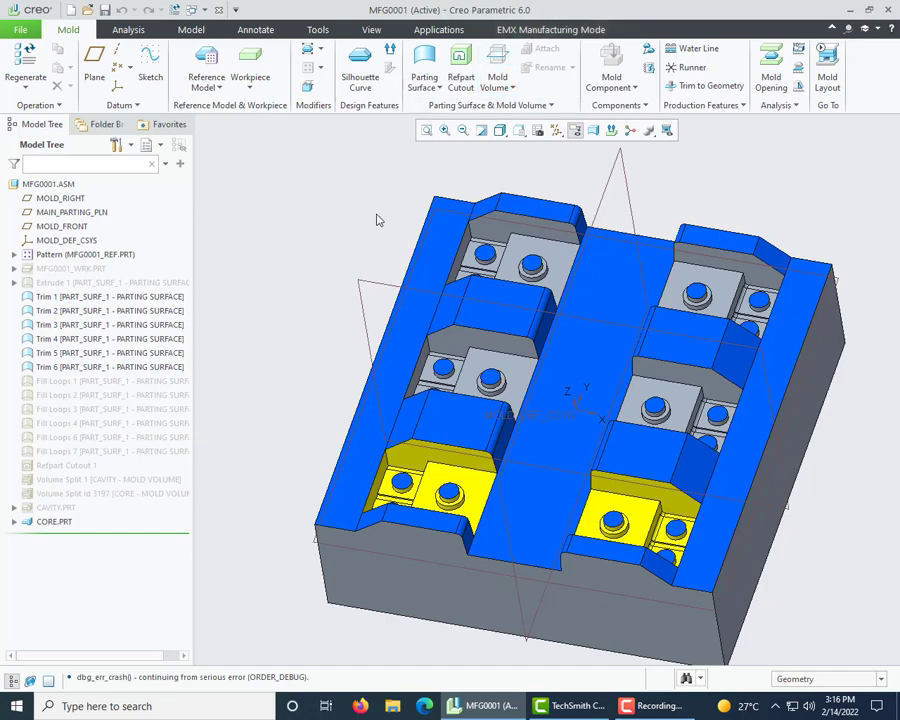
scroll(428, 255, "up", 5)
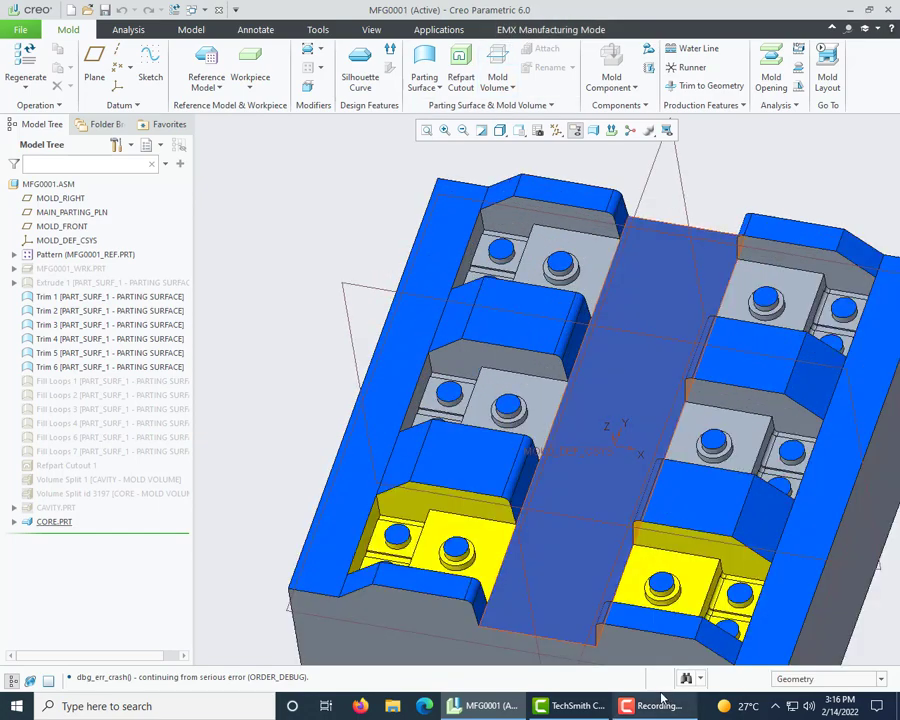
left_click(663, 705)
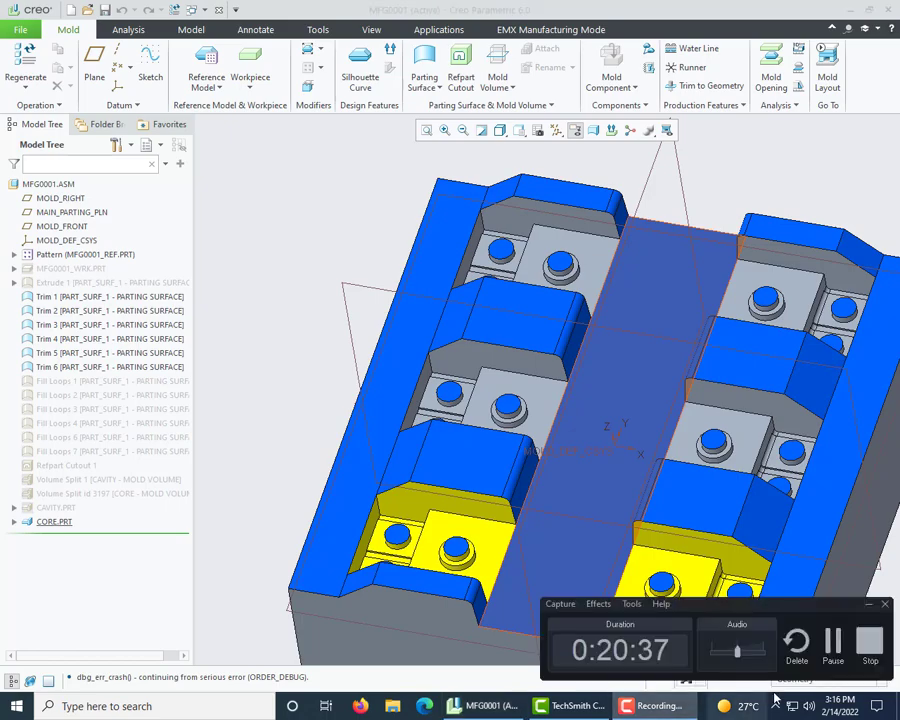